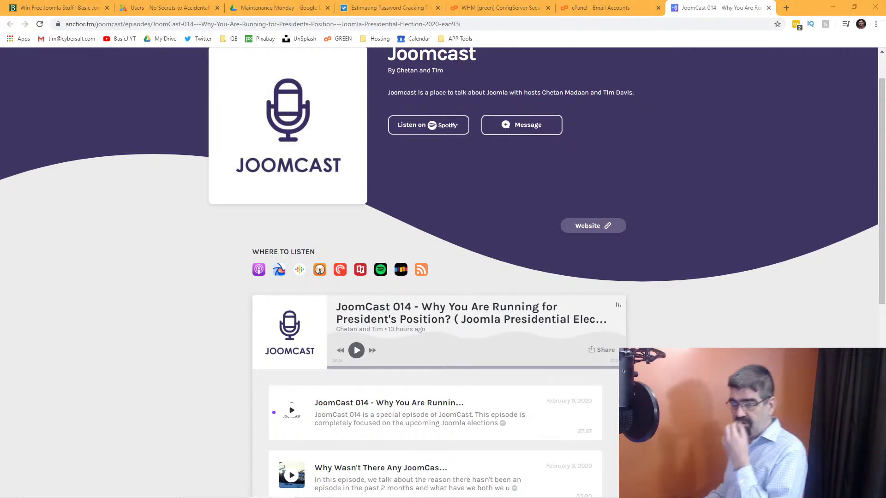
Switch to the 'Win Free Joomla Stuff' tab showing the basicjoomla.com giveaways page.
{"action": "left_click", "coordinate": [57, 13]}
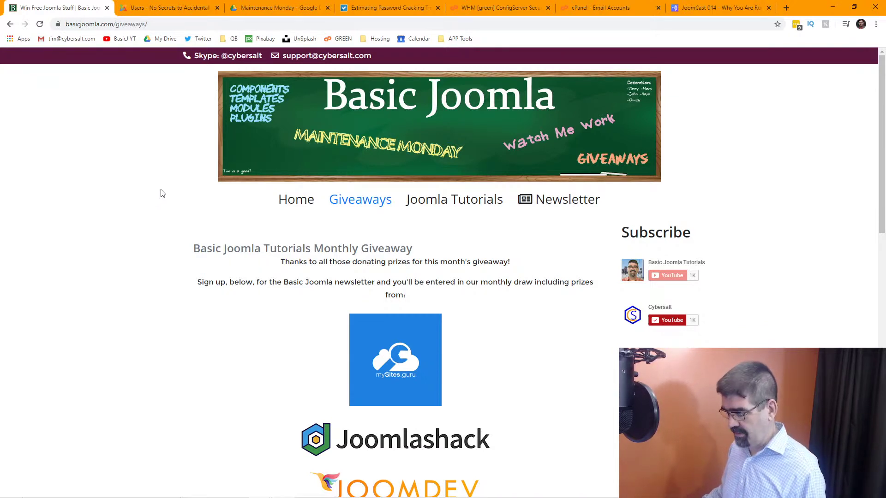
Go to the administrator's user list and browse the Content, Menus and Users menus.
{"action": "left_click", "coordinate": [167, 11]}
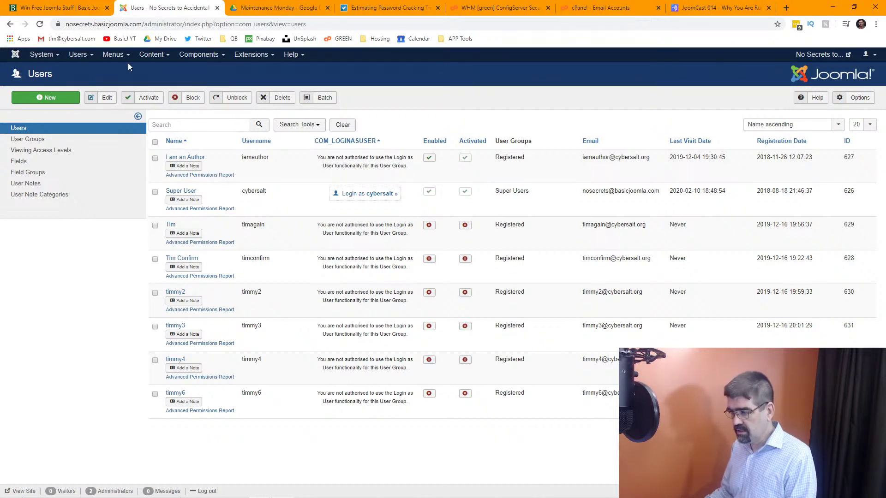
{"action": "left_click", "coordinate": [151, 55]}
{"action": "mouse_move", "coordinate": [156, 72]}
{"action": "left_click", "coordinate": [104, 59]}
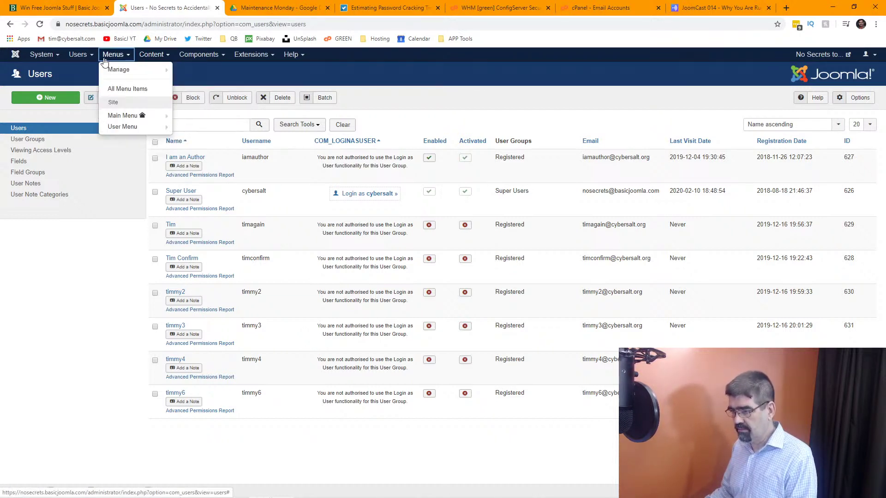
{"action": "left_click", "coordinate": [78, 55]}
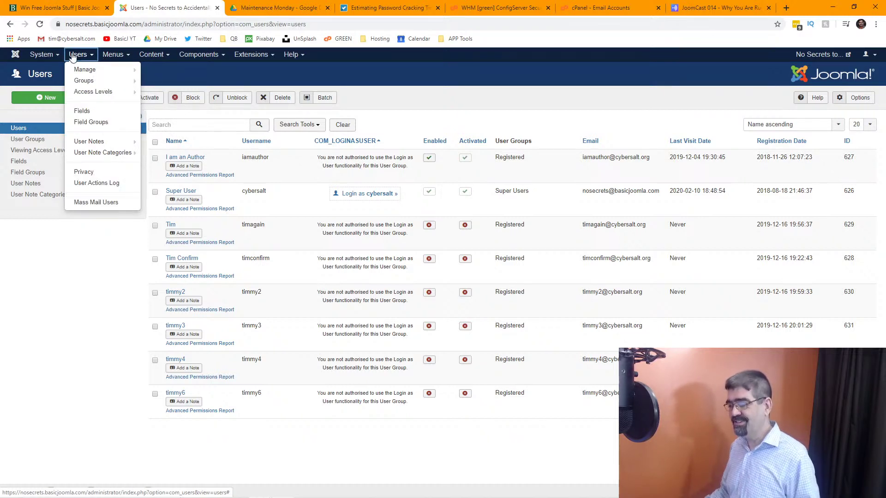
{"action": "left_click", "coordinate": [78, 69]}
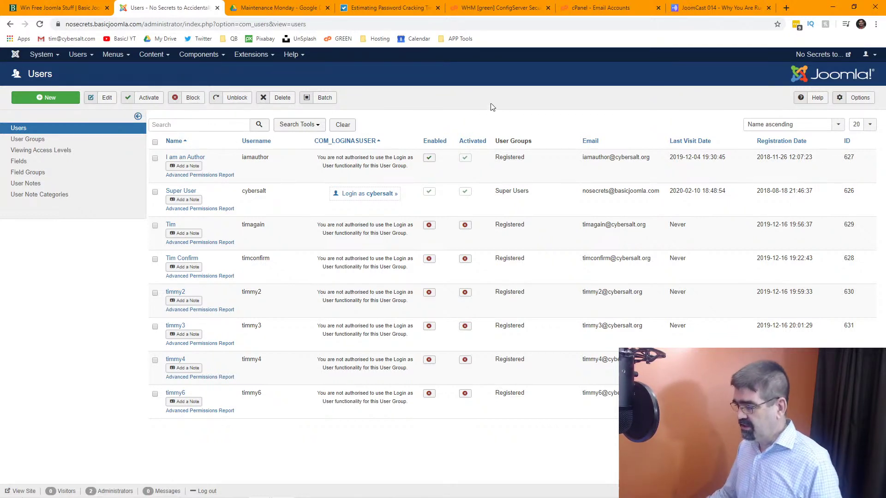
Show the user Password Options: reset limit 10, 1-hour reset time, minimum length 4.
{"action": "left_click", "coordinate": [860, 98]}
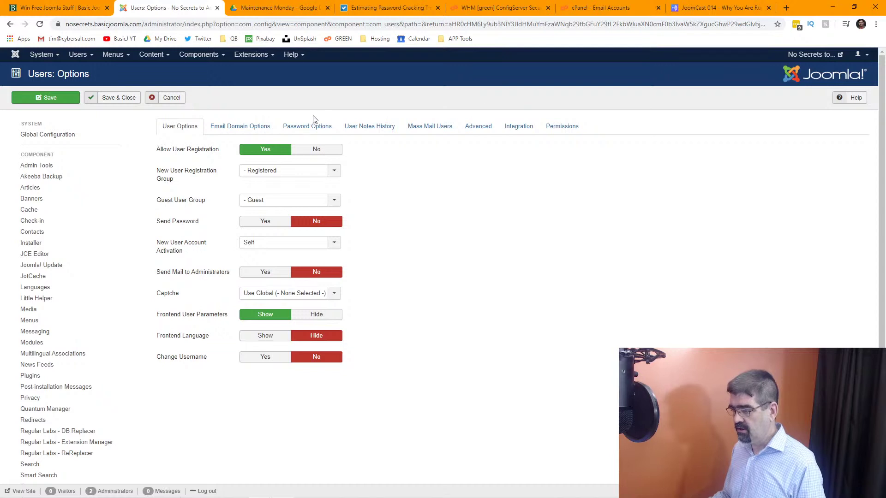
{"action": "left_click", "coordinate": [309, 129]}
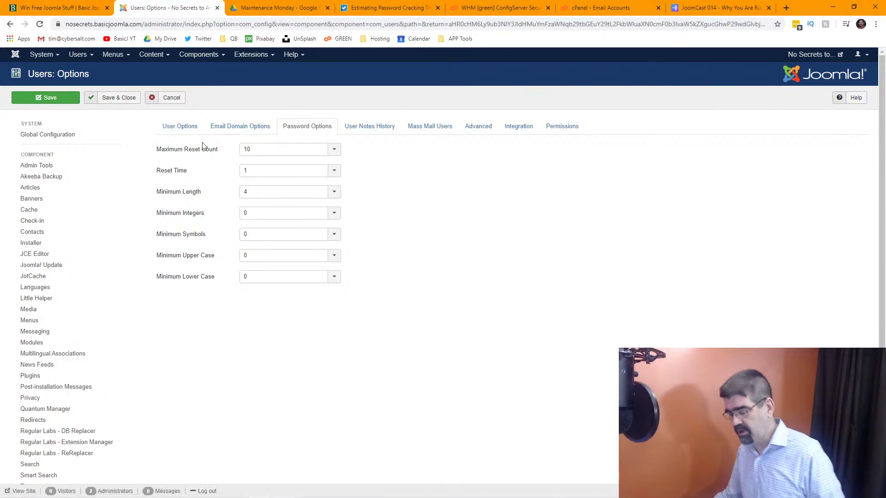
{"action": "mouse_move", "coordinate": [204, 154]}
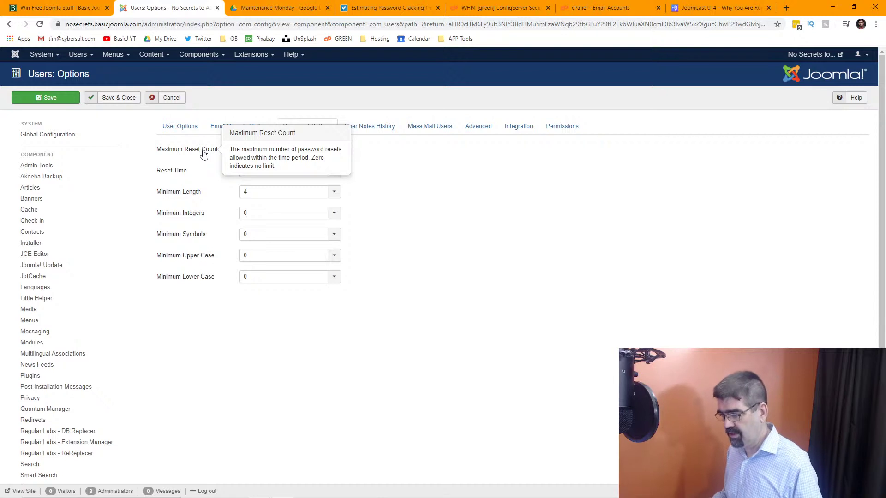
{"action": "mouse_move", "coordinate": [168, 174]}
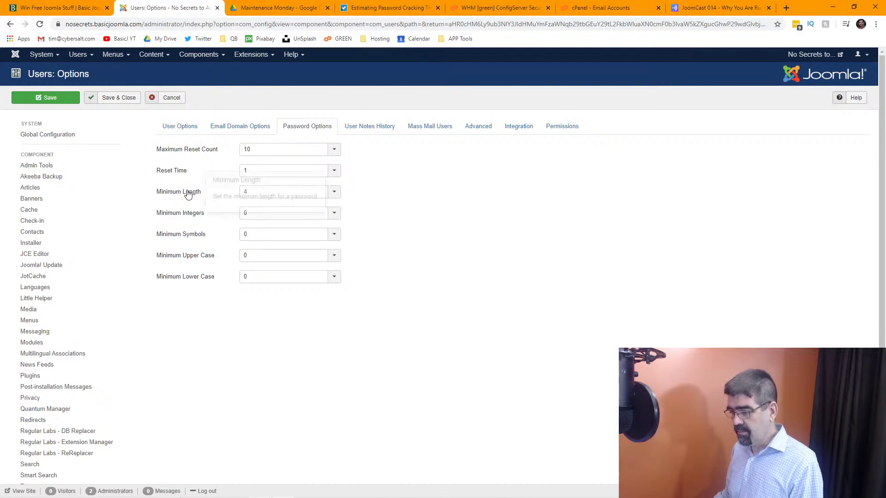
Set the minimum password length to 8 and minimum integers to 1.
{"action": "left_click", "coordinate": [279, 196]}
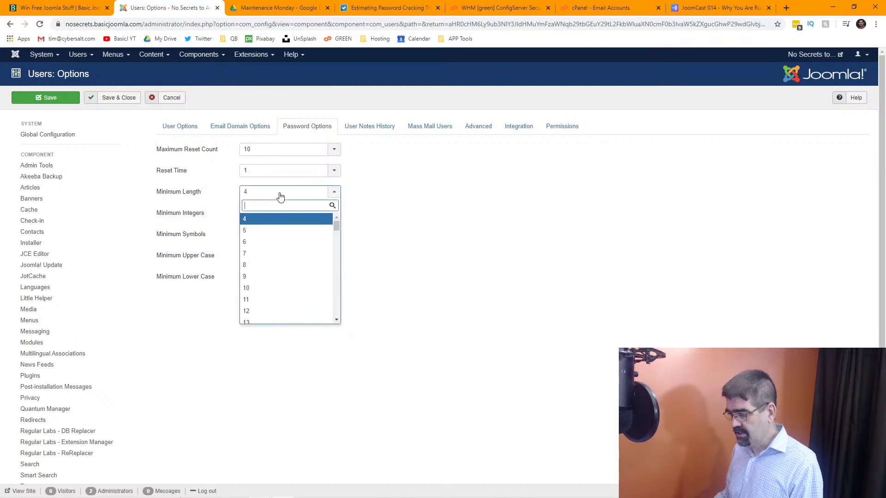
{"action": "left_click", "coordinate": [277, 265]}
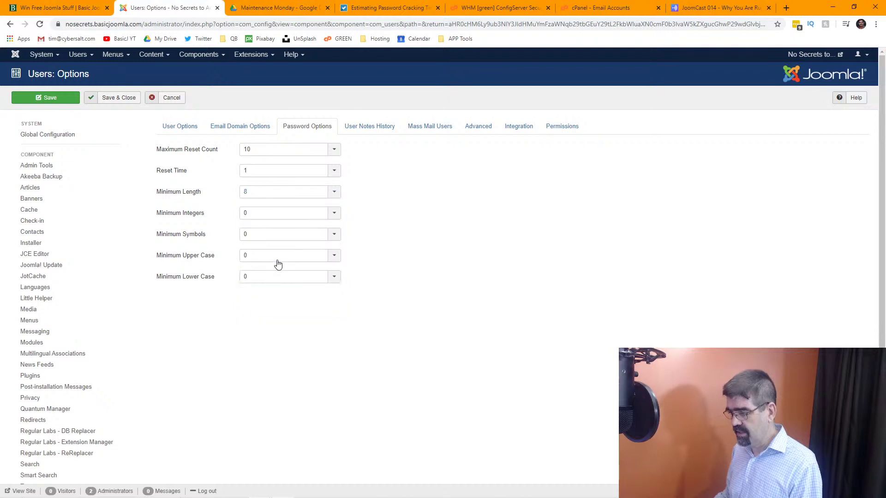
{"action": "mouse_move", "coordinate": [186, 213]}
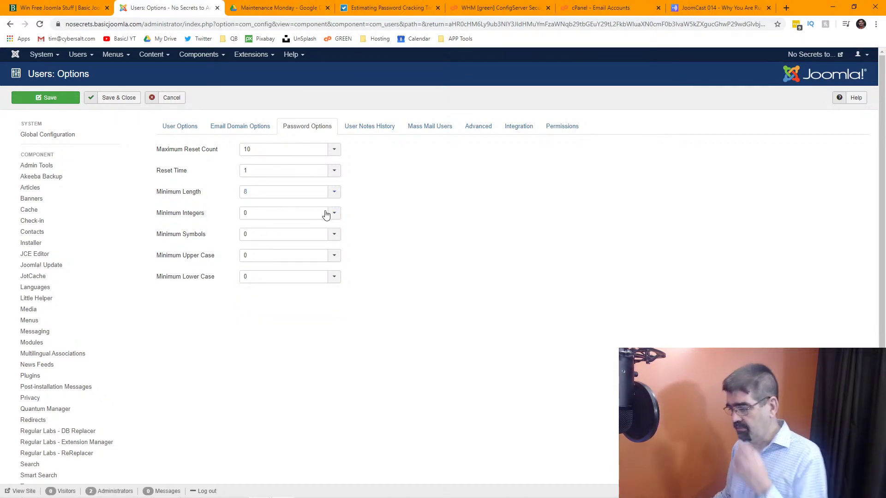
{"action": "left_click", "coordinate": [333, 214]}
{"action": "left_click", "coordinate": [303, 252]}
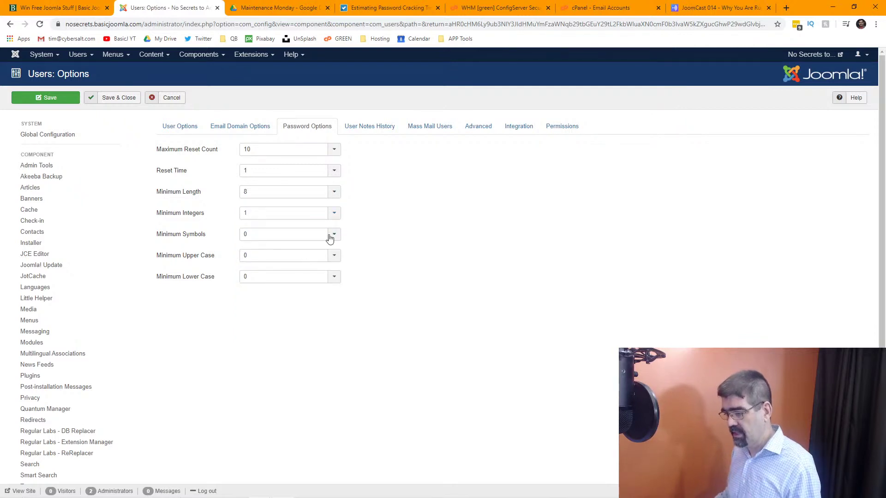
Require at least 1 symbol, 1 uppercase and 1 lowercase letter, and save the settings.
{"action": "mouse_move", "coordinate": [191, 238]}
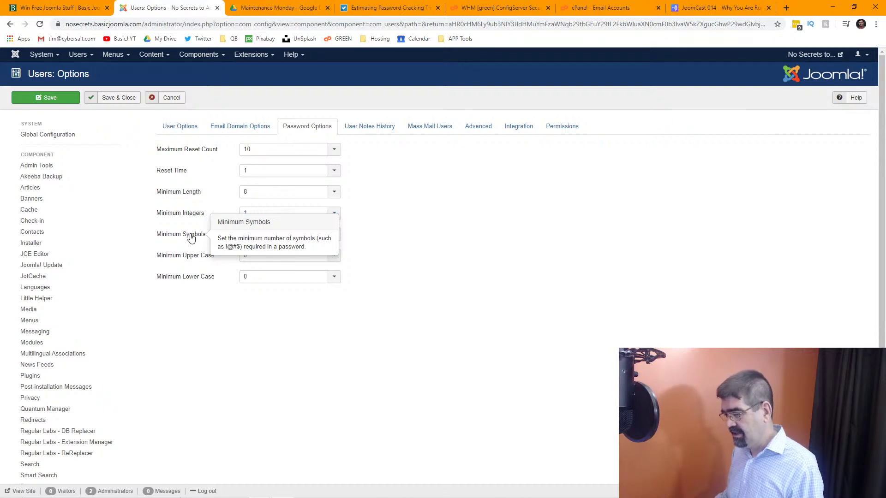
{"action": "left_click", "coordinate": [334, 235]}
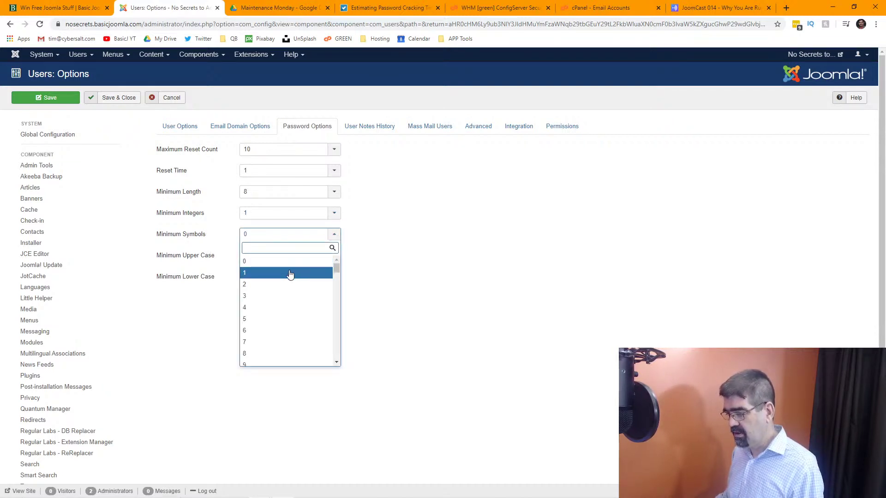
{"action": "left_click", "coordinate": [290, 273]}
{"action": "mouse_move", "coordinate": [193, 259]}
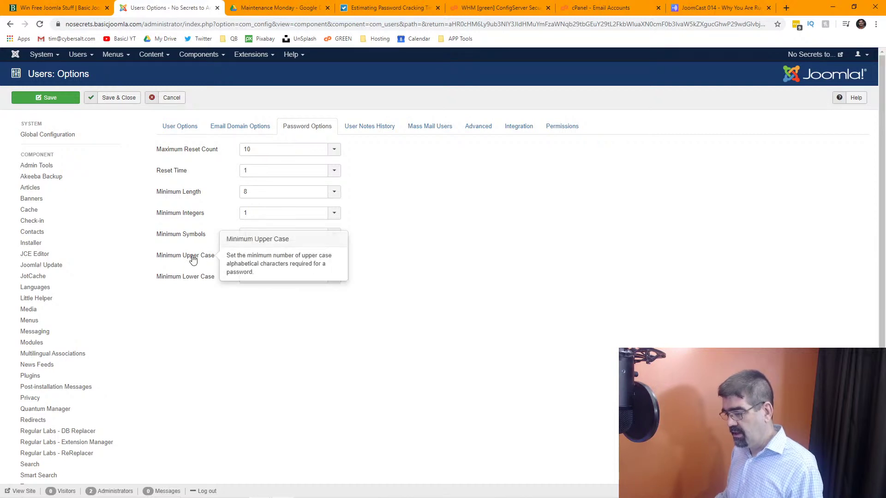
{"action": "left_click", "coordinate": [334, 255]}
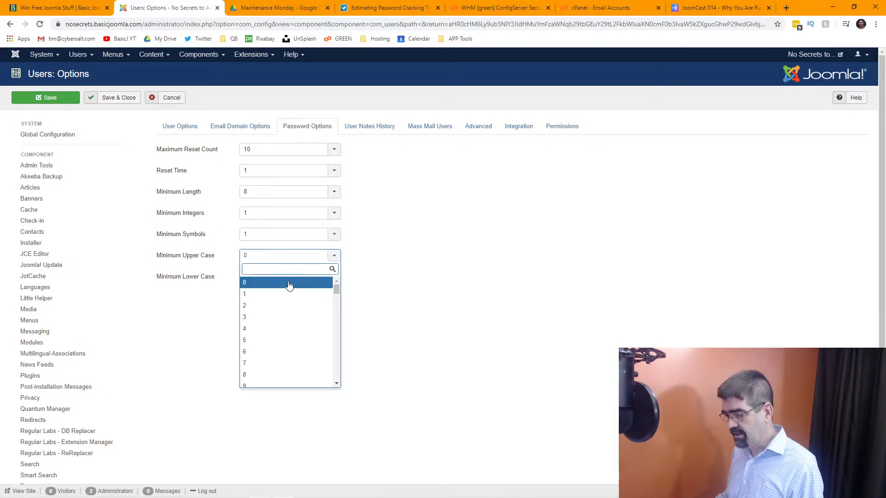
{"action": "left_click", "coordinate": [284, 295]}
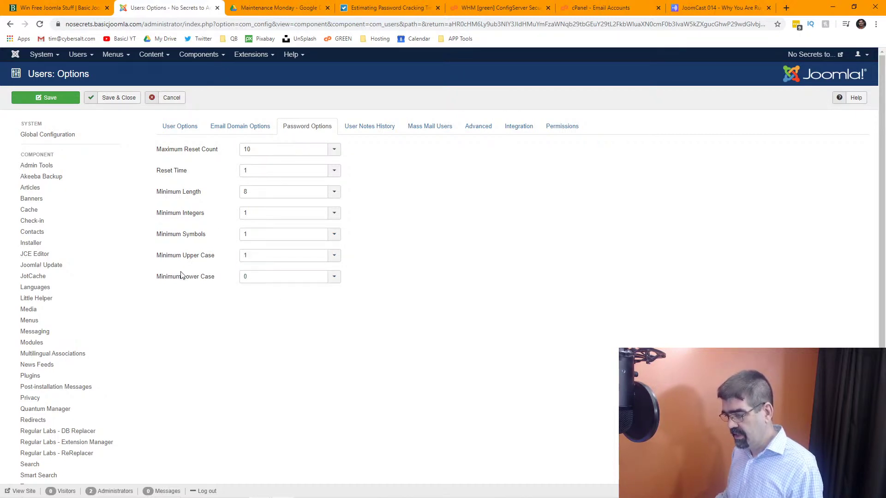
{"action": "left_click", "coordinate": [336, 279]}
{"action": "left_click", "coordinate": [298, 315]}
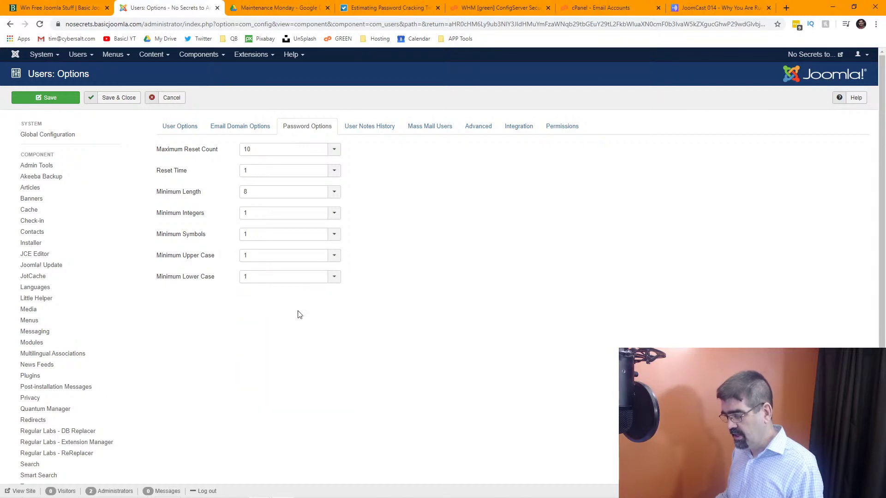
{"action": "left_click", "coordinate": [44, 100]}
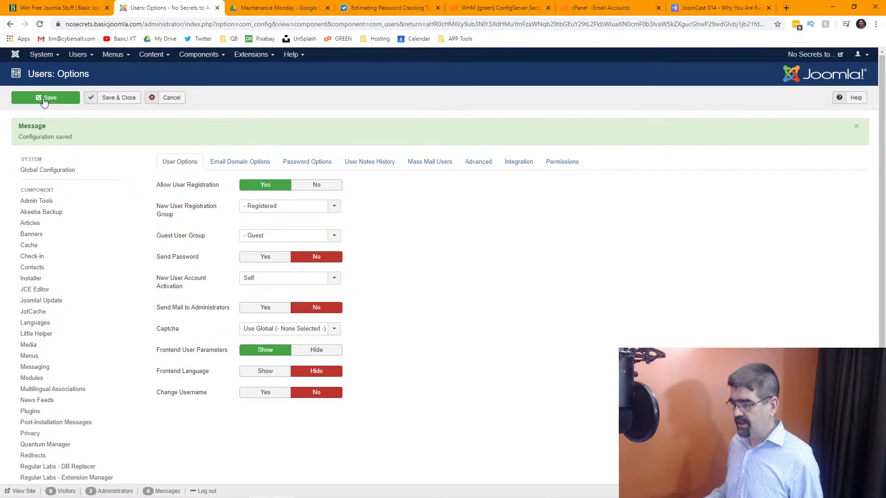
Copy the address of the BetterBuys password-cracking article.
{"action": "left_click", "coordinate": [386, 9]}
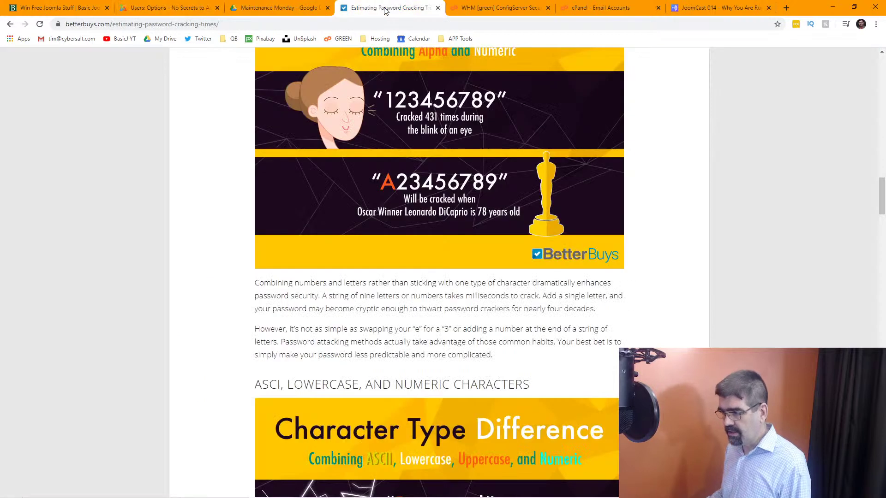
{"action": "left_click", "coordinate": [299, 19]}
{"action": "right_click", "coordinate": [299, 19]}
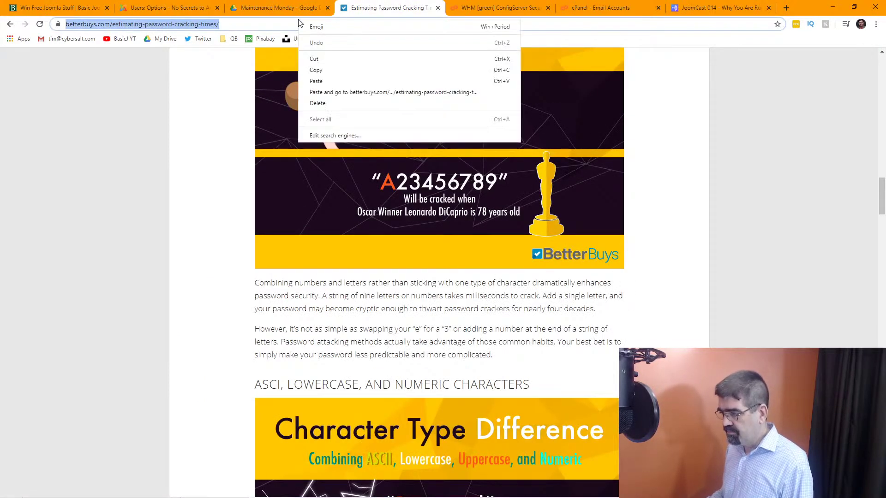
{"action": "left_click", "coordinate": [356, 63]}
{"action": "key", "text": "alt+Tab"}
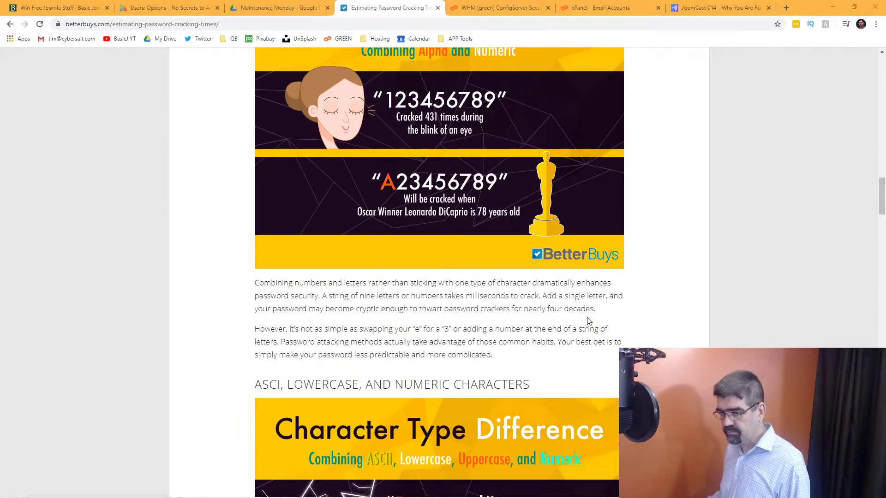
{"action": "scroll", "coordinate": [637, 307], "scroll_direction": "up", "scroll_amount": 15}
{"action": "scroll", "coordinate": [649, 302], "scroll_direction": "up", "scroll_amount": 5}
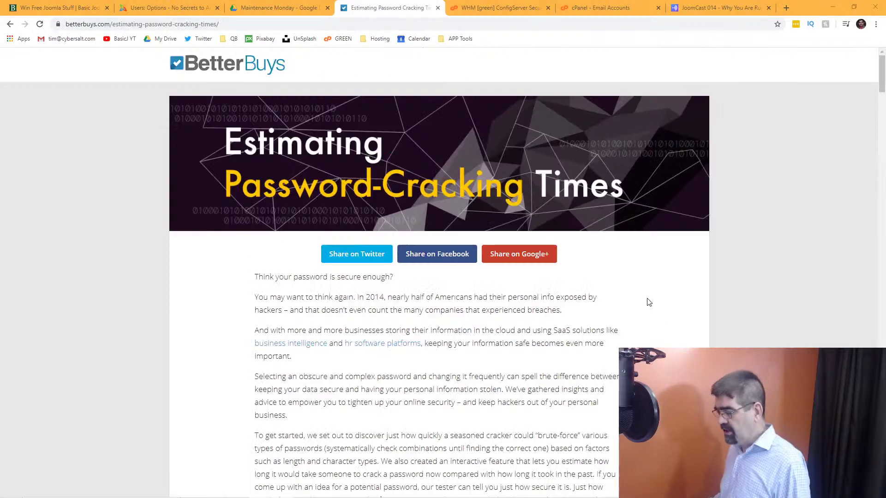
{"action": "scroll", "coordinate": [647, 301], "scroll_direction": "down", "scroll_amount": 8}
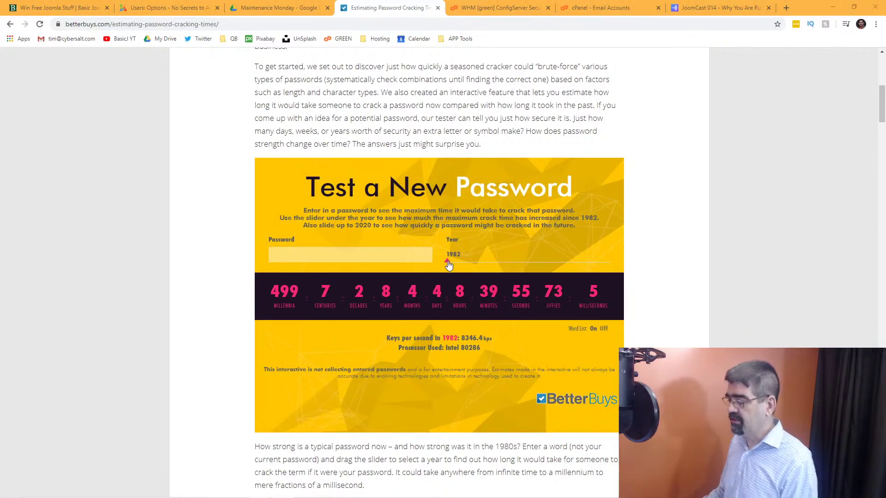
{"action": "left_click_drag", "start_coordinate": [448, 265], "coordinate": [429, 259]}
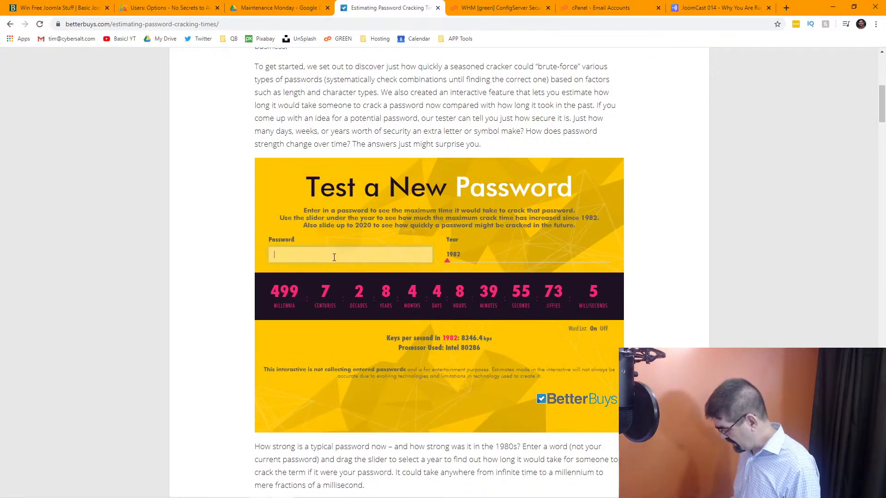
{"action": "type", "text": "1234567"}
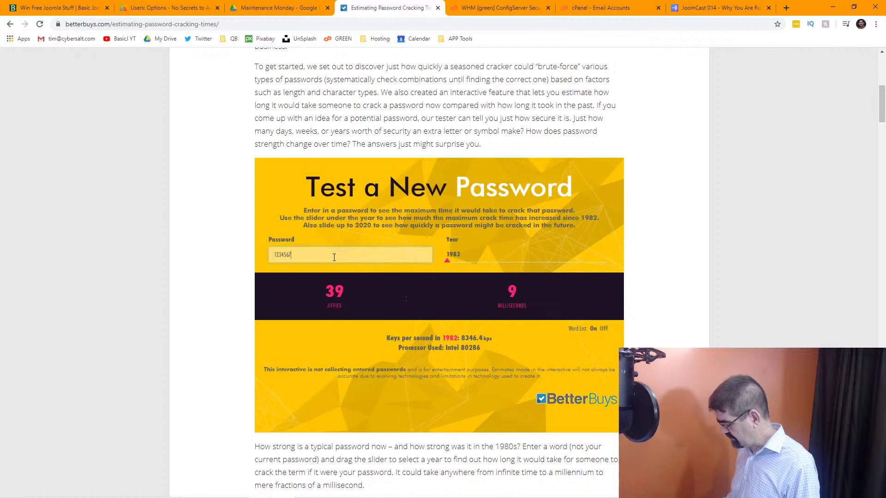
{"action": "type", "text": "8"}
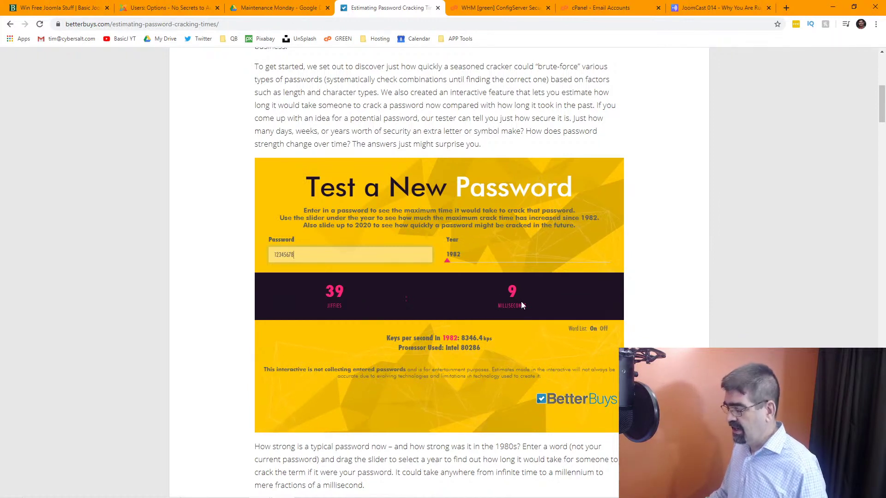
Compare years 2020 and 1982, then prefix 'a' for a 51-millennia crack time.
{"action": "left_click_drag", "start_coordinate": [446, 262], "coordinate": [631, 272]}
{"action": "left_click", "coordinate": [447, 261]}
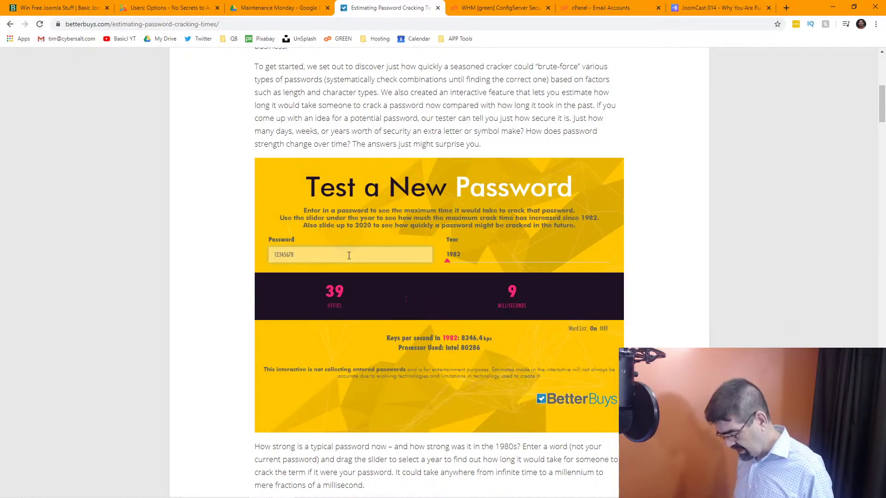
{"action": "type", "text": "a"}
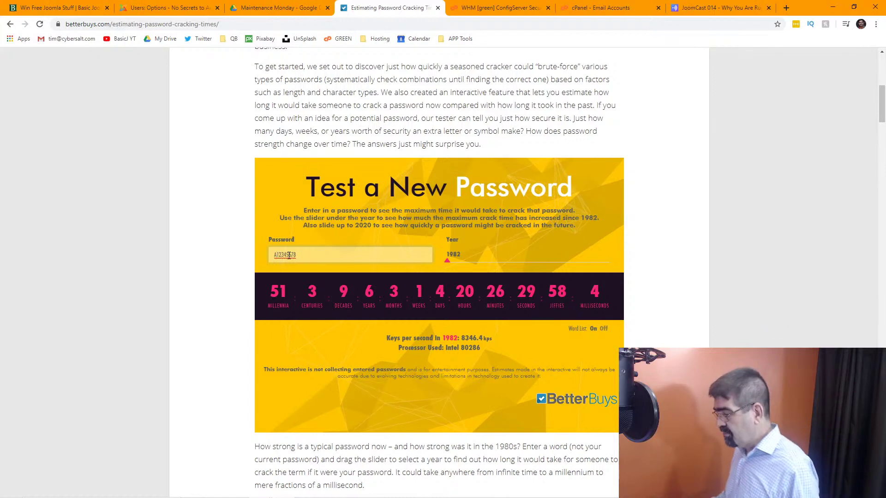
{"action": "left_click_drag", "start_coordinate": [317, 255], "coordinate": [245, 259]}
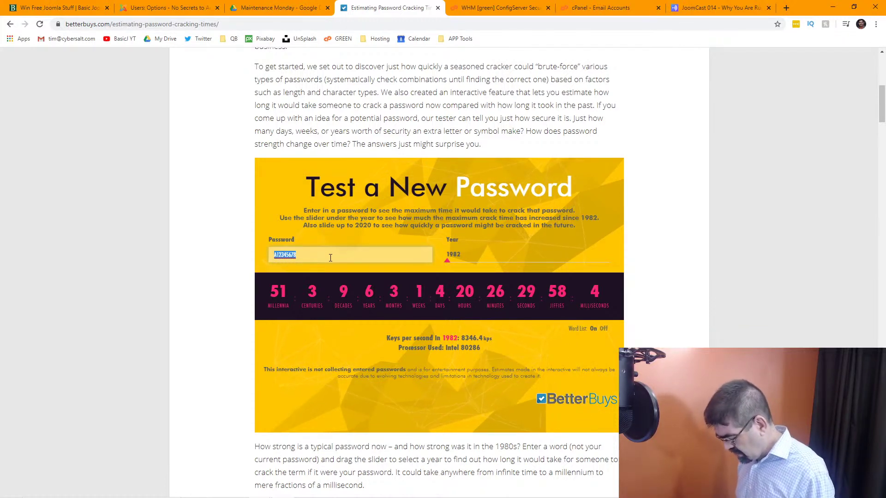
Enter a longer sample password with capitals and digits, giving an infinite 1982 crack time.
{"action": "type", "text": "B"}
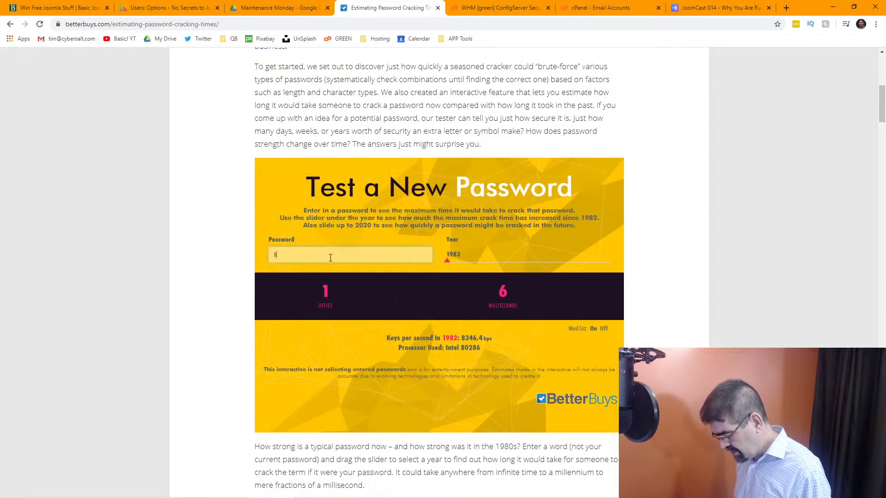
{"action": "type", "text": "etterbuys9"}
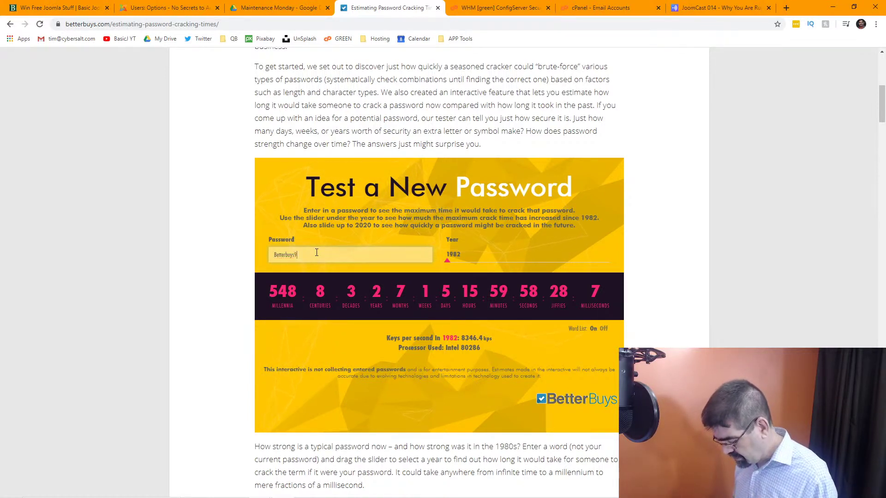
{"action": "type", "text": "122@"}
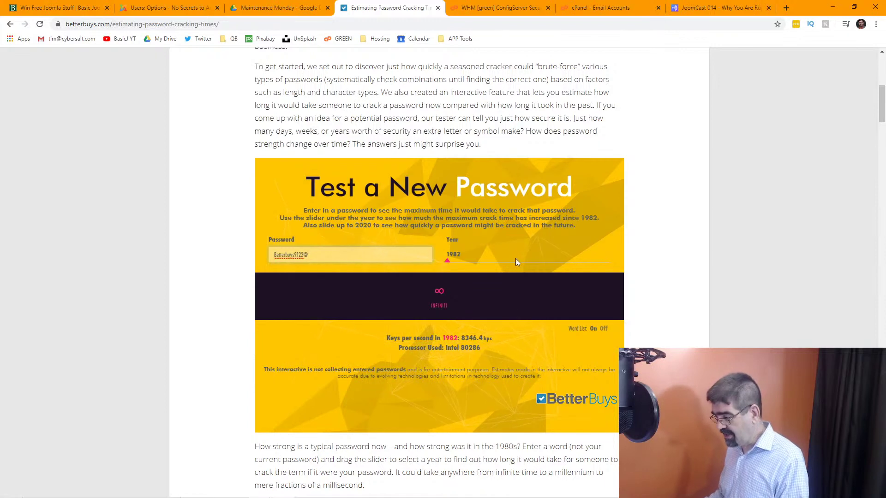
Move the Year slider to 2020 and review the keys-per-second and infinite crack time.
{"action": "left_click_drag", "start_coordinate": [449, 267], "coordinate": [619, 261]}
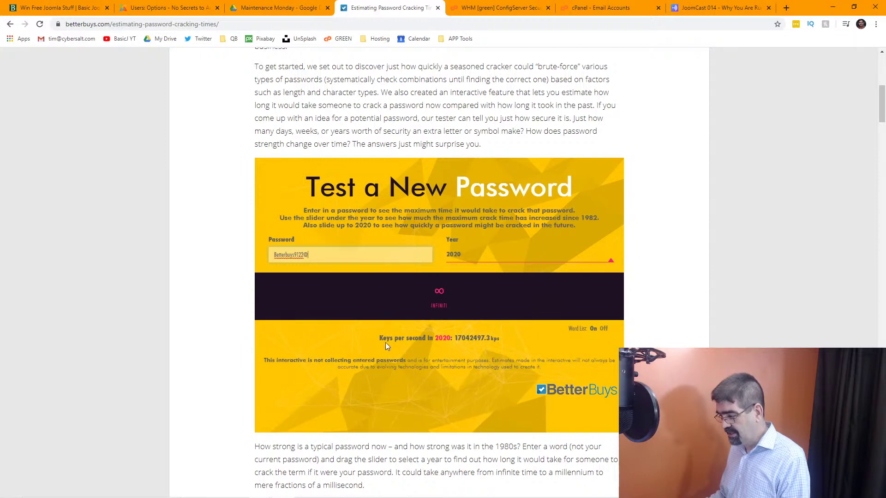
{"action": "mouse_move", "coordinate": [380, 345]}
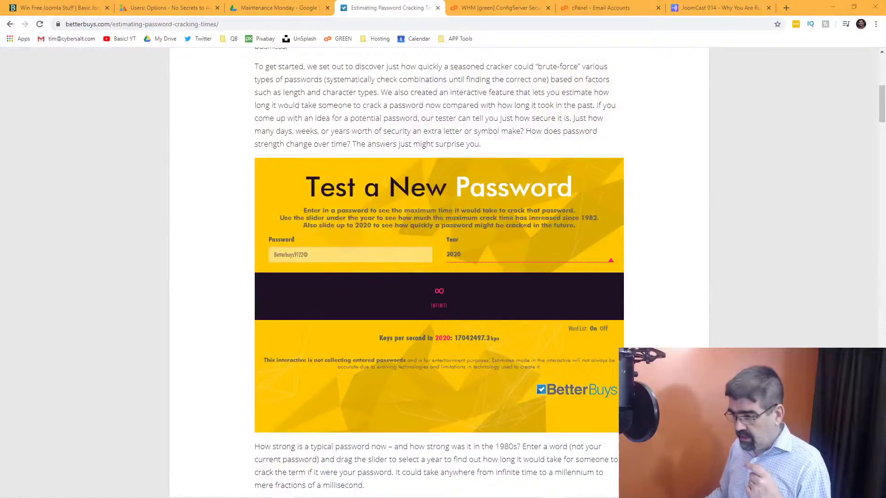
Return to Joomla, open Users > Manage and select the Super User account.
{"action": "key", "text": "ctrl+shift+Tab"}
{"action": "key", "text": "ctrl+shift+Tab"}
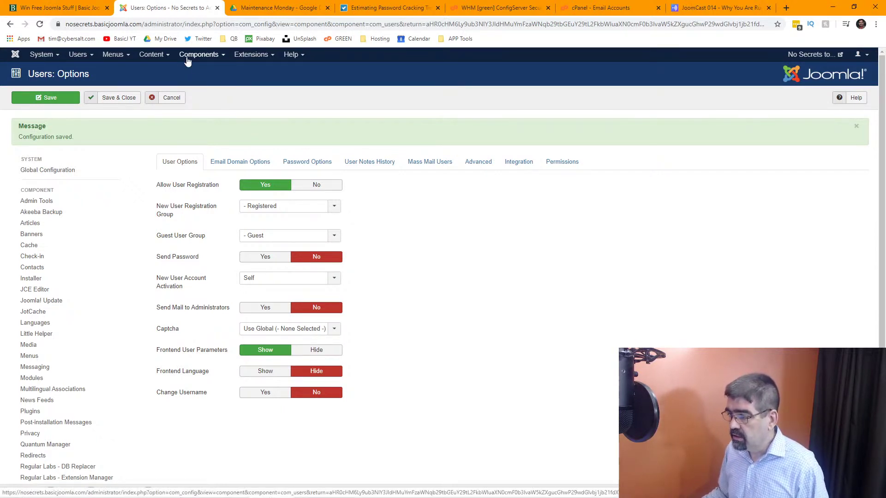
{"action": "left_click", "coordinate": [78, 55]}
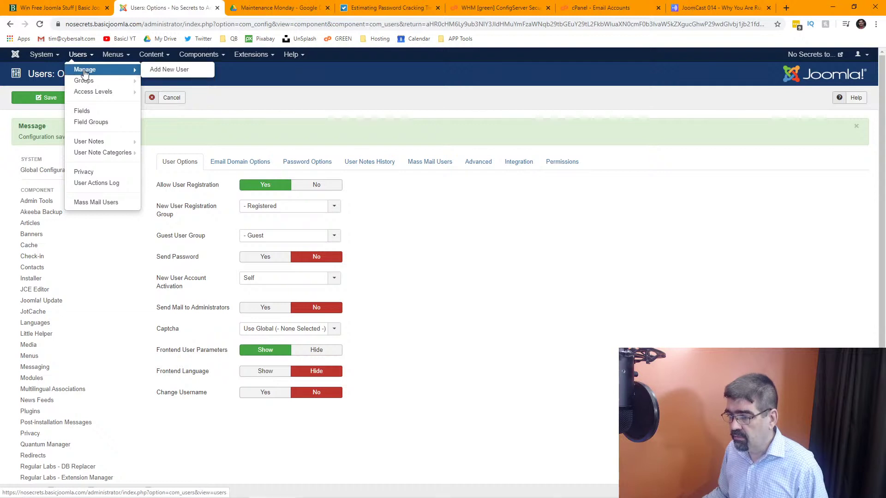
{"action": "left_click", "coordinate": [85, 70]}
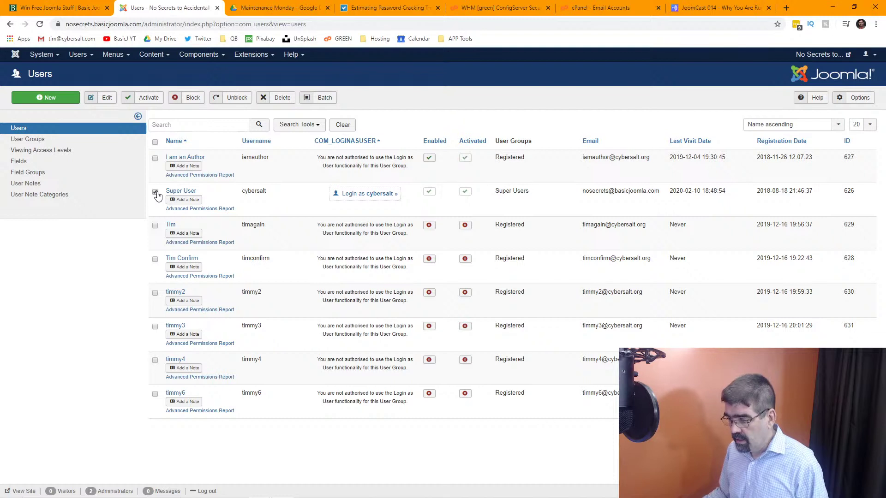
{"action": "left_click", "coordinate": [155, 192]}
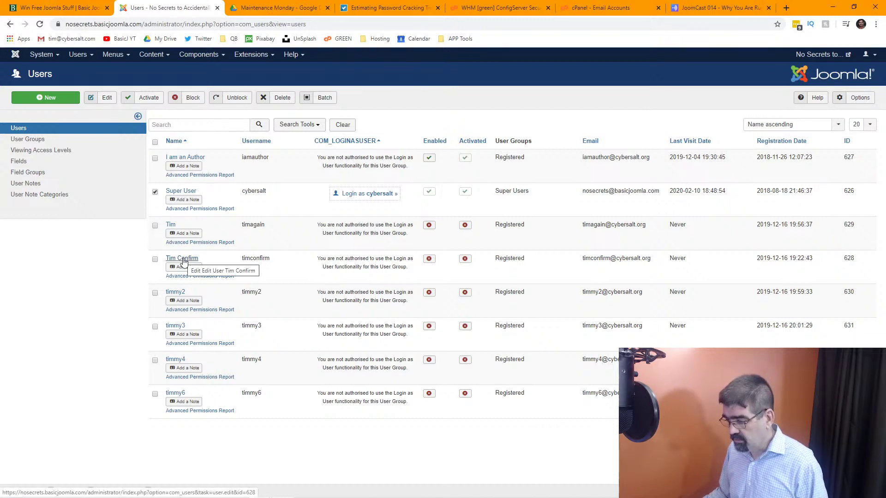
Edit the third user's account and set Require Password Reset to Yes.
{"action": "left_click", "coordinate": [170, 226]}
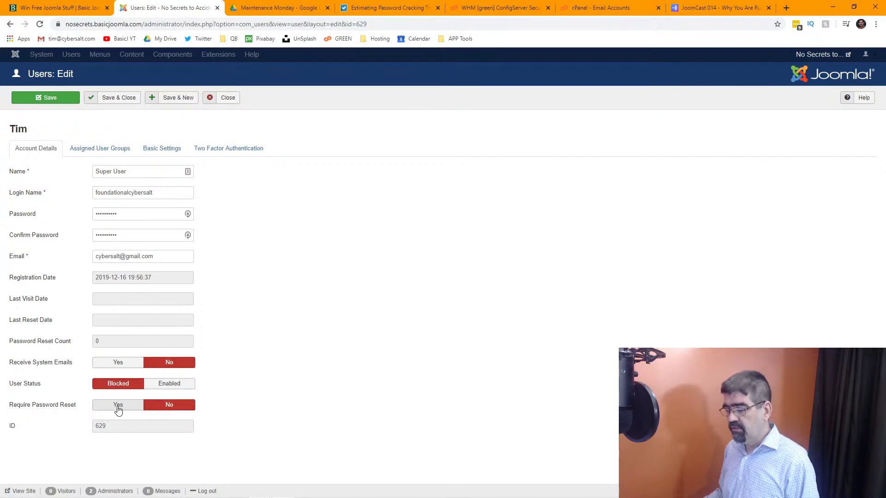
{"action": "left_click", "coordinate": [118, 406]}
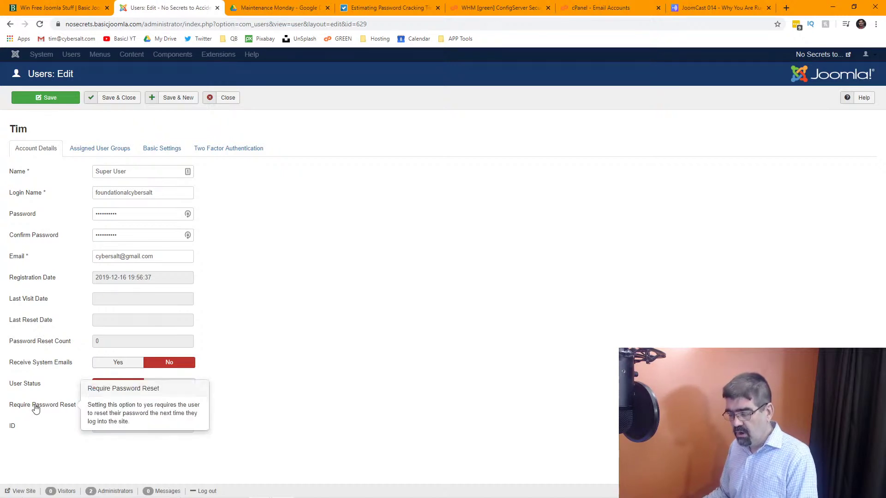
{"action": "mouse_move", "coordinate": [40, 409]}
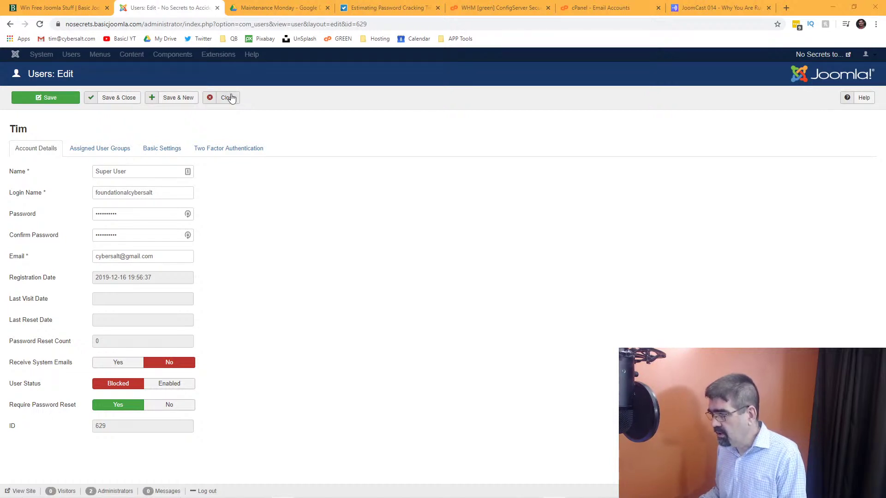
{"action": "left_click", "coordinate": [487, 10]}
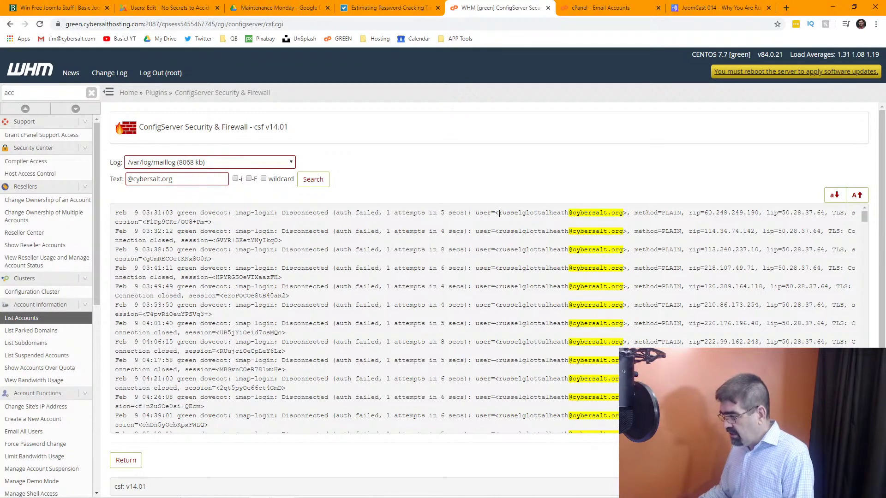
{"action": "left_click_drag", "start_coordinate": [499, 214], "coordinate": [625, 215]}
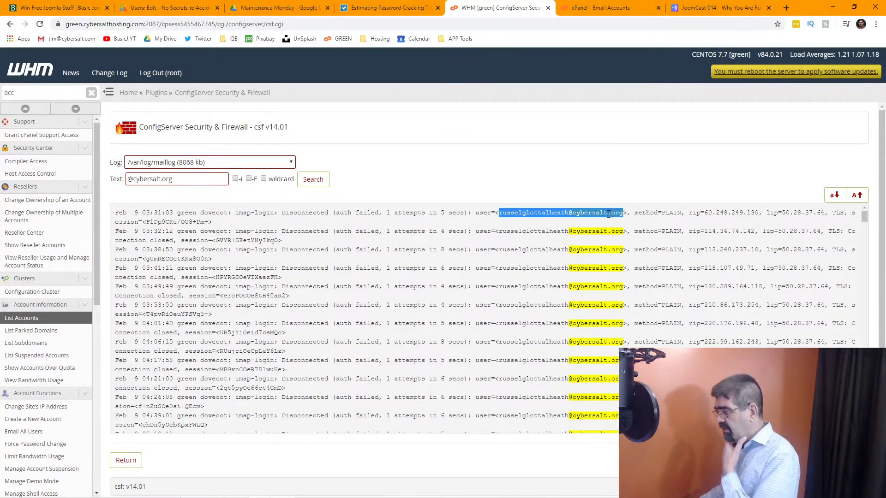
Highlight the attacking IPs 60.248.249.190, 114.34.74.142, 113.240.237.10, 218.107.49.71 and the targeted username.
{"action": "left_click_drag", "start_coordinate": [707, 212], "coordinate": [755, 214]}
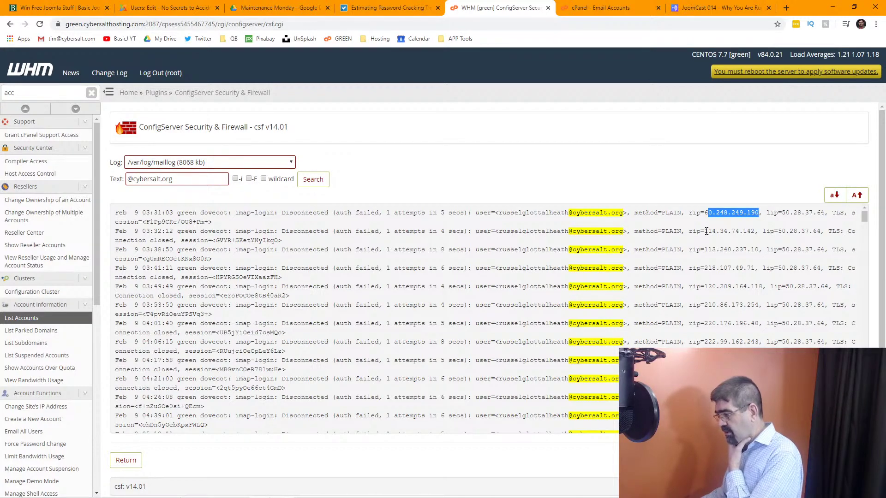
{"action": "left_click_drag", "start_coordinate": [706, 232], "coordinate": [756, 231]}
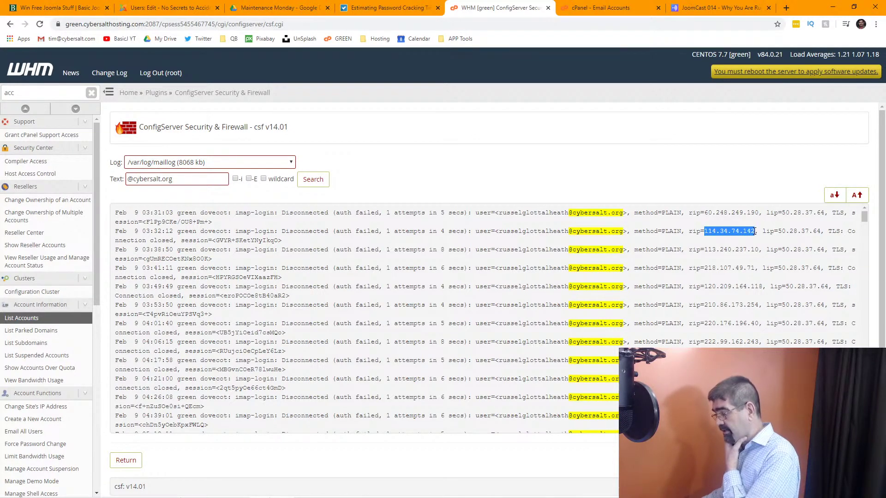
{"action": "left_click_drag", "start_coordinate": [706, 249], "coordinate": [758, 250]}
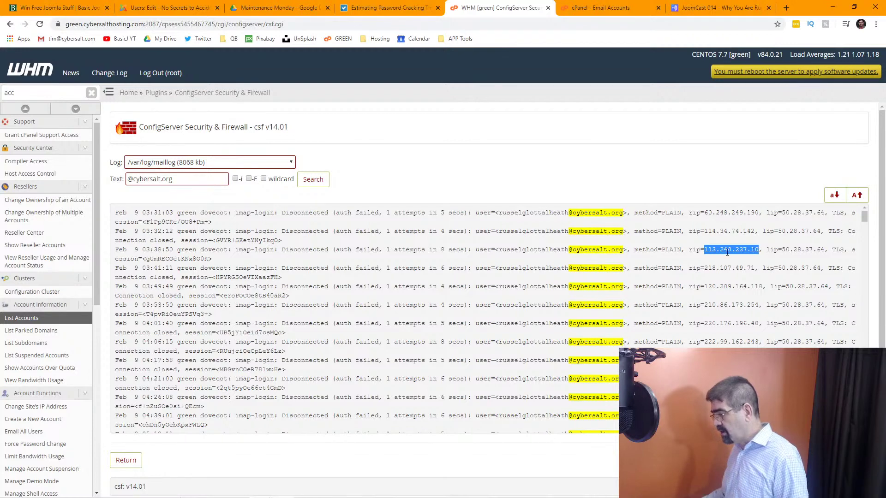
{"action": "left_click_drag", "start_coordinate": [706, 268], "coordinate": [753, 268]}
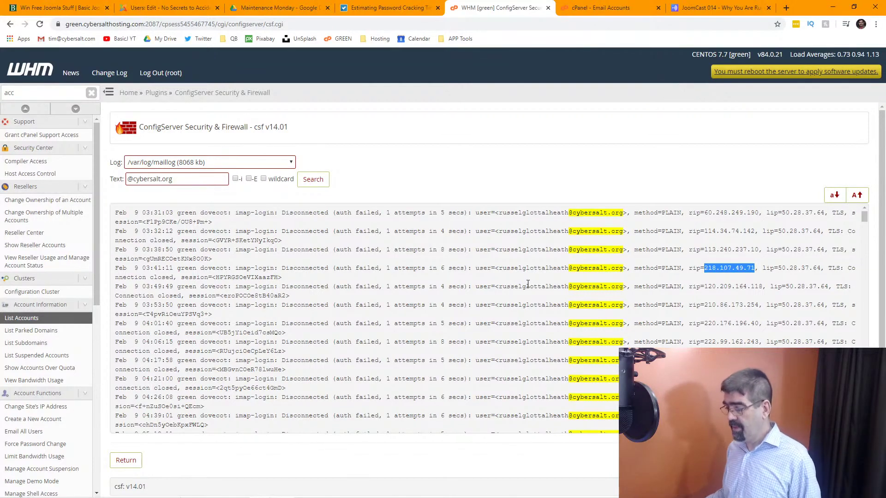
{"action": "left_click_drag", "start_coordinate": [498, 232], "coordinate": [569, 232]}
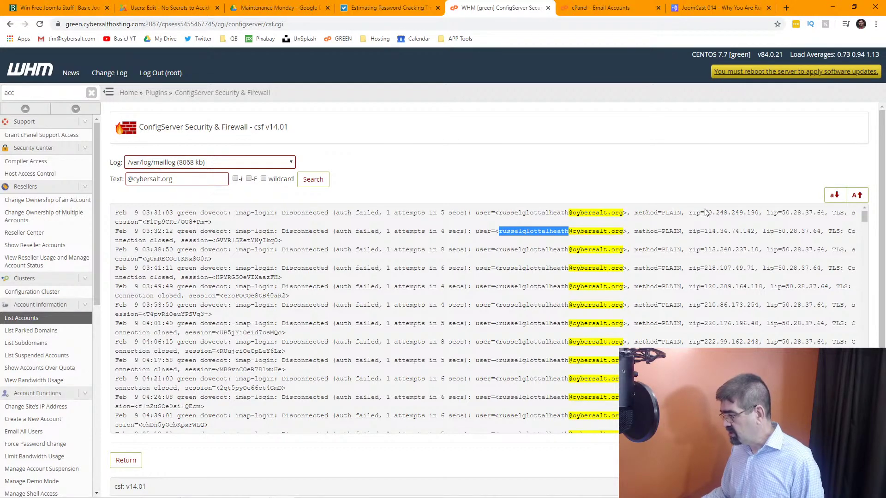
Re-highlight the five attacking IPs, including 120.209.164.118, plus the targeted username in the first entry.
{"action": "left_click_drag", "start_coordinate": [705, 212], "coordinate": [760, 212]}
{"action": "left_click_drag", "start_coordinate": [705, 231], "coordinate": [753, 232]}
{"action": "left_click_drag", "start_coordinate": [704, 250], "coordinate": [760, 249]}
{"action": "left_click_drag", "start_coordinate": [705, 268], "coordinate": [754, 267]}
{"action": "left_click_drag", "start_coordinate": [705, 287], "coordinate": [764, 286]}
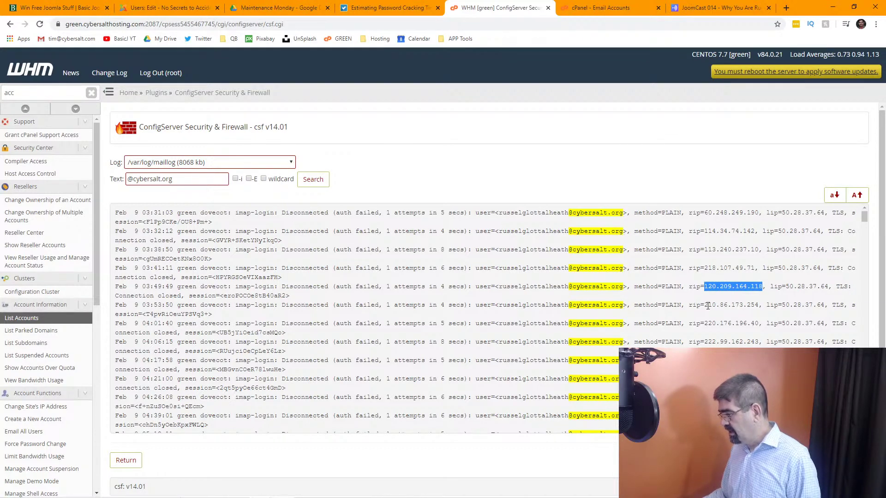
{"action": "left_click_drag", "start_coordinate": [498, 212], "coordinate": [569, 221]}
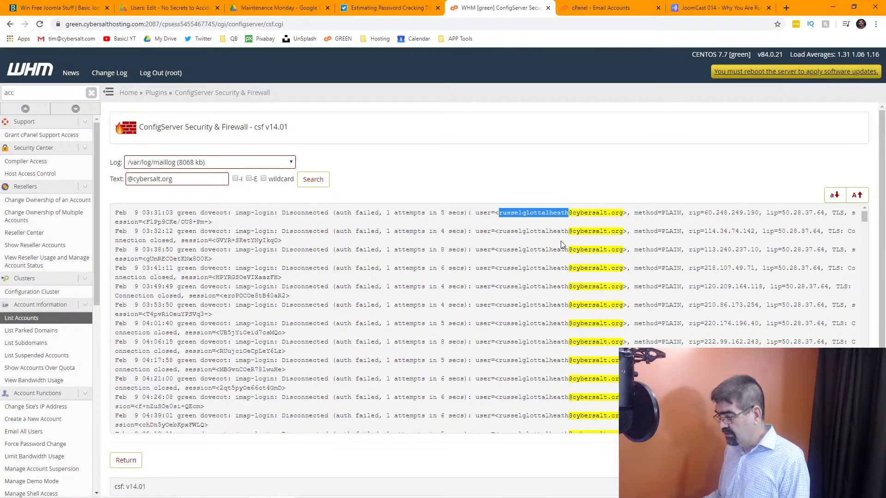
Scroll the log, mark the full targeted address at 04:21:00, and go to cPanel's Email Accounts list.
{"action": "scroll", "coordinate": [562, 245], "scroll_direction": "down", "scroll_amount": 4}
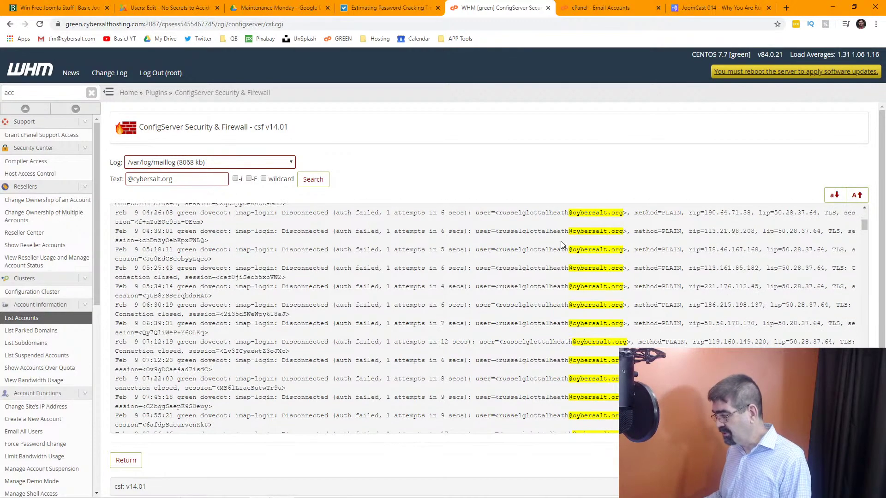
{"action": "scroll", "coordinate": [563, 244], "scroll_direction": "down", "scroll_amount": 3}
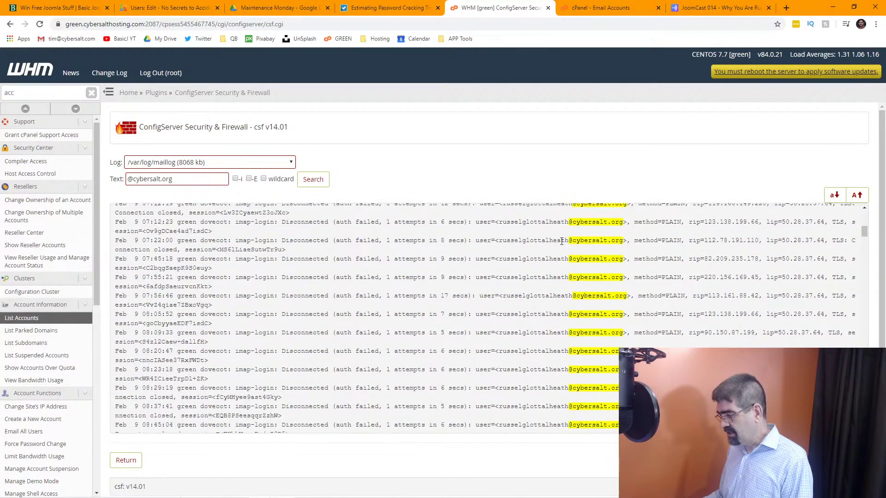
{"action": "scroll", "coordinate": [562, 241], "scroll_direction": "down", "scroll_amount": 2}
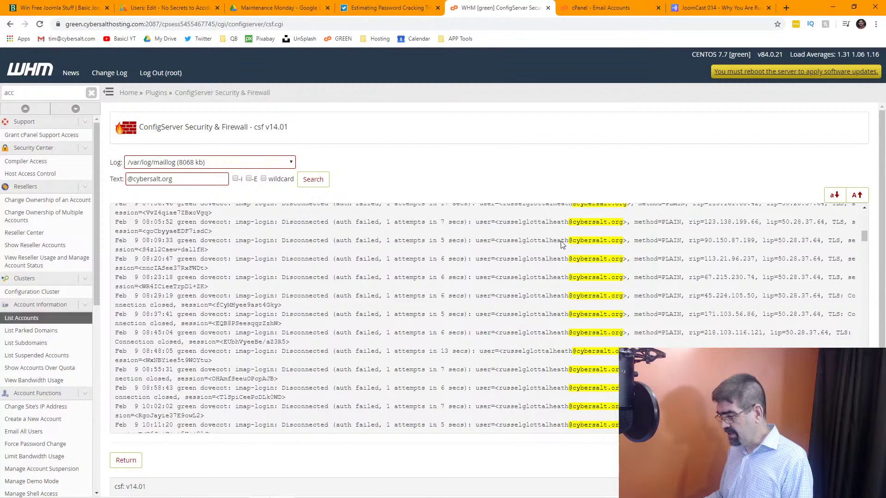
{"action": "scroll", "coordinate": [563, 245], "scroll_direction": "up", "scroll_amount": 5}
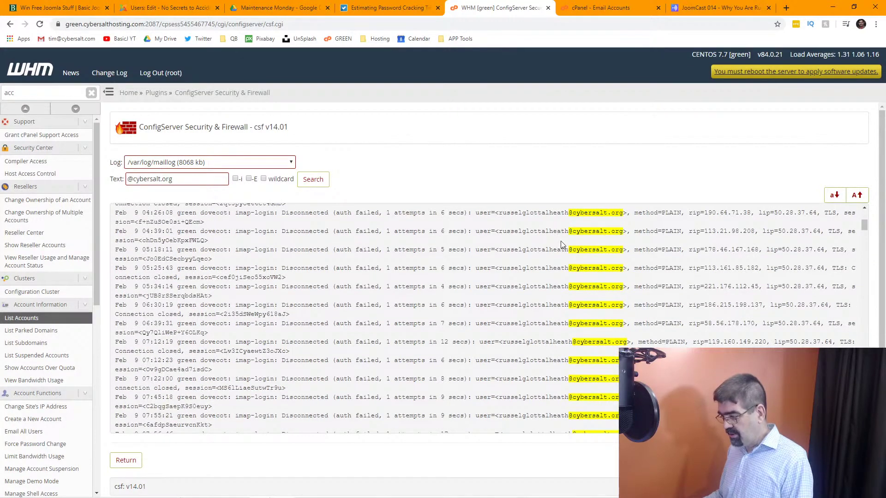
{"action": "scroll", "coordinate": [561, 243], "scroll_direction": "up", "scroll_amount": 2}
{"action": "scroll", "coordinate": [561, 241], "scroll_direction": "down", "scroll_amount": 1}
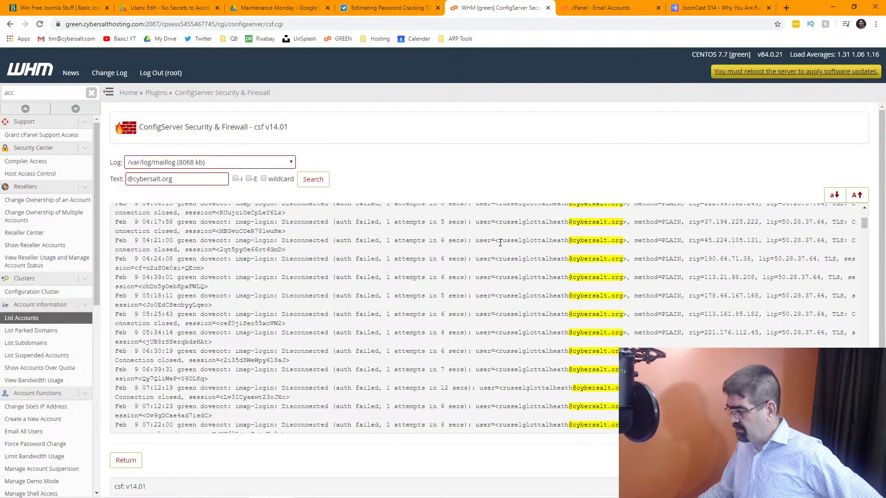
{"action": "left_click_drag", "start_coordinate": [499, 241], "coordinate": [625, 241]}
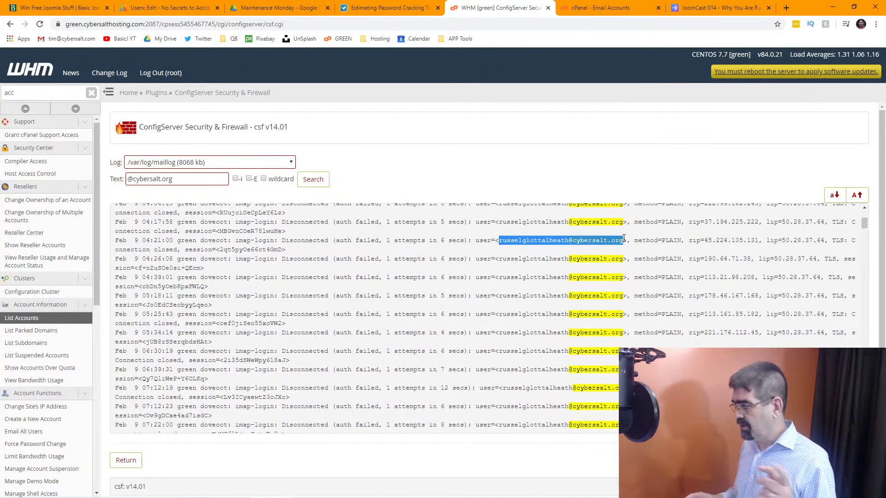
{"action": "left_click", "coordinate": [612, 8]}
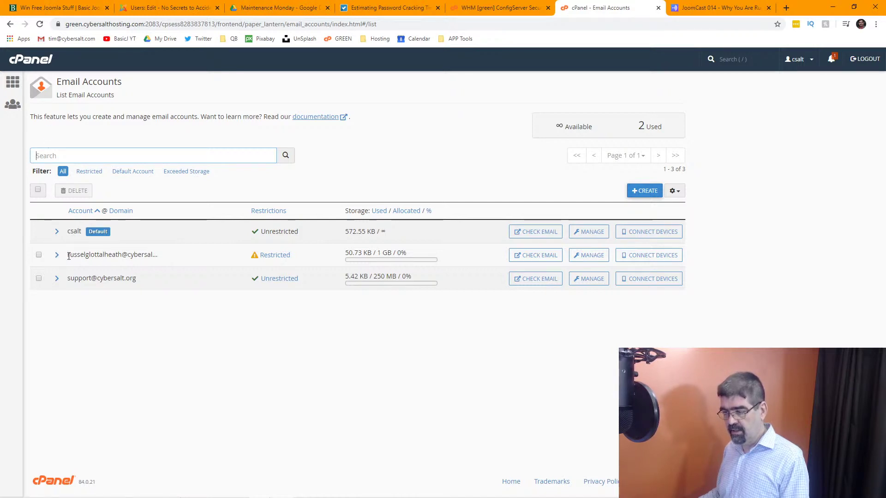
Open the Restricted account's management page, check its suspended Restrictions, then return to the firewall mail log.
{"action": "left_click_drag", "start_coordinate": [67, 255], "coordinate": [123, 255]}
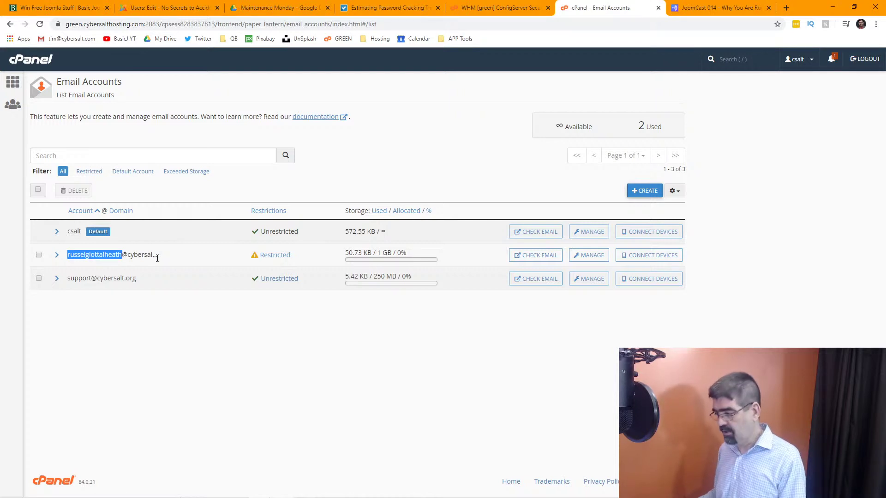
{"action": "left_click", "coordinate": [591, 263]}
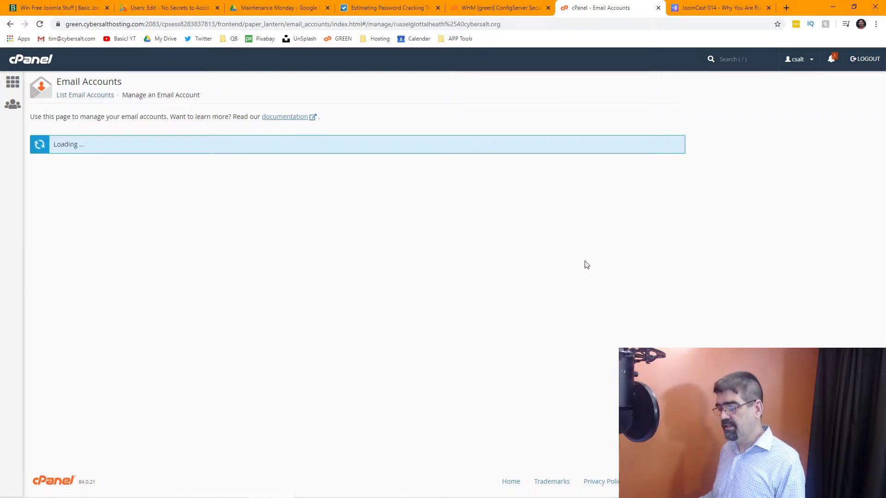
{"action": "scroll", "coordinate": [199, 219], "scroll_direction": "down", "scroll_amount": 1}
{"action": "scroll", "coordinate": [199, 219], "scroll_direction": "down", "scroll_amount": 1}
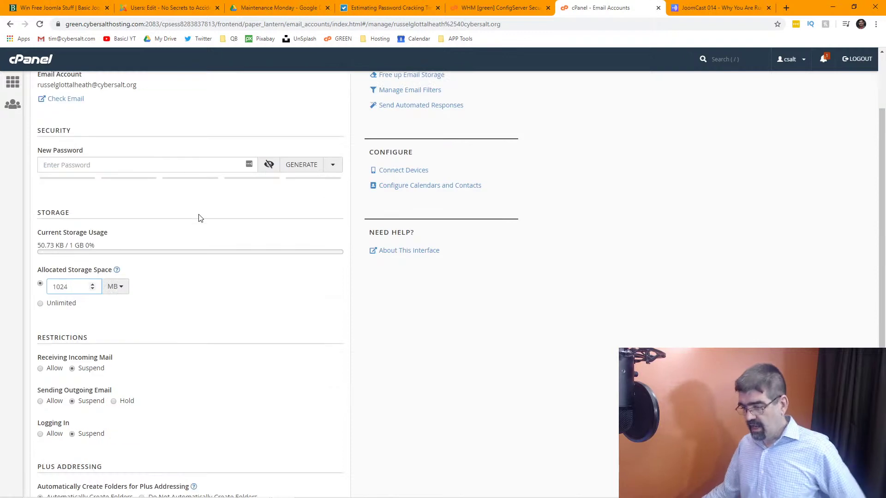
{"action": "scroll", "coordinate": [201, 218], "scroll_direction": "down", "scroll_amount": 2}
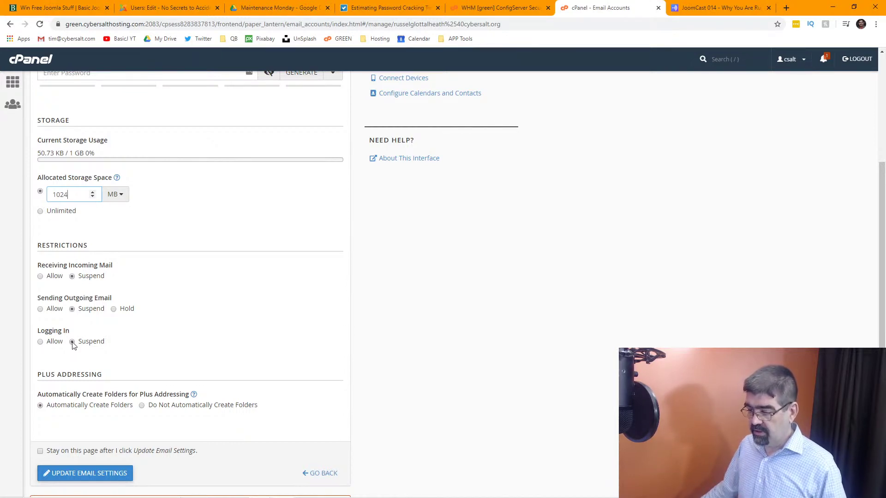
{"action": "key", "text": "ctrl+shift+Tab"}
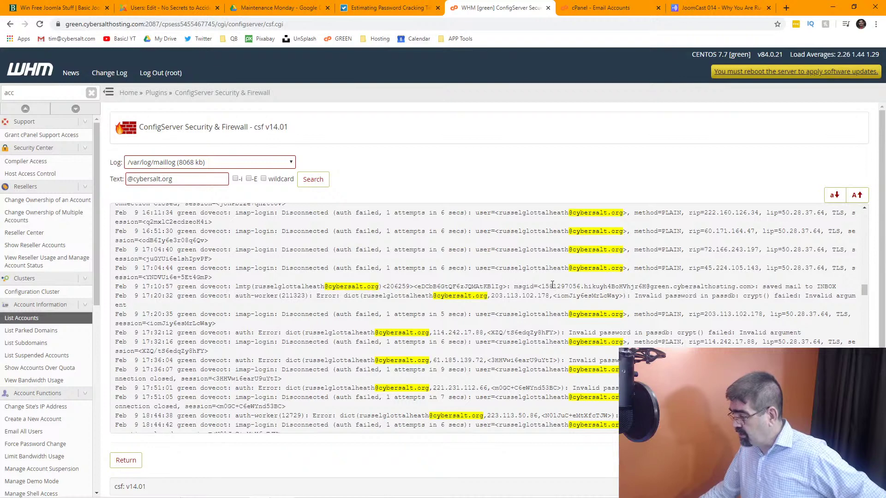
Review the saved-to-INBOX entry and failed-login lines, and copy the mailbox username from one.
{"action": "left_click_drag", "start_coordinate": [387, 287], "coordinate": [835, 285]}
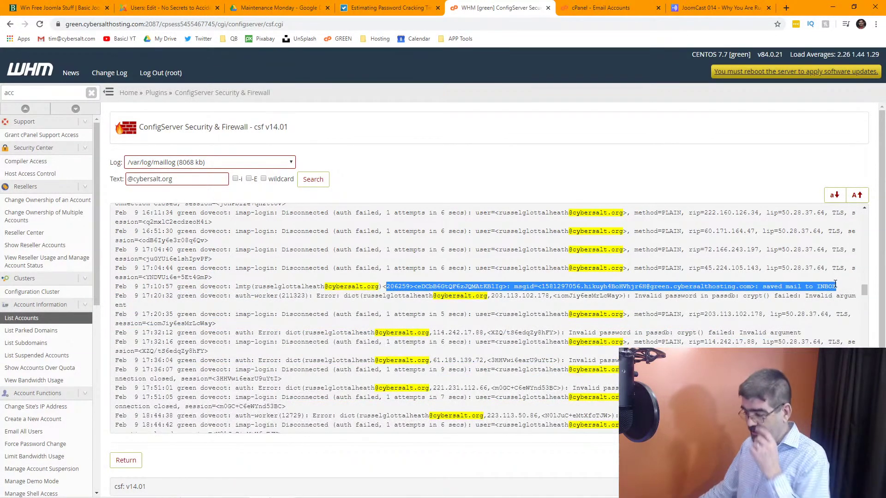
{"action": "scroll", "coordinate": [660, 270], "scroll_direction": "down", "scroll_amount": 1}
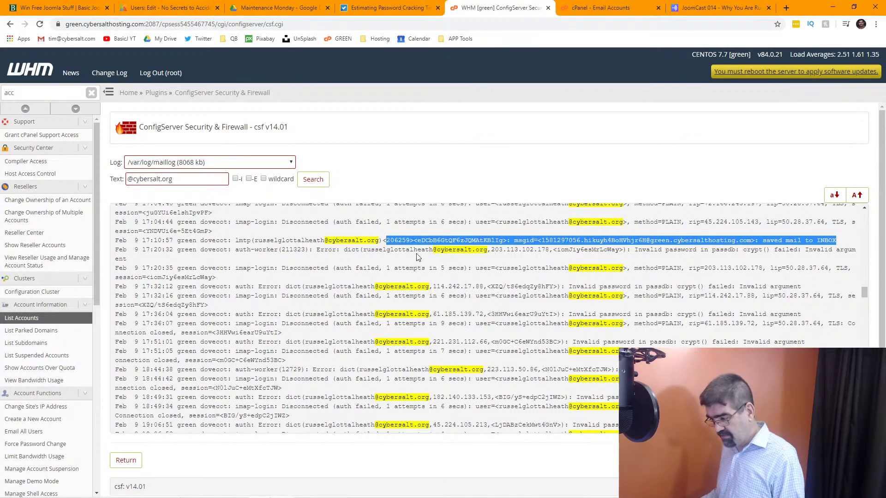
{"action": "left_click", "coordinate": [396, 251]}
{"action": "left_click_drag", "start_coordinate": [364, 252], "coordinate": [429, 252]}
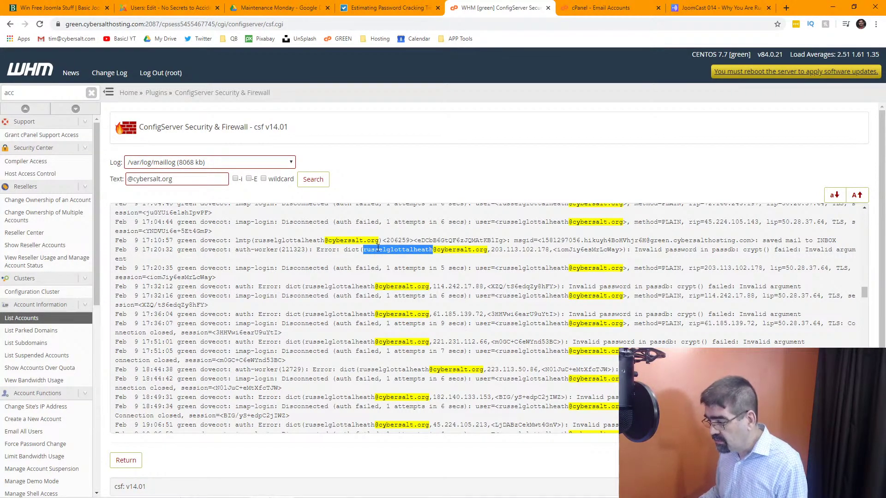
{"action": "left_click_drag", "start_coordinate": [193, 180], "coordinate": [128, 180]}
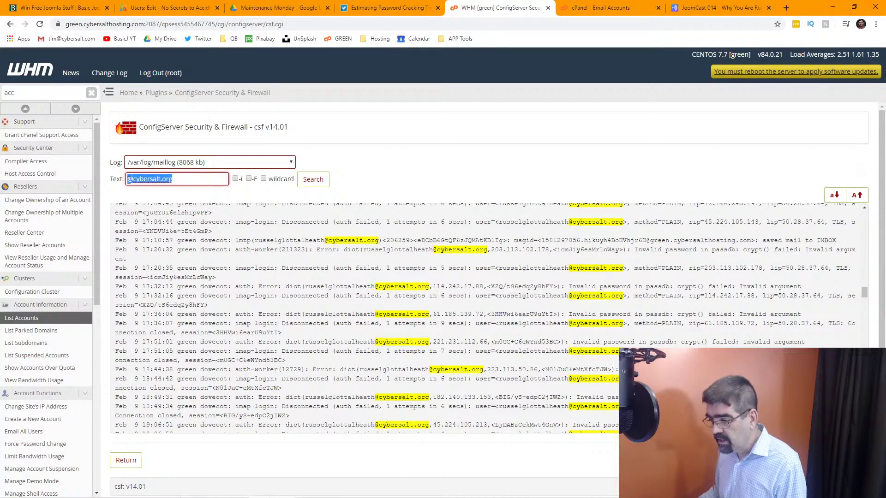
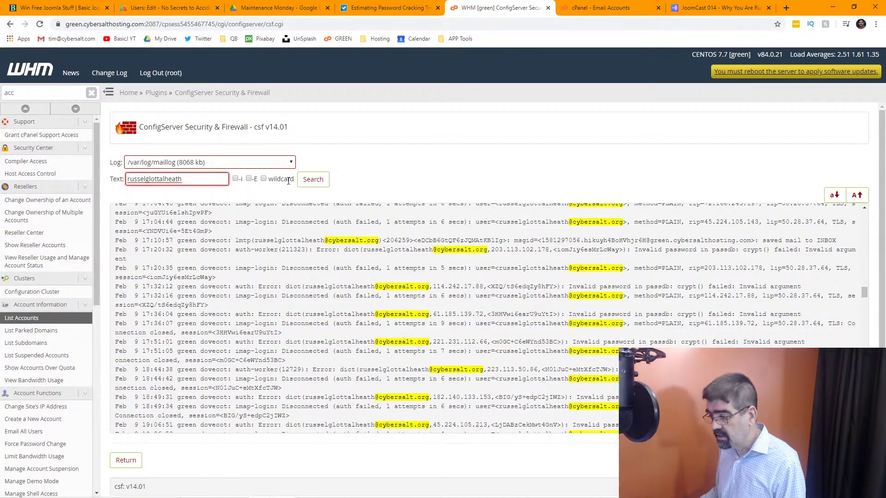
{"action": "left_click", "coordinate": [315, 184]}
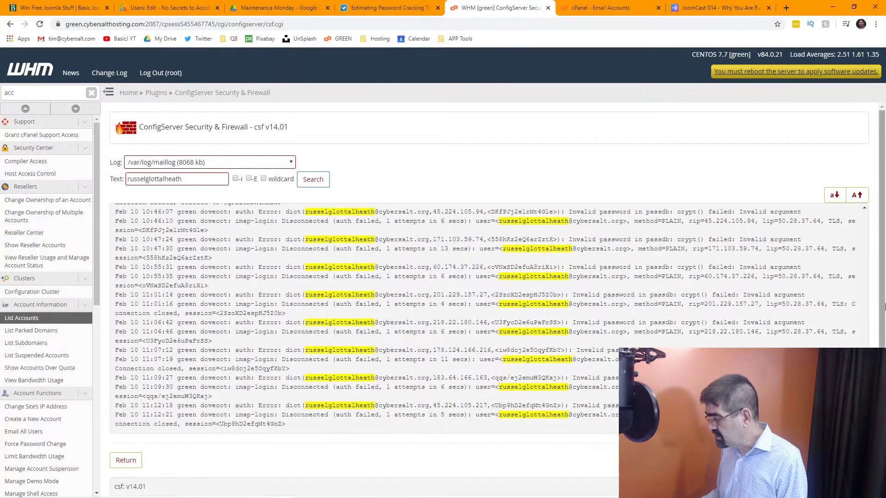
Scroll through the invalid-password failures and mark the username on the latest attempt, Feb 10 11:12.
{"action": "scroll", "coordinate": [486, 319], "scroll_direction": "up", "scroll_amount": 10}
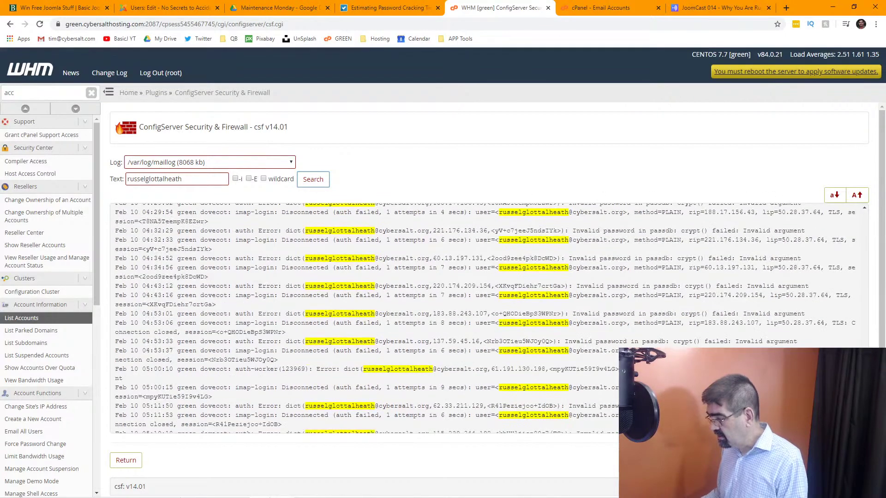
{"action": "scroll", "coordinate": [847, 236], "scroll_direction": "up", "scroll_amount": 15}
{"action": "scroll", "coordinate": [848, 236], "scroll_direction": "up", "scroll_amount": 15}
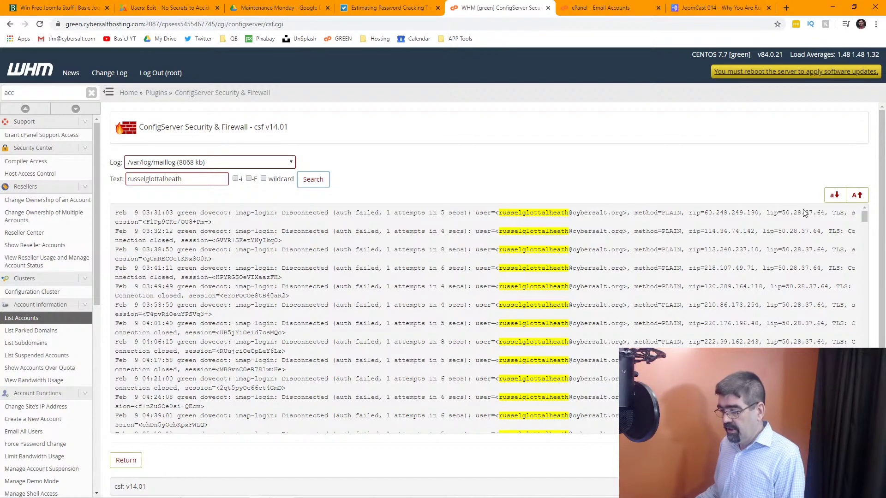
{"action": "scroll", "coordinate": [806, 214], "scroll_direction": "down", "scroll_amount": 5}
{"action": "left_click_drag", "start_coordinate": [865, 212], "coordinate": [864, 397]}
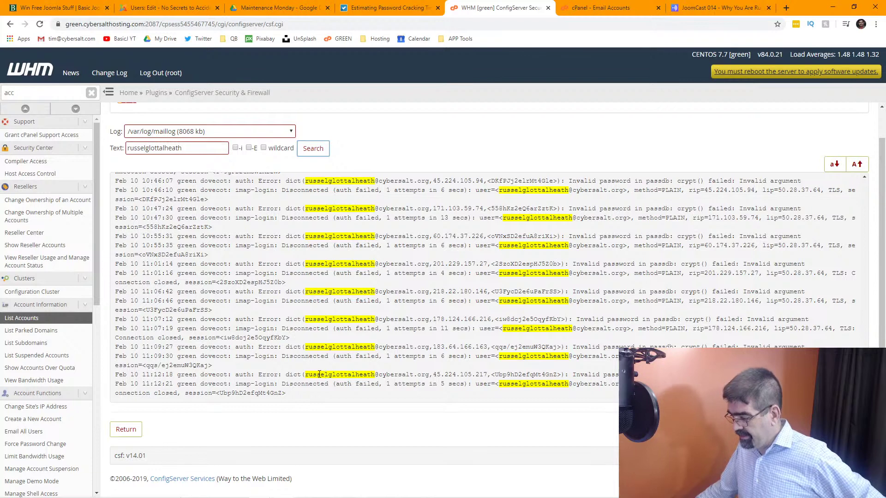
{"action": "left_click_drag", "start_coordinate": [305, 375], "coordinate": [377, 375]}
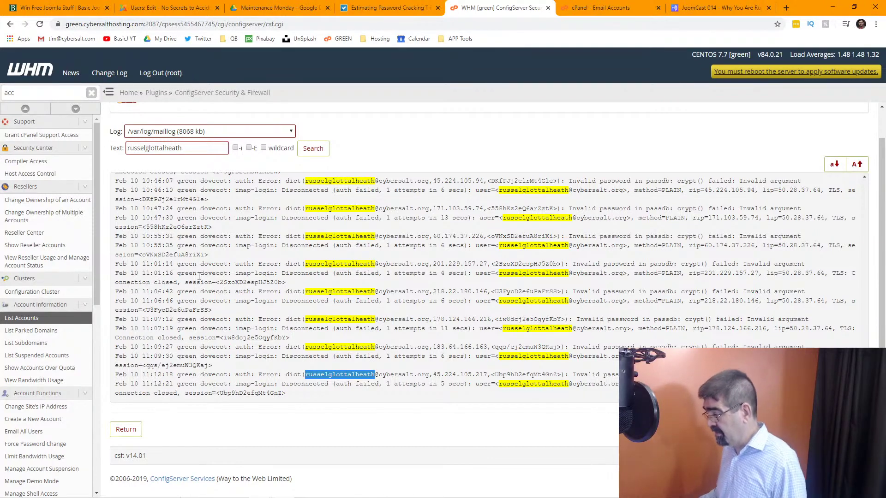
{"action": "scroll", "coordinate": [199, 276], "scroll_direction": "up", "scroll_amount": 20}
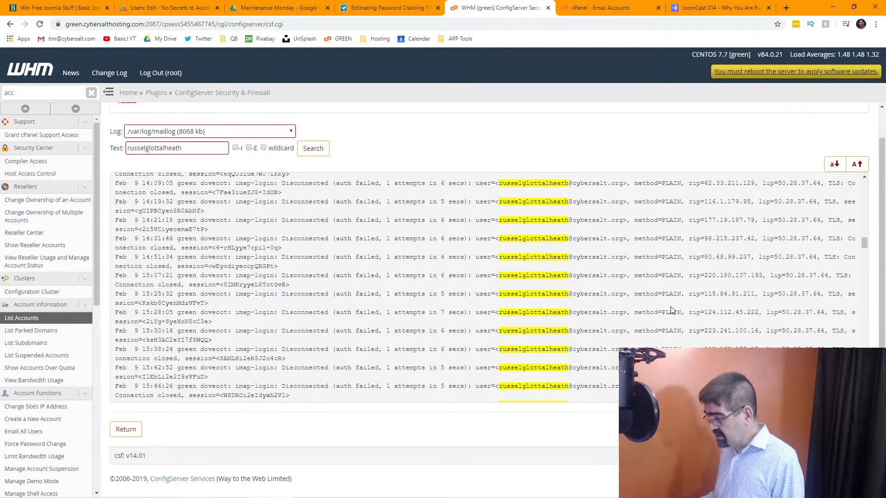
Scroll through the filtered failed-login entries, then return to the Basic Joomla Giveaways page.
{"action": "scroll", "coordinate": [672, 310], "scroll_direction": "up", "scroll_amount": 15}
{"action": "scroll", "coordinate": [672, 310], "scroll_direction": "down", "scroll_amount": 15}
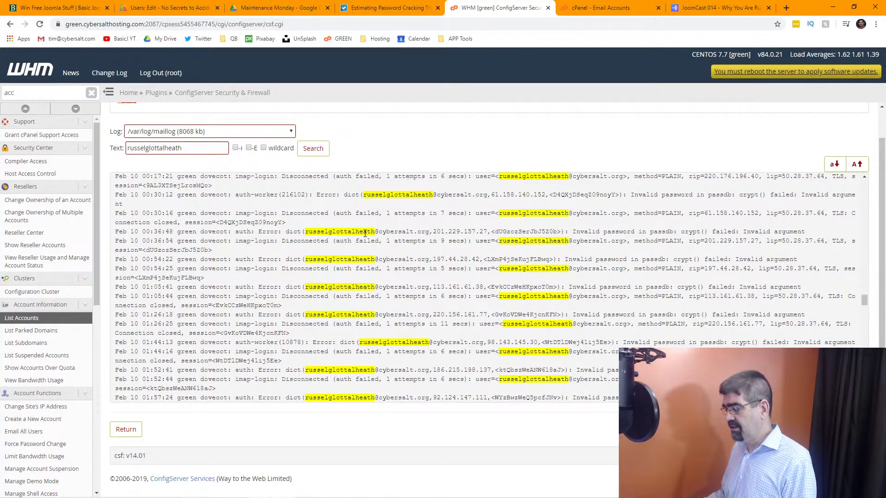
{"action": "scroll", "coordinate": [365, 233], "scroll_direction": "down", "scroll_amount": 4}
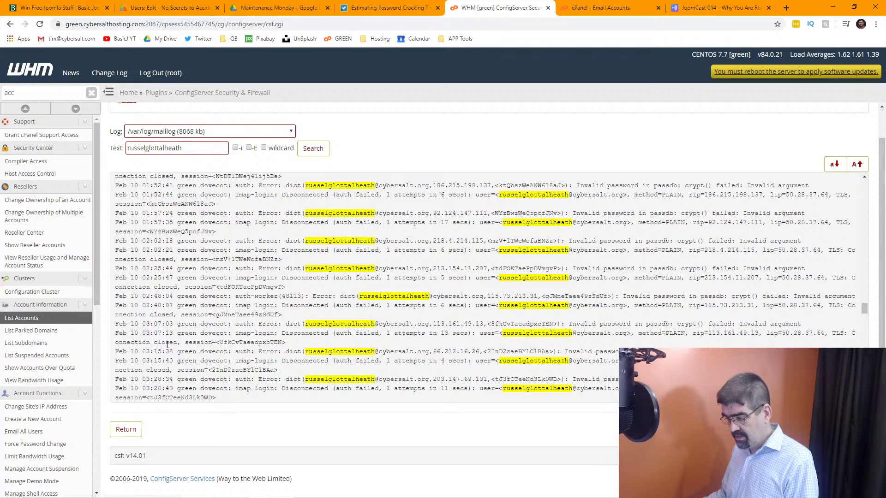
{"action": "scroll", "coordinate": [166, 364], "scroll_direction": "down", "scroll_amount": 4}
{"action": "scroll", "coordinate": [167, 344], "scroll_direction": "down", "scroll_amount": 1}
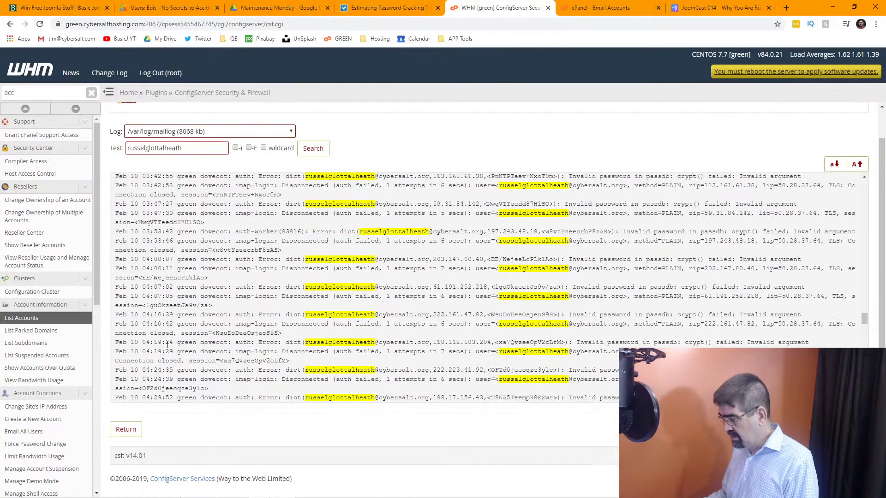
{"action": "scroll", "coordinate": [167, 343], "scroll_direction": "up", "scroll_amount": 20}
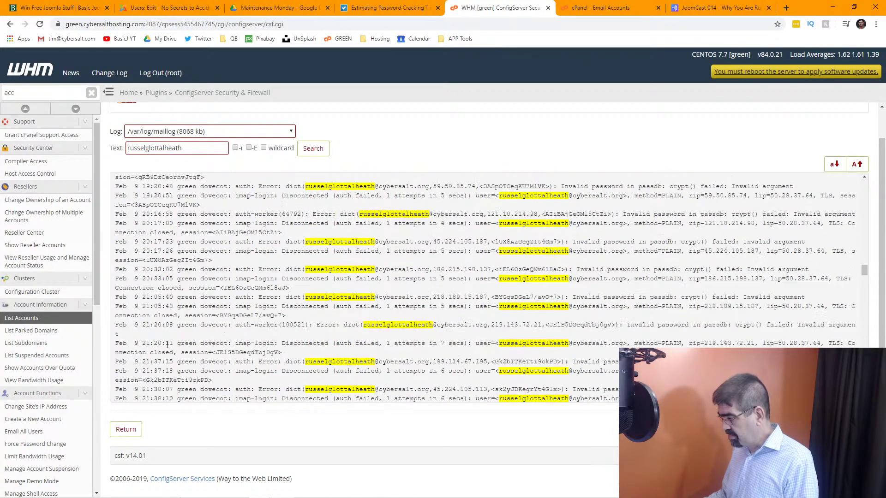
{"action": "scroll", "coordinate": [168, 344], "scroll_direction": "up", "scroll_amount": 1}
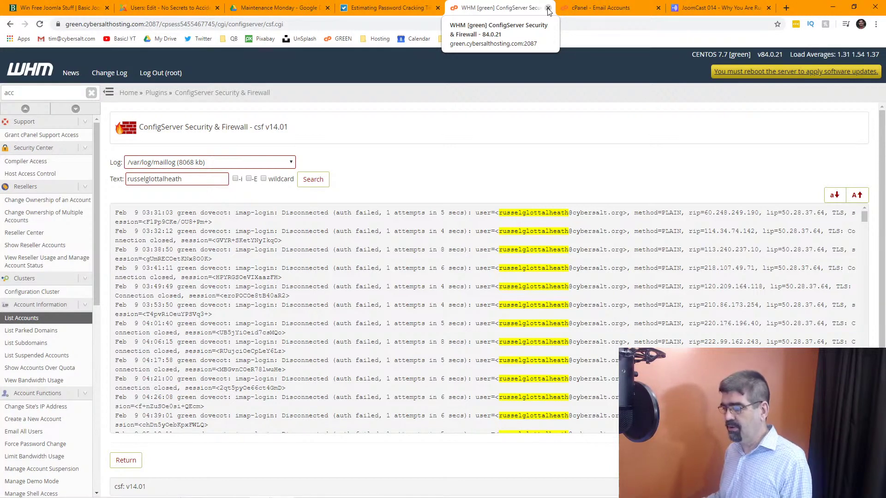
{"action": "left_click", "coordinate": [25, 8]}
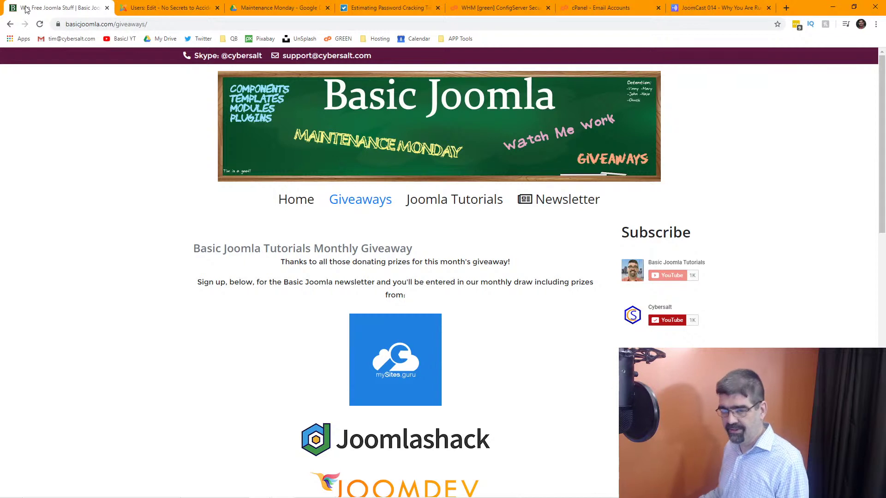
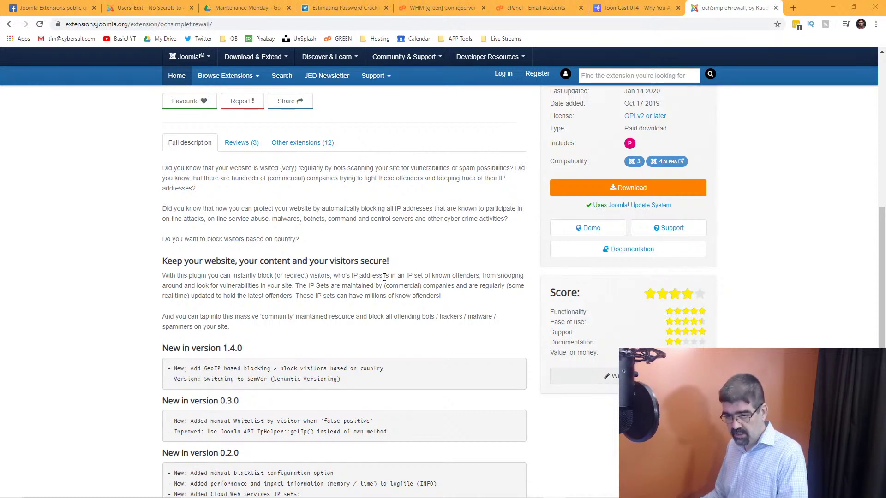
Scroll up the ochSimpleFirewall listing and advance its screenshot carousel to the next image.
{"action": "scroll", "coordinate": [384, 277], "scroll_direction": "up", "scroll_amount": 1}
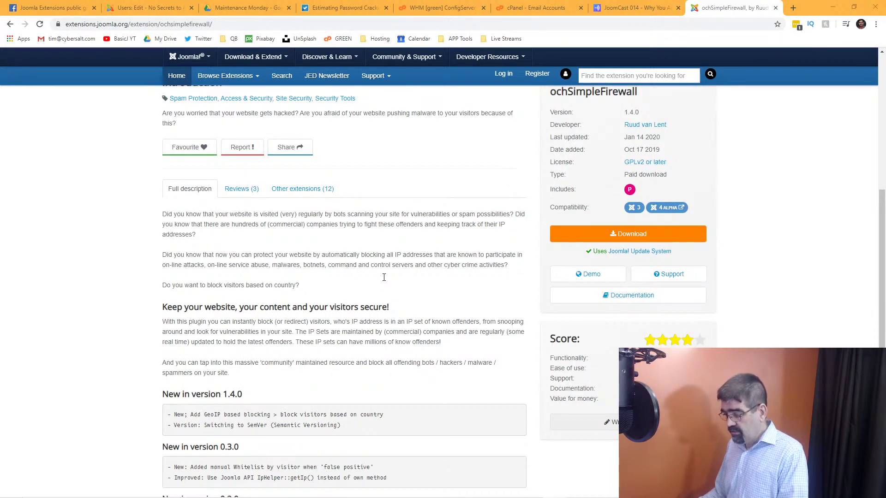
{"action": "scroll", "coordinate": [384, 278], "scroll_direction": "up", "scroll_amount": 4}
{"action": "scroll", "coordinate": [384, 278], "scroll_direction": "up", "scroll_amount": 4}
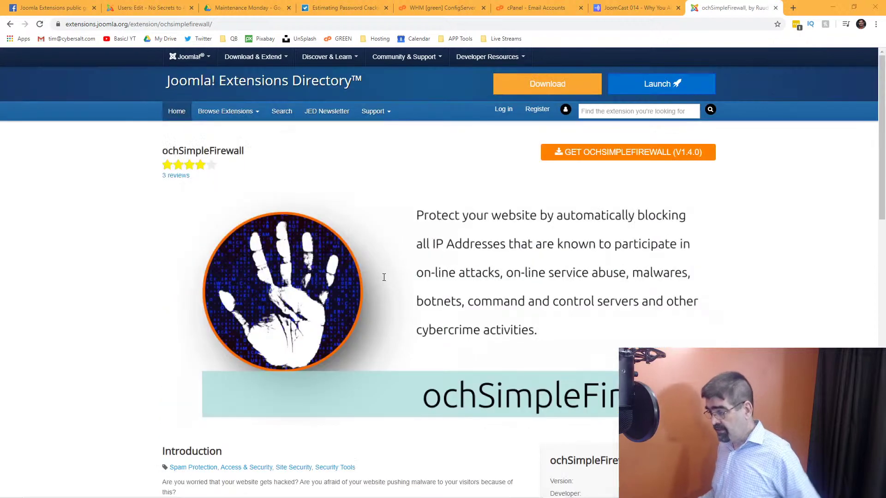
{"action": "mouse_move", "coordinate": [597, 243]}
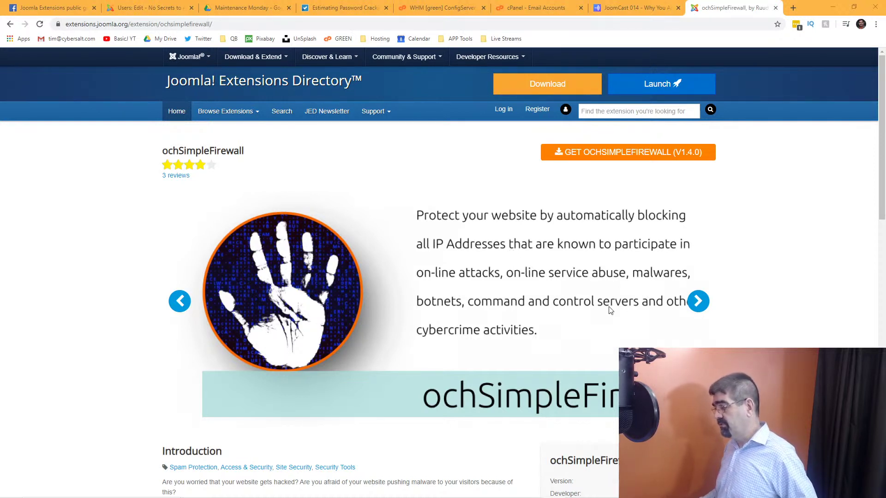
{"action": "left_click", "coordinate": [698, 304]}
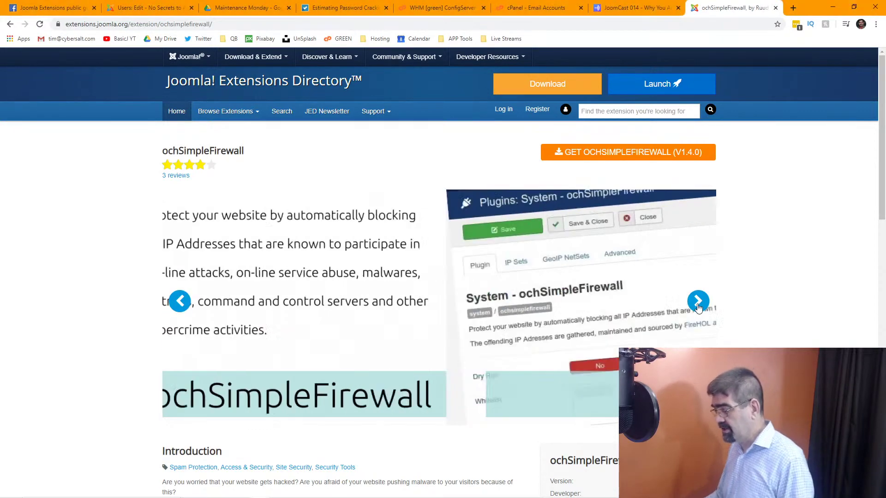
Scroll back down and open the ochSimpleFirewall plugin's demo site.
{"action": "scroll", "coordinate": [602, 266], "scroll_direction": "down", "scroll_amount": 4}
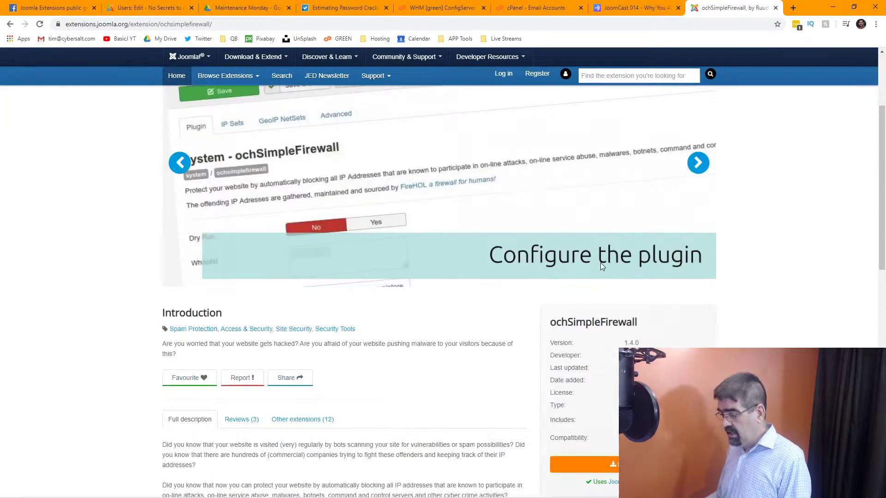
{"action": "scroll", "coordinate": [602, 266], "scroll_direction": "down", "scroll_amount": 2}
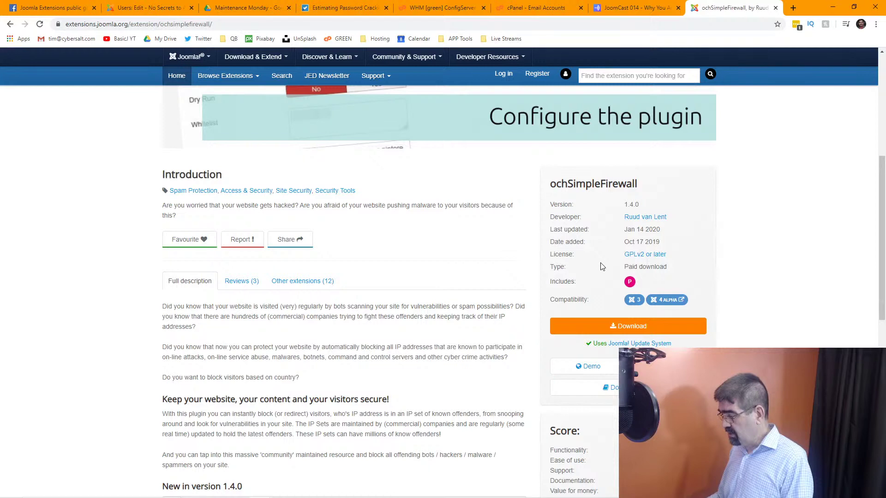
{"action": "scroll", "coordinate": [601, 266], "scroll_direction": "down", "scroll_amount": 1}
{"action": "left_click", "coordinate": [583, 323]}
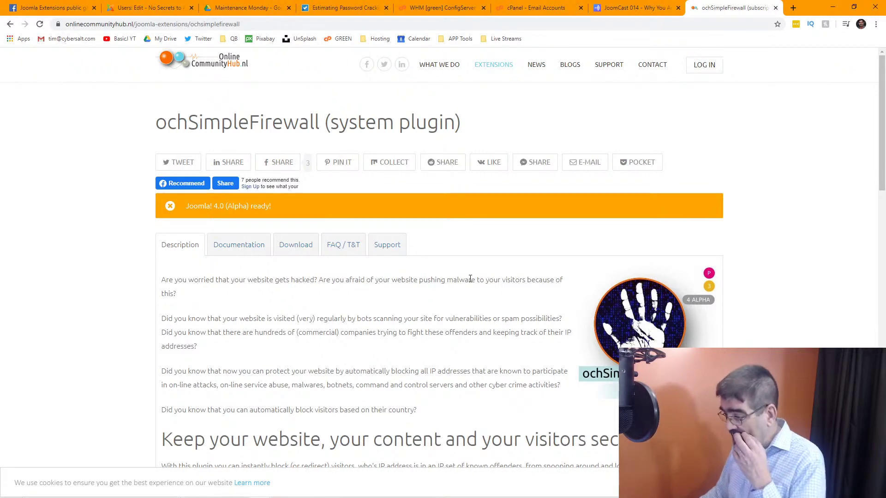
{"action": "scroll", "coordinate": [470, 279], "scroll_direction": "down", "scroll_amount": 3}
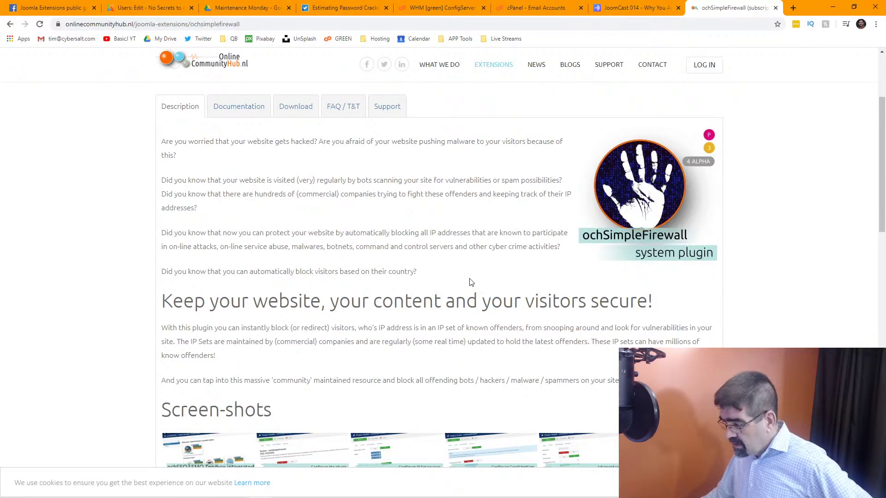
{"action": "scroll", "coordinate": [471, 282], "scroll_direction": "down", "scroll_amount": 6}
{"action": "scroll", "coordinate": [471, 282], "scroll_direction": "down", "scroll_amount": 3}
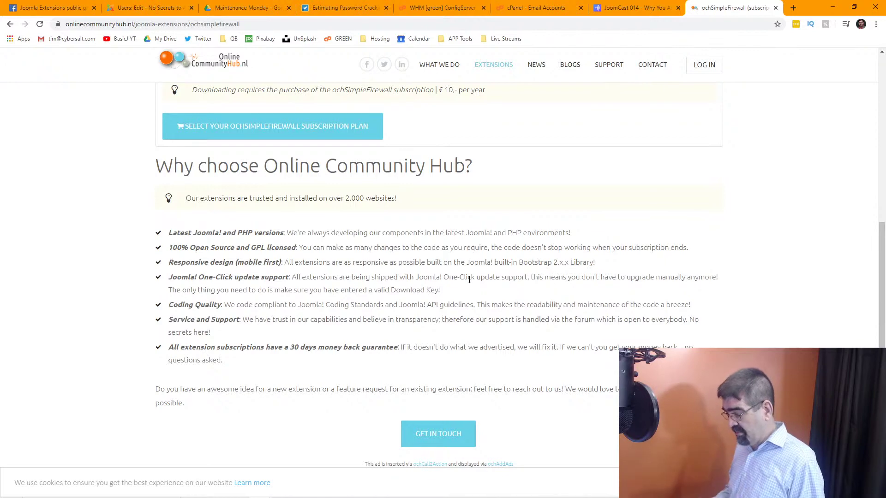
{"action": "scroll", "coordinate": [454, 284], "scroll_direction": "down", "scroll_amount": 5}
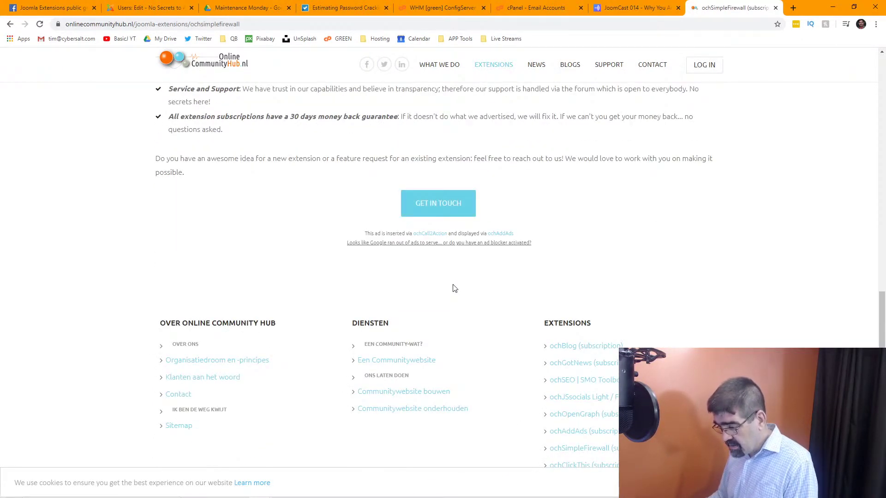
{"action": "scroll", "coordinate": [454, 289], "scroll_direction": "down", "scroll_amount": 3}
{"action": "scroll", "coordinate": [454, 289], "scroll_direction": "down", "scroll_amount": 2}
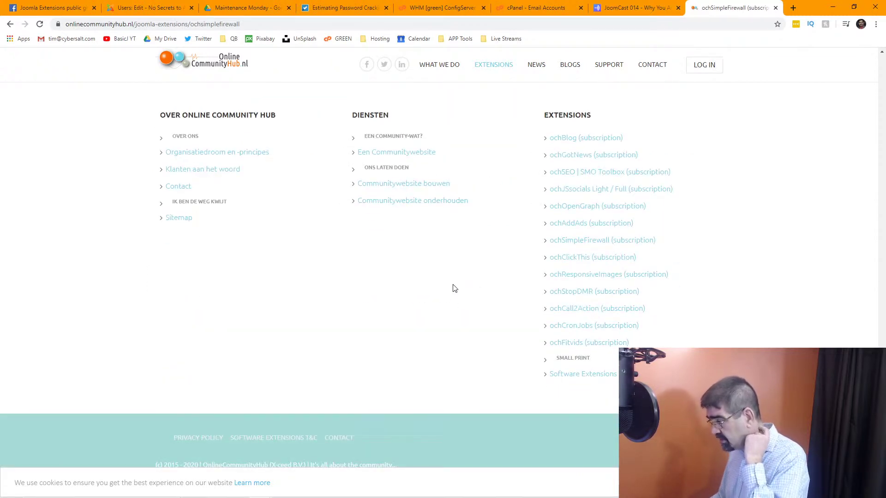
{"action": "scroll", "coordinate": [454, 289], "scroll_direction": "up", "scroll_amount": 15}
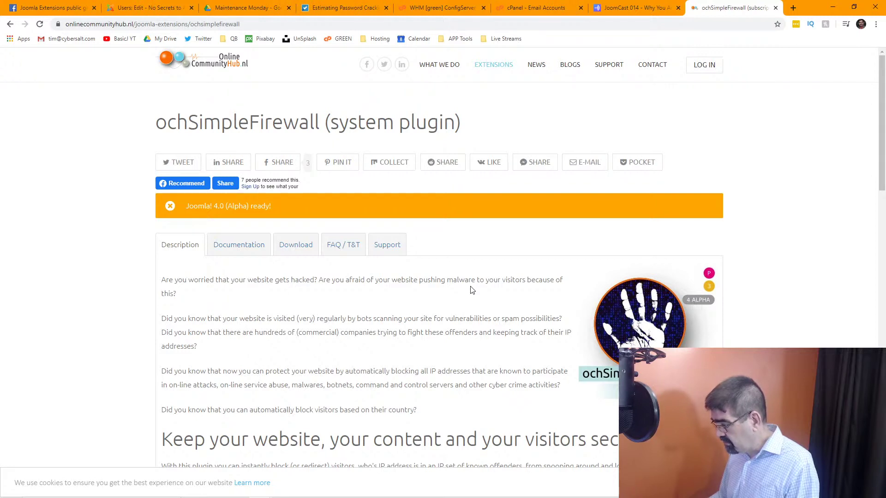
{"action": "scroll", "coordinate": [472, 290], "scroll_direction": "down", "scroll_amount": 1}
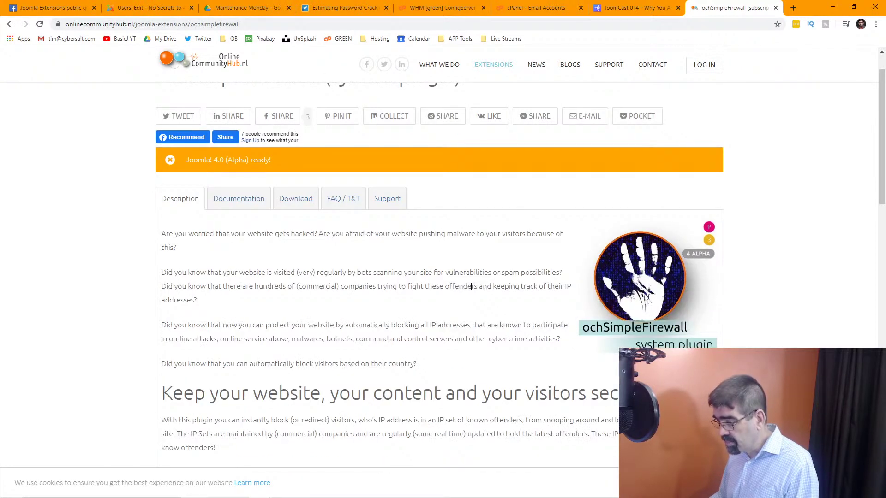
Show the ochSimpleFirewall Documentation with installation and configuration steps, then start a new browser tab.
{"action": "left_click", "coordinate": [239, 199]}
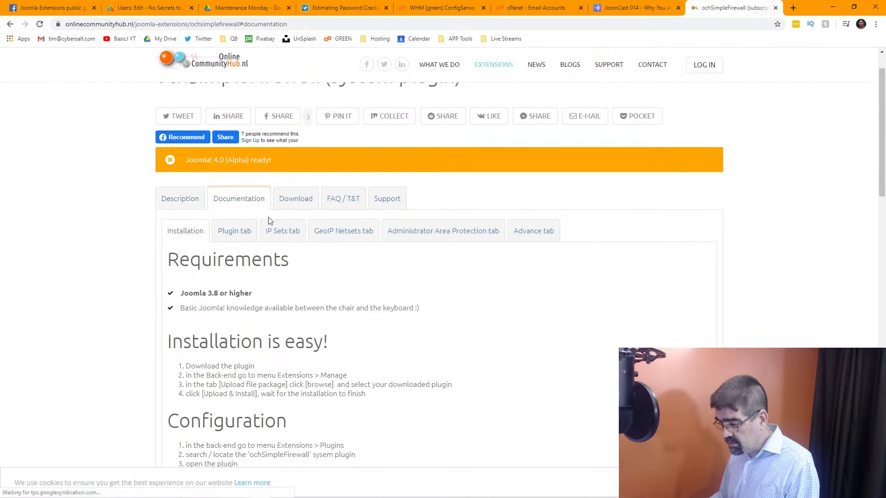
{"action": "scroll", "coordinate": [497, 283], "scroll_direction": "down", "scroll_amount": 5}
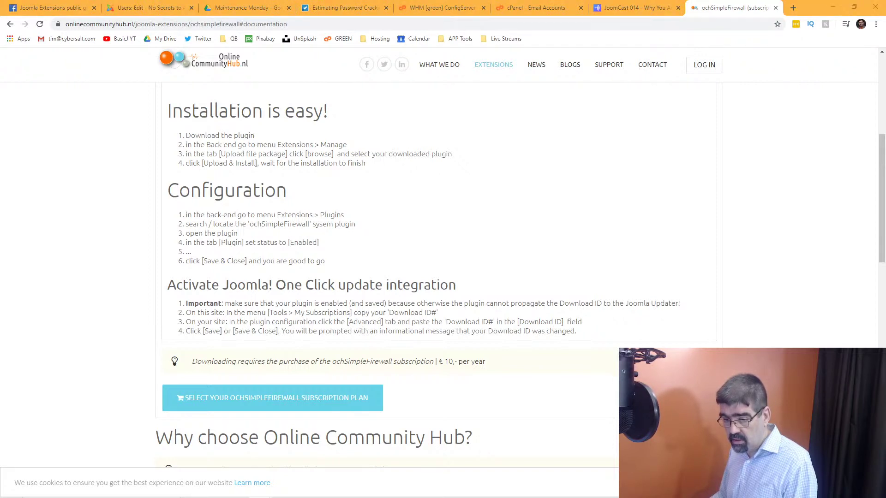
{"action": "left_click", "coordinate": [794, 7]}
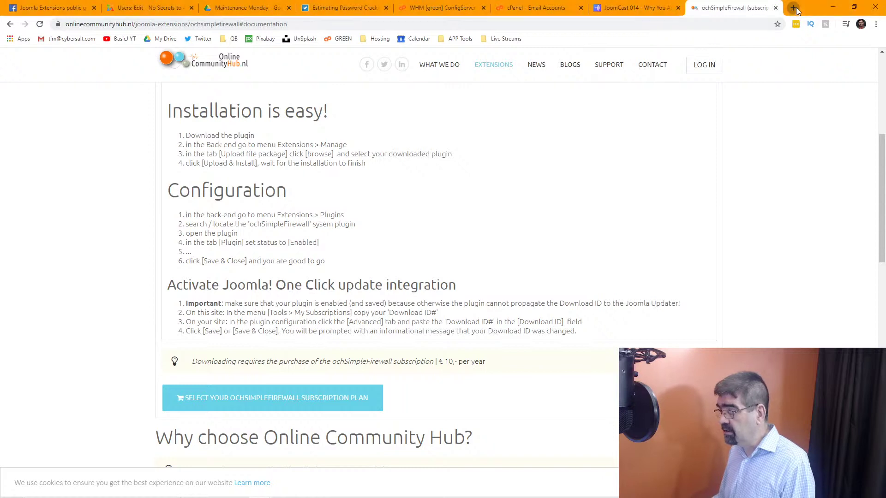
Load the saved firehol.org link and read through the FireHOL and FireQOS About page.
{"action": "type", "text": "https://www.youtube.com/redirect?redir_token=2OfC1CcPbPEGzsYKkNOEjGV1S5x8MTU4MTQ0OTMyNEAxNTgxMzYyOTI0&q=https%3A%2F%2Ffirehol.org%2F&html_redirect=1&event=live_chat"}
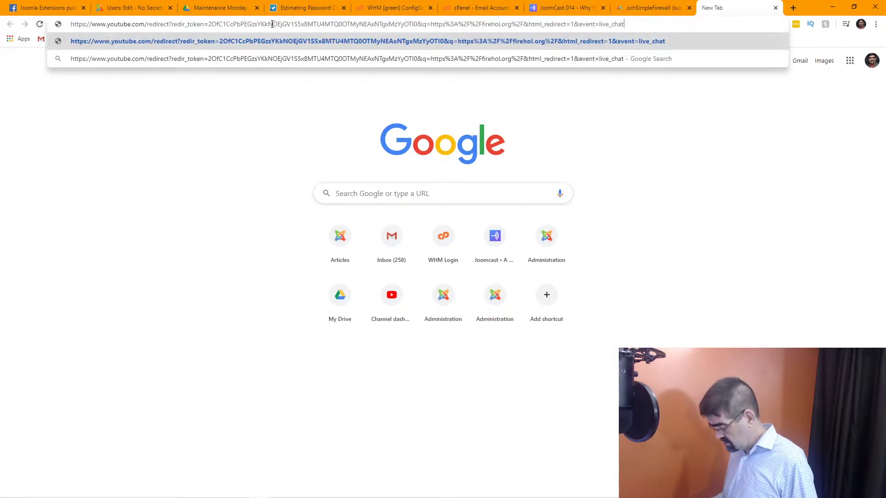
{"action": "key", "text": "Return"}
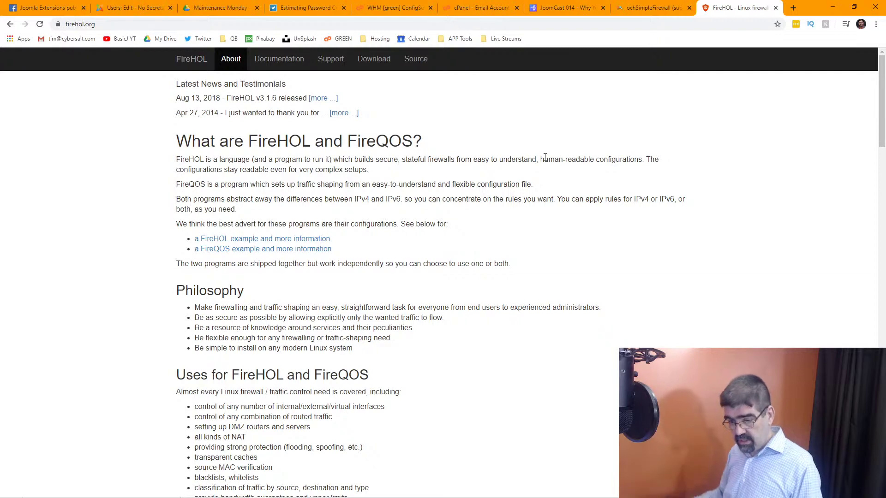
{"action": "scroll", "coordinate": [528, 180], "scroll_direction": "down", "scroll_amount": 3}
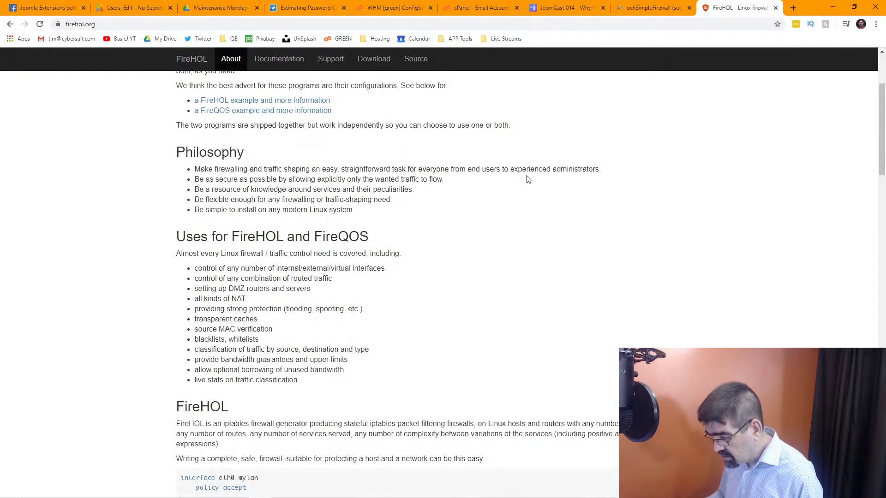
{"action": "scroll", "coordinate": [529, 179], "scroll_direction": "down", "scroll_amount": 2}
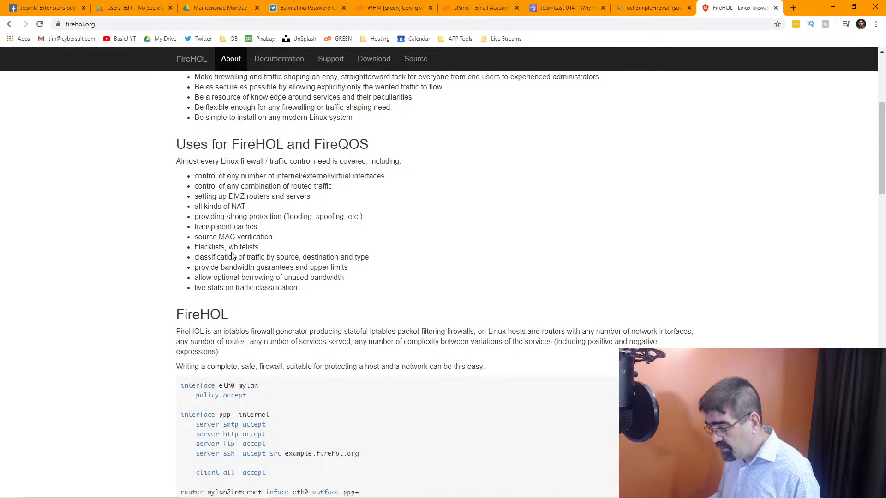
{"action": "scroll", "coordinate": [394, 253], "scroll_direction": "down", "scroll_amount": 2}
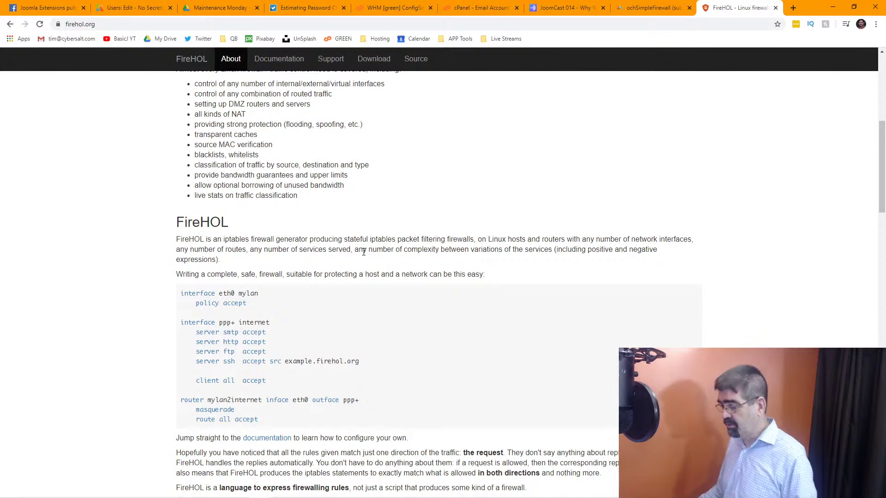
{"action": "scroll", "coordinate": [364, 252], "scroll_direction": "down", "scroll_amount": 2}
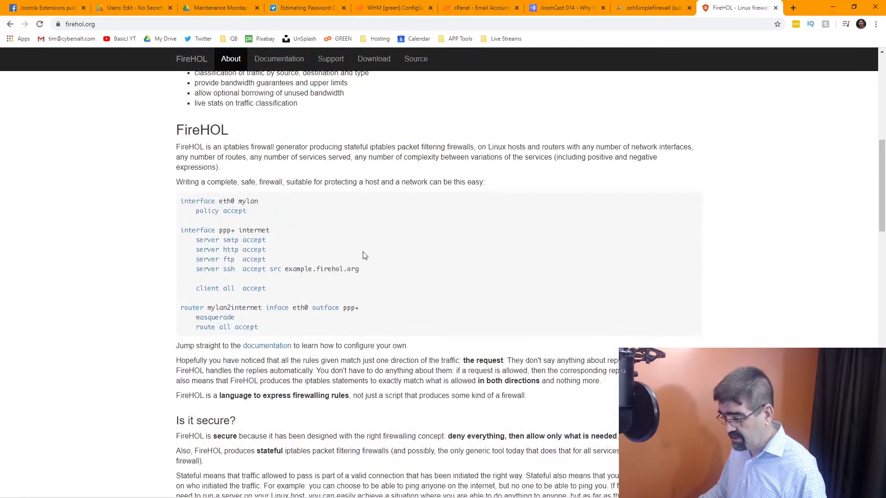
{"action": "scroll", "coordinate": [364, 256], "scroll_direction": "down", "scroll_amount": 2}
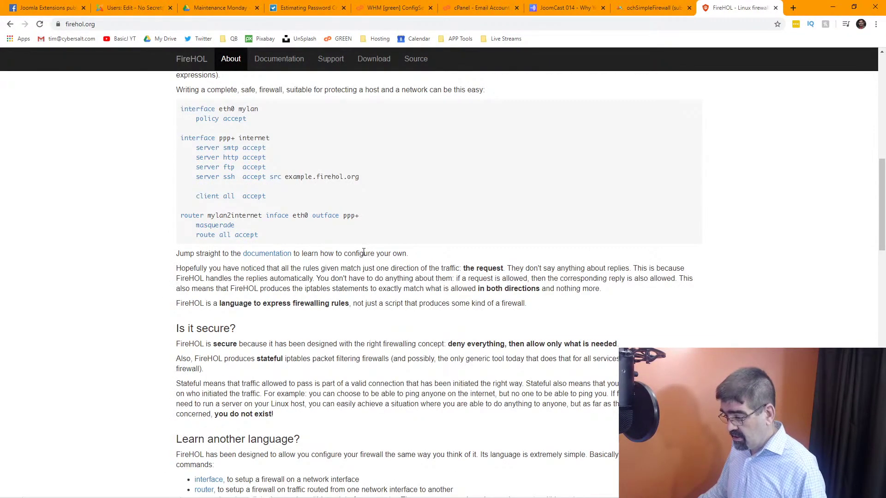
{"action": "scroll", "coordinate": [364, 252], "scroll_direction": "down", "scroll_amount": 2}
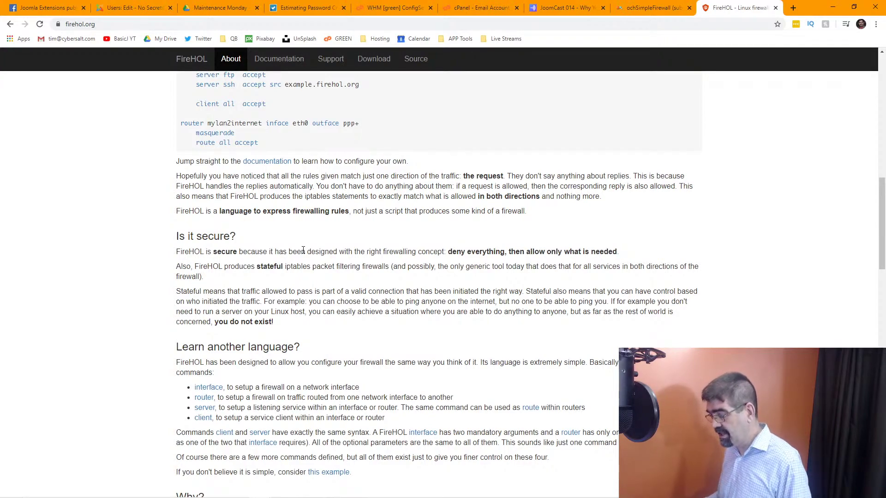
{"action": "scroll", "coordinate": [303, 249], "scroll_direction": "down", "scroll_amount": 6}
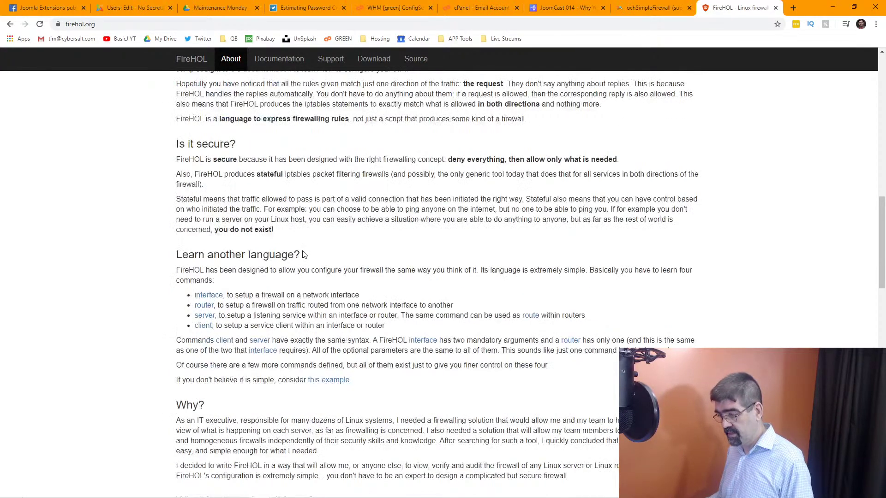
{"action": "scroll", "coordinate": [303, 254], "scroll_direction": "down", "scroll_amount": 7}
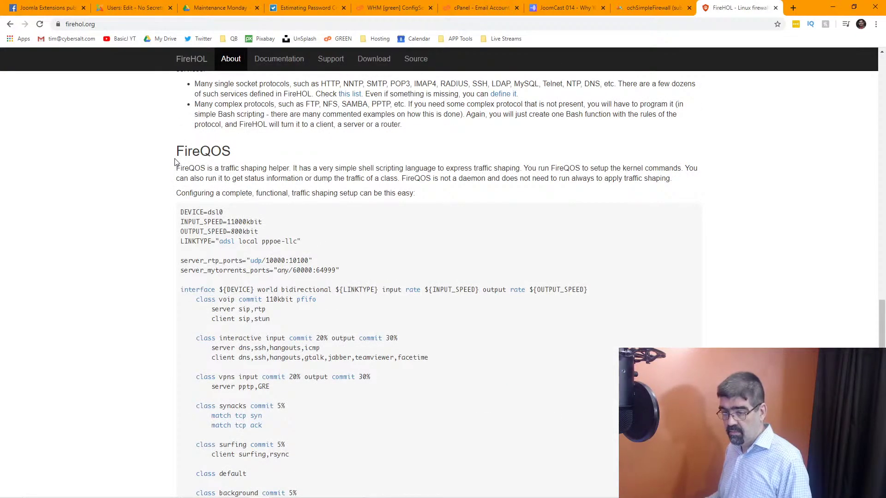
View the ochSimpleFirewall plans: 12 months at €10,00 and Agency Bundle at €199,00; bring up EXTENSIONS link options.
{"action": "left_click", "coordinate": [660, 12]}
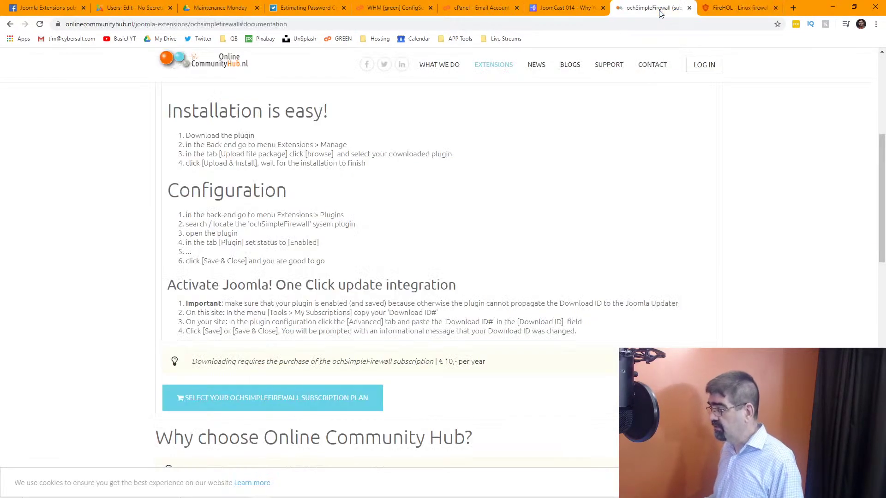
{"action": "scroll", "coordinate": [387, 245], "scroll_direction": "down", "scroll_amount": 3}
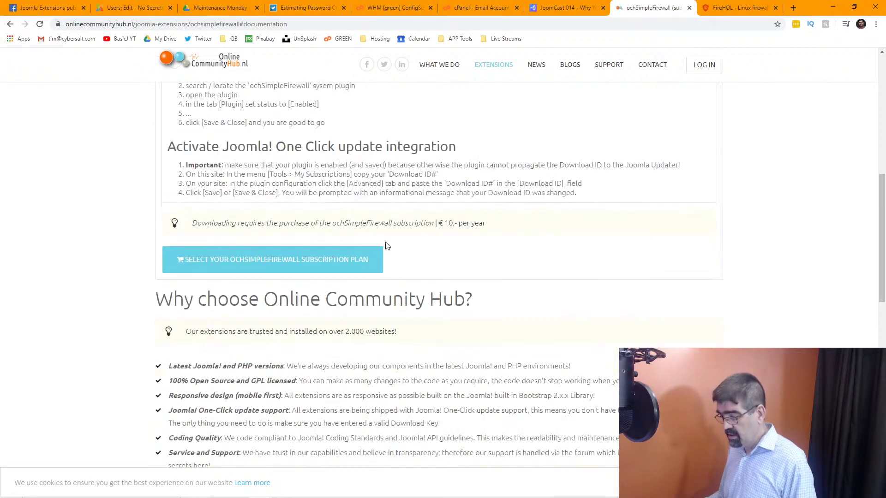
{"action": "left_click", "coordinate": [326, 257]}
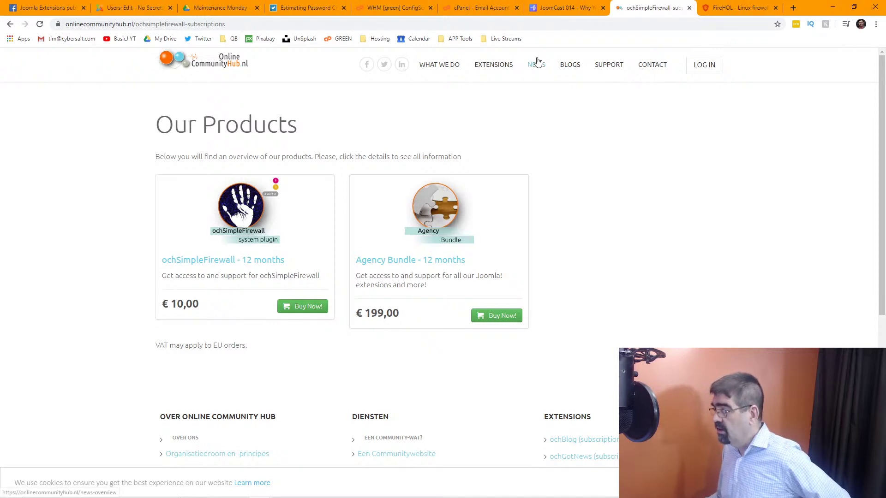
{"action": "right_click", "coordinate": [506, 65]}
Open EXTENSIONS in a new tab and return to the ochSimpleFirewall Installation documentation.
{"action": "left_click", "coordinate": [522, 75]}
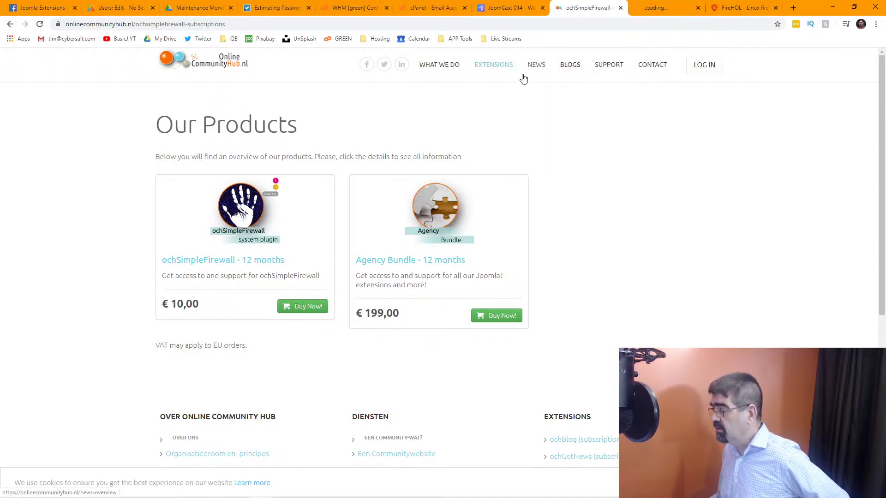
{"action": "left_click", "coordinate": [10, 24]}
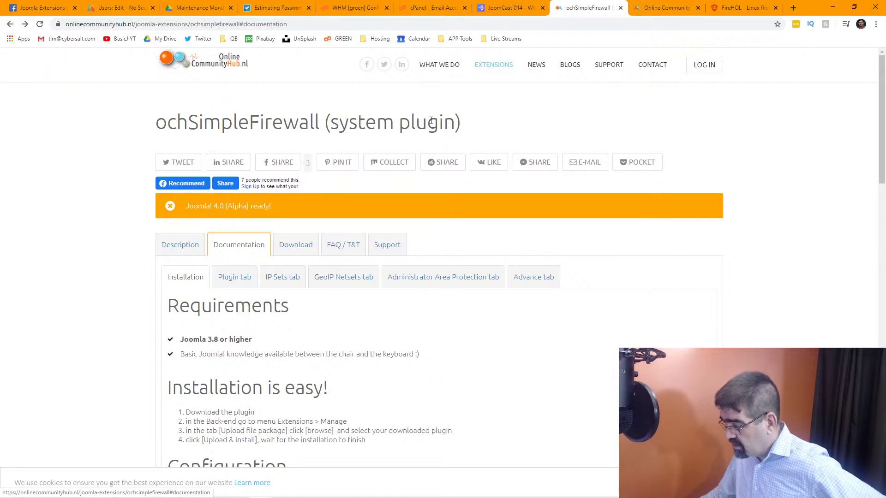
Read the Plugin and IP Sets docs covering Attackers, Malware, Spam and Cloud Service blocklists.
{"action": "left_click", "coordinate": [234, 277]}
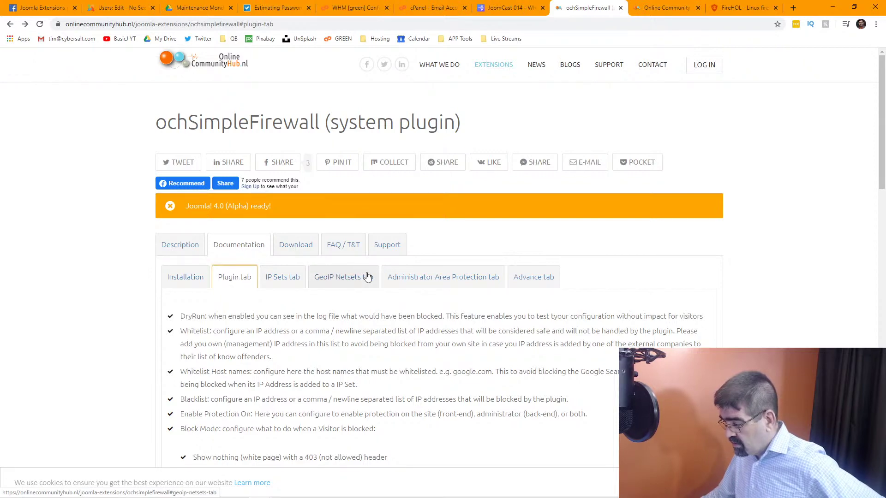
{"action": "left_click", "coordinate": [292, 283]}
{"action": "scroll", "coordinate": [291, 283], "scroll_direction": "down", "scroll_amount": 2}
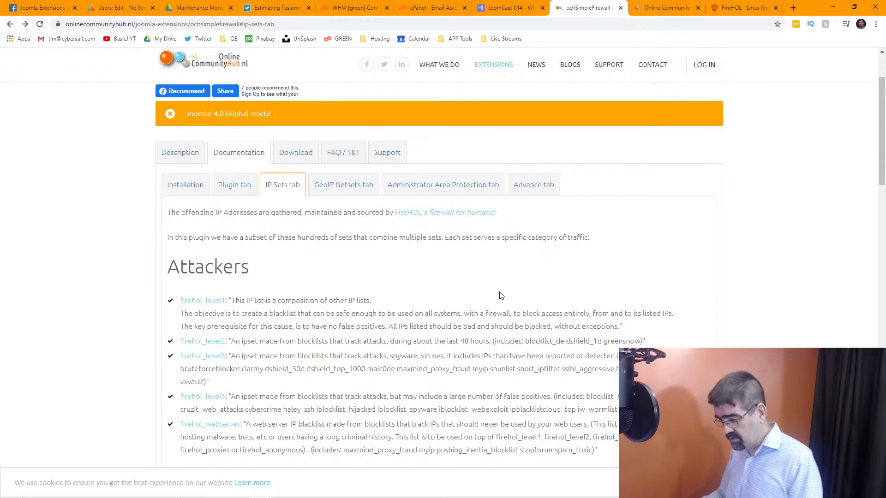
{"action": "scroll", "coordinate": [501, 292], "scroll_direction": "down", "scroll_amount": 2}
{"action": "scroll", "coordinate": [500, 292], "scroll_direction": "down", "scroll_amount": 2}
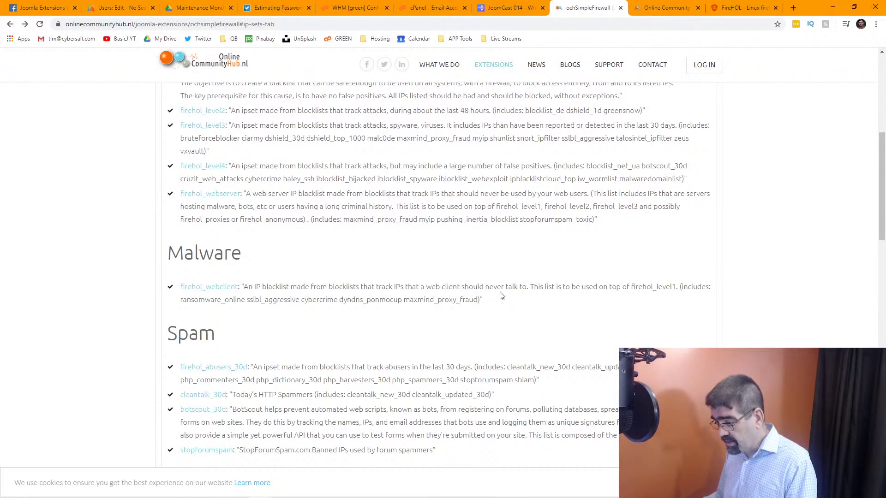
{"action": "scroll", "coordinate": [502, 295], "scroll_direction": "down", "scroll_amount": 2}
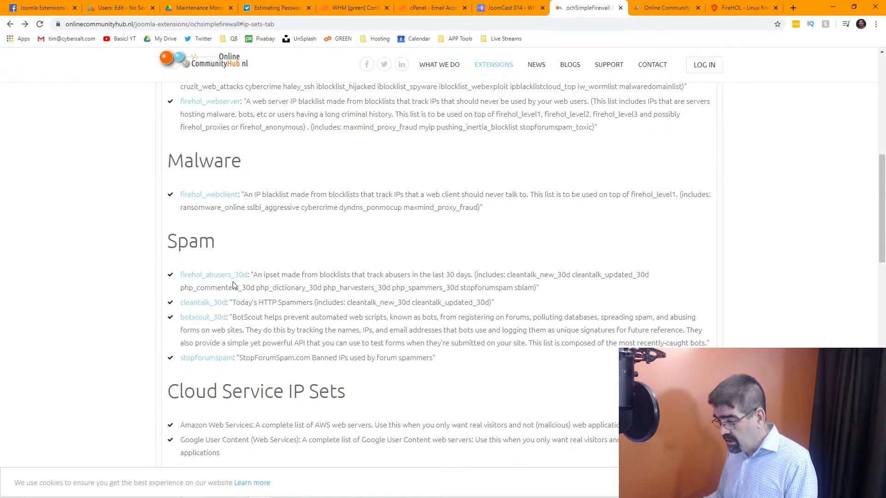
{"action": "scroll", "coordinate": [233, 285], "scroll_direction": "down", "scroll_amount": 5}
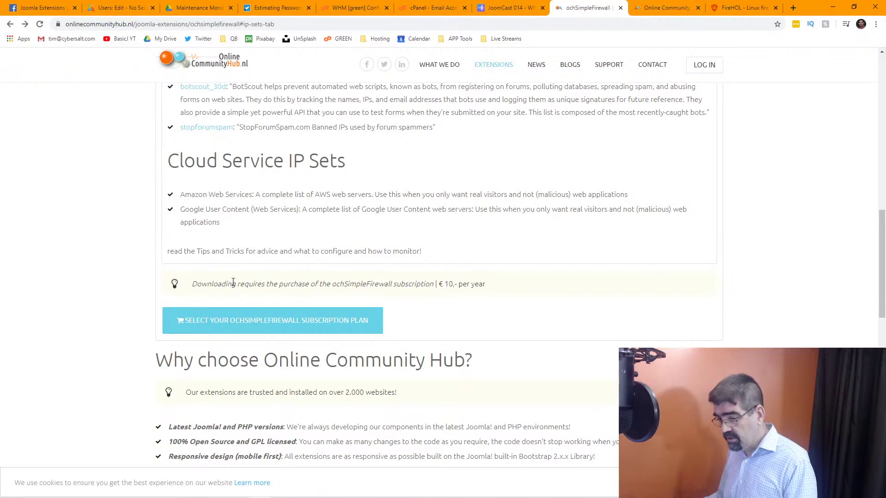
{"action": "scroll", "coordinate": [671, 274], "scroll_direction": "down", "scroll_amount": 3}
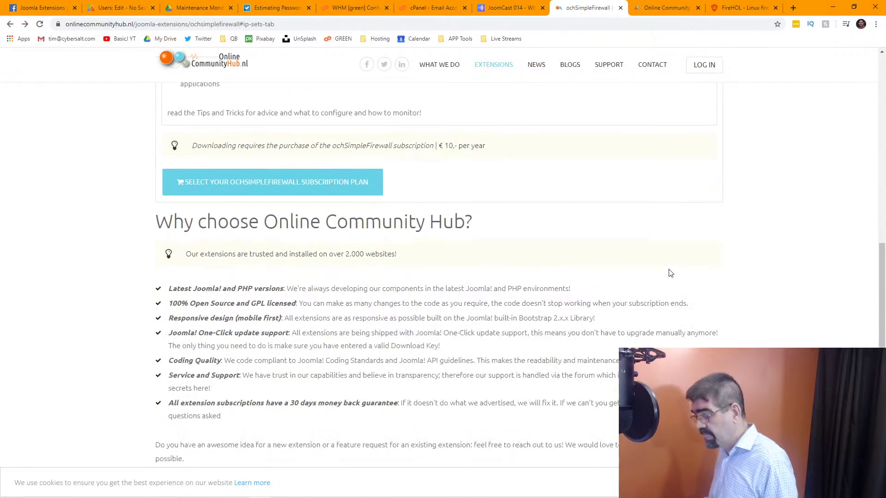
{"action": "scroll", "coordinate": [670, 273], "scroll_direction": "down", "scroll_amount": 4}
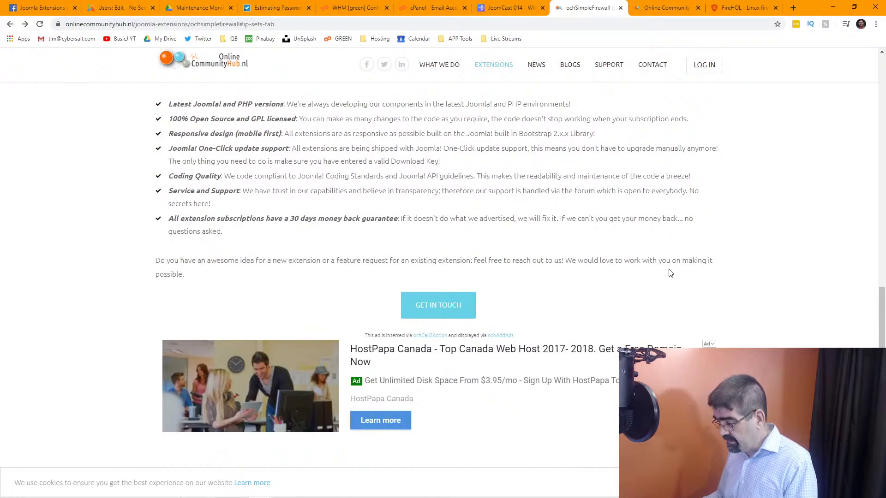
{"action": "scroll", "coordinate": [670, 273], "scroll_direction": "down", "scroll_amount": 2}
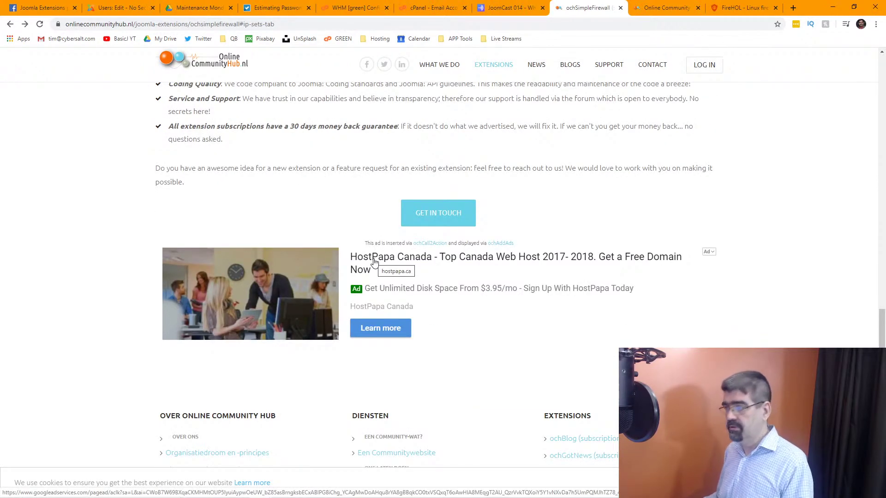
{"action": "scroll", "coordinate": [549, 241], "scroll_direction": "up", "scroll_amount": 15}
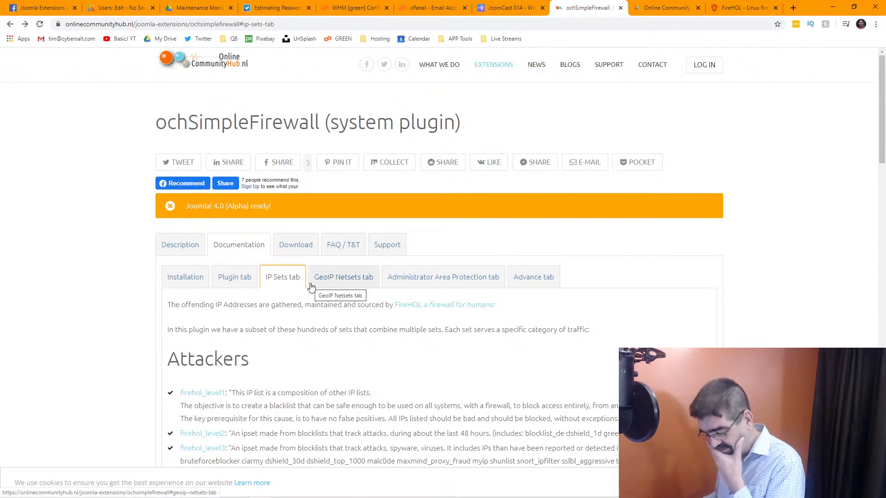
Compare GeoIP Netsets with Administrator Area Protection, reading its .htaccess administrator folder password protection.
{"action": "left_click", "coordinate": [329, 281]}
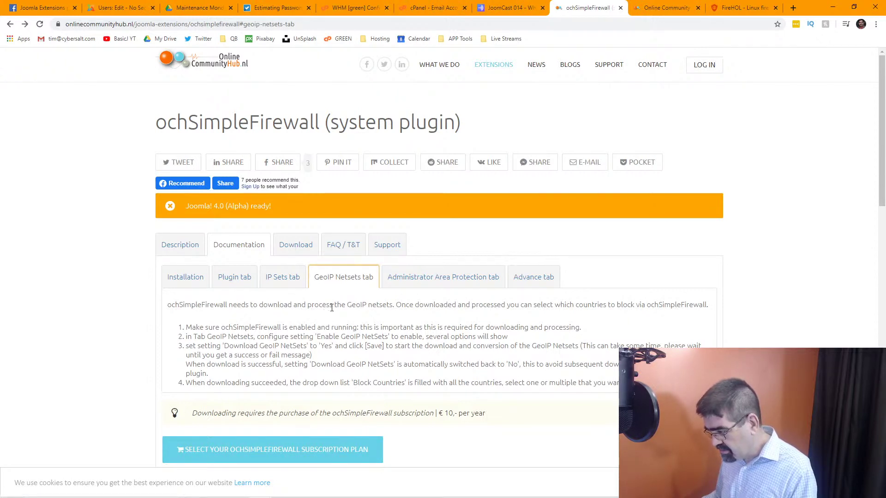
{"action": "left_click", "coordinate": [449, 280]}
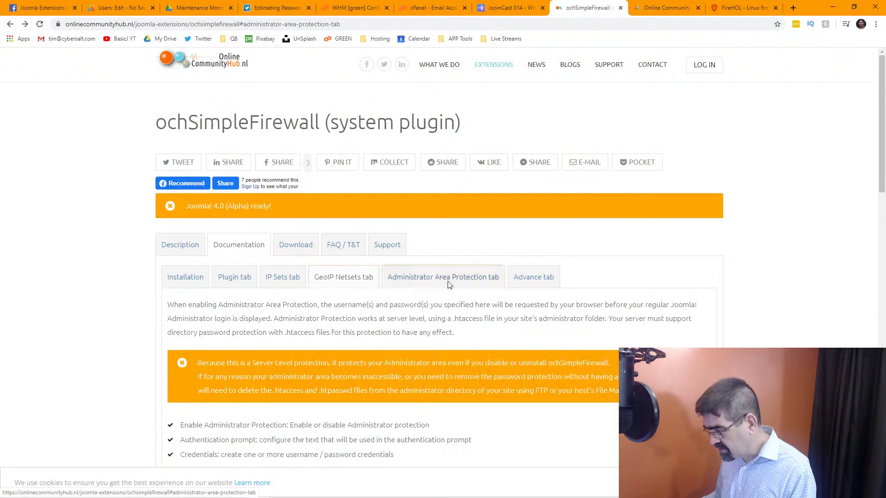
{"action": "left_click", "coordinate": [369, 287]}
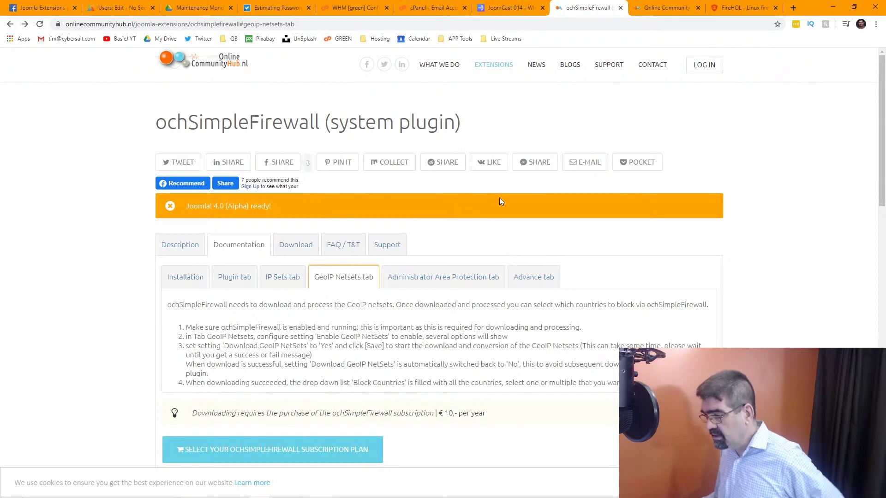
{"action": "left_click", "coordinate": [418, 279]}
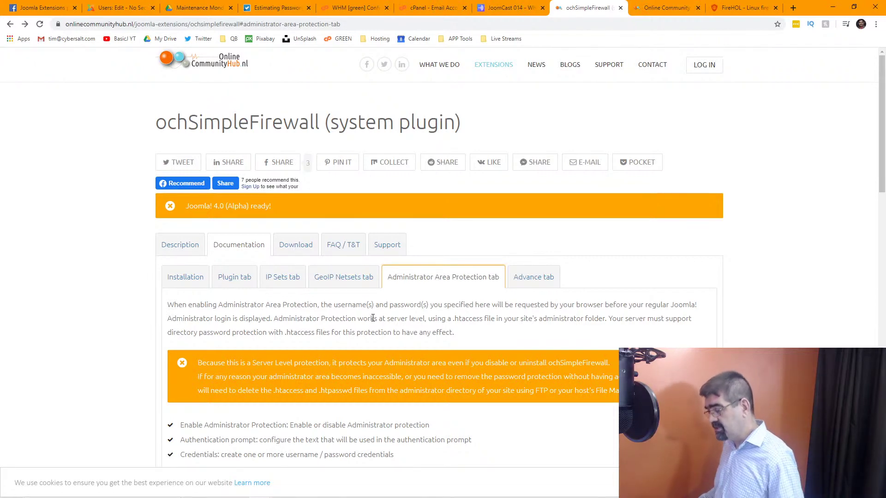
{"action": "scroll", "coordinate": [373, 318], "scroll_direction": "down", "scroll_amount": 2}
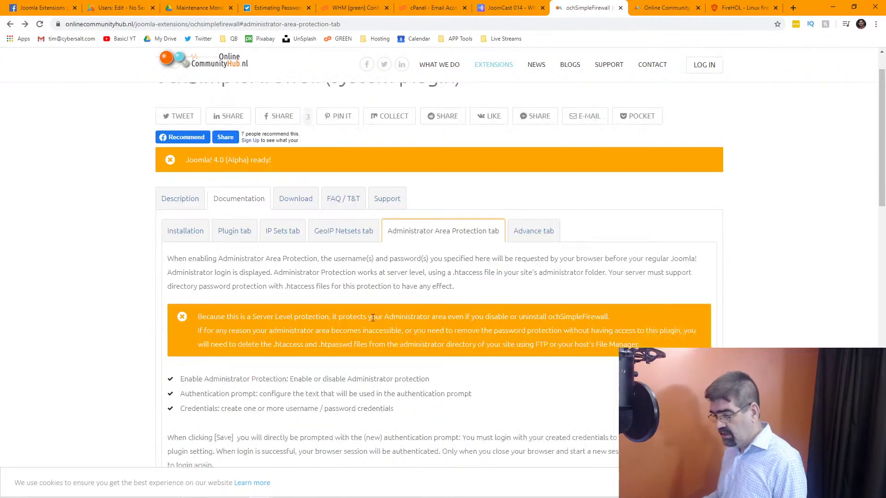
{"action": "scroll", "coordinate": [373, 318], "scroll_direction": "down", "scroll_amount": 3}
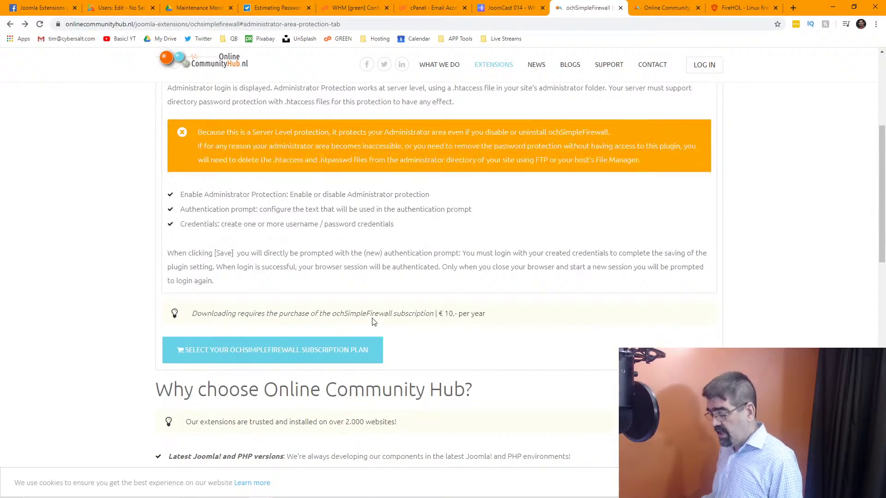
{"action": "scroll", "coordinate": [374, 322], "scroll_direction": "up", "scroll_amount": 2}
{"action": "scroll", "coordinate": [372, 319], "scroll_direction": "up", "scroll_amount": 3}
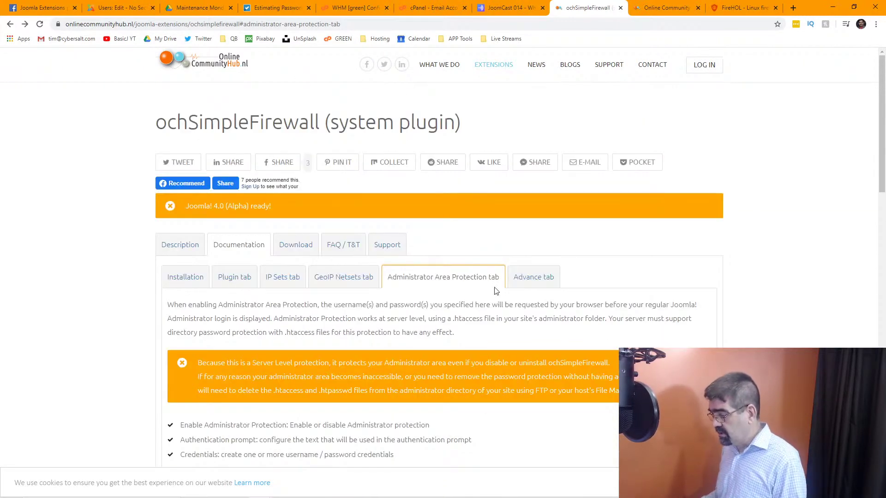
Read the Advance tab on Download ID, debug logging, POST data logging and IP Set caching.
{"action": "left_click", "coordinate": [553, 277]}
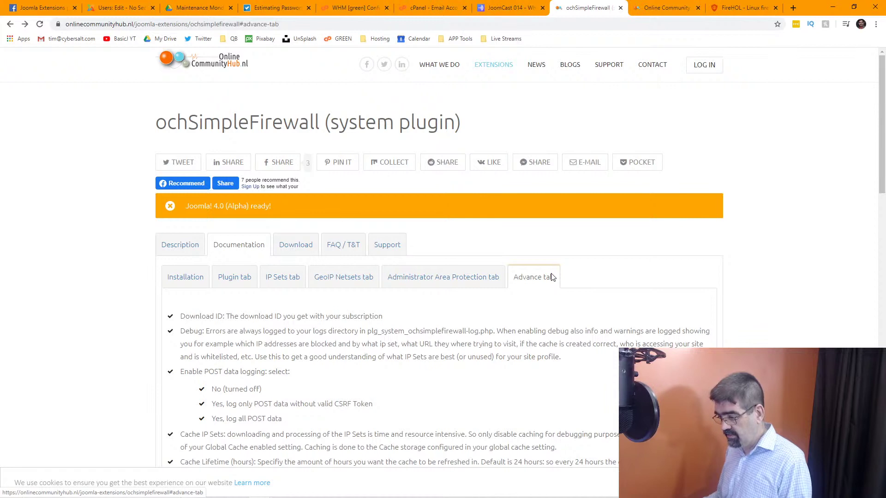
{"action": "scroll", "coordinate": [551, 277], "scroll_direction": "down", "scroll_amount": 2}
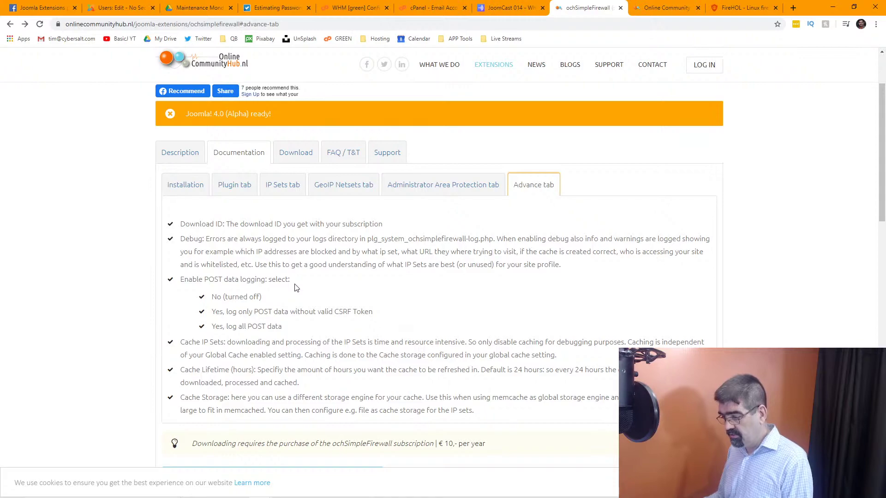
{"action": "scroll", "coordinate": [296, 288], "scroll_direction": "down", "scroll_amount": 6}
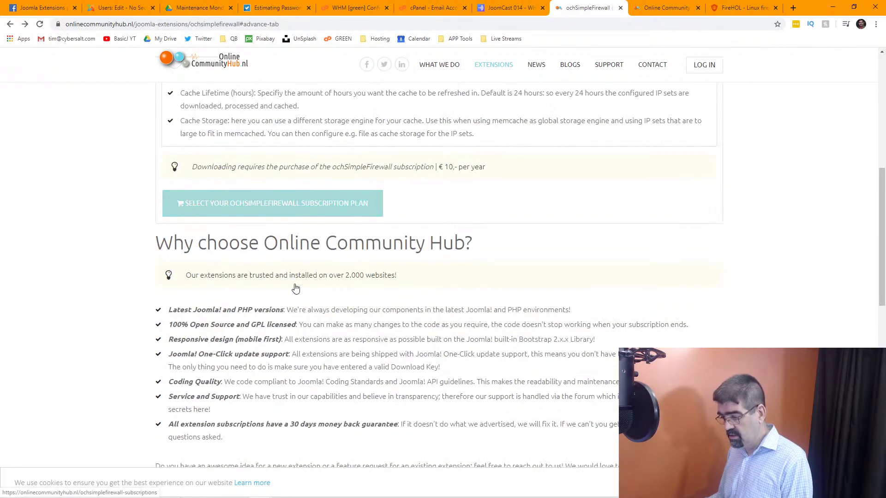
{"action": "scroll", "coordinate": [296, 288], "scroll_direction": "down", "scroll_amount": 7}
{"action": "scroll", "coordinate": [296, 288], "scroll_direction": "up", "scroll_amount": 15}
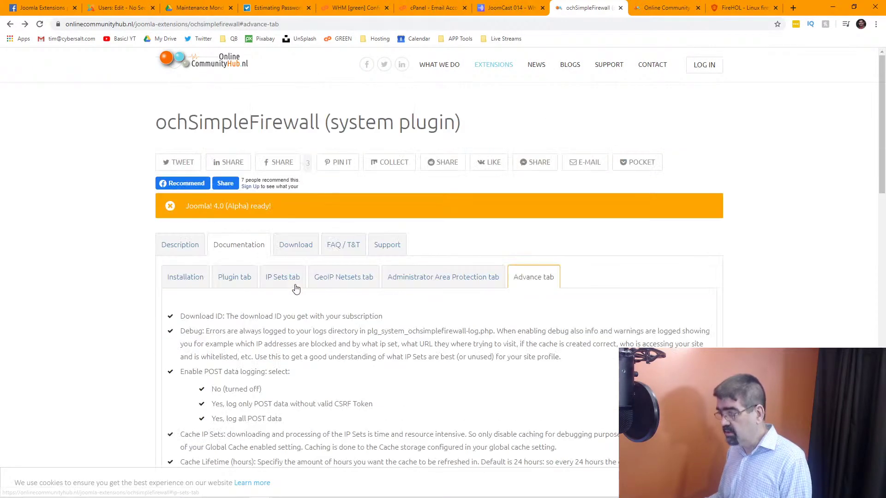
Open ochClickThis from the extensions overview and review its per-response data list and €19-per-year price.
{"action": "left_click", "coordinate": [664, 13]}
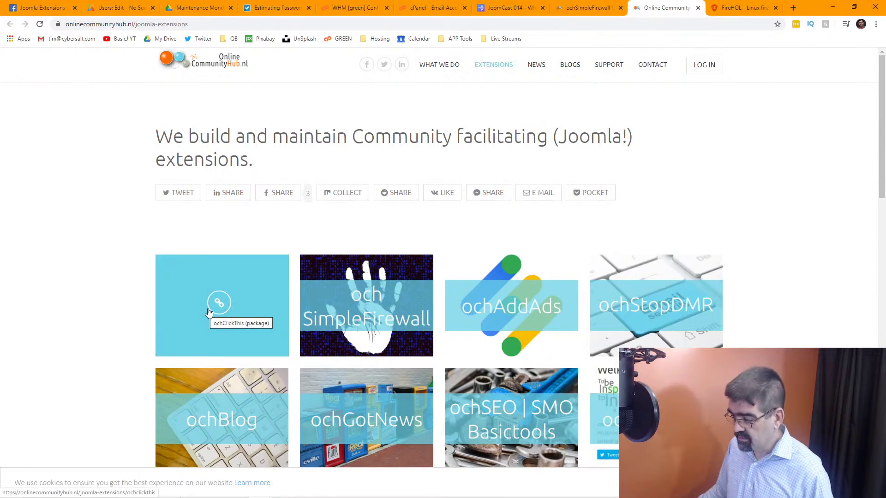
{"action": "left_click", "coordinate": [208, 309]}
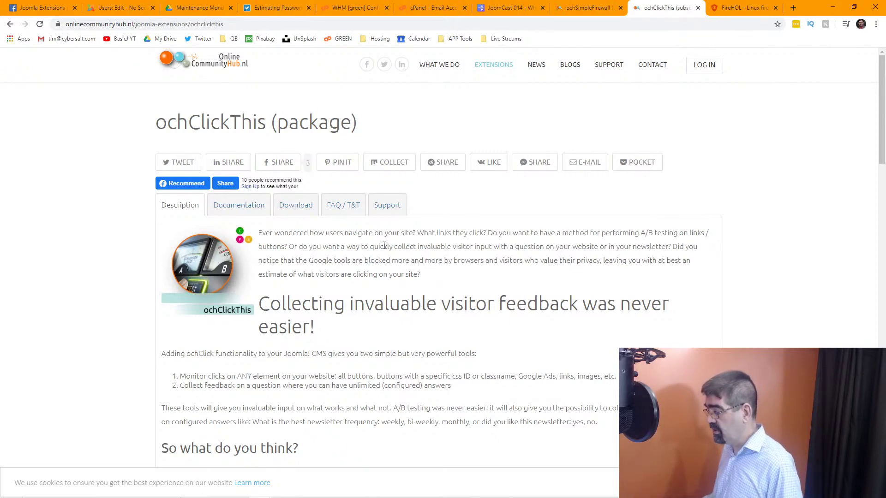
{"action": "scroll", "coordinate": [384, 246], "scroll_direction": "down", "scroll_amount": 4}
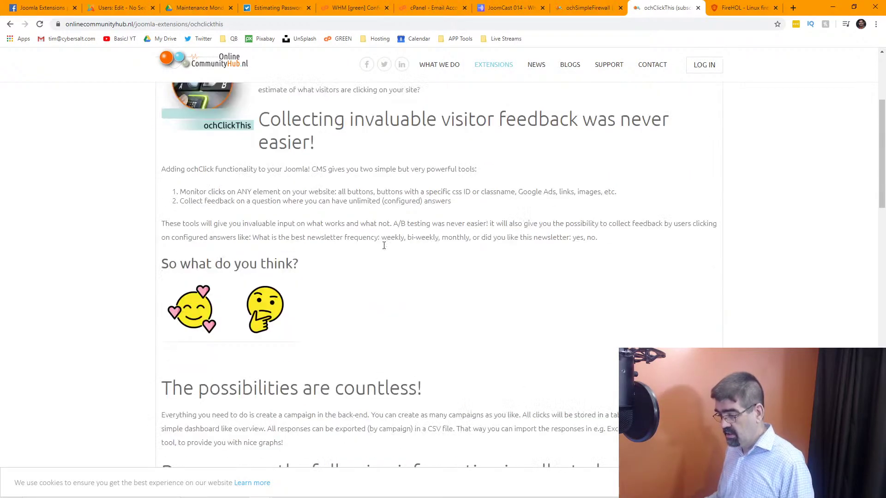
{"action": "scroll", "coordinate": [384, 246], "scroll_direction": "up", "scroll_amount": 4}
{"action": "scroll", "coordinate": [384, 246], "scroll_direction": "down", "scroll_amount": 8}
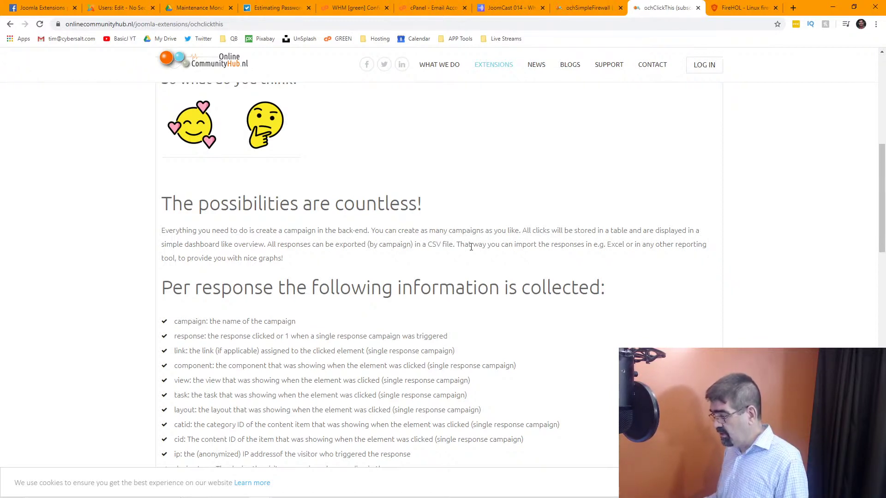
{"action": "scroll", "coordinate": [471, 247], "scroll_direction": "down", "scroll_amount": 7}
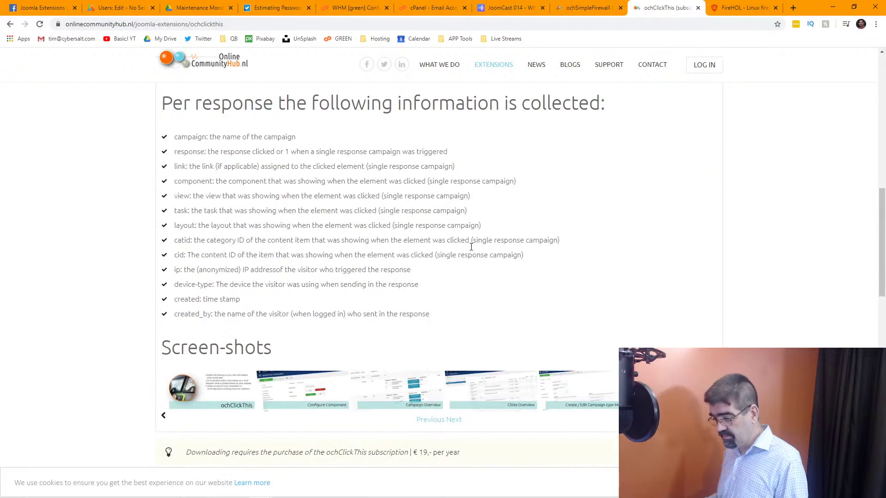
Enlarge the ochClickThis screenshots and page through Campaign Overview, Clicks Overview and both Create / Edit Campaign types.
{"action": "left_click", "coordinate": [214, 257]}
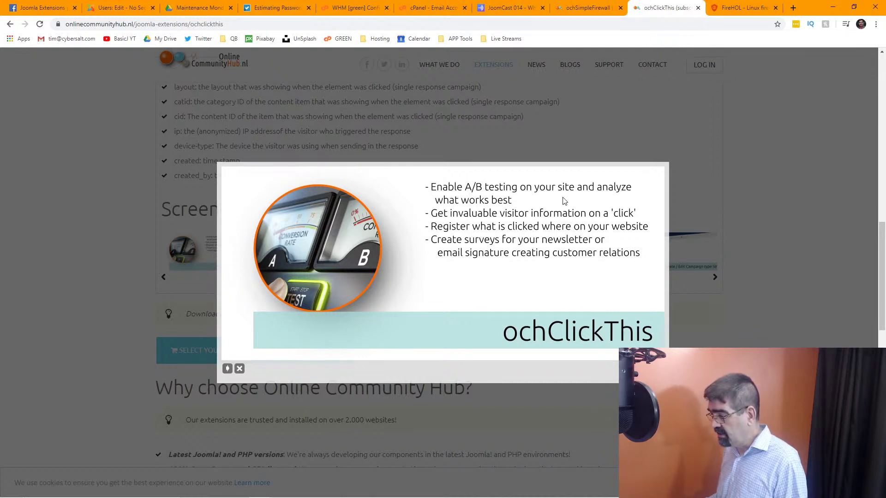
{"action": "mouse_move", "coordinate": [663, 220]}
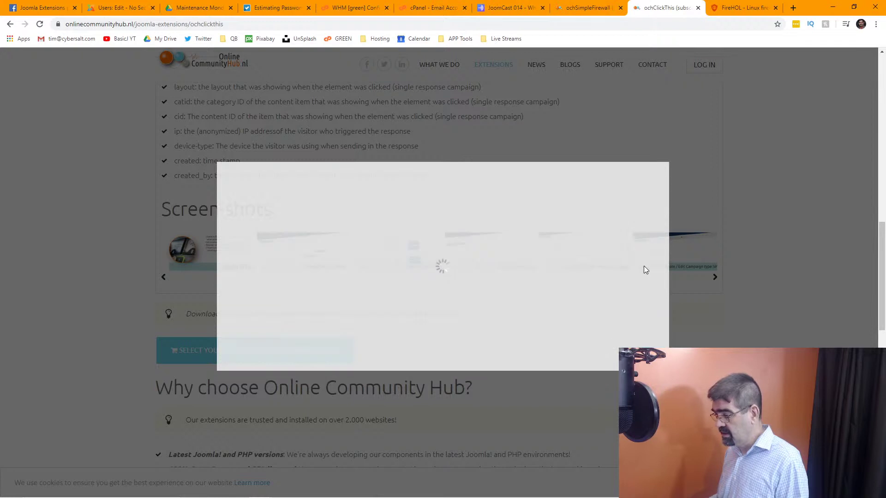
{"action": "left_click", "coordinate": [648, 263]}
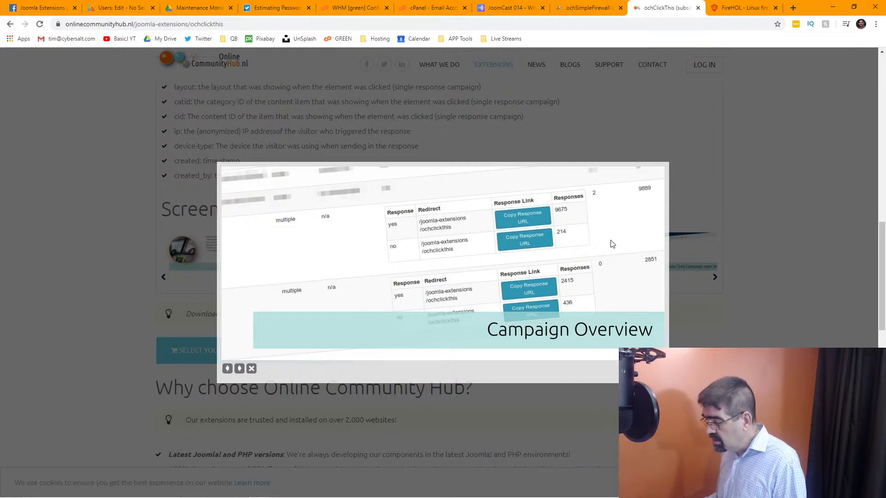
{"action": "left_click", "coordinate": [639, 268]}
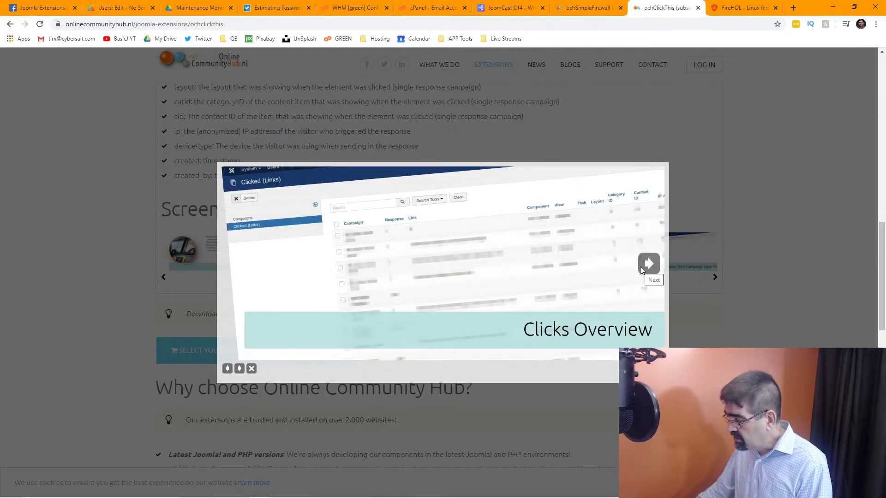
{"action": "left_click", "coordinate": [648, 264]}
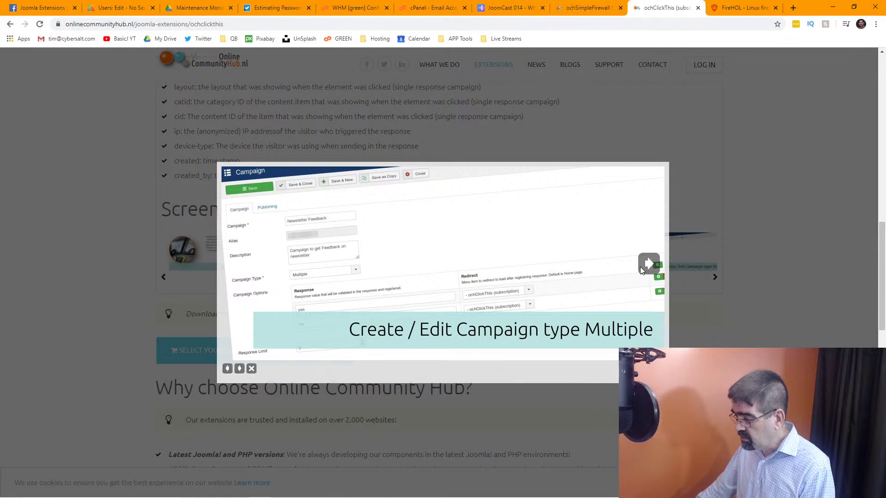
{"action": "left_click", "coordinate": [640, 267]}
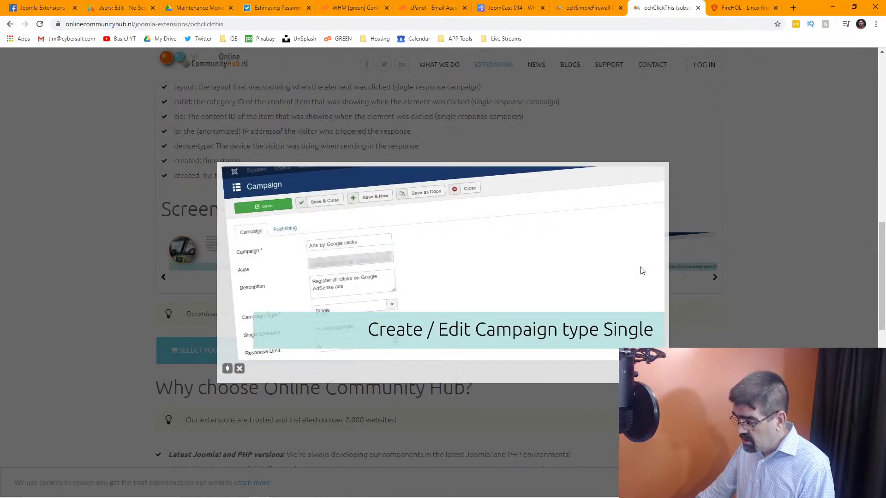
Close the enlarged ochClickThis screenshot and go back to the extensions overview.
{"action": "left_click", "coordinate": [752, 136]}
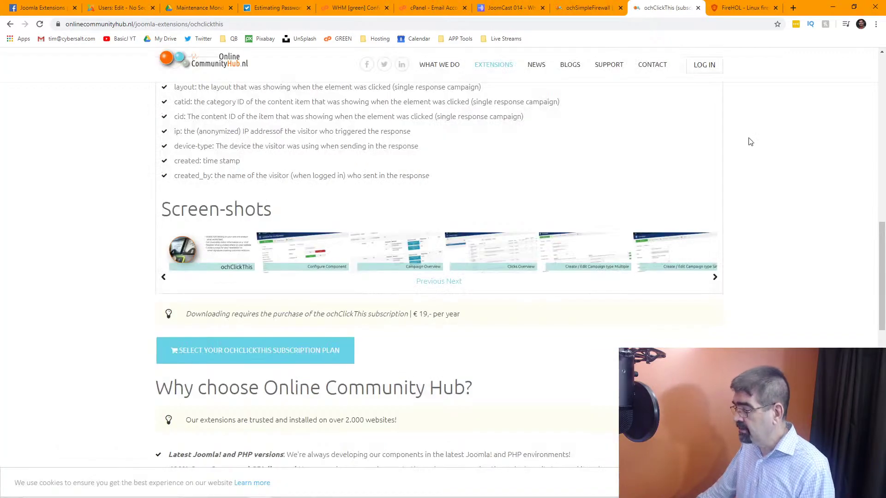
{"action": "scroll", "coordinate": [447, 208], "scroll_direction": "up", "scroll_amount": 10}
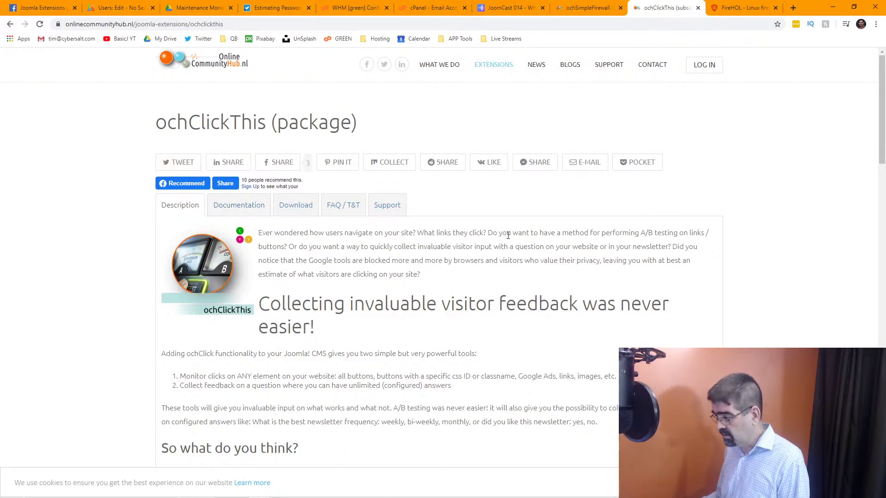
{"action": "left_click", "coordinate": [11, 25]}
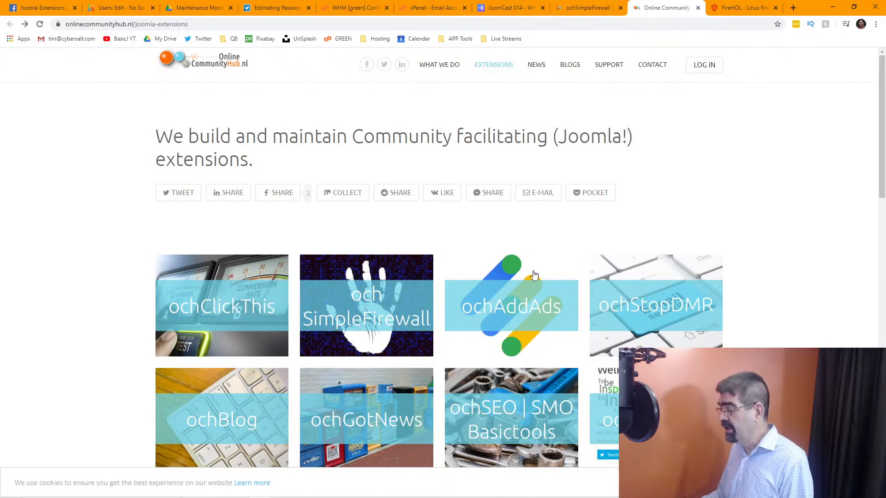
Open the ochAddAds system plugin page and read down to its €25-per-year subscription.
{"action": "left_click", "coordinate": [523, 310]}
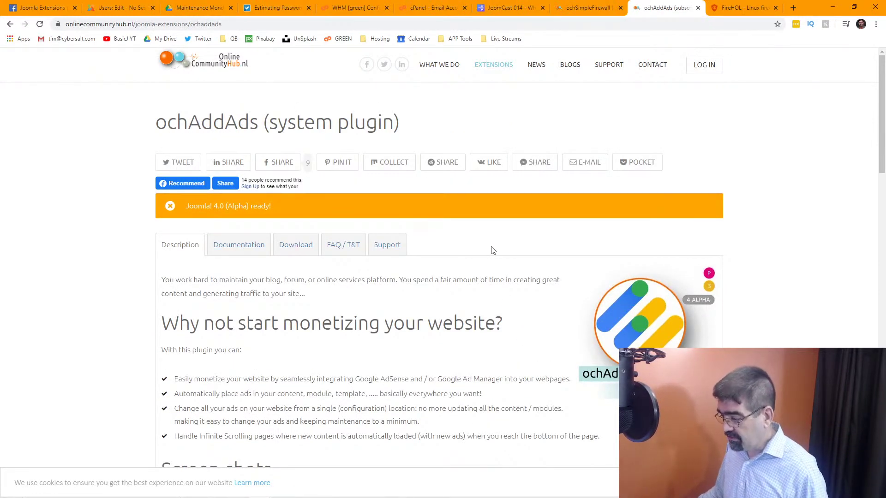
{"action": "scroll", "coordinate": [492, 250], "scroll_direction": "down", "scroll_amount": 2}
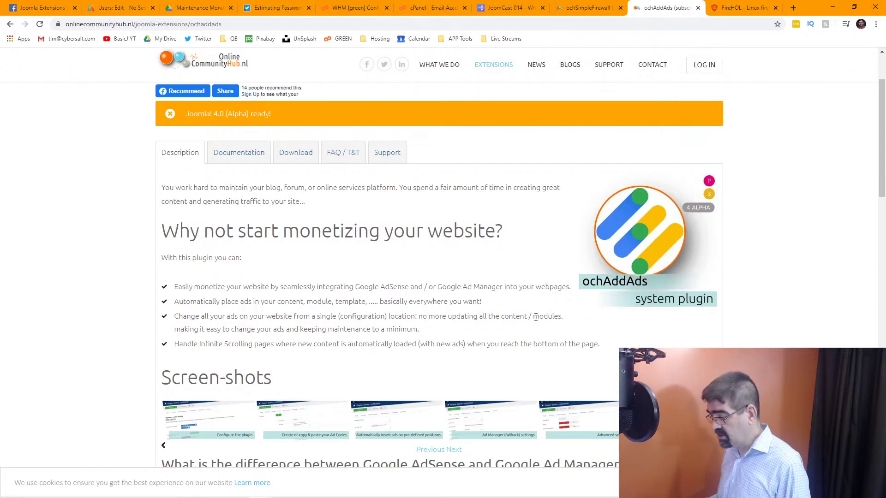
{"action": "scroll", "coordinate": [424, 301], "scroll_direction": "down", "scroll_amount": 1}
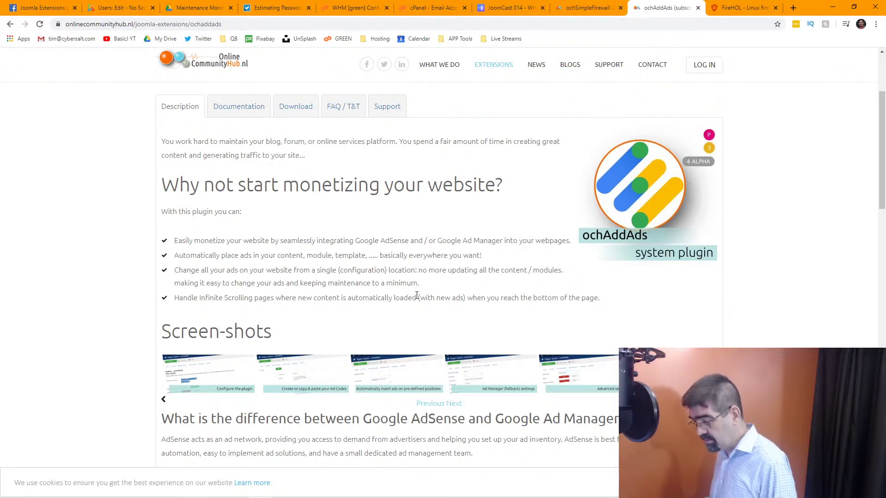
{"action": "scroll", "coordinate": [416, 296], "scroll_direction": "down", "scroll_amount": 2}
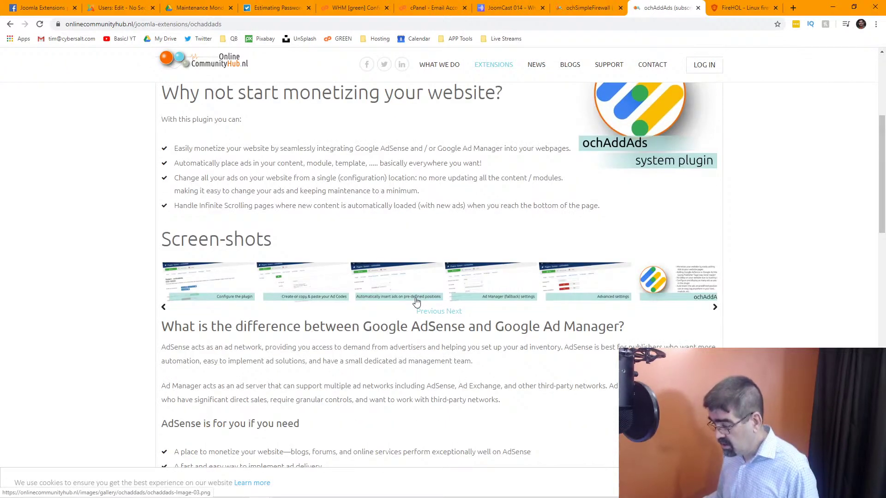
{"action": "scroll", "coordinate": [417, 302], "scroll_direction": "down", "scroll_amount": 2}
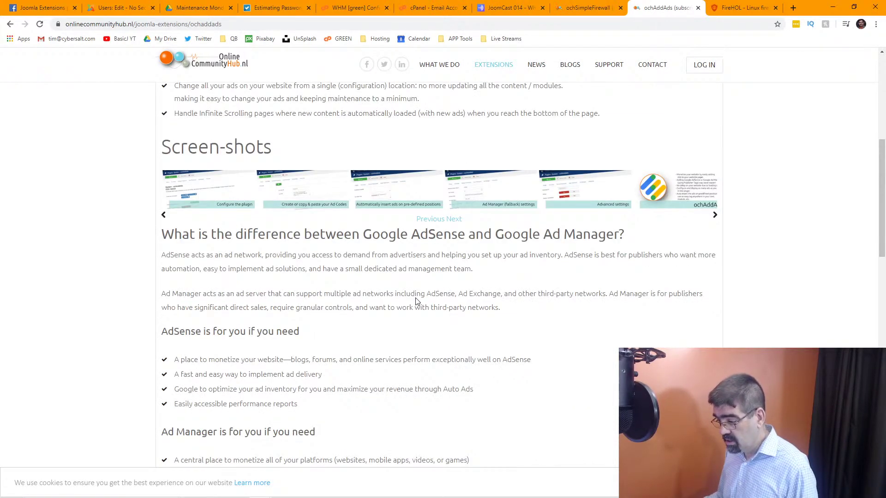
{"action": "scroll", "coordinate": [416, 302], "scroll_direction": "down", "scroll_amount": 2}
{"action": "scroll", "coordinate": [416, 301], "scroll_direction": "down", "scroll_amount": 4}
{"action": "scroll", "coordinate": [415, 299], "scroll_direction": "down", "scroll_amount": 1}
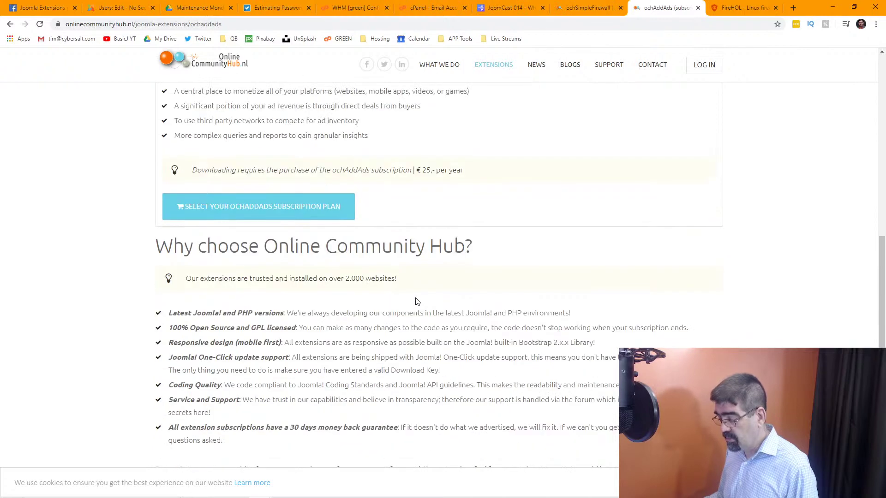
{"action": "key", "text": "Home"}
Go back to the extensions overview and open the ochStopDMR system plugin page.
{"action": "left_click", "coordinate": [10, 24]}
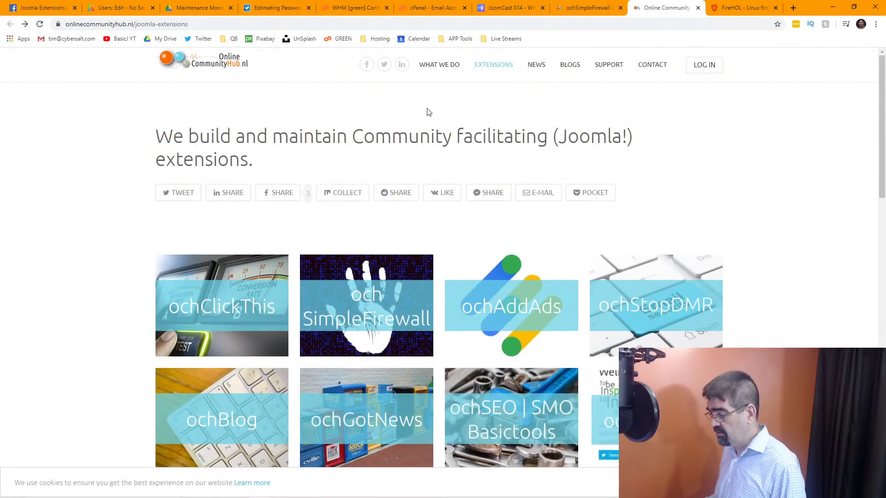
{"action": "scroll", "coordinate": [620, 218], "scroll_direction": "down", "scroll_amount": 1}
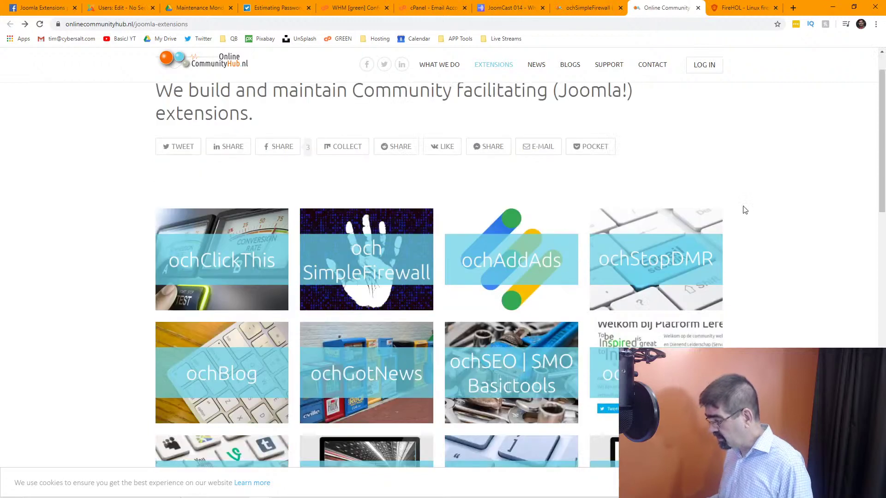
{"action": "left_click", "coordinate": [672, 266]}
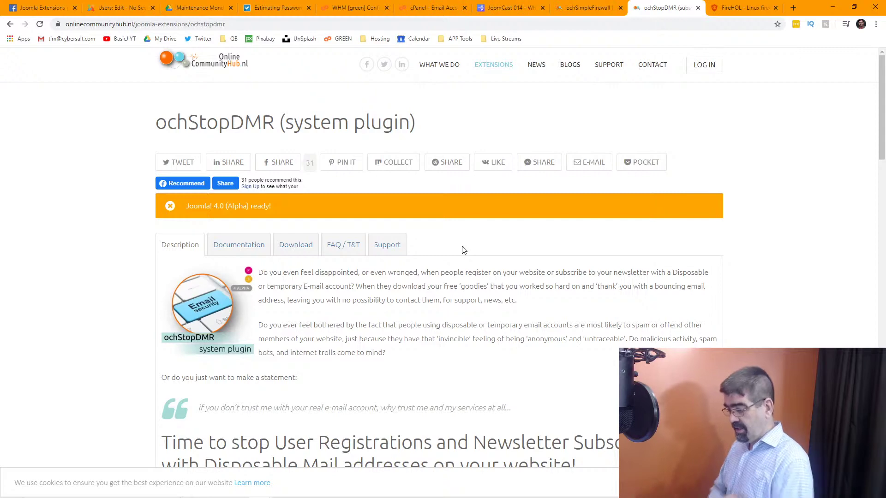
Read the ochStopDMR description down to 'Can I help?', then return to the overview.
{"action": "scroll", "coordinate": [448, 245], "scroll_direction": "down", "scroll_amount": 1}
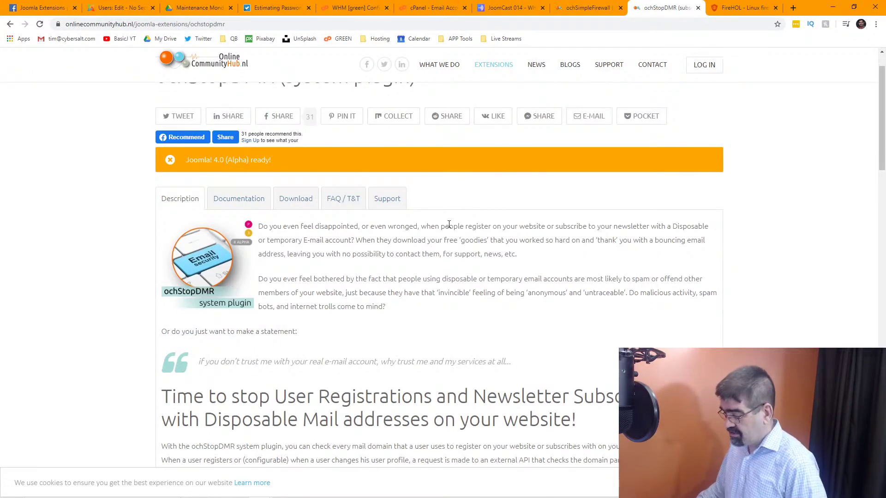
{"action": "scroll", "coordinate": [449, 226], "scroll_direction": "down", "scroll_amount": 2}
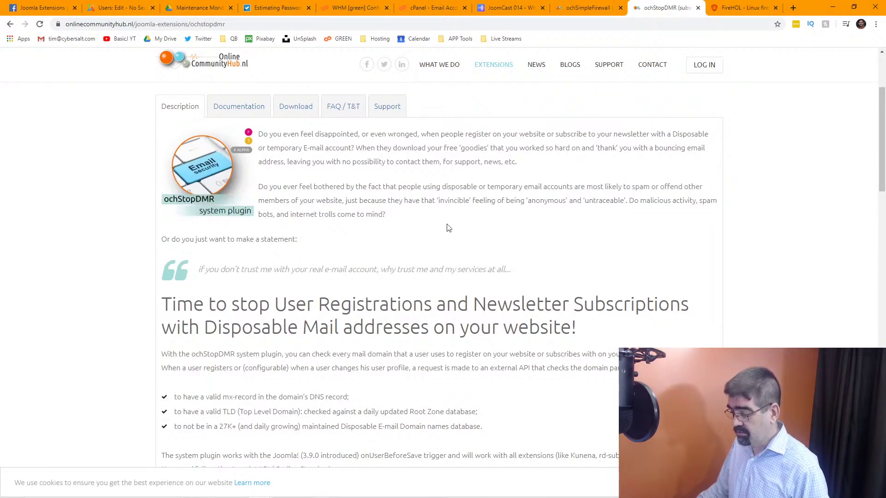
{"action": "scroll", "coordinate": [448, 227], "scroll_direction": "down", "scroll_amount": 1}
{"action": "scroll", "coordinate": [447, 227], "scroll_direction": "down", "scroll_amount": 1}
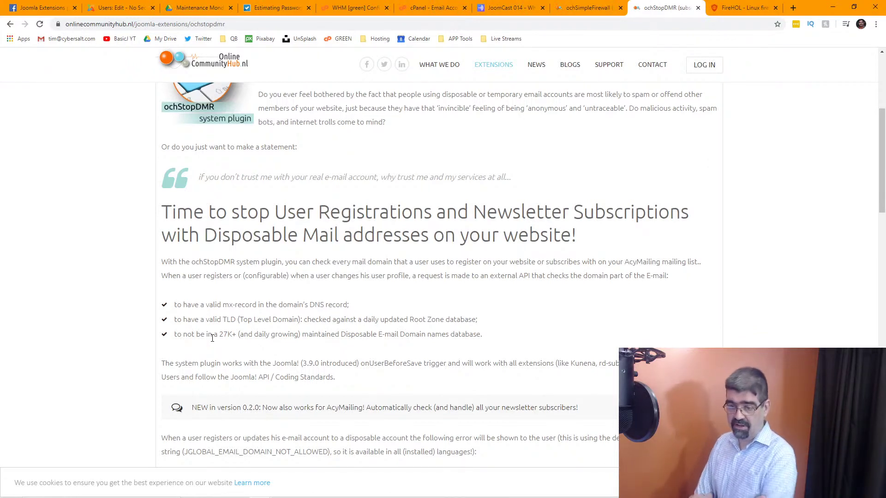
{"action": "scroll", "coordinate": [307, 285], "scroll_direction": "down", "scroll_amount": 5}
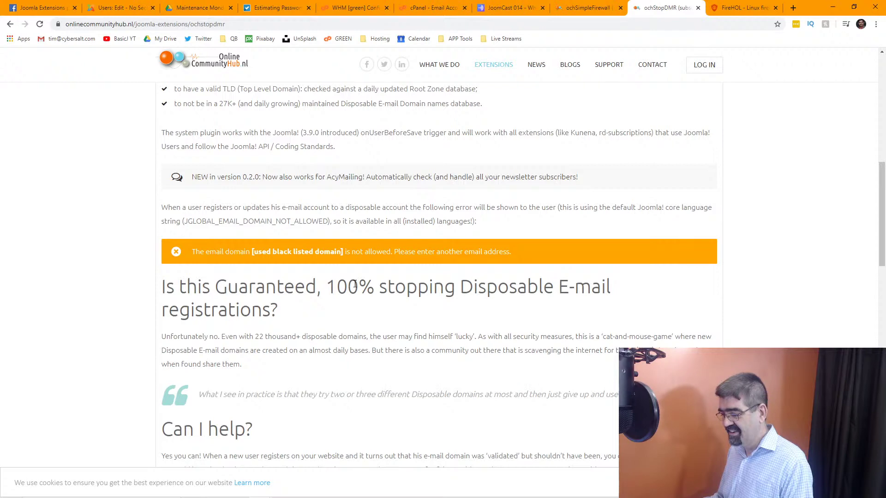
{"action": "scroll", "coordinate": [355, 284], "scroll_direction": "down", "scroll_amount": 7}
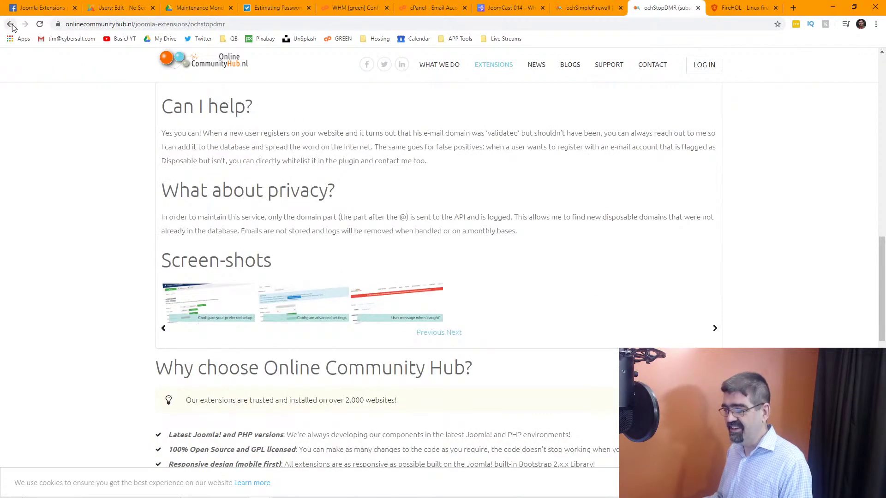
{"action": "left_click", "coordinate": [10, 24]}
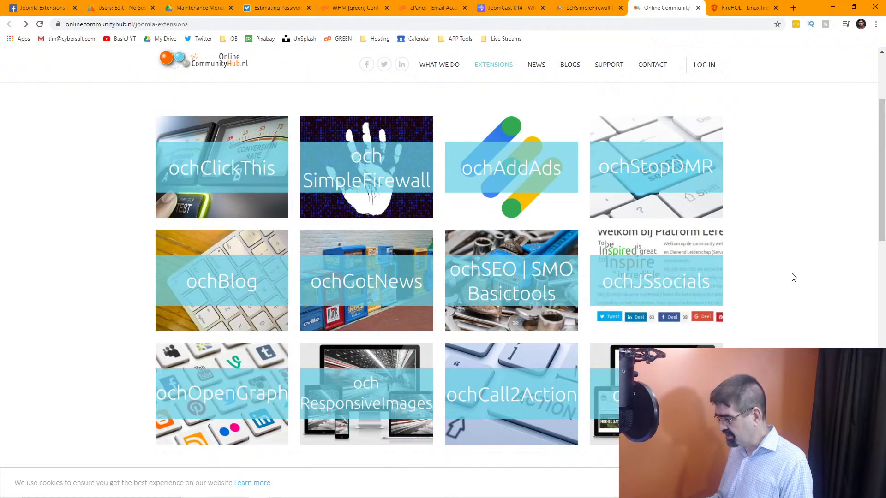
Scroll the extensions grid to reveal ochJSsocials, ochOpenGraph, ochResponsiveImages and ochCall2Action.
{"action": "scroll", "coordinate": [794, 277], "scroll_direction": "down", "scroll_amount": 1}
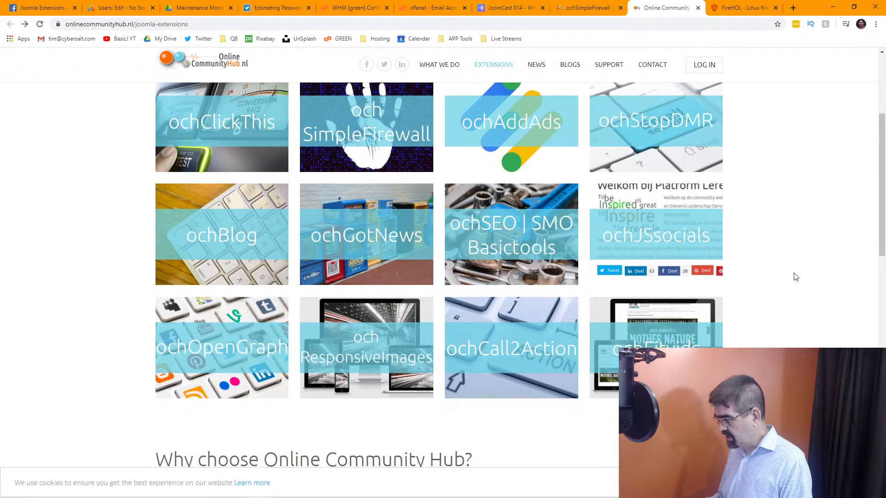
Open the ochCall2Action content plugin page and read down to its screenshots and €10 yearly subscription.
{"action": "left_click", "coordinate": [505, 350]}
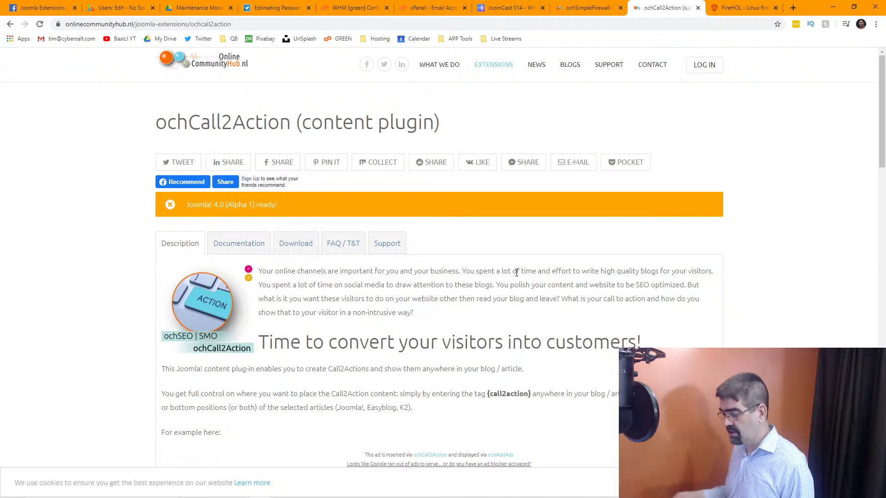
{"action": "scroll", "coordinate": [516, 273], "scroll_direction": "down", "scroll_amount": 1}
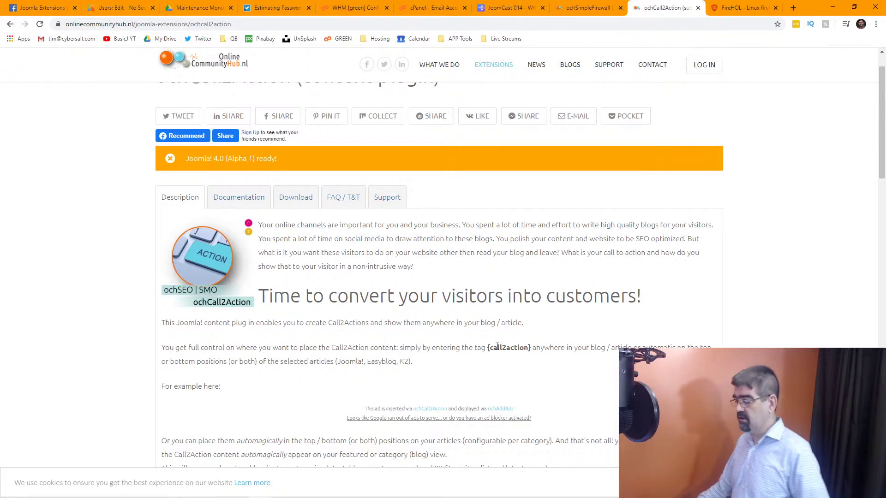
{"action": "scroll", "coordinate": [497, 346], "scroll_direction": "down", "scroll_amount": 1}
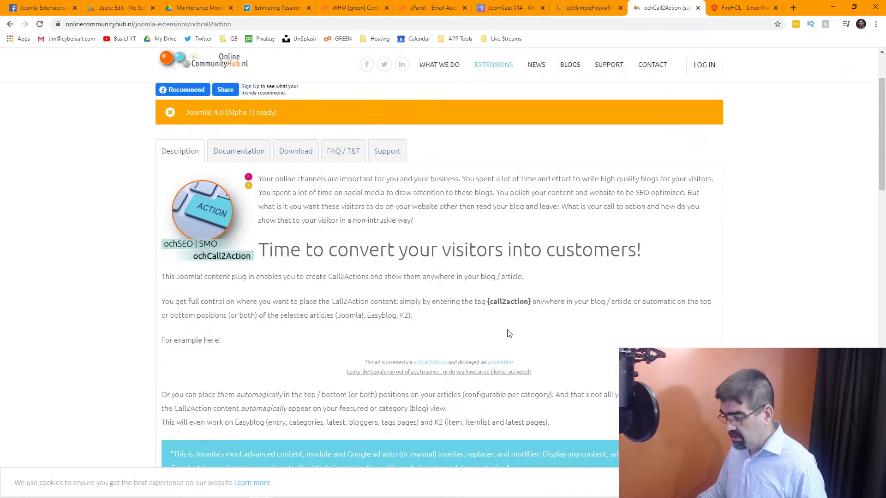
{"action": "scroll", "coordinate": [509, 333], "scroll_direction": "down", "scroll_amount": 1}
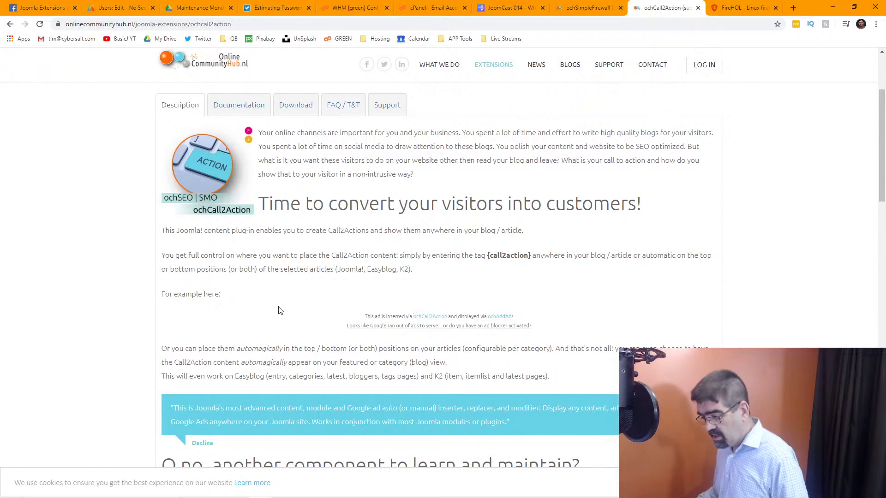
{"action": "scroll", "coordinate": [278, 309], "scroll_direction": "down", "scroll_amount": 2}
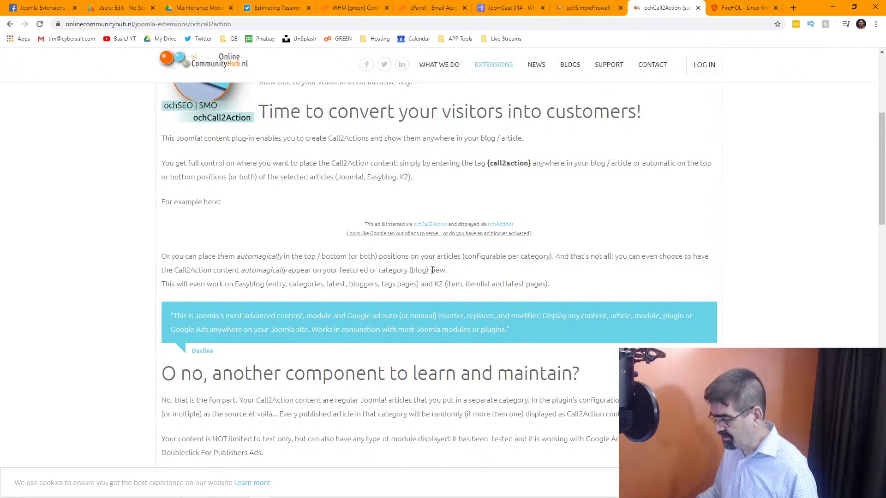
{"action": "scroll", "coordinate": [448, 270], "scroll_direction": "down", "scroll_amount": 8}
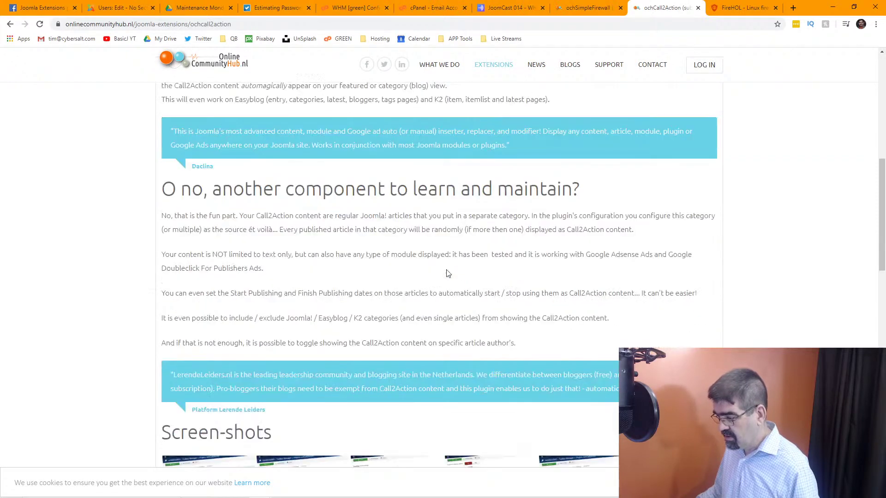
{"action": "scroll", "coordinate": [446, 273], "scroll_direction": "down", "scroll_amount": 1}
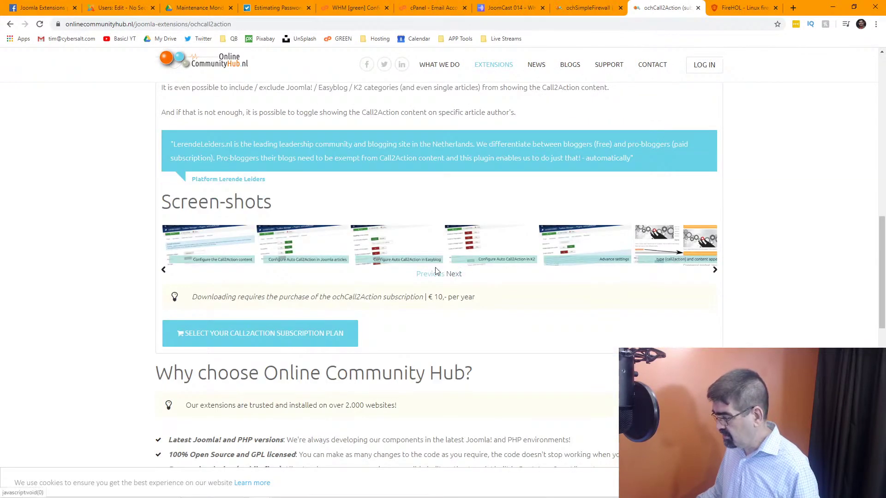
Enlarge the last ochCall2Action screenshot and step back through Advance settings, K2, Easyblog and Joomla articles.
{"action": "left_click", "coordinate": [667, 239]}
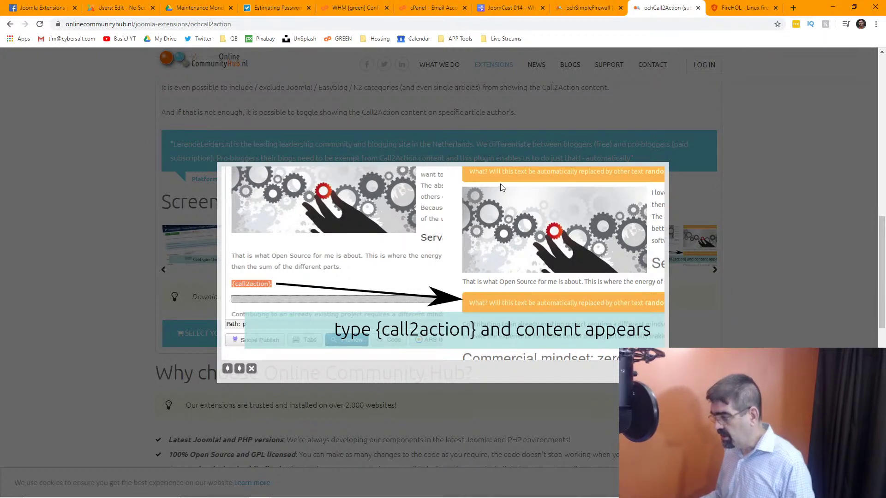
{"action": "left_click", "coordinate": [232, 263]}
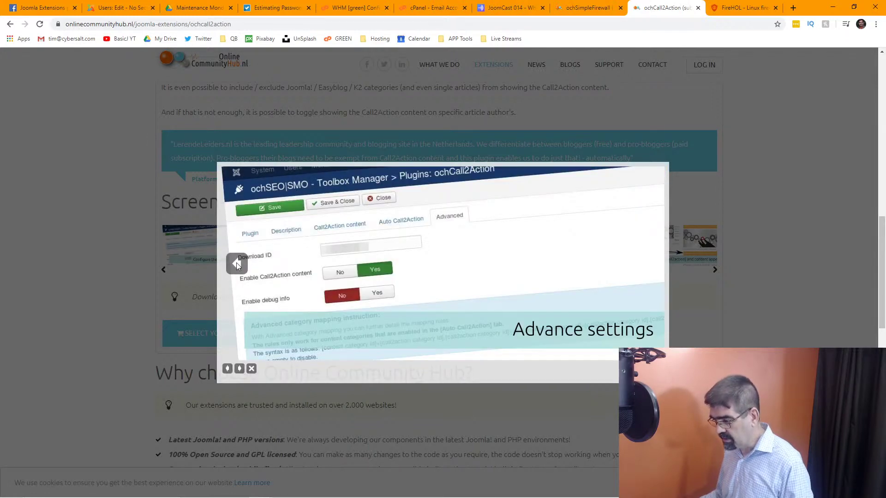
{"action": "left_click", "coordinate": [236, 263]}
{"action": "left_click", "coordinate": [236, 263]}
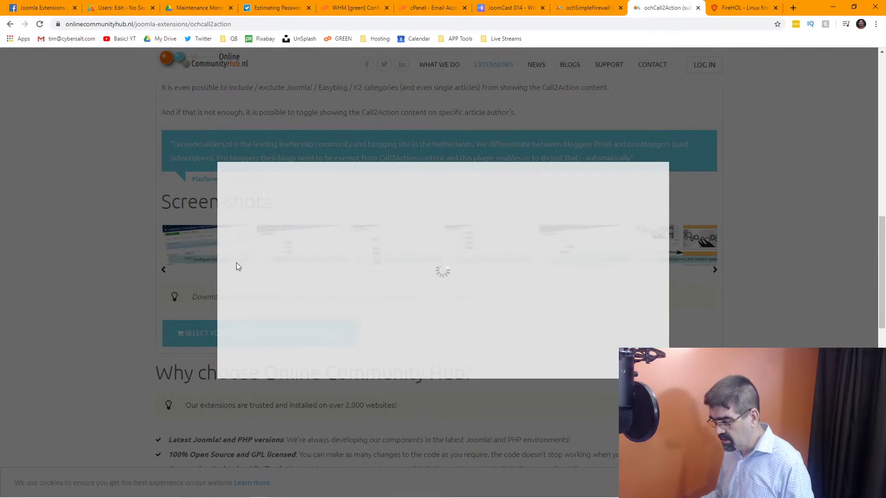
{"action": "left_click", "coordinate": [236, 263]}
Step back to 'Configure the Call2Action content', close the gallery and return to the extensions overview.
{"action": "right_click", "coordinate": [237, 264]}
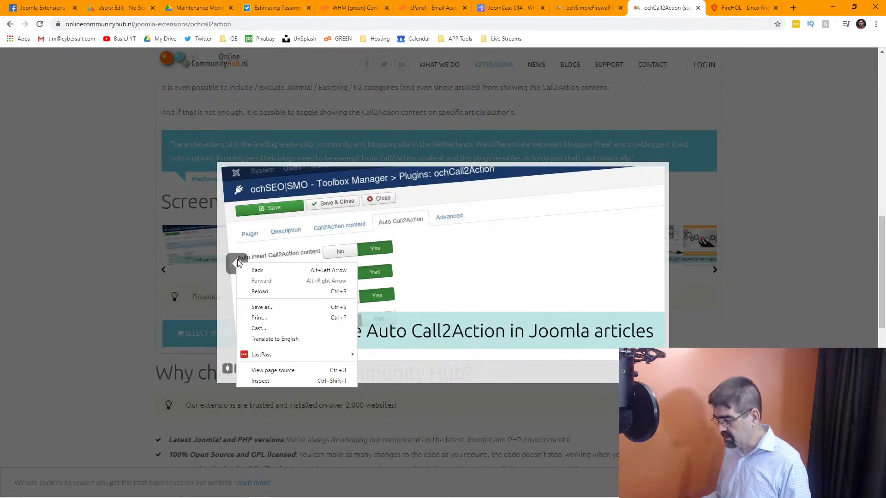
{"action": "left_click", "coordinate": [237, 263]}
{"action": "left_click", "coordinate": [237, 263]}
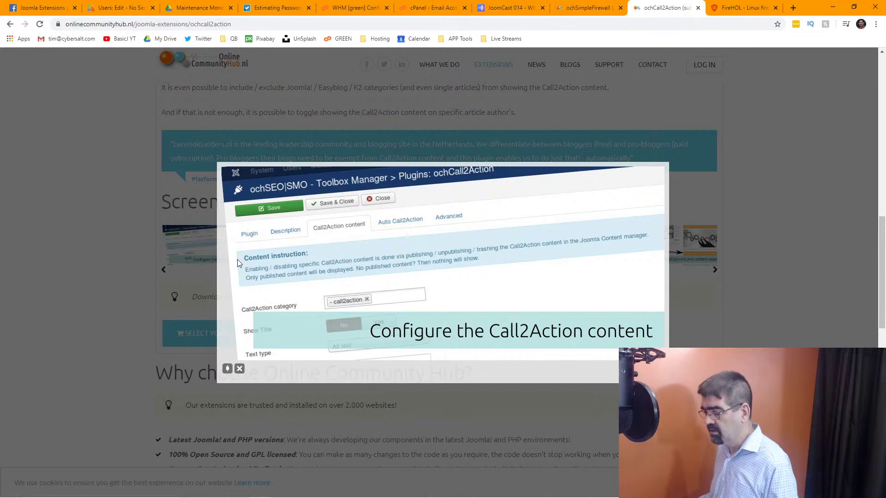
{"action": "left_click", "coordinate": [75, 251]}
{"action": "key", "text": "alt+Left"}
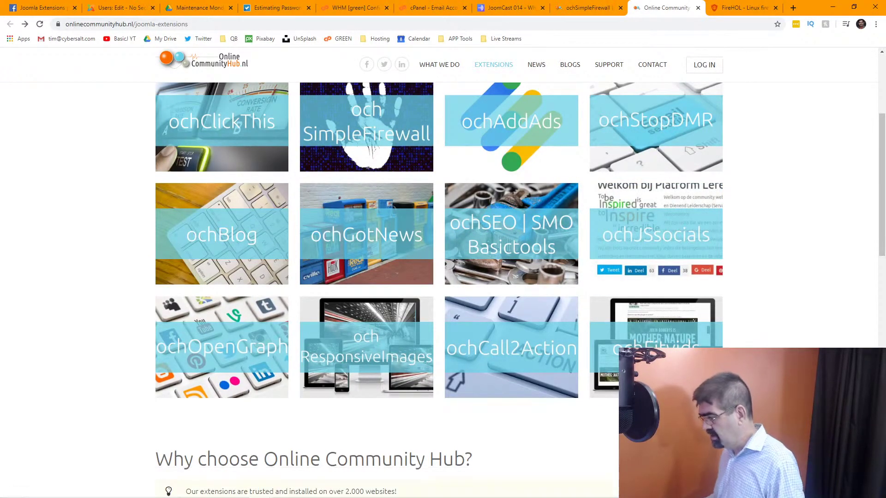
Look over the extensions page down to the footer and back up.
{"action": "scroll", "coordinate": [586, 340], "scroll_direction": "down", "scroll_amount": 6}
{"action": "scroll", "coordinate": [587, 340], "scroll_direction": "down", "scroll_amount": 5}
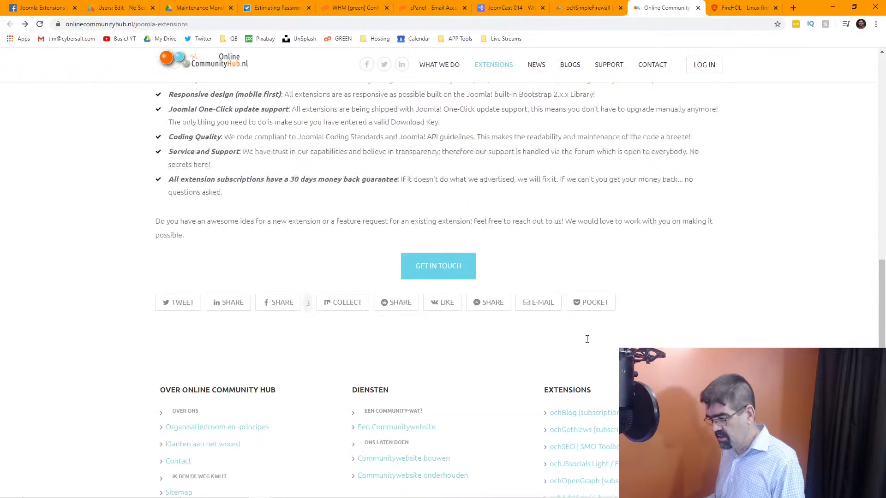
{"action": "scroll", "coordinate": [586, 340], "scroll_direction": "up", "scroll_amount": 10}
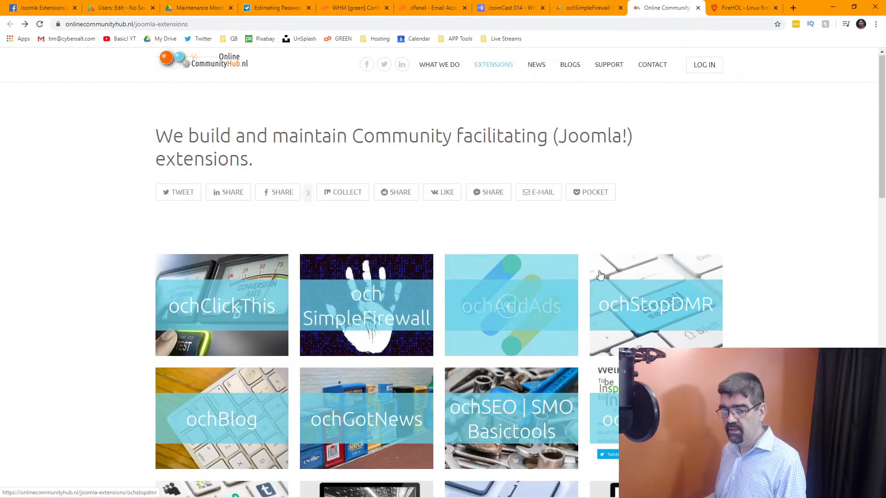
{"action": "mouse_move", "coordinate": [283, 492]}
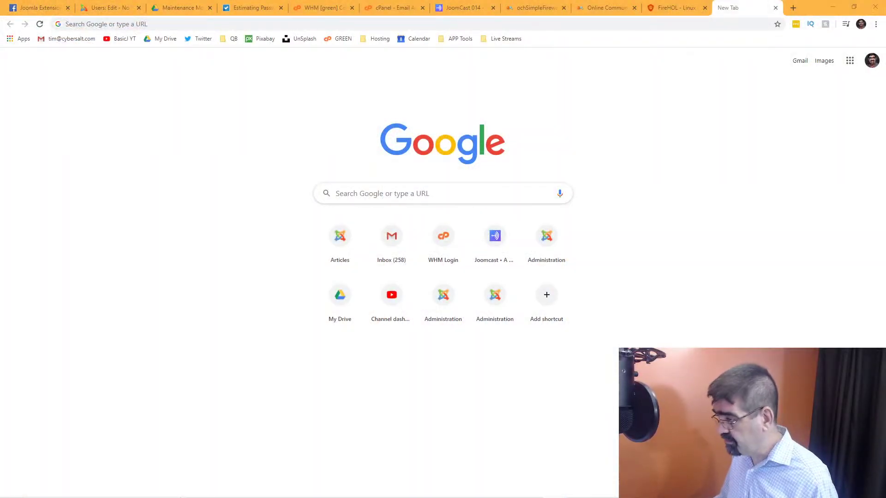
Load community.joomla.org in the new tab by entering 'community' in the address bar.
{"action": "left_click", "coordinate": [203, 22]}
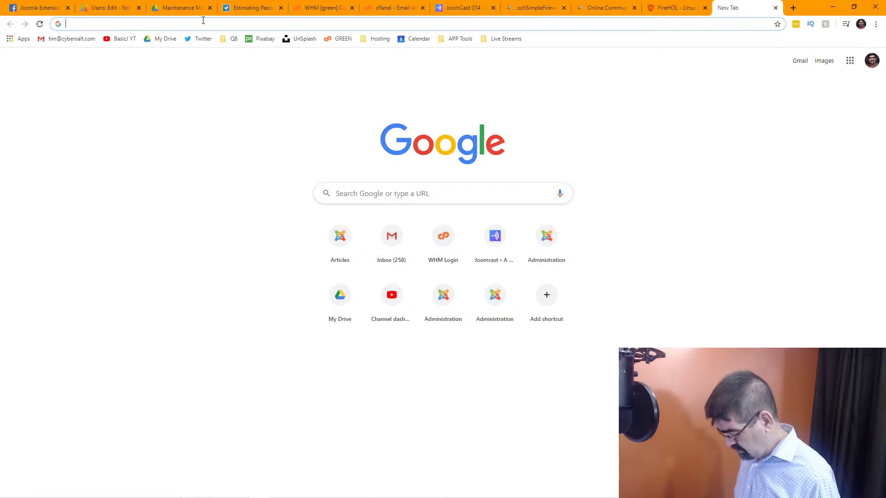
{"action": "type", "text": "community.joomla.org"}
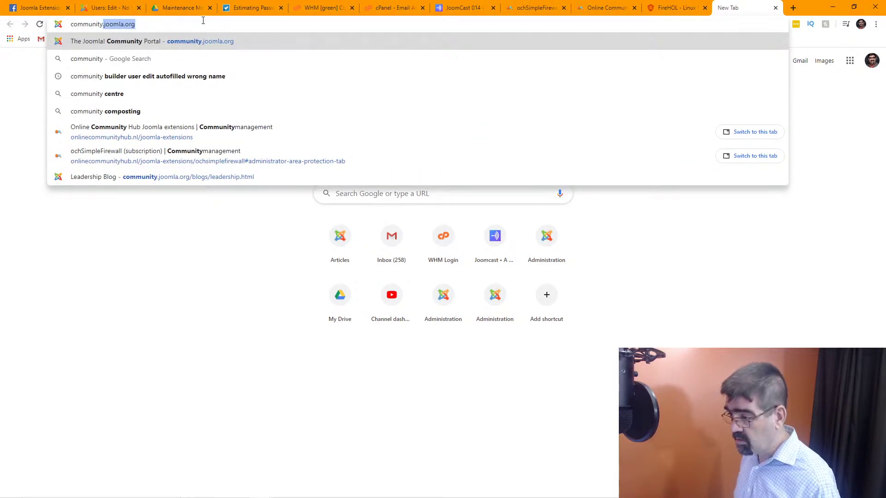
{"action": "key", "text": "Return"}
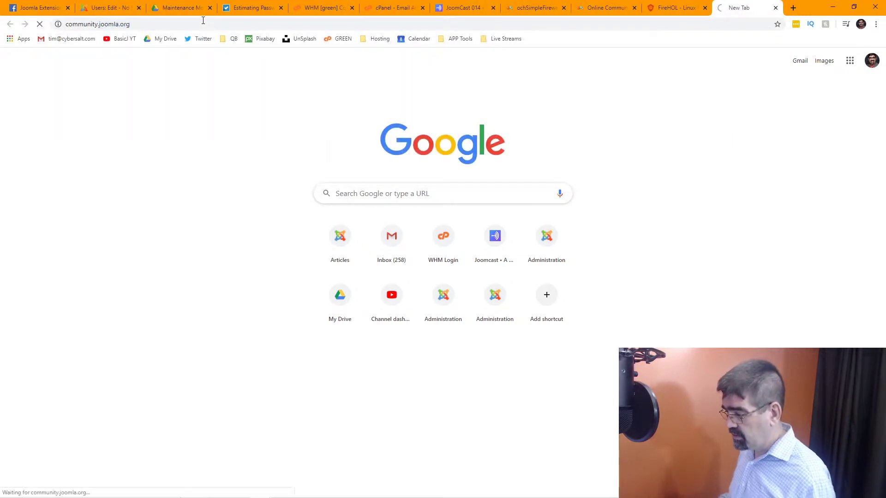
{"action": "mouse_move", "coordinate": [340, 135]}
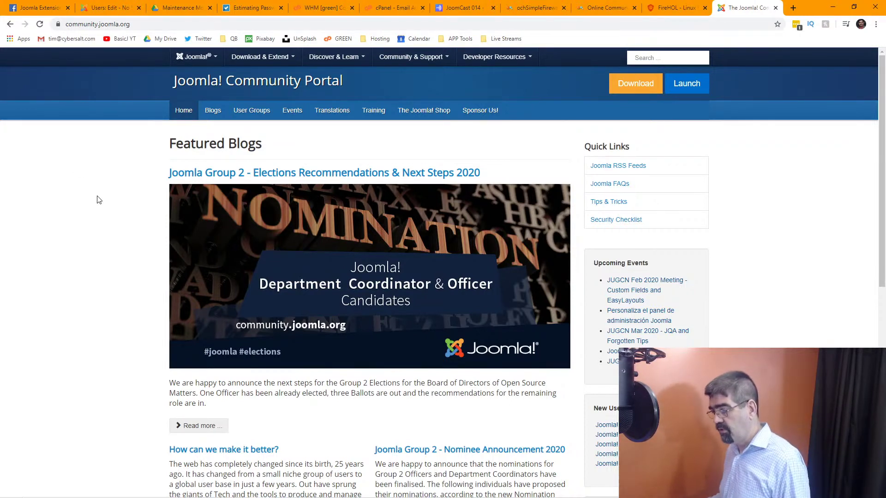
Open the 'Joomla Group 2 - Elections Recommendations & Next Steps 2020' post and copy its URL.
{"action": "left_click", "coordinate": [362, 173]}
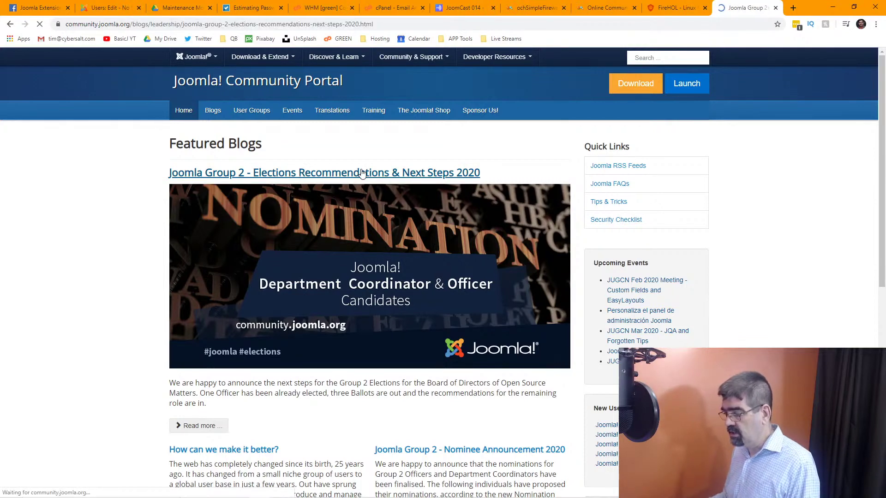
{"action": "left_click", "coordinate": [155, 24]}
{"action": "key", "text": "ctrl+c"}
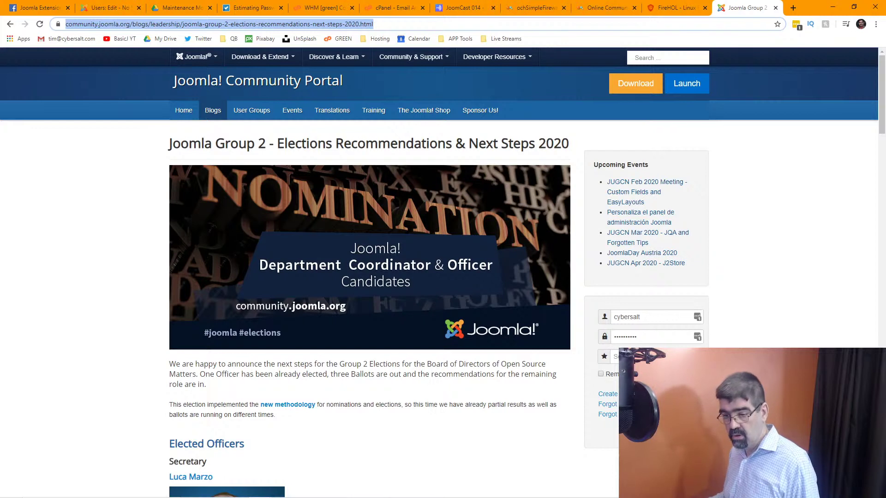
{"action": "key", "text": "alt+Tab"}
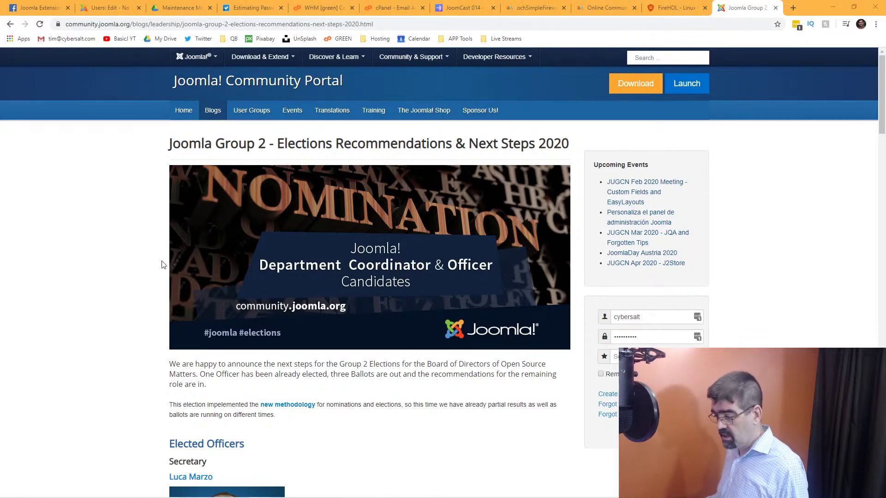
Read through the article's election timeline and return to the top.
{"action": "scroll", "coordinate": [364, 276], "scroll_direction": "down", "scroll_amount": 3}
{"action": "scroll", "coordinate": [364, 276], "scroll_direction": "down", "scroll_amount": 10}
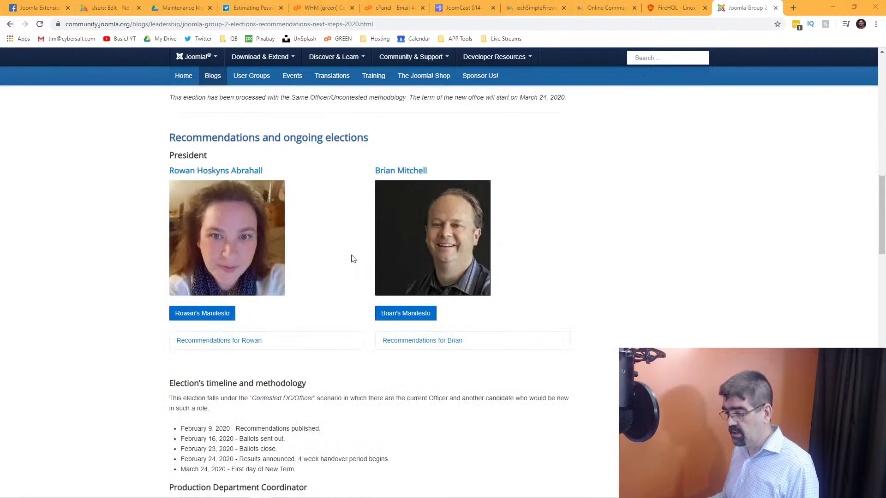
{"action": "scroll", "coordinate": [270, 174], "scroll_direction": "up", "scroll_amount": 15}
{"action": "scroll", "coordinate": [313, 180], "scroll_direction": "down", "scroll_amount": 3}
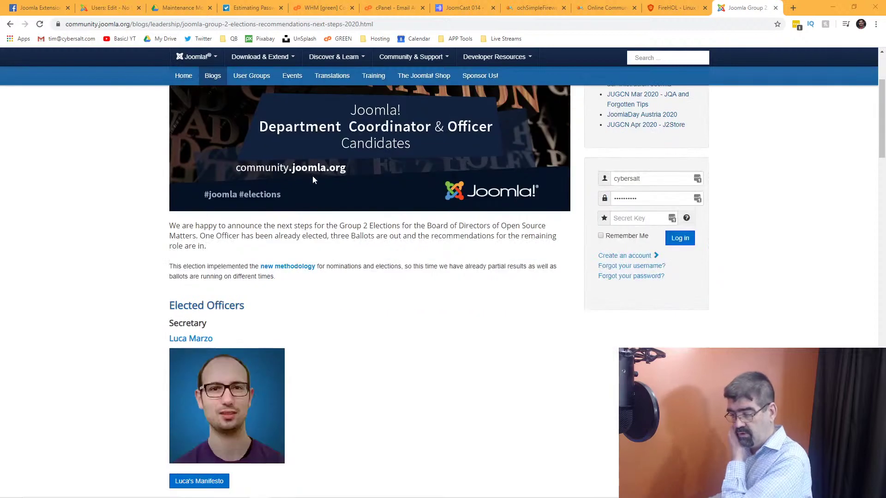
{"action": "scroll", "coordinate": [323, 182], "scroll_direction": "down", "scroll_amount": 2}
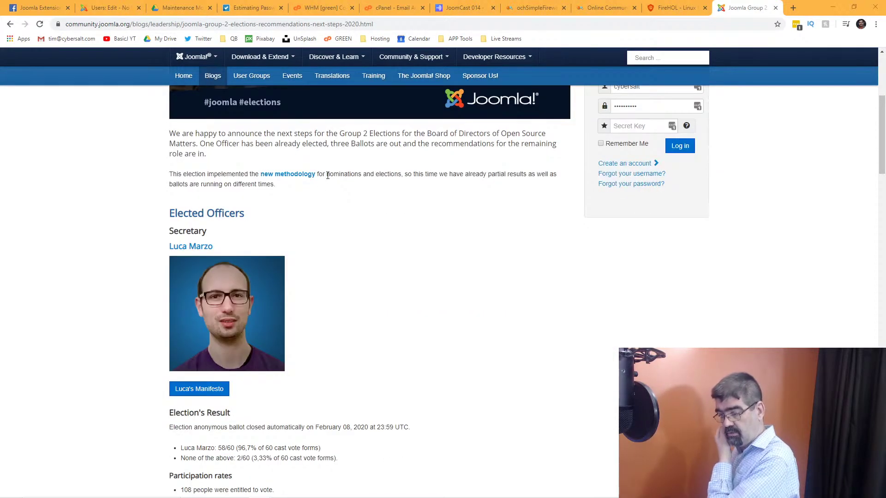
{"action": "scroll", "coordinate": [328, 185], "scroll_direction": "down", "scroll_amount": 4}
{"action": "scroll", "coordinate": [329, 186], "scroll_direction": "down", "scroll_amount": 4}
{"action": "scroll", "coordinate": [347, 271], "scroll_direction": "down", "scroll_amount": 4}
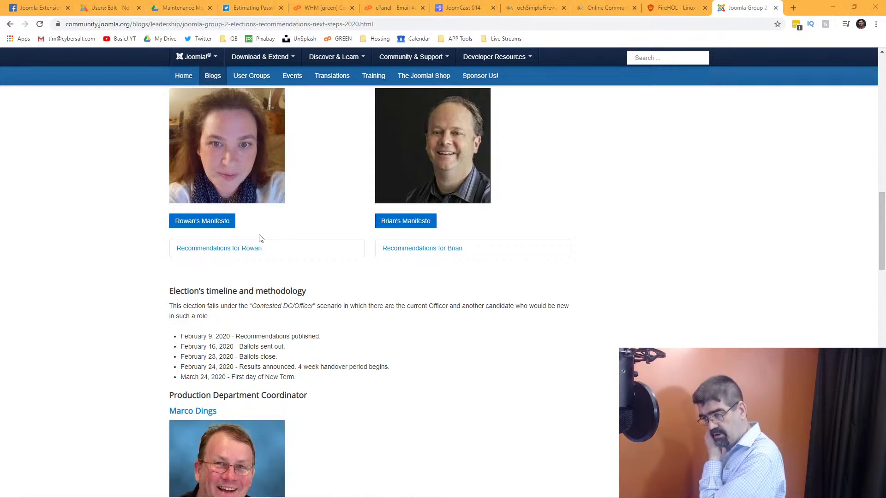
{"action": "scroll", "coordinate": [600, 247], "scroll_direction": "up", "scroll_amount": 15}
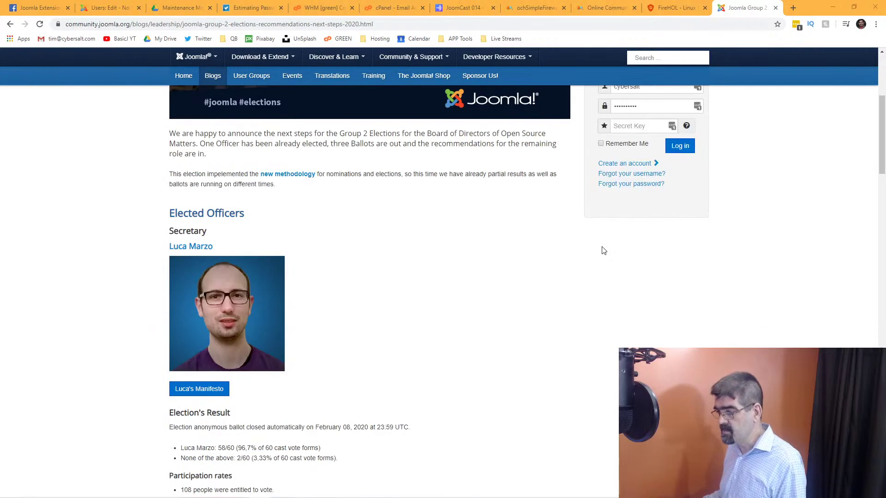
{"action": "scroll", "coordinate": [603, 250], "scroll_direction": "up", "scroll_amount": 5}
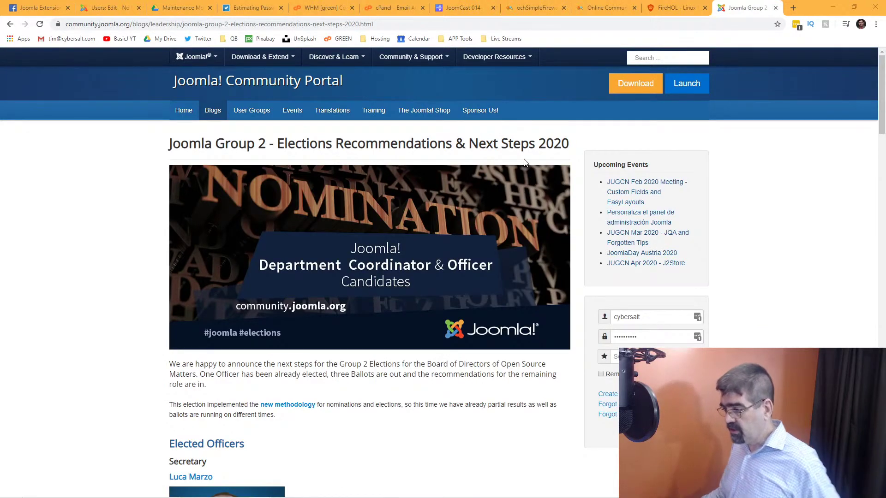
Open the Leadership Blog, browse its election posts to the bottom and back, and select the URL.
{"action": "mouse_move", "coordinate": [211, 118]}
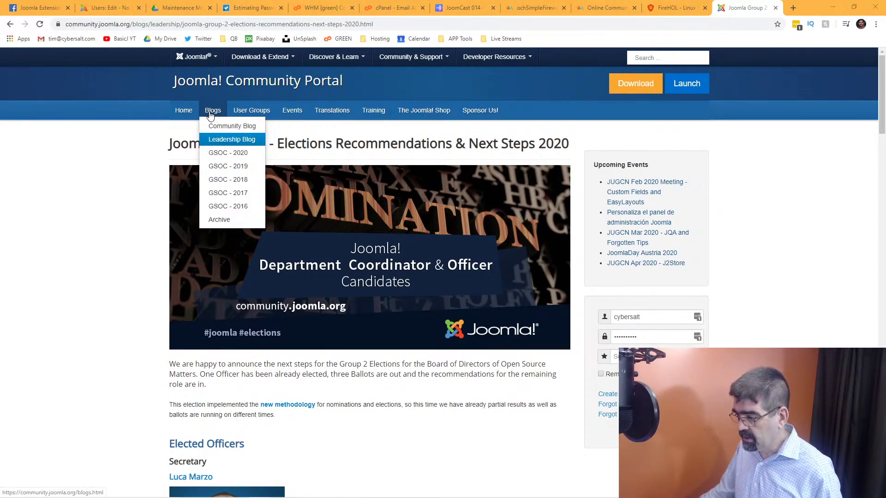
{"action": "left_click", "coordinate": [220, 140]}
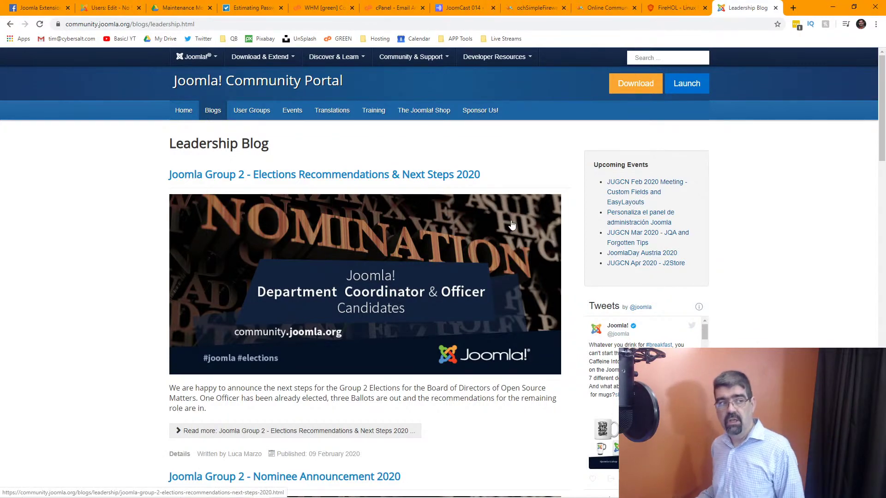
{"action": "scroll", "coordinate": [511, 225], "scroll_direction": "down", "scroll_amount": 8}
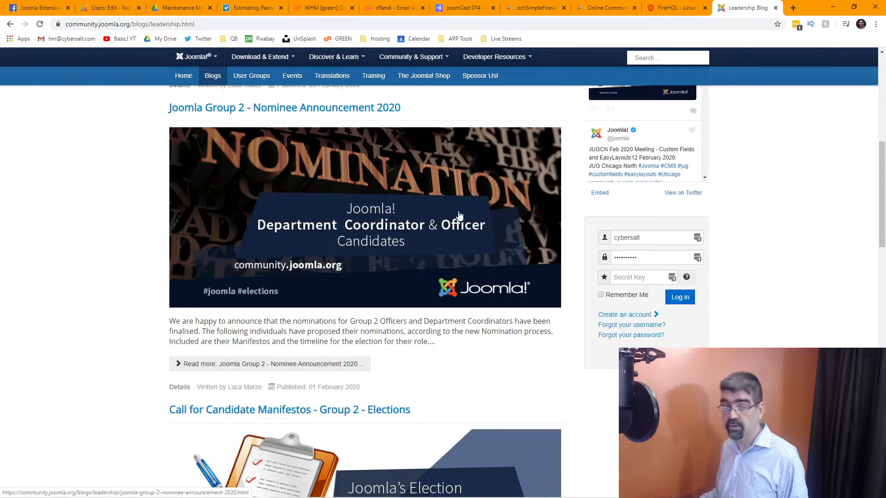
{"action": "scroll", "coordinate": [339, 217], "scroll_direction": "down", "scroll_amount": 9}
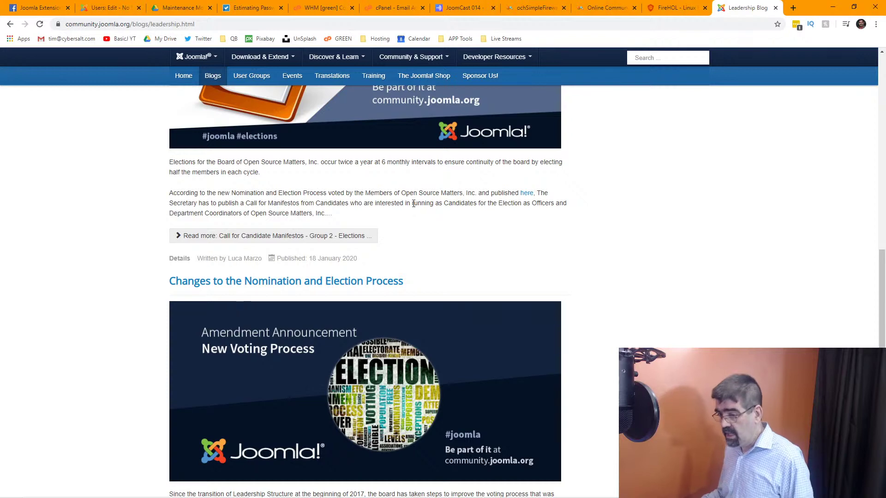
{"action": "scroll", "coordinate": [413, 203], "scroll_direction": "down", "scroll_amount": 3}
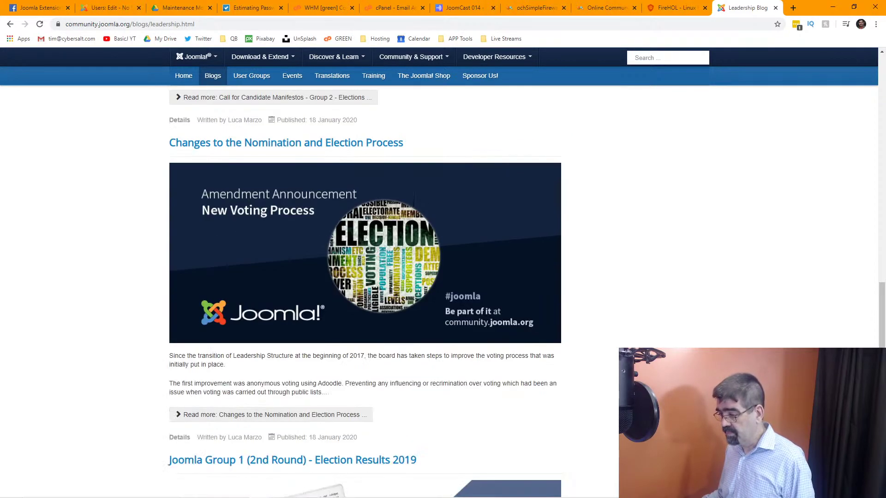
{"action": "scroll", "coordinate": [413, 208], "scroll_direction": "down", "scroll_amount": 1}
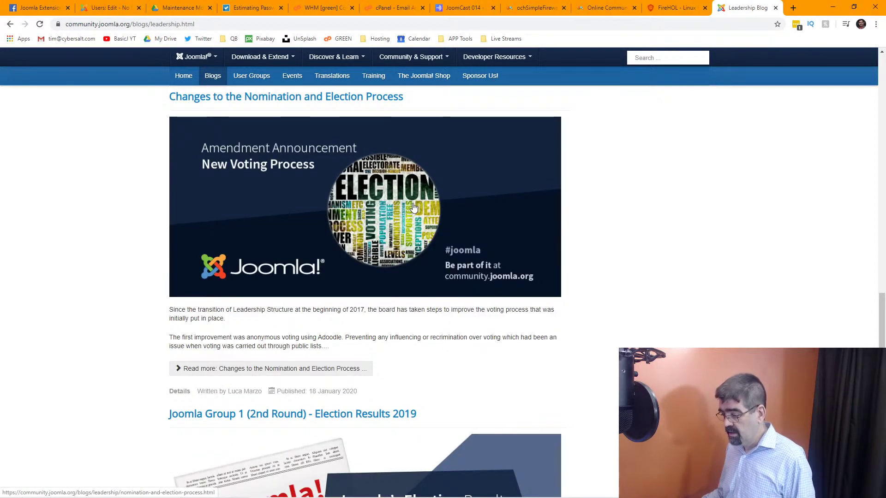
{"action": "scroll", "coordinate": [413, 208], "scroll_direction": "down", "scroll_amount": 4}
{"action": "key", "text": "End"}
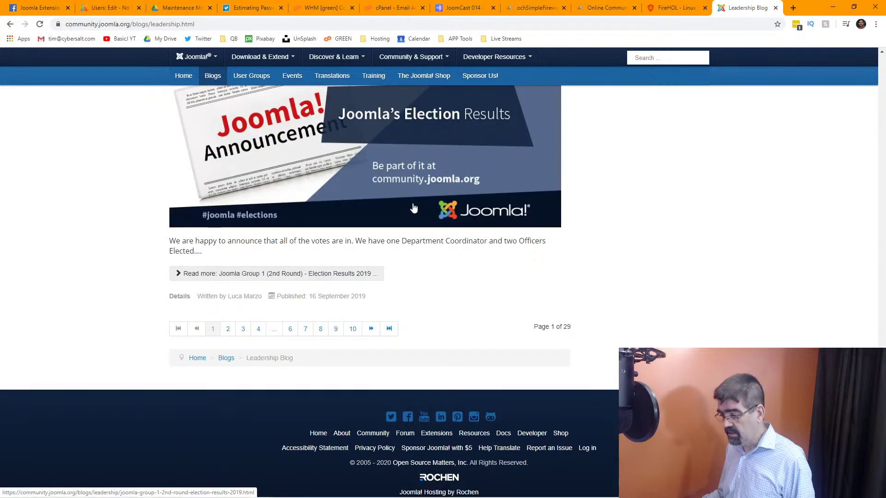
{"action": "key", "text": "Home"}
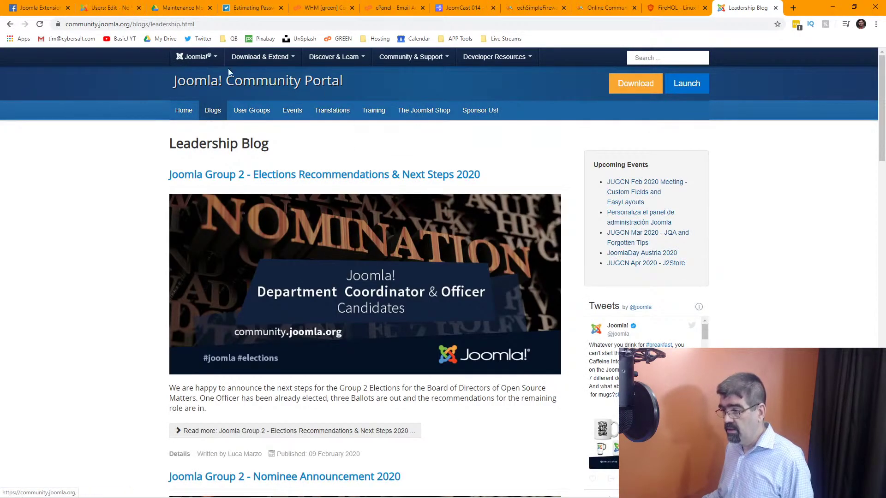
{"action": "double_click", "coordinate": [93, 27]}
Go to volunteer.joomla.org from the address bar.
{"action": "left_click", "coordinate": [94, 28]}
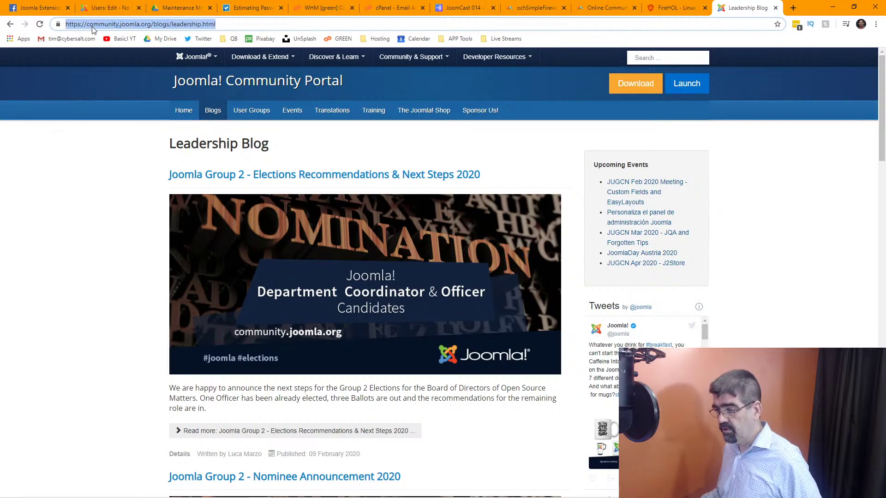
{"action": "type", "text": "vo"}
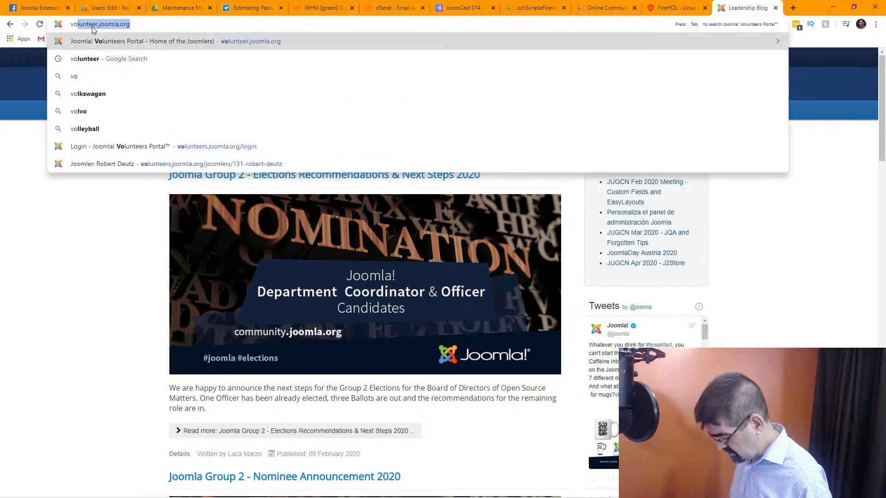
{"action": "type", "text": "lunteer.jo"}
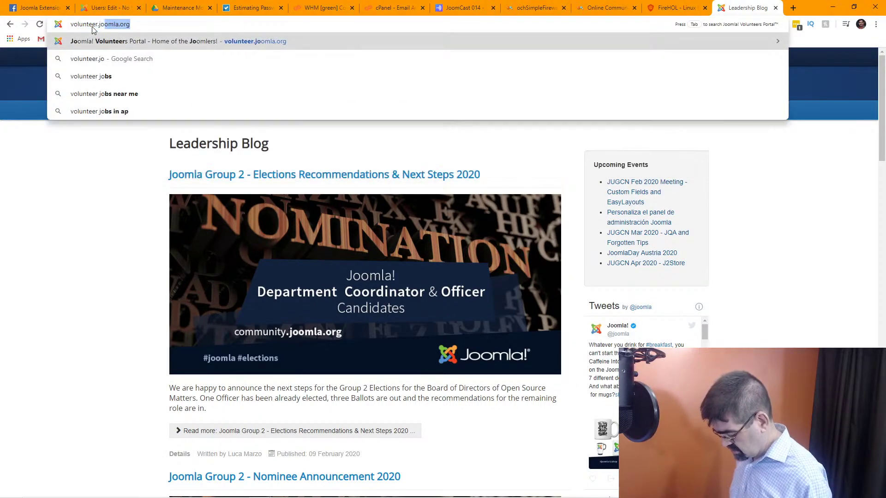
{"action": "type", "text": "omla.org"}
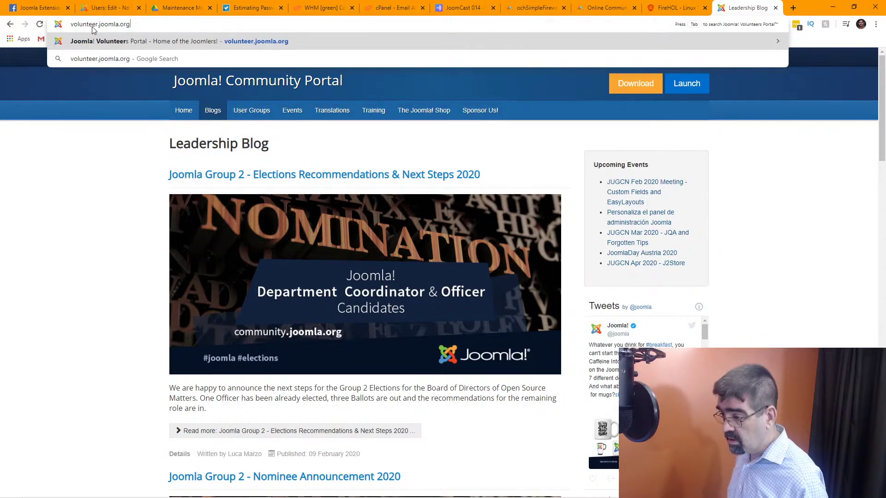
{"action": "key", "text": "Return"}
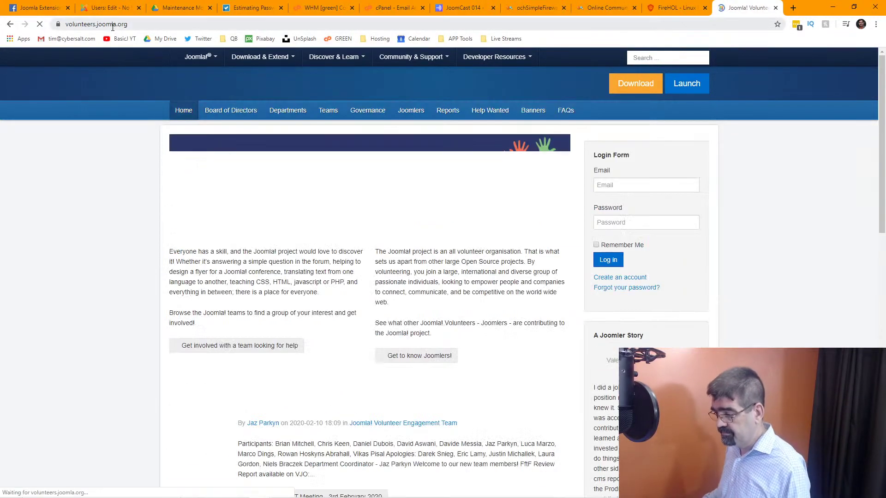
{"action": "scroll", "coordinate": [299, 171], "scroll_direction": "down", "scroll_amount": 5}
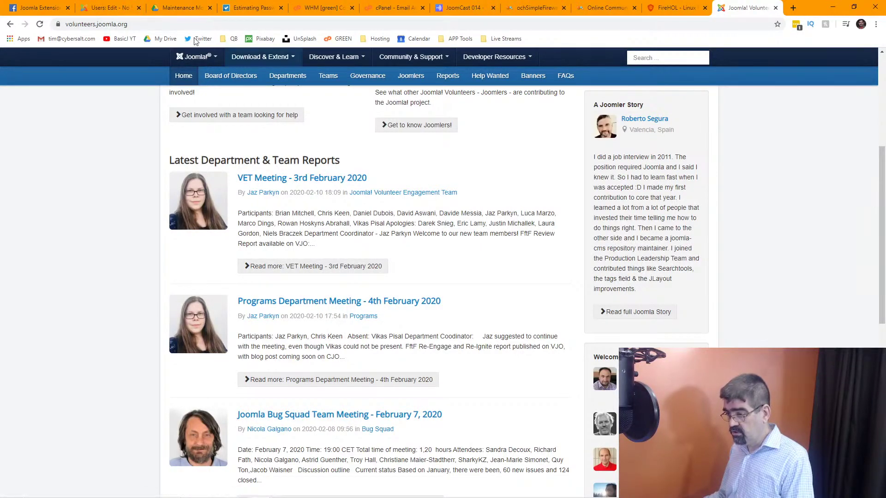
Correct the volunteers.joomla.org address and reload the home page from the top.
{"action": "left_click", "coordinate": [155, 25]}
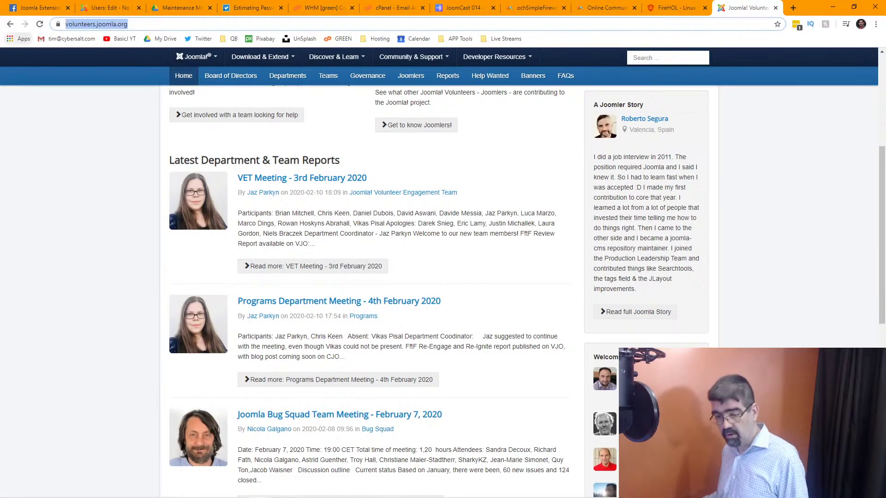
{"action": "key", "text": "alt+Tab"}
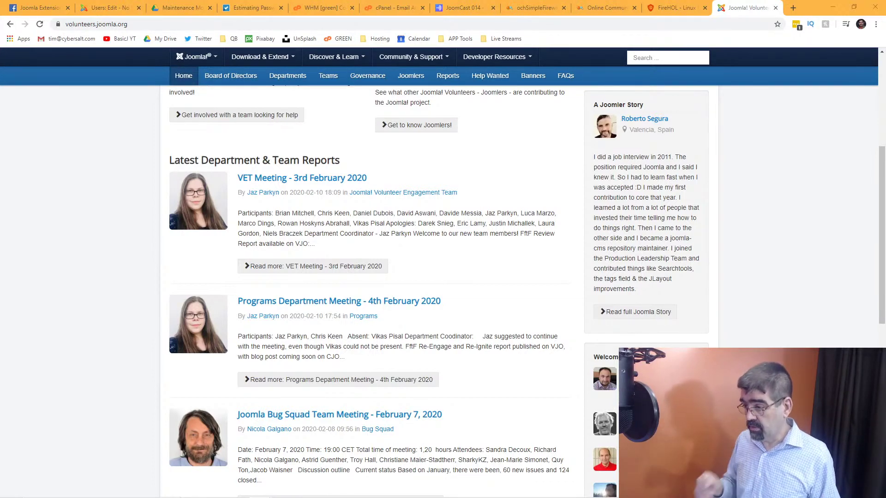
{"action": "left_click", "coordinate": [95, 24]}
{"action": "left_click", "coordinate": [117, 24]}
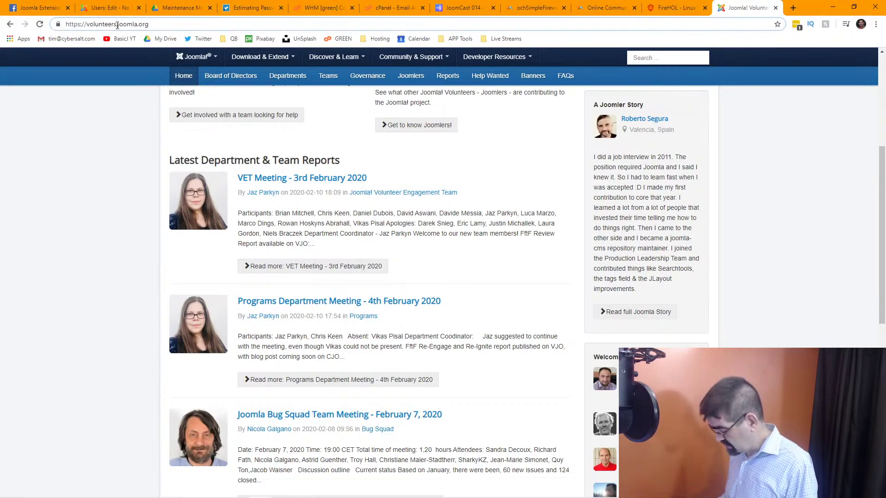
{"action": "key", "text": "BackSpace"}
{"action": "key", "text": "Return"}
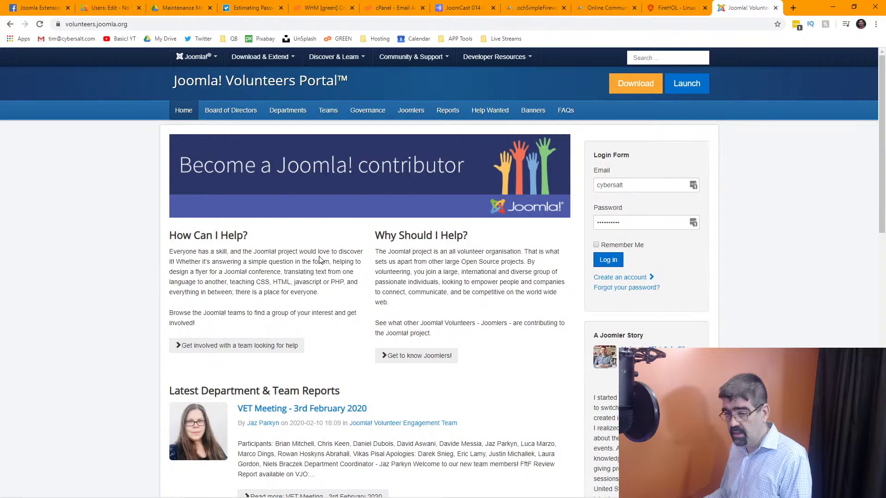
Scroll past Latest Department & Team Reports and open Browse all Reports.
{"action": "scroll", "coordinate": [321, 259], "scroll_direction": "down", "scroll_amount": 2}
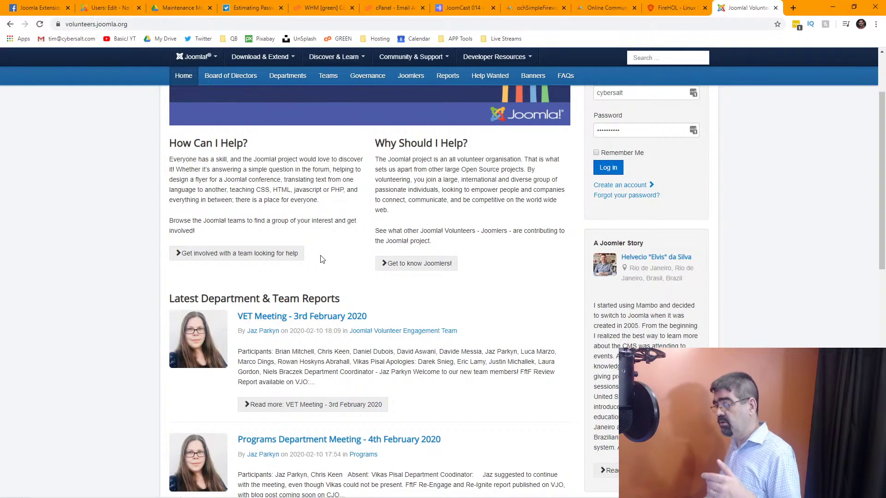
{"action": "scroll", "coordinate": [322, 260], "scroll_direction": "up", "scroll_amount": 2}
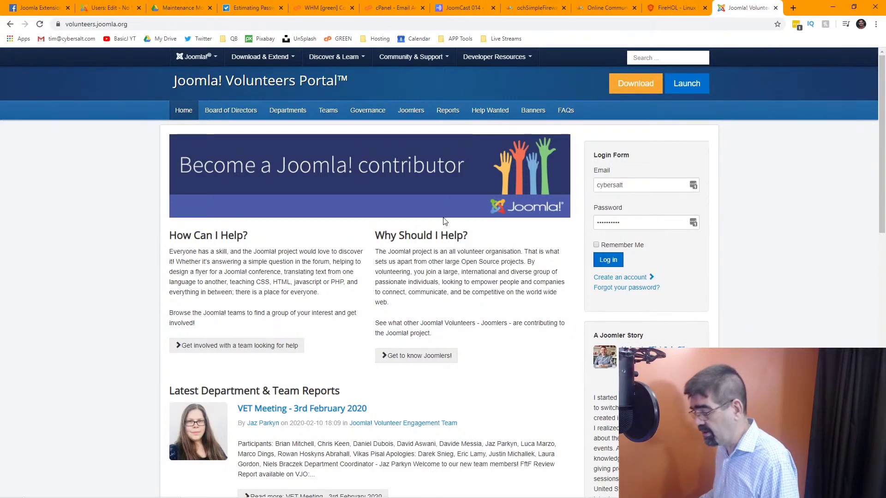
{"action": "scroll", "coordinate": [444, 221], "scroll_direction": "down", "scroll_amount": 3}
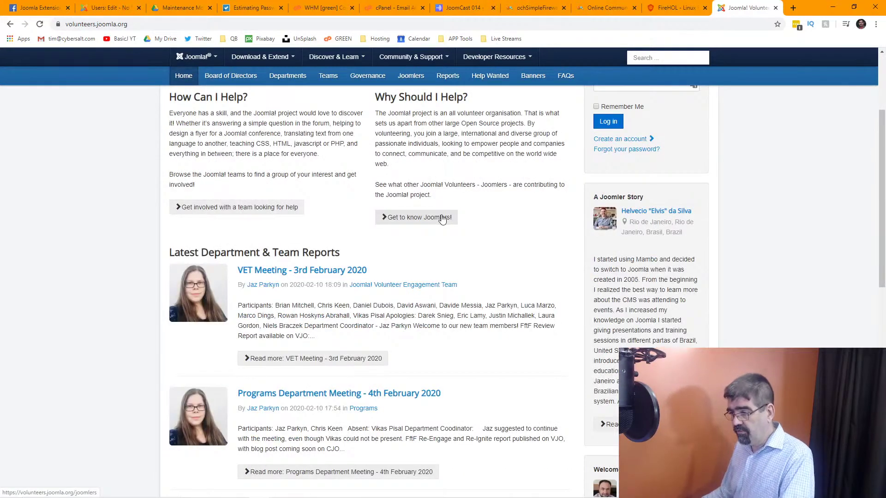
{"action": "scroll", "coordinate": [442, 219], "scroll_direction": "down", "scroll_amount": 2}
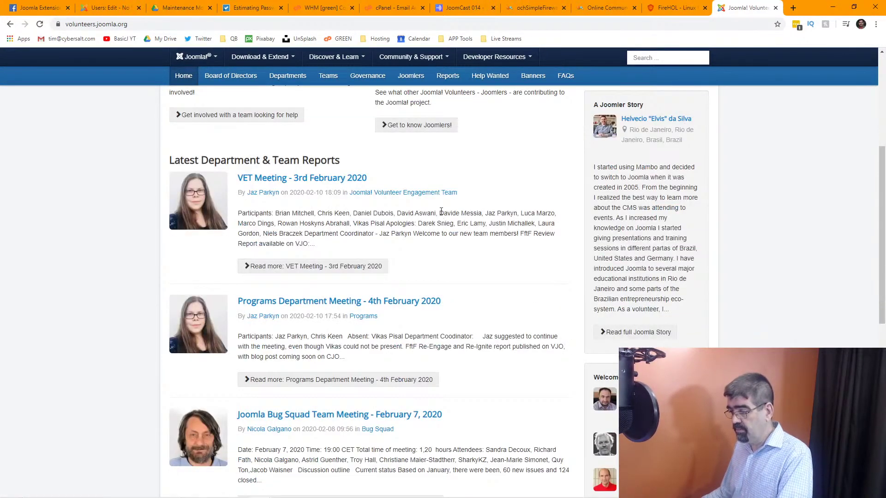
{"action": "scroll", "coordinate": [330, 173], "scroll_direction": "down", "scroll_amount": 3}
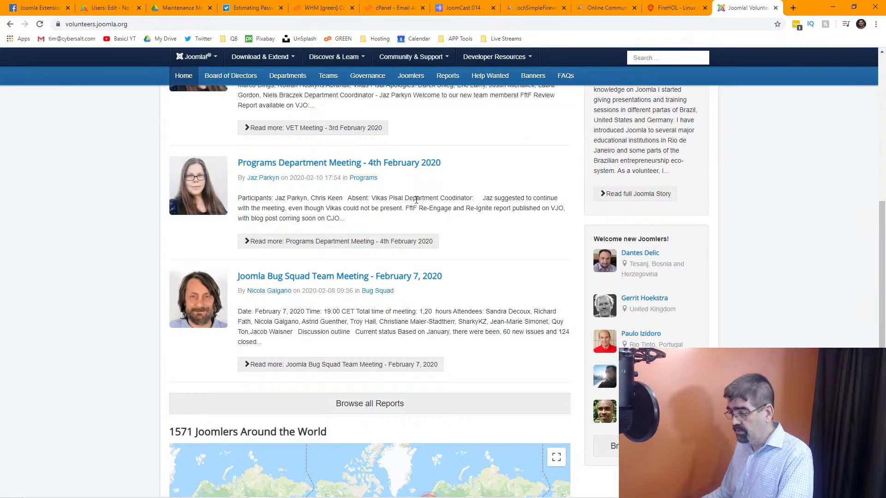
{"action": "scroll", "coordinate": [500, 210], "scroll_direction": "down", "scroll_amount": 2}
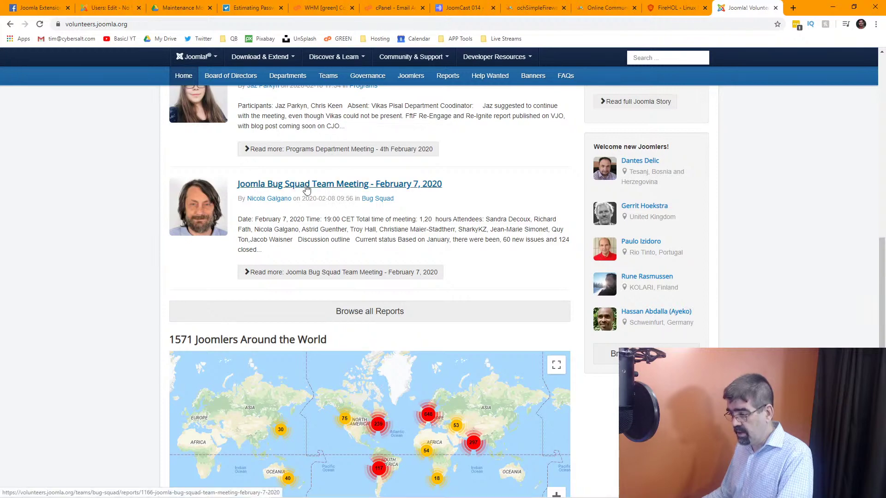
{"action": "scroll", "coordinate": [481, 214], "scroll_direction": "down", "scroll_amount": 4}
{"action": "scroll", "coordinate": [481, 215], "scroll_direction": "up", "scroll_amount": 4}
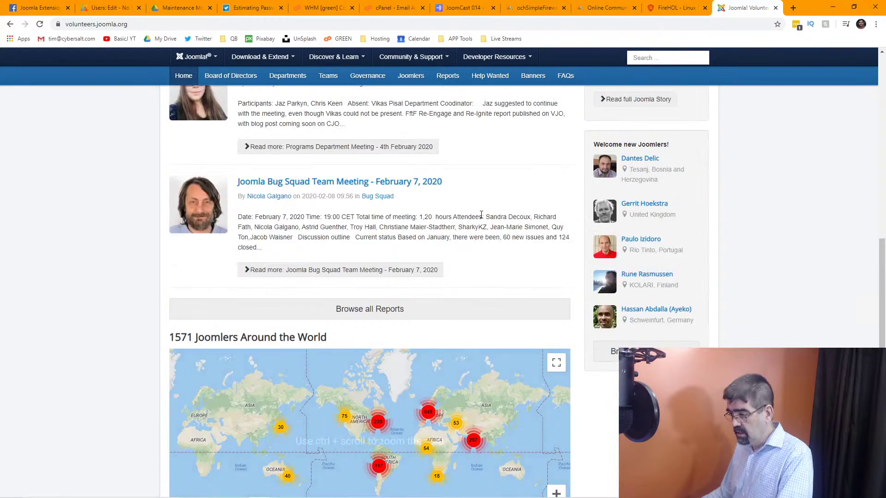
{"action": "left_click", "coordinate": [382, 312]}
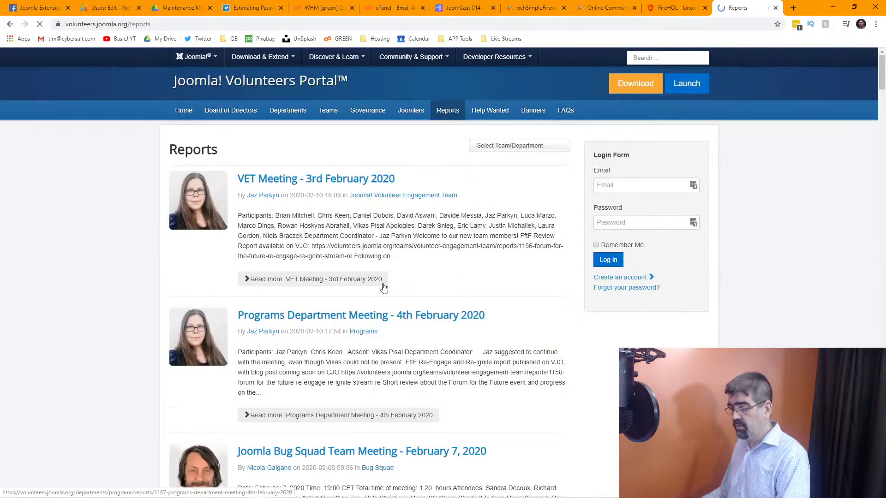
{"action": "scroll", "coordinate": [398, 280], "scroll_direction": "down", "scroll_amount": 8}
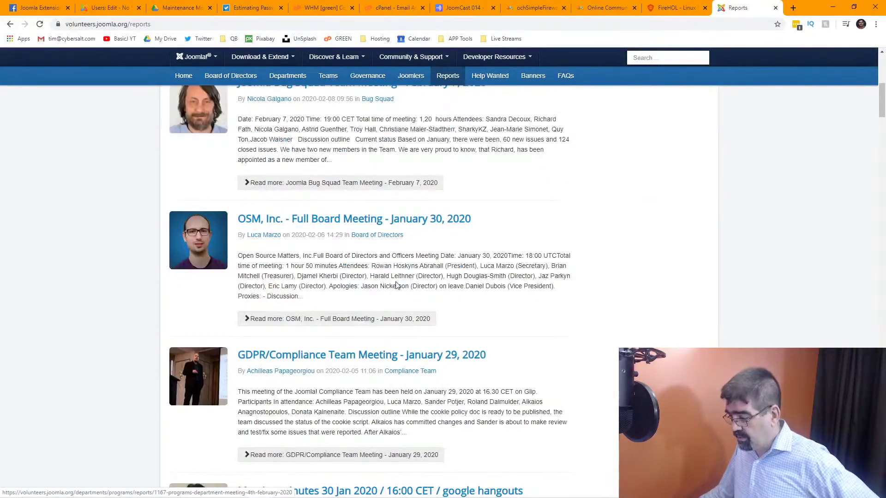
{"action": "scroll", "coordinate": [396, 285], "scroll_direction": "down", "scroll_amount": 3}
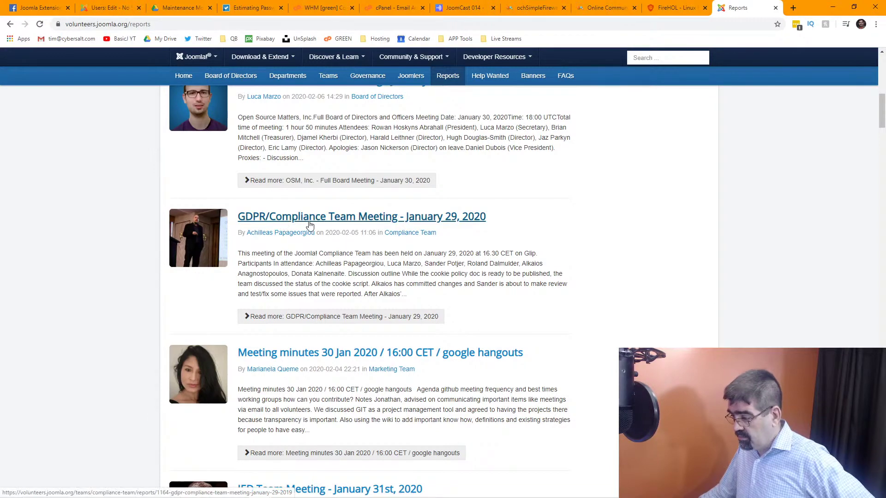
{"action": "scroll", "coordinate": [328, 226], "scroll_direction": "down", "scroll_amount": 3}
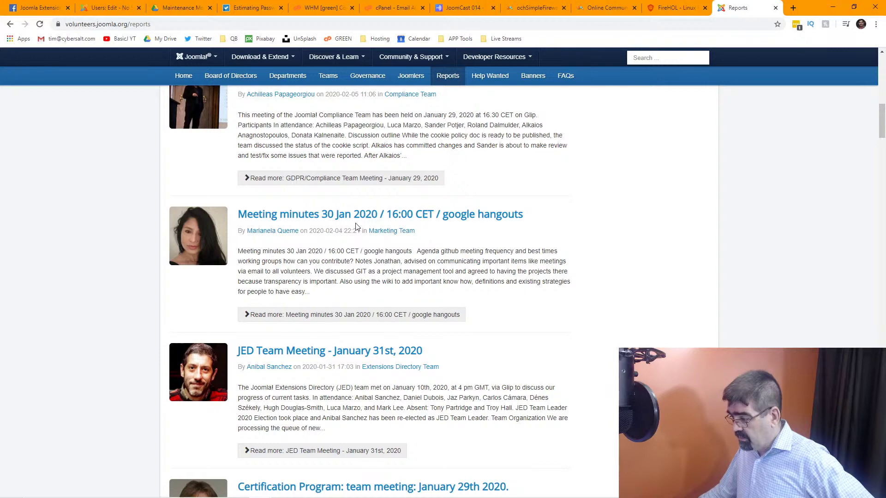
{"action": "scroll", "coordinate": [356, 226], "scroll_direction": "down", "scroll_amount": 2}
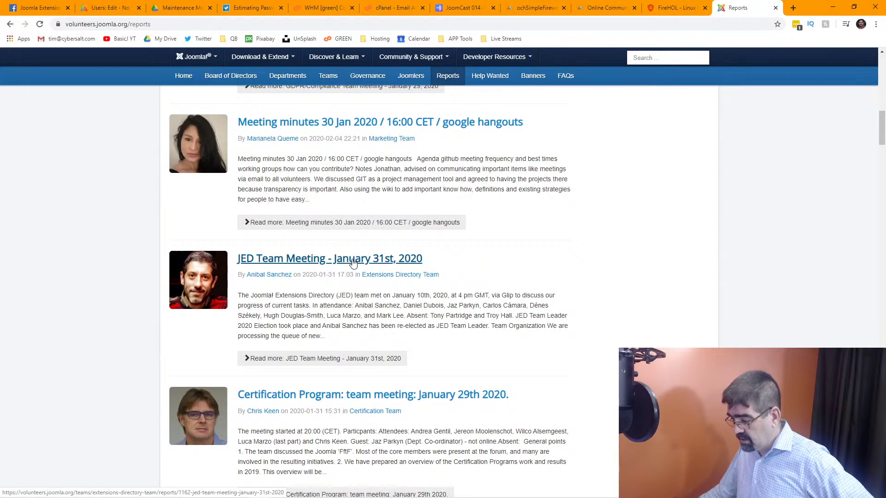
{"action": "scroll", "coordinate": [353, 263], "scroll_direction": "down", "scroll_amount": 2}
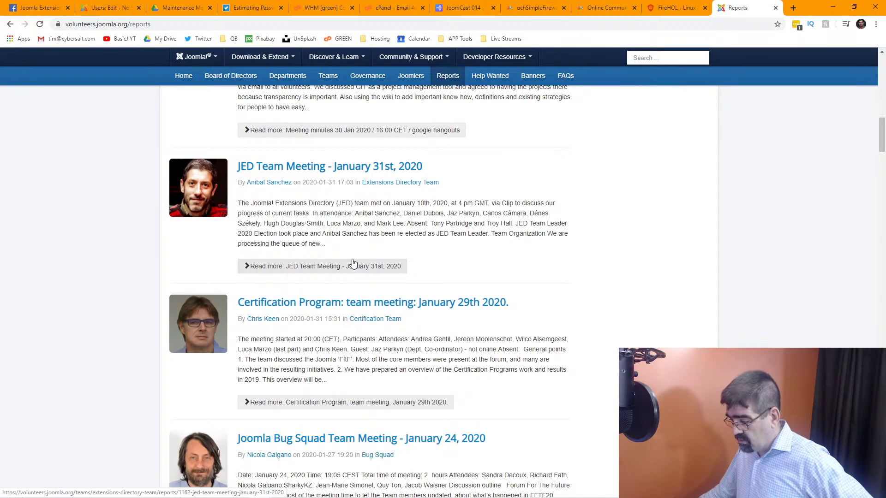
{"action": "scroll", "coordinate": [354, 263], "scroll_direction": "down", "scroll_amount": 2}
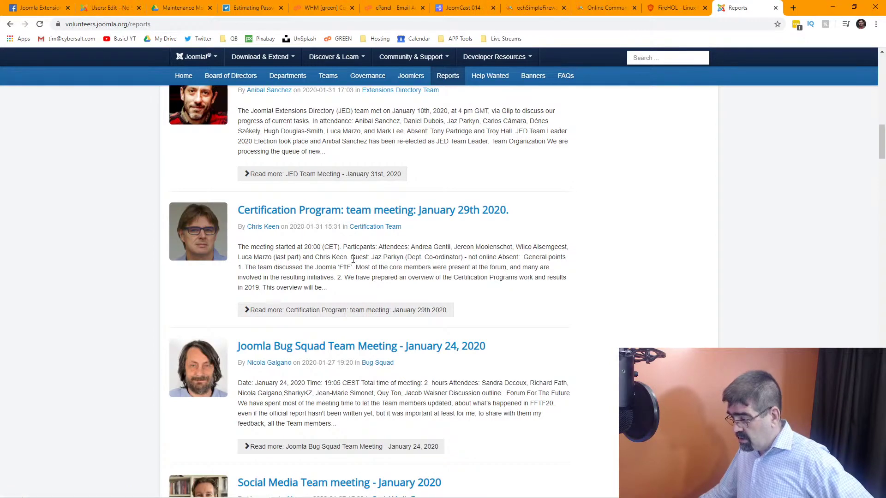
{"action": "scroll", "coordinate": [351, 244], "scroll_direction": "down", "scroll_amount": 2}
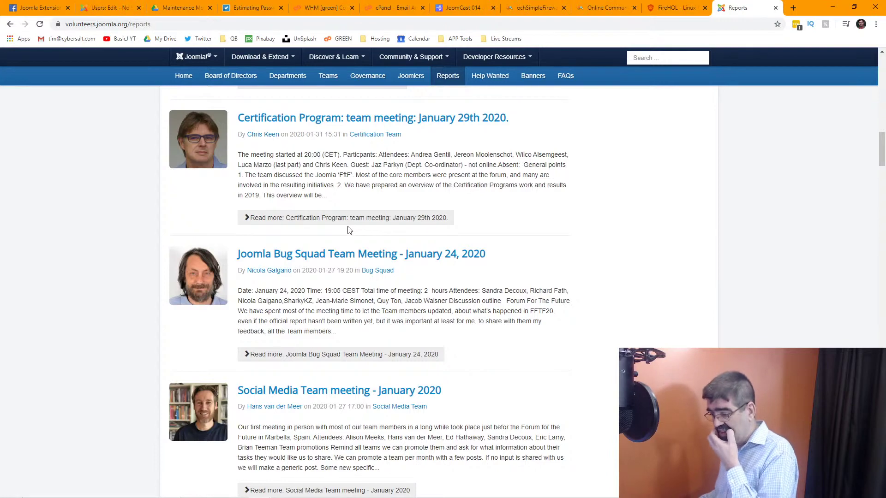
{"action": "scroll", "coordinate": [365, 240], "scroll_direction": "down", "scroll_amount": 2}
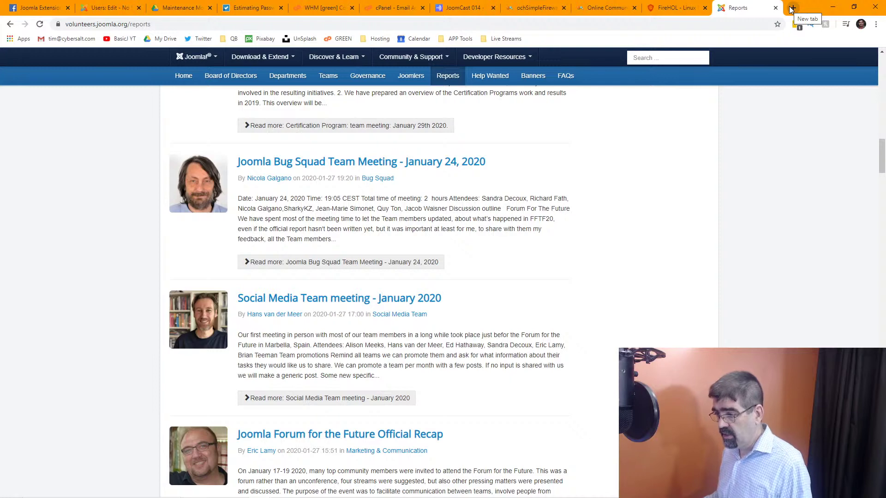
In a new tab, enter basicjoomla.com/administrator as the address.
{"action": "left_click", "coordinate": [792, 8]}
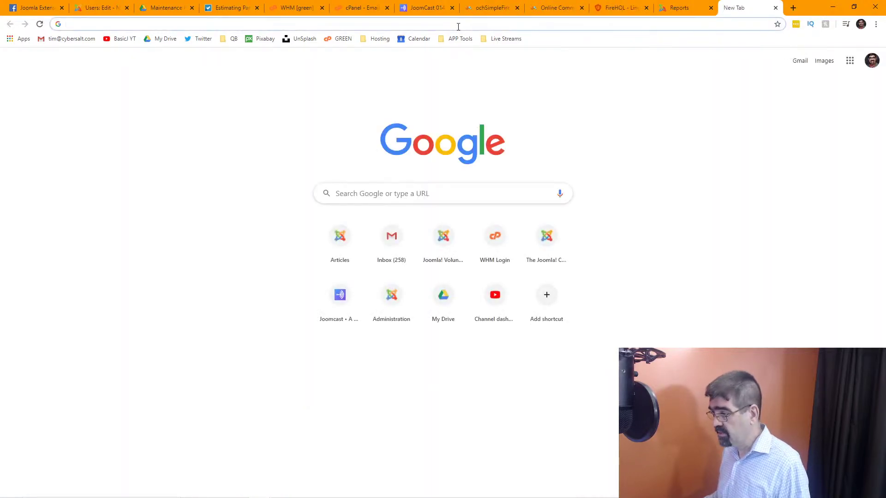
{"action": "type", "text": "bas"}
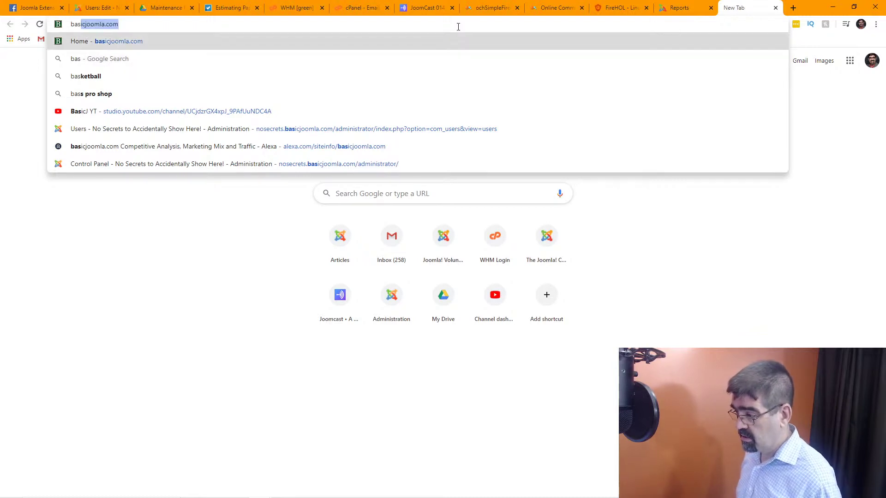
{"action": "key", "text": "Down"}
{"action": "key", "text": "Down"}
{"action": "key", "text": "Down"}
{"action": "key", "text": "Down"}
{"action": "key", "text": "Down"}
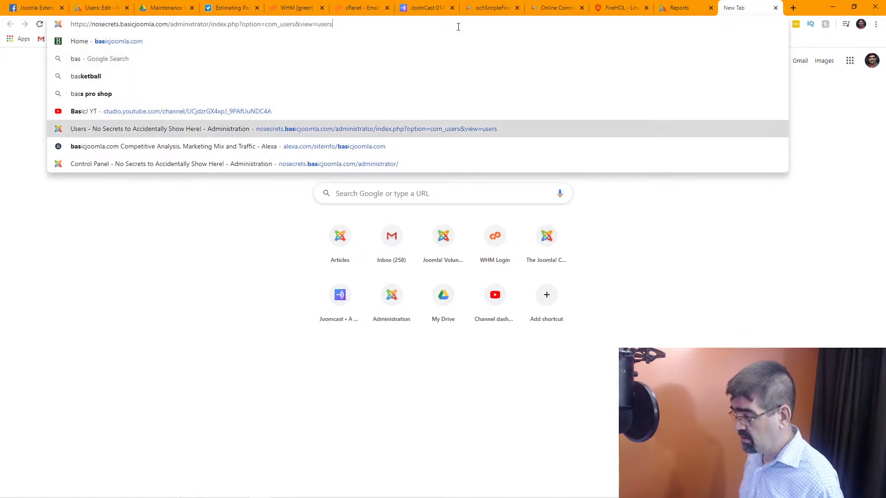
{"action": "key", "text": "Up"}
{"action": "key", "text": "Up"}
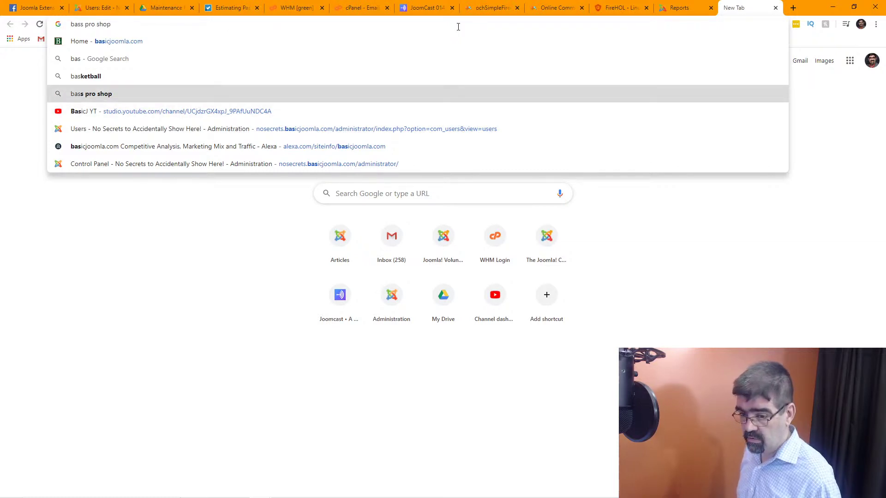
{"action": "key", "text": "BackSpace"}
{"action": "key", "text": "BackSpace"}
{"action": "key", "text": "BackSpace"}
{"action": "key", "text": "BackSpace"}
{"action": "key", "text": "BackSpace"}
{"action": "key", "text": "BackSpace"}
{"action": "key", "text": "BackSpace"}
{"action": "key", "text": "BackSpace"}
{"action": "key", "text": "BackSpace"}
{"action": "key", "text": "BackSpace"}
{"action": "key", "text": "BackSpace"}
{"action": "key", "text": "BackSpace"}
{"action": "key", "text": "BackSpace"}
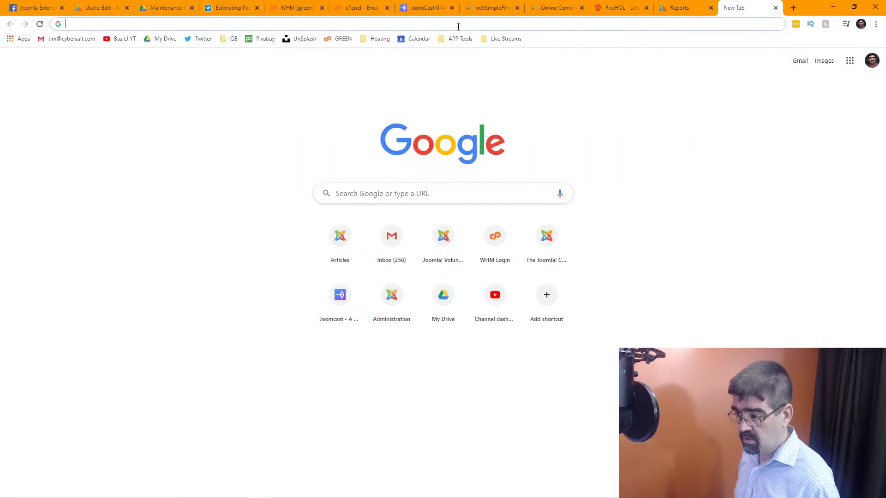
{"action": "type", "text": "basic"}
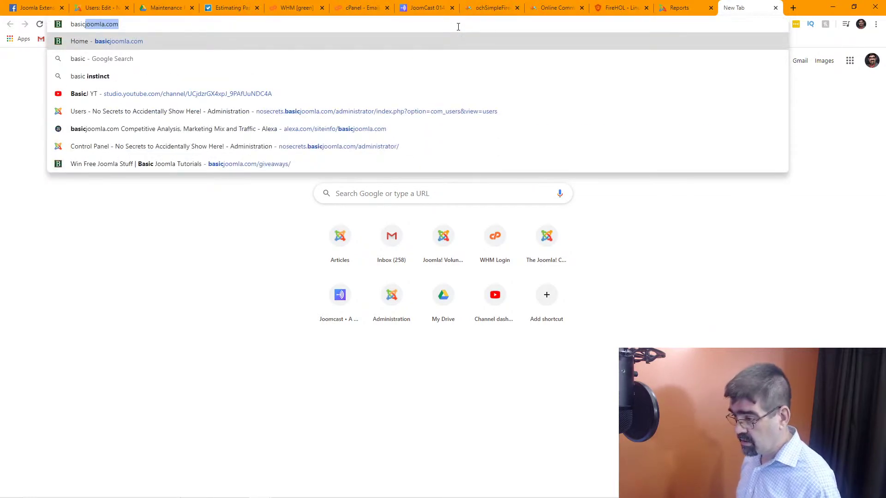
{"action": "key", "text": "Right"}
{"action": "type", "text": "/ad"}
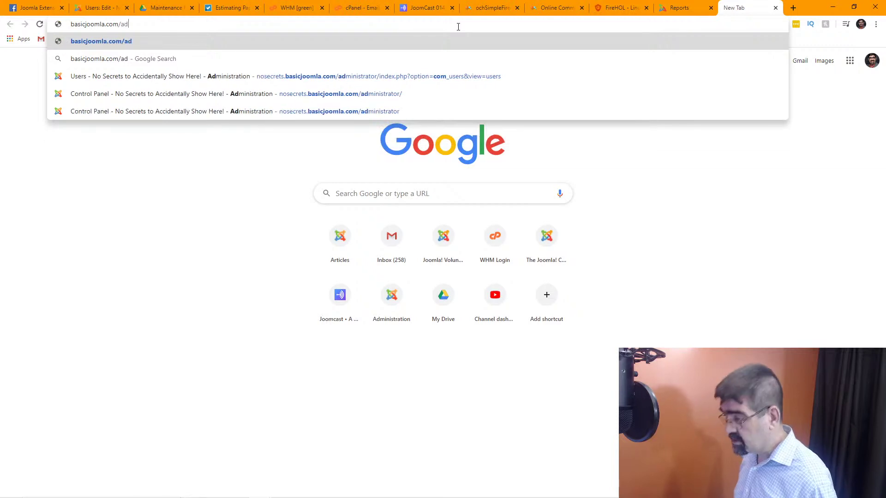
{"action": "key", "text": "Down"}
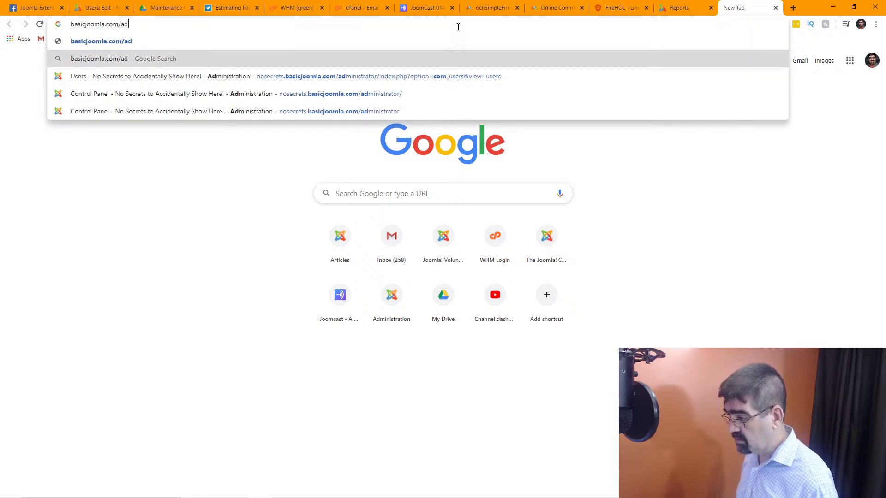
{"action": "type", "text": "minsitr"}
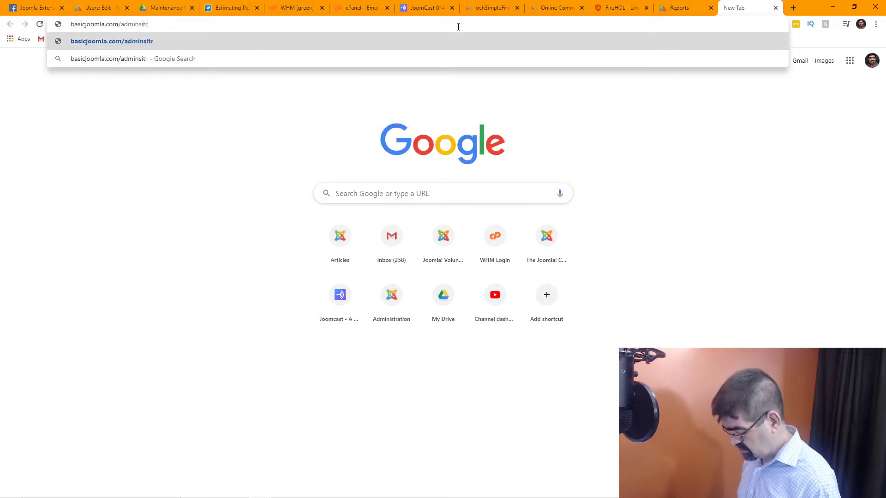
{"action": "key", "text": "BackSpace"}
{"action": "key", "text": "BackSpace"}
{"action": "key", "text": "BackSpace"}
{"action": "key", "text": "BackSpace"}
{"action": "type", "text": "istr"}
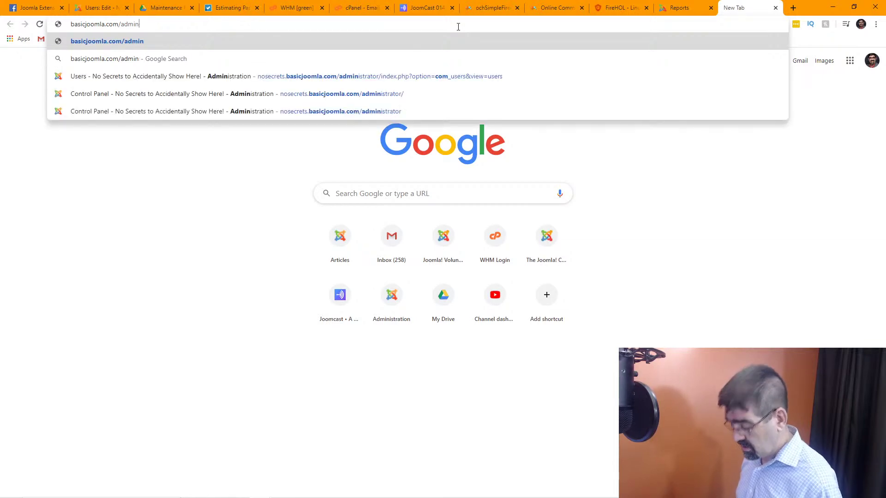
{"action": "type", "text": "a"}
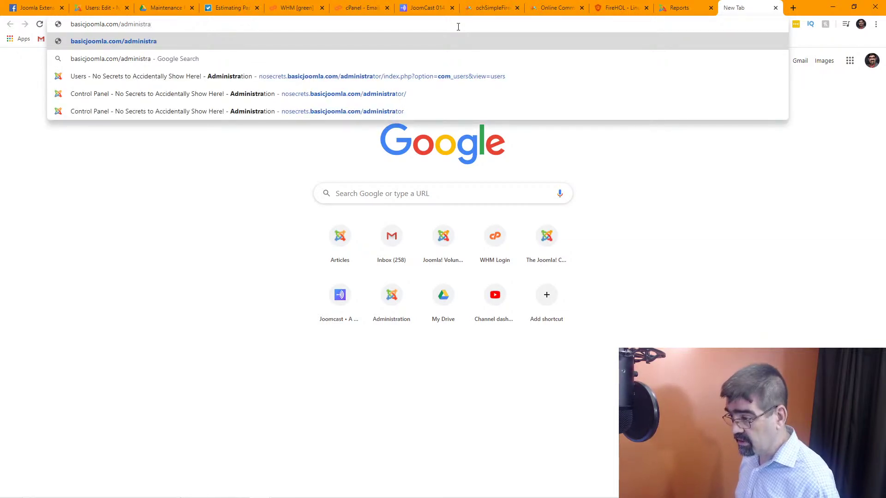
{"action": "type", "text": "tor"}
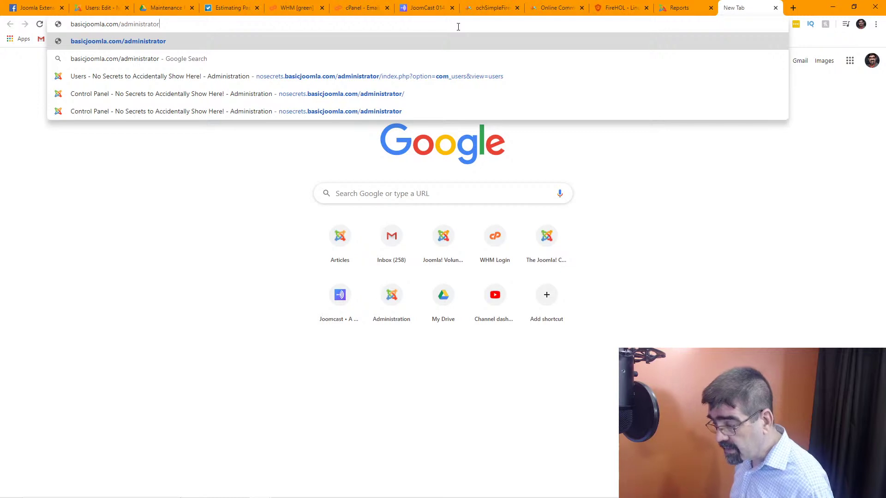
Sign in to the basicjoomla.com administrator with a different saved username and reach the Control Panel.
{"action": "key", "text": "Return"}
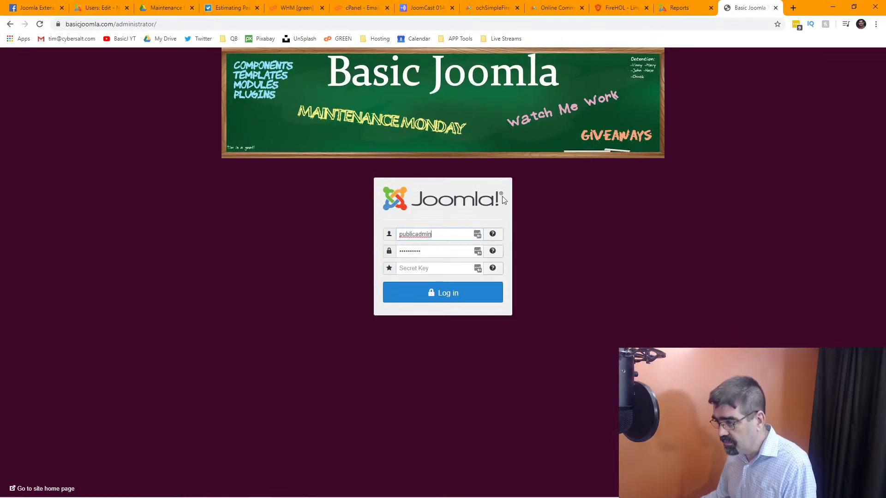
{"action": "left_click", "coordinate": [477, 236]}
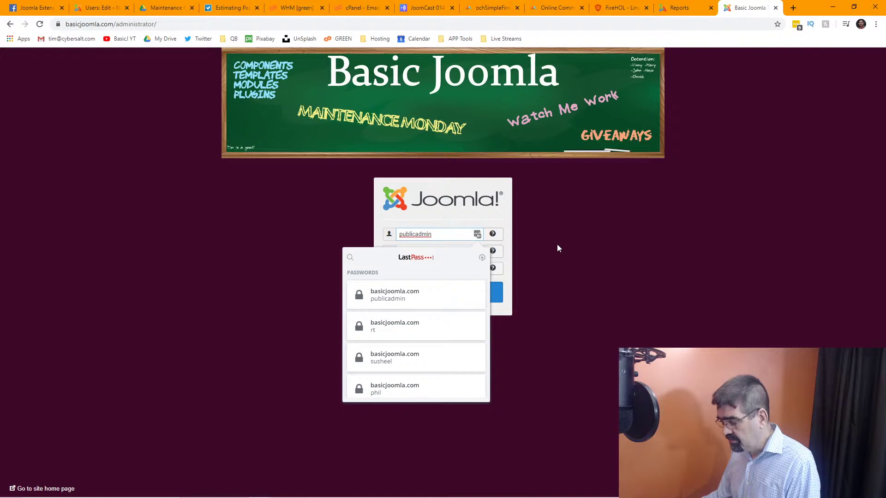
{"action": "double_click", "coordinate": [453, 235]}
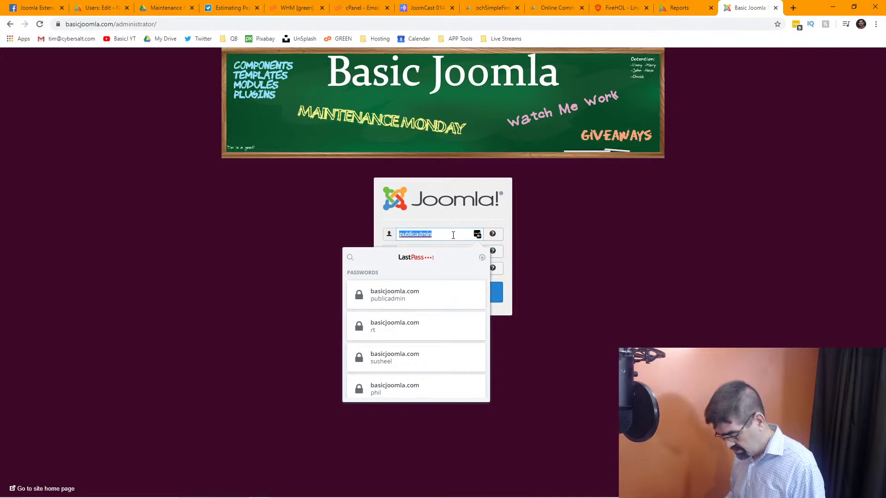
{"action": "type", "text": "cybersalt"}
{"action": "key", "text": "Tab"}
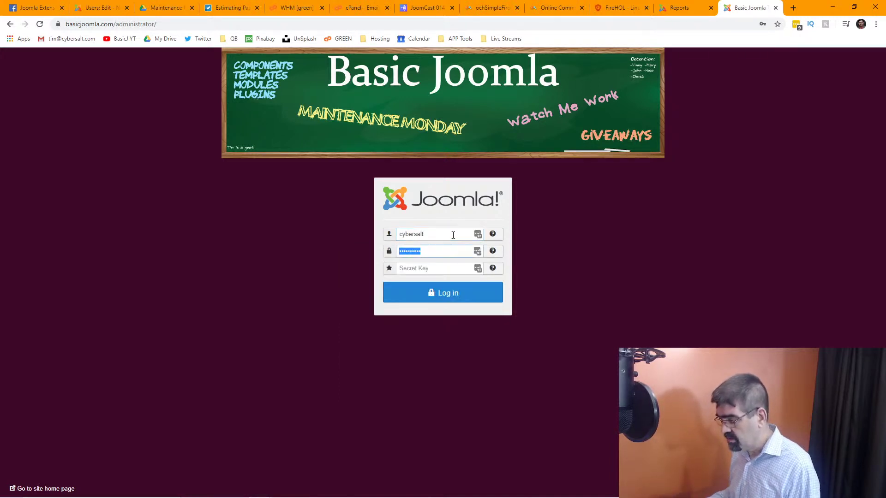
{"action": "left_click", "coordinate": [467, 294]}
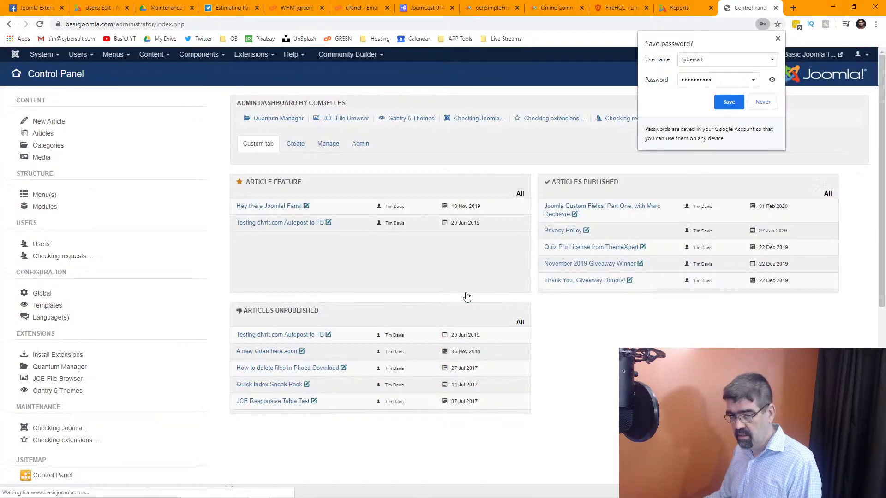
{"action": "left_click", "coordinate": [190, 56]}
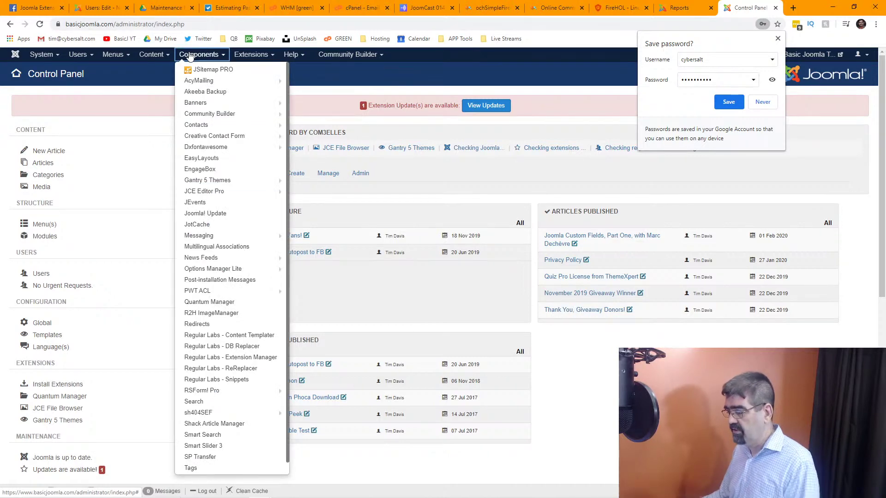
{"action": "left_click", "coordinate": [205, 24]}
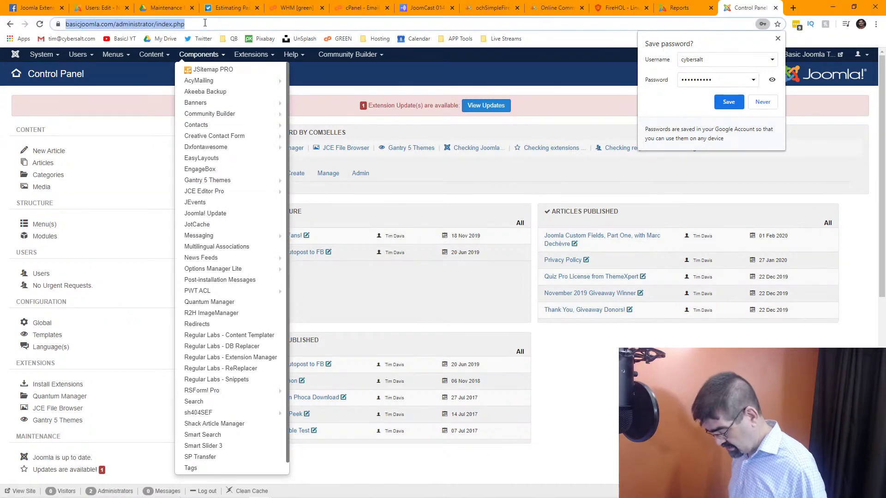
Log in to the cybersalt.org administrator and open Components > Admin Tools.
{"action": "type", "text": "cybersalt"}
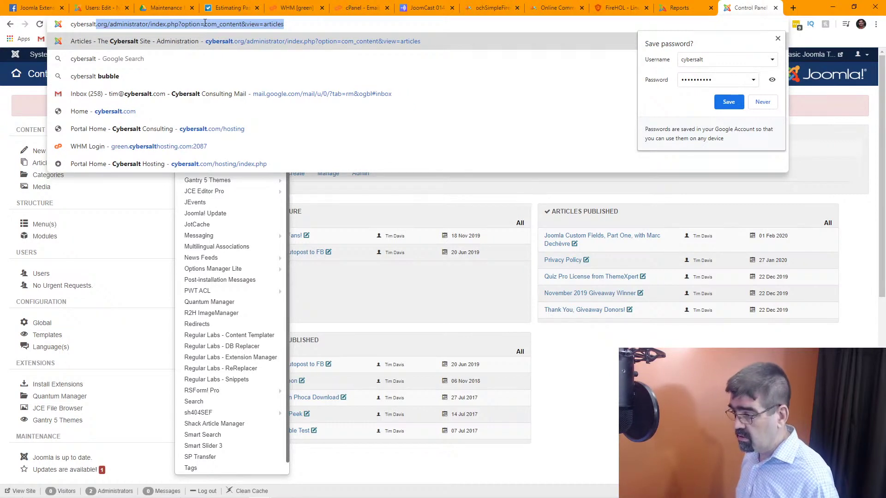
{"action": "key", "text": "Return"}
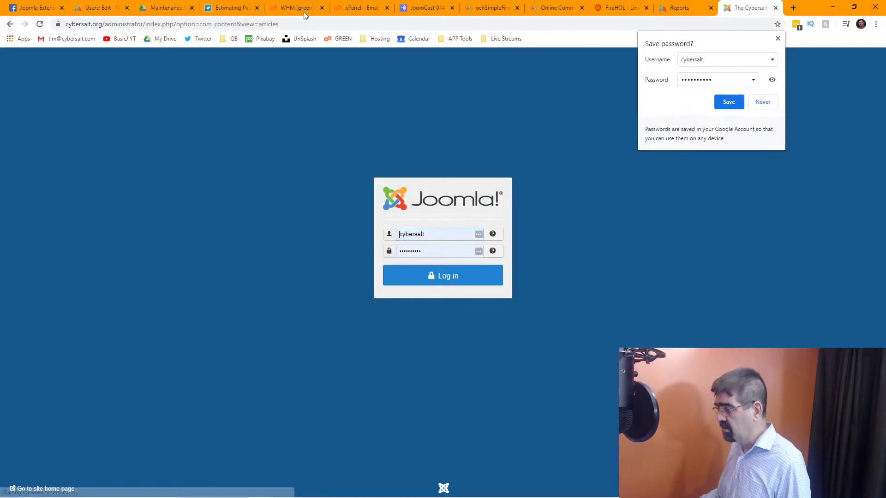
{"action": "left_click", "coordinate": [442, 284]}
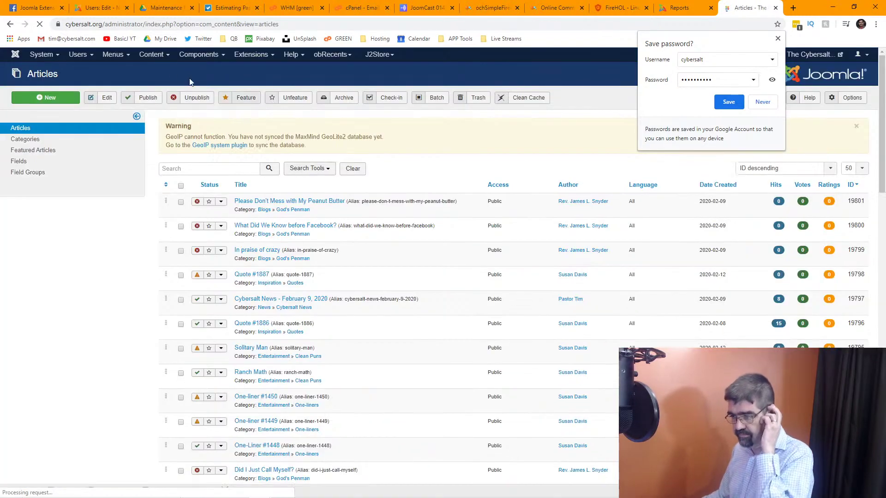
{"action": "left_click", "coordinate": [180, 59]}
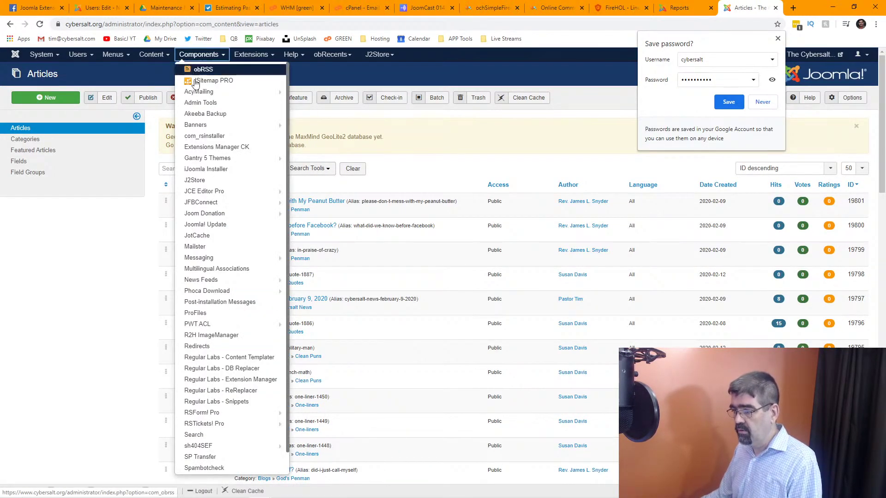
{"action": "left_click", "coordinate": [222, 107]}
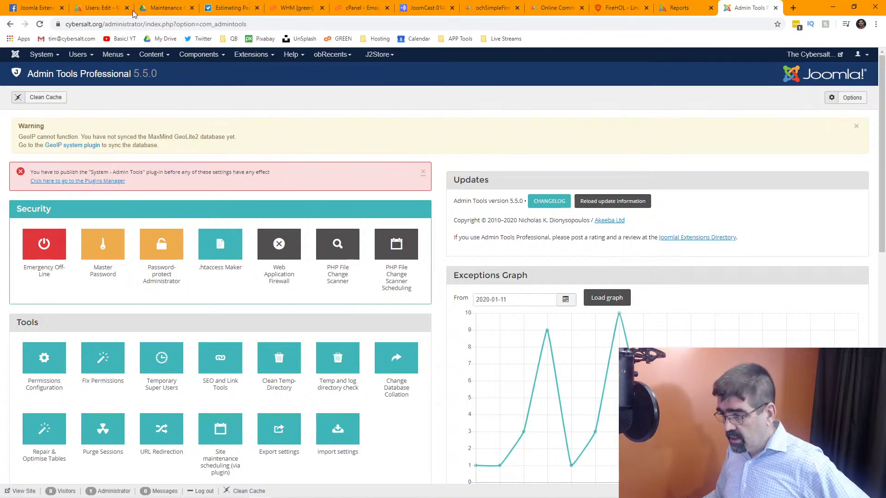
Close the nosecrets user edit form and log back in with a replaced username.
{"action": "left_click", "coordinate": [105, 9]}
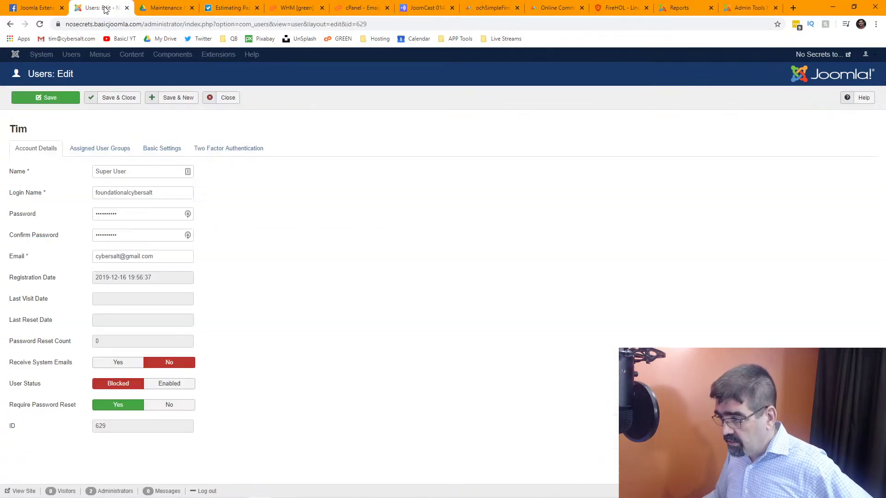
{"action": "left_click", "coordinate": [226, 99]}
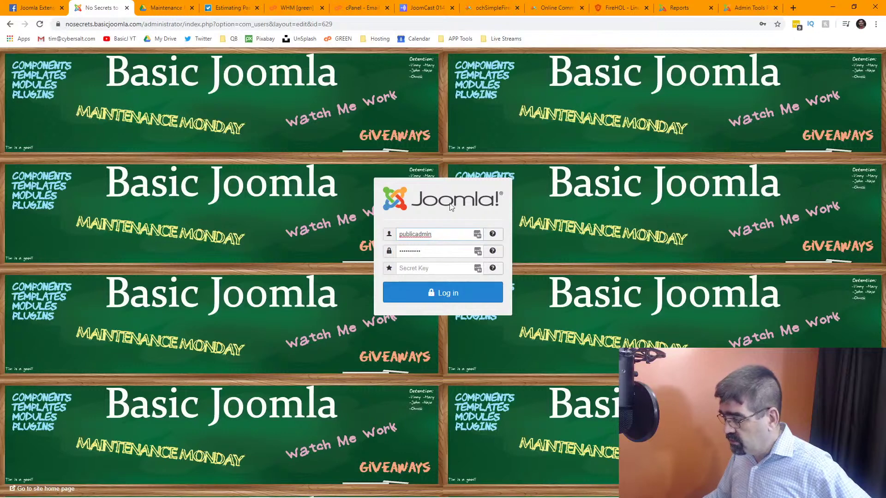
{"action": "left_click", "coordinate": [455, 296]}
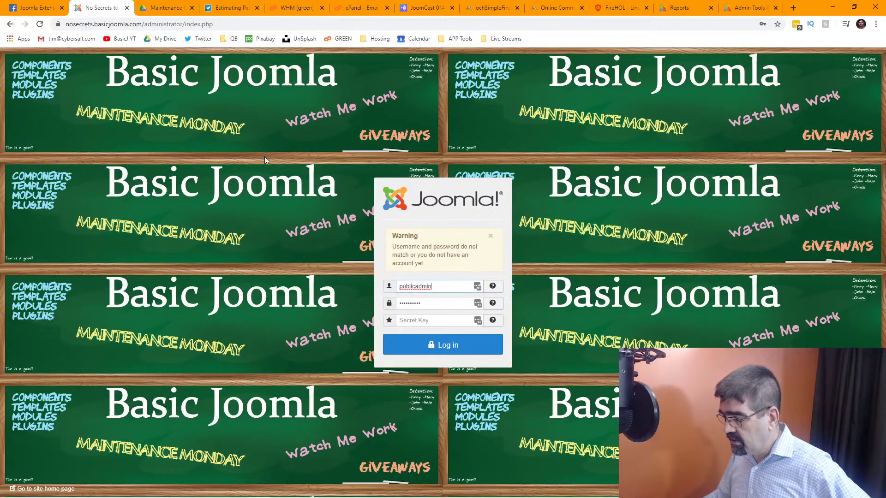
{"action": "double_click", "coordinate": [459, 286]}
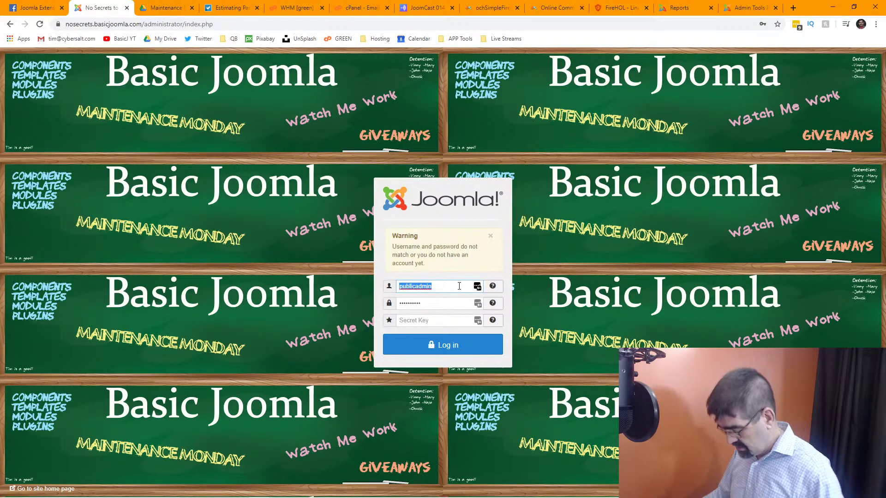
{"action": "type", "text": "cybersalt"}
{"action": "key", "text": "Tab"}
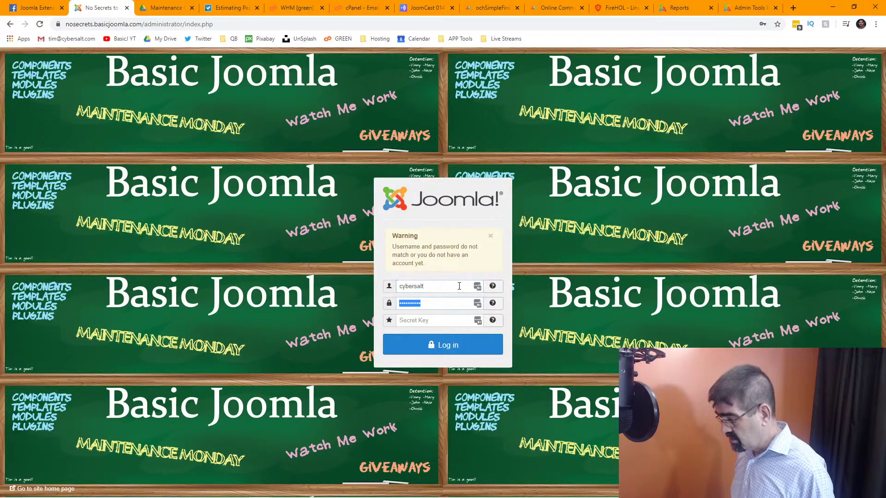
{"action": "left_click", "coordinate": [455, 342]}
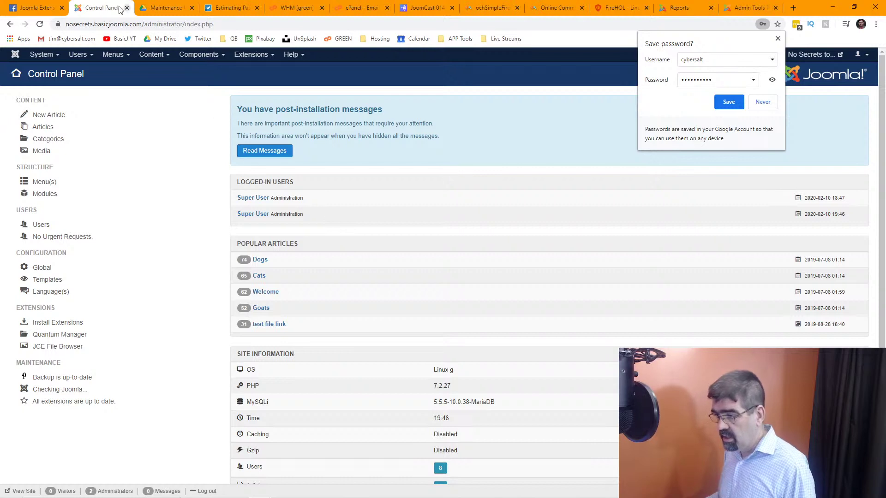
Open Admin Tools' Emergency Off-Line page, dismissing Chrome's save-password prompt.
{"action": "left_click", "coordinate": [204, 56]}
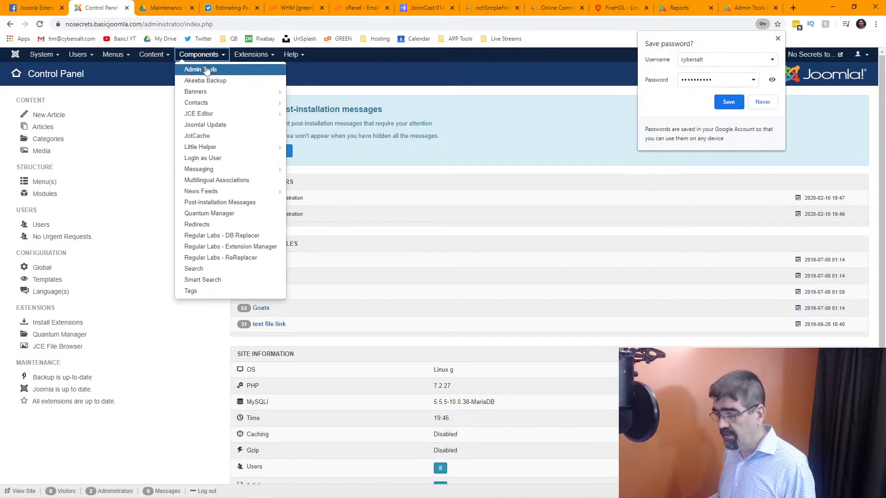
{"action": "left_click", "coordinate": [206, 67]}
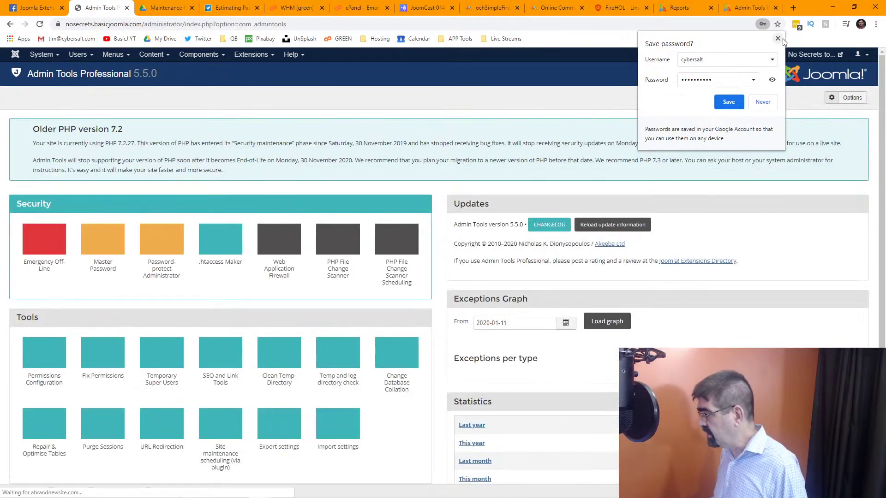
{"action": "left_click", "coordinate": [779, 39]}
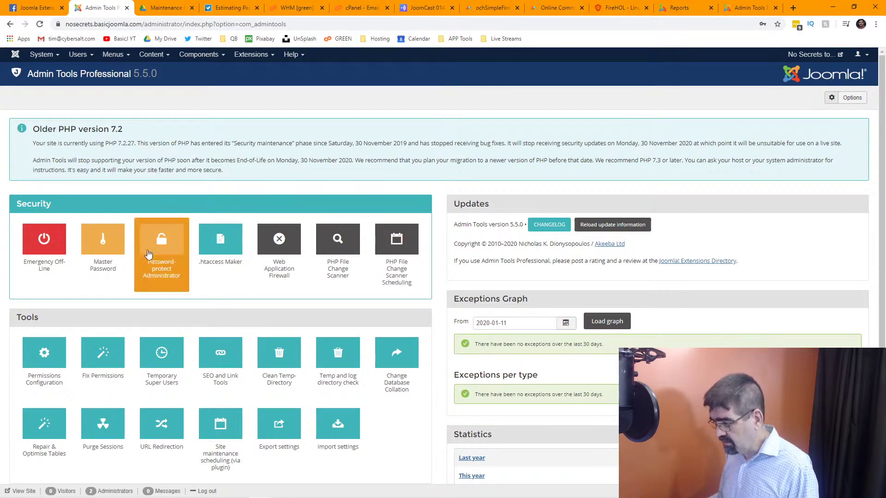
{"action": "left_click", "coordinate": [37, 253]}
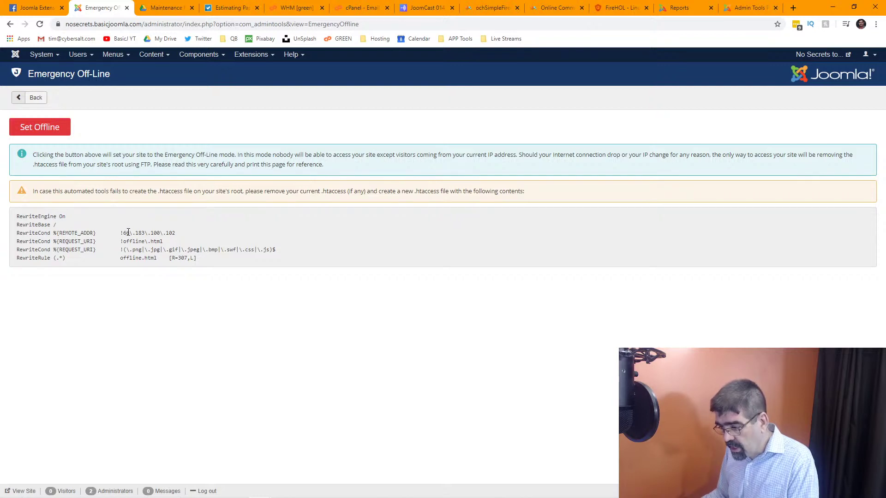
{"action": "left_click_drag", "start_coordinate": [124, 233], "coordinate": [176, 237]}
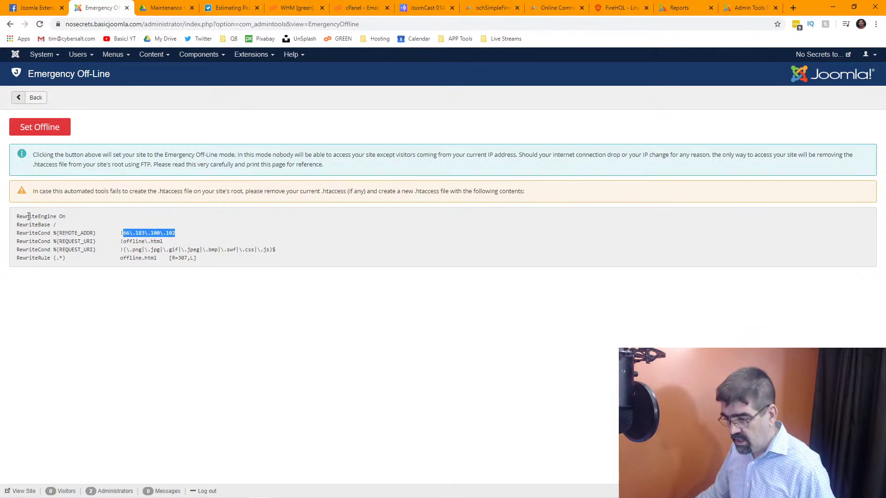
{"action": "left_click_drag", "start_coordinate": [17, 217], "coordinate": [220, 261]}
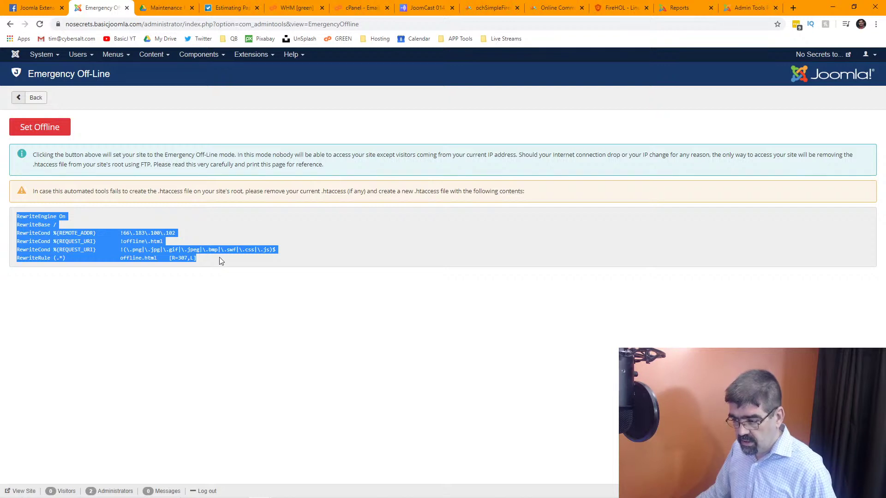
{"action": "left_click", "coordinate": [220, 259]}
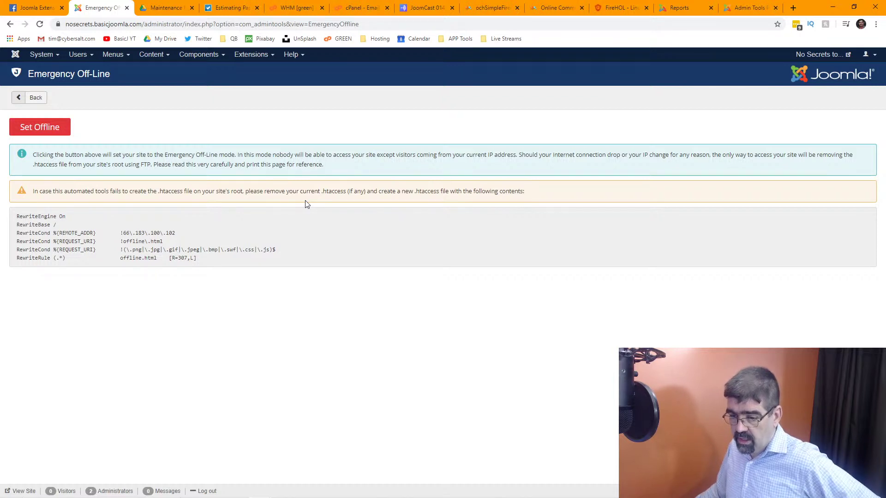
{"action": "right_click", "coordinate": [290, 190]}
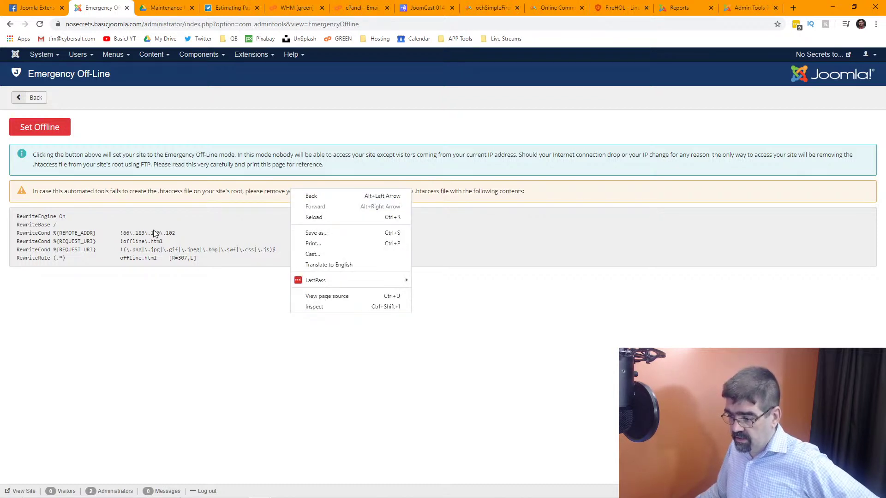
{"action": "left_click", "coordinate": [155, 232]}
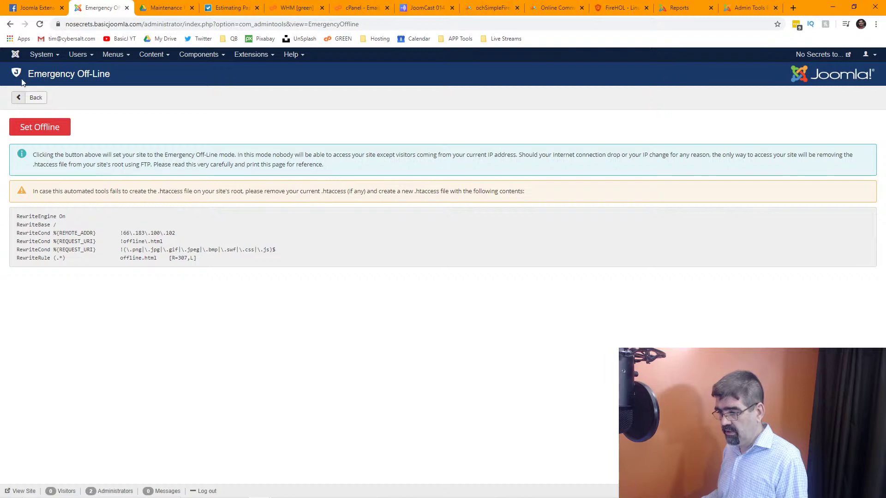
Open the system options and scroll the basicjoo_jos10 table list to the jos_admintools tables.
{"action": "left_click", "coordinate": [47, 59]}
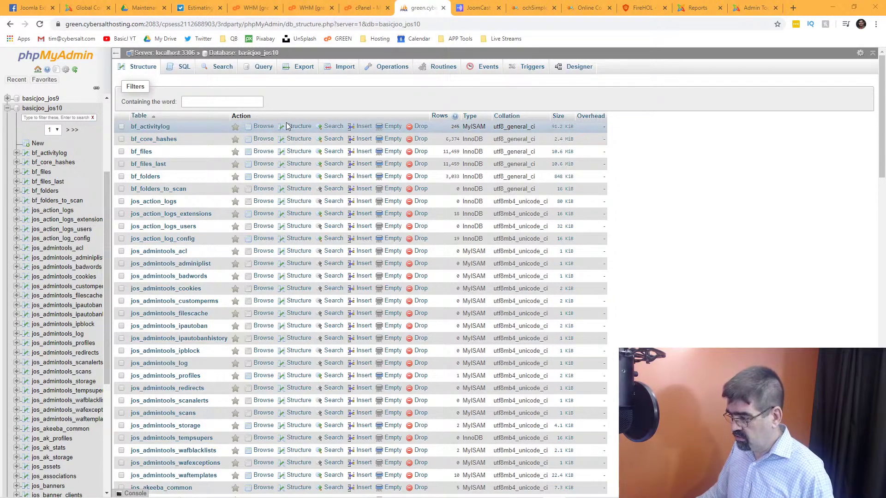
{"action": "scroll", "coordinate": [287, 126], "scroll_direction": "down", "scroll_amount": 2}
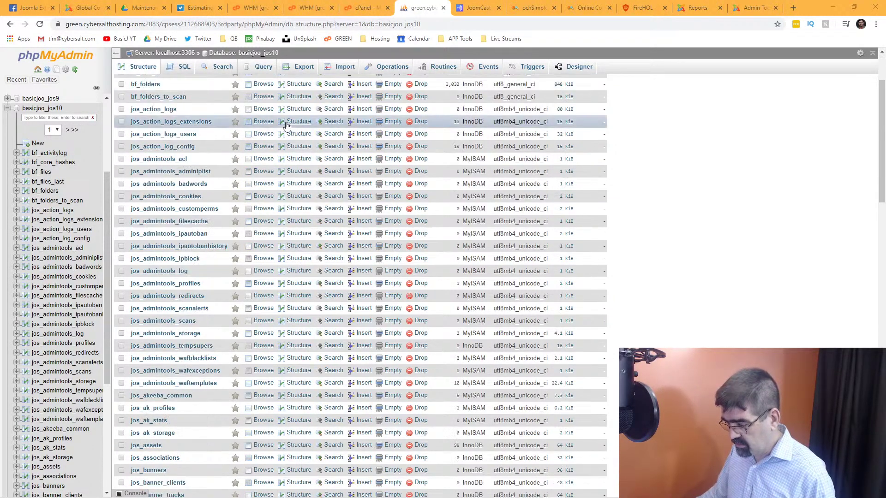
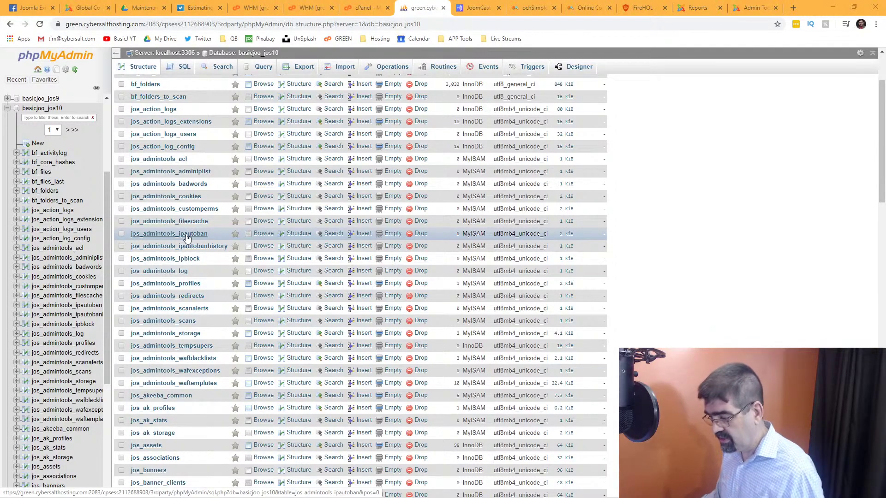
Select jos_admintools_acl through jos_admintools_waftemplates and attempt to drop them.
{"action": "left_click", "coordinate": [121, 384]}
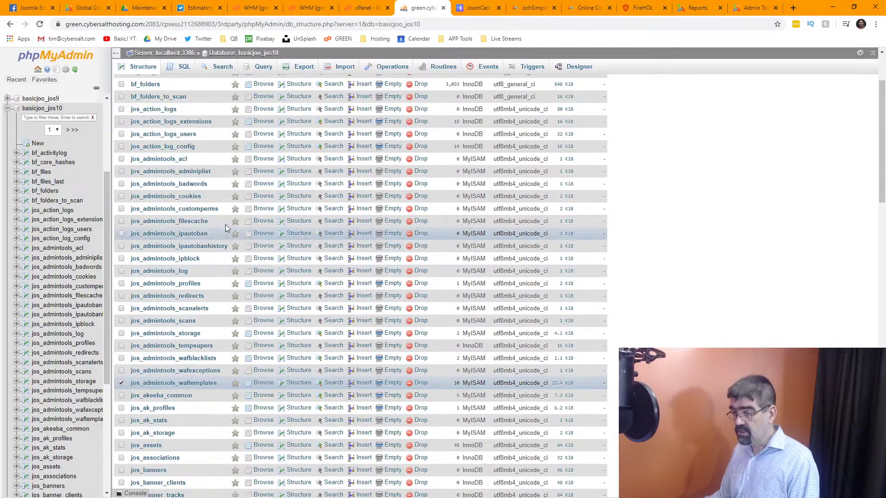
{"action": "left_click", "coordinate": [121, 160], "text": "shift"}
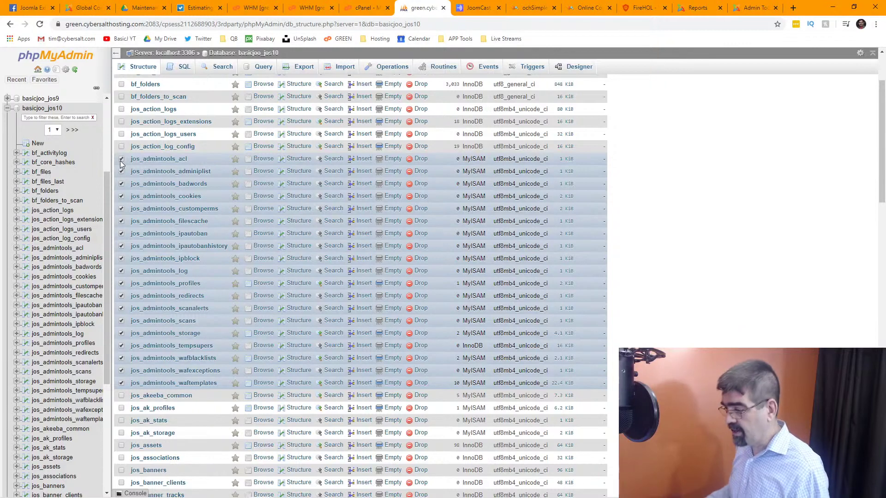
{"action": "scroll", "coordinate": [422, 238], "scroll_direction": "down", "scroll_amount": 15}
{"action": "scroll", "coordinate": [424, 244], "scroll_direction": "down", "scroll_amount": 8}
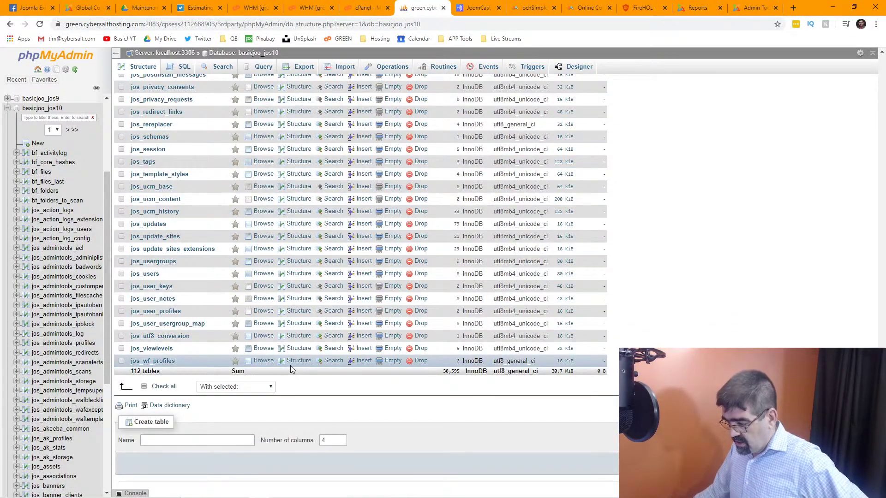
{"action": "left_click", "coordinate": [263, 391]}
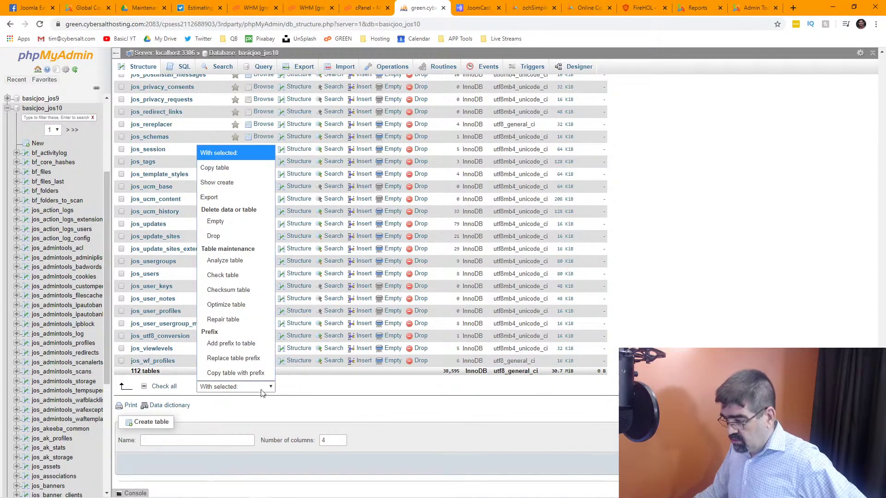
{"action": "left_click", "coordinate": [243, 237]}
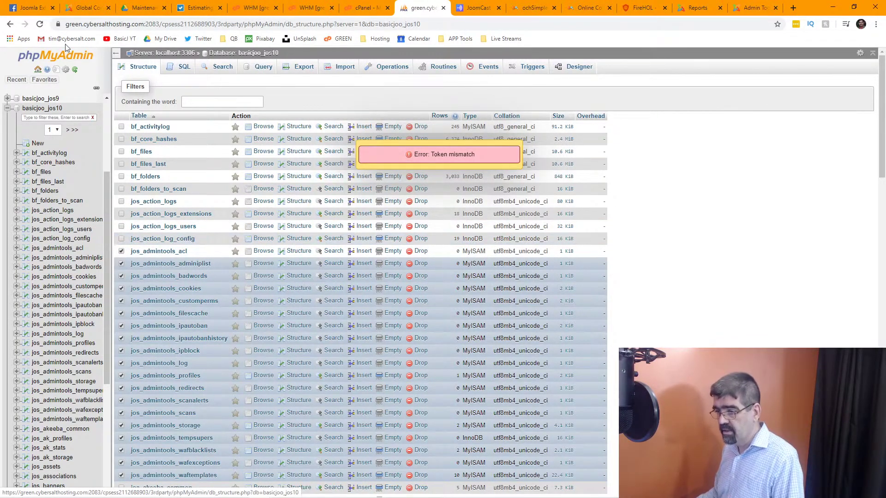
After the token error, reselect the jos_admintools_acl to waftemplates tables, drop them and confirm.
{"action": "left_click", "coordinate": [40, 24]}
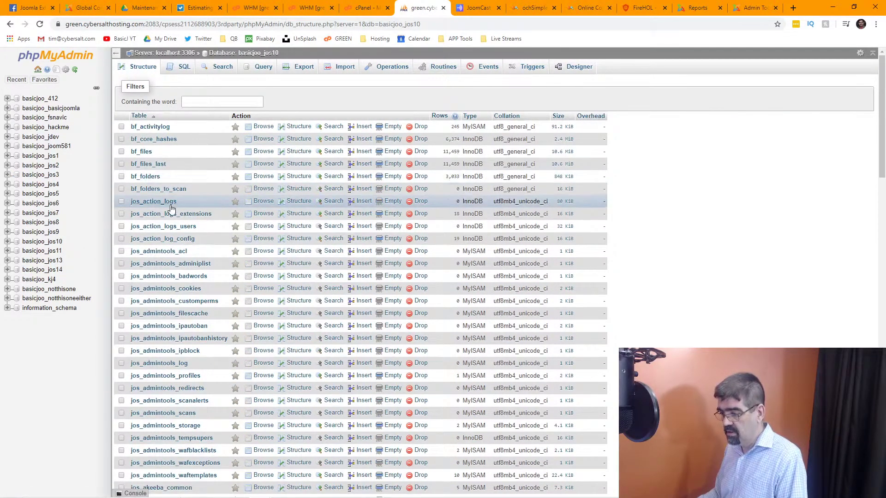
{"action": "left_click", "coordinate": [122, 251]}
{"action": "scroll", "coordinate": [123, 251], "scroll_direction": "down", "scroll_amount": 3}
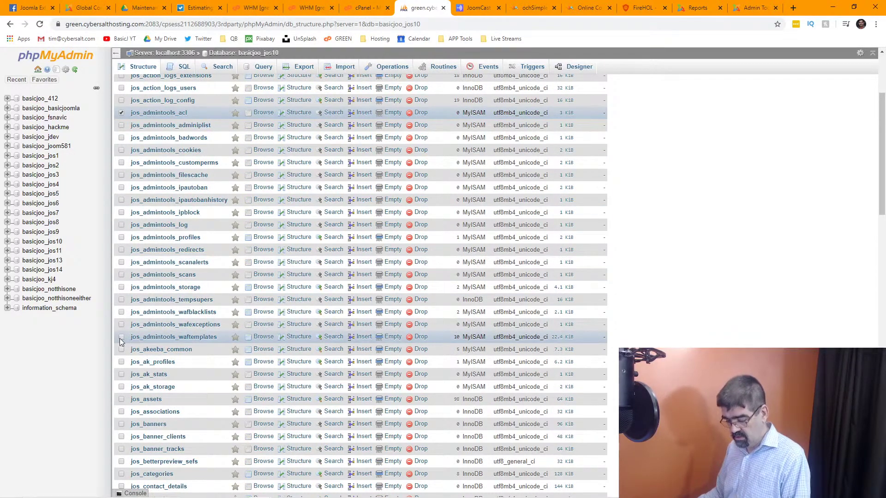
{"action": "left_click", "coordinate": [121, 338], "text": "shift"}
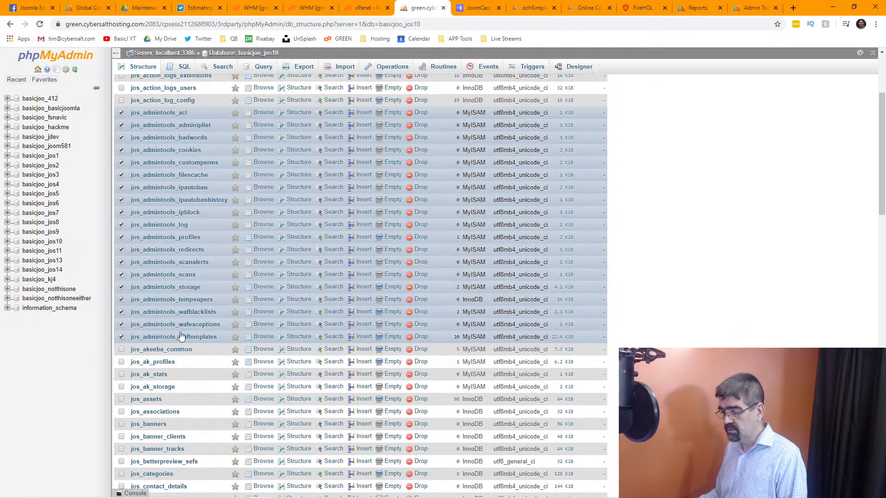
{"action": "scroll", "coordinate": [242, 431], "scroll_direction": "down", "scroll_amount": 15}
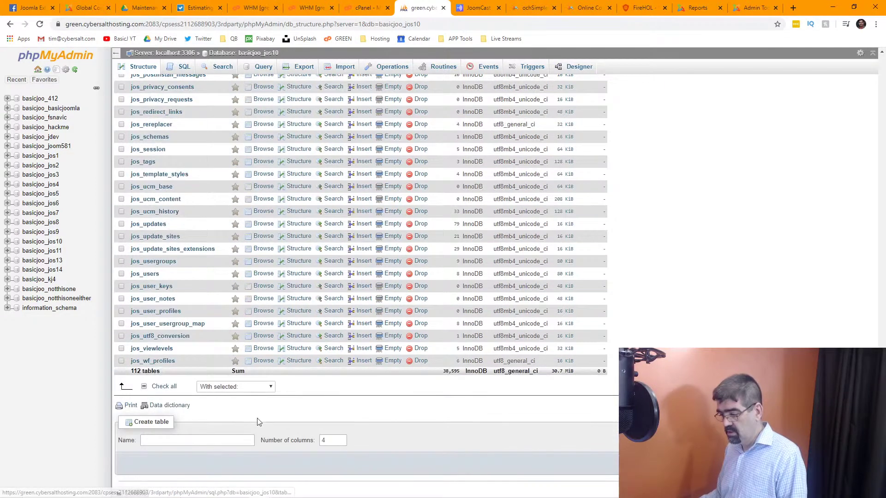
{"action": "left_click", "coordinate": [235, 387]}
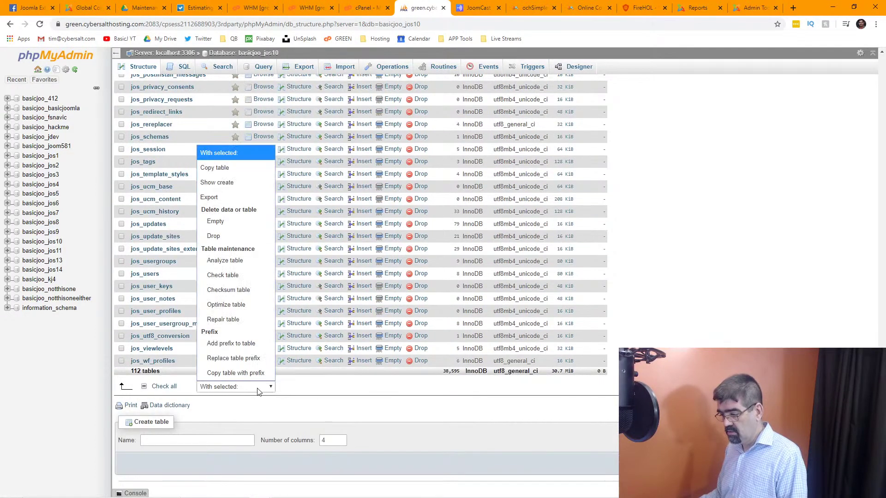
{"action": "left_click", "coordinate": [249, 240]}
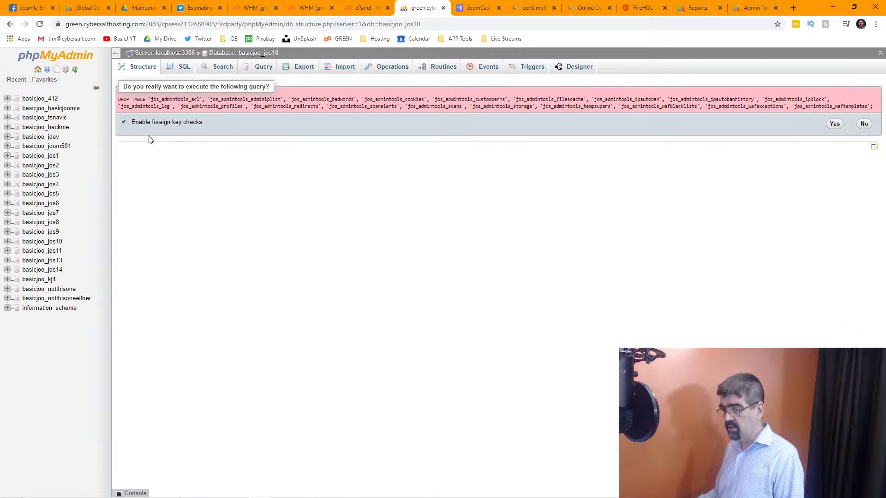
{"action": "left_click", "coordinate": [834, 124]}
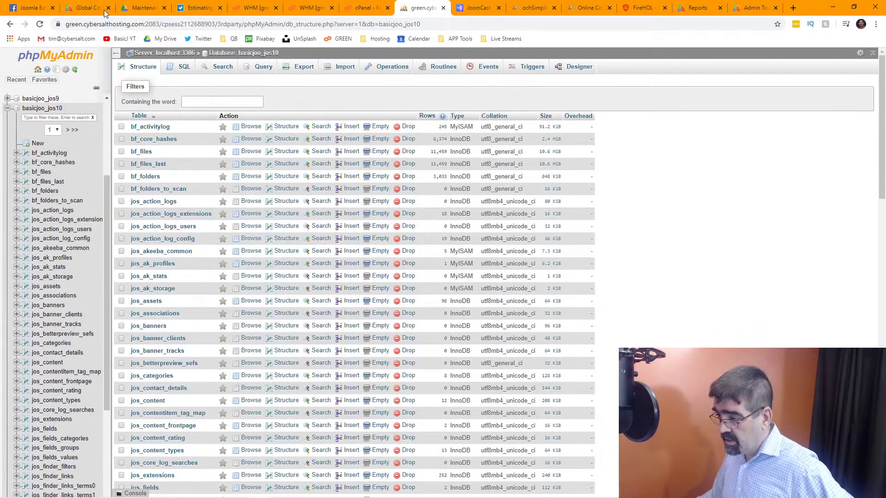
In Joomla Administrator, open the Admin Tools component and the extension Discover page.
{"action": "left_click", "coordinate": [89, 11]}
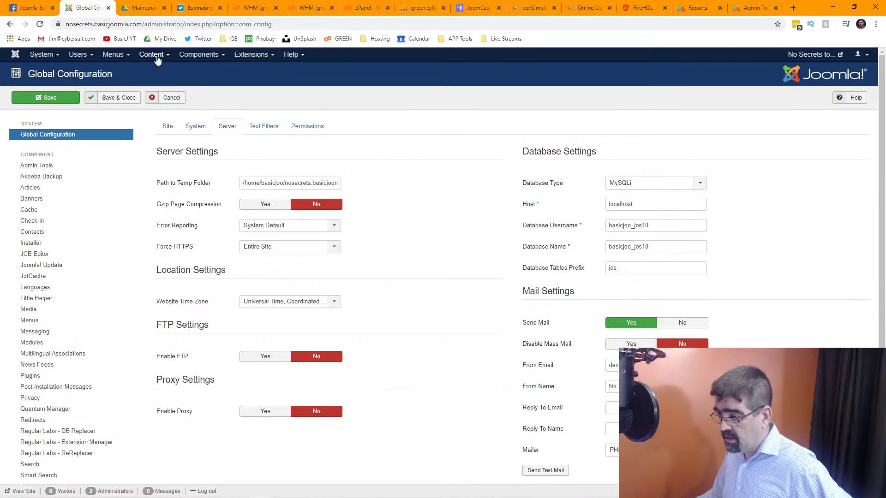
{"action": "left_click", "coordinate": [196, 55]}
{"action": "left_click", "coordinate": [195, 69]}
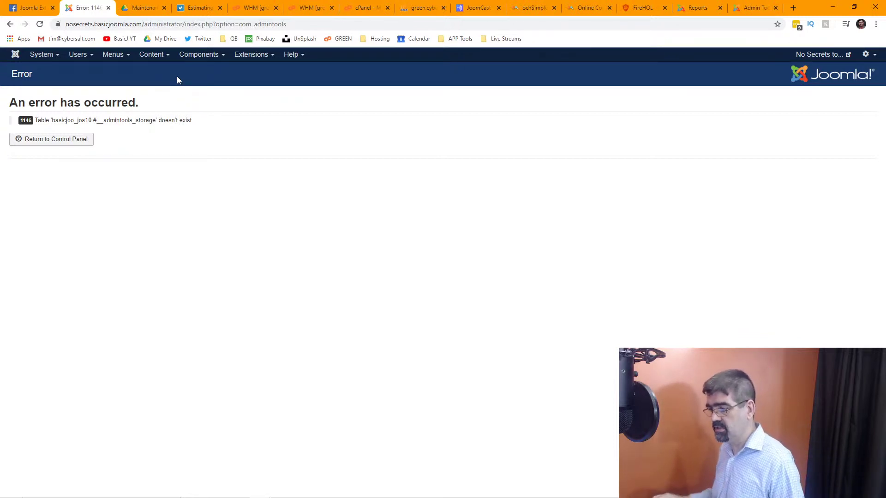
{"action": "left_click", "coordinate": [253, 56]}
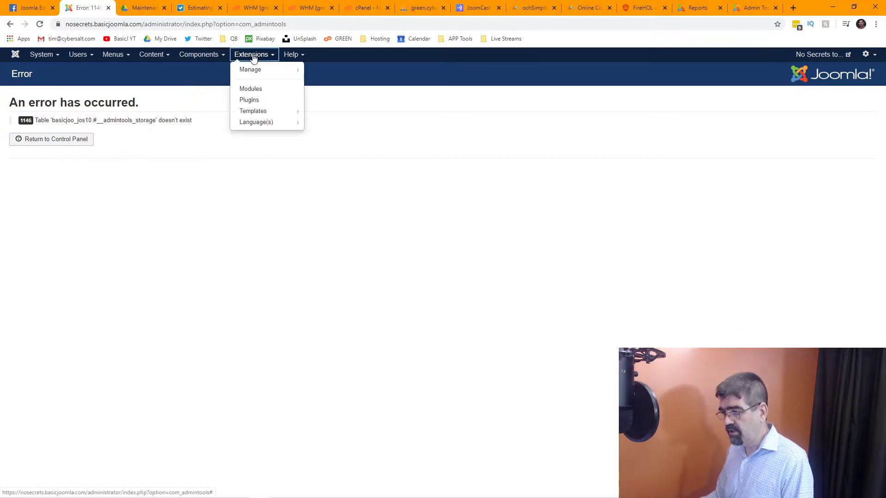
{"action": "mouse_move", "coordinate": [255, 71]}
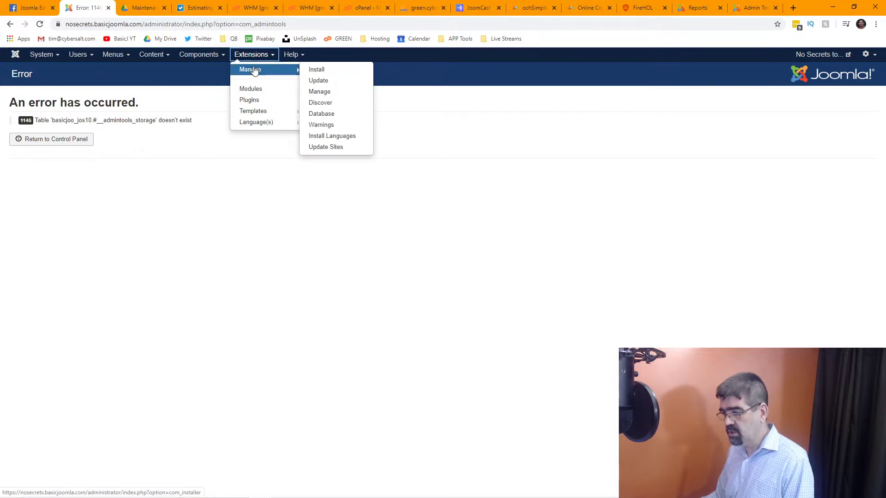
{"action": "left_click", "coordinate": [319, 104]}
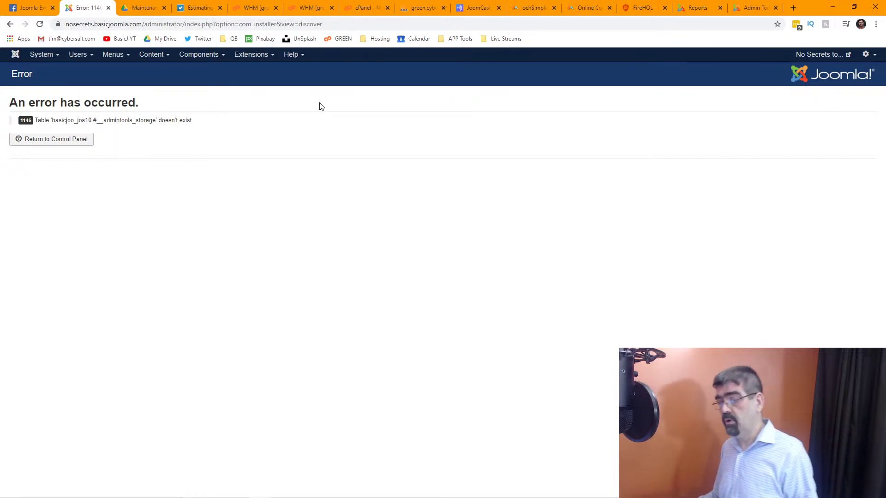
Open the extension Manage and Install pages, then the articles list.
{"action": "left_click", "coordinate": [254, 56]}
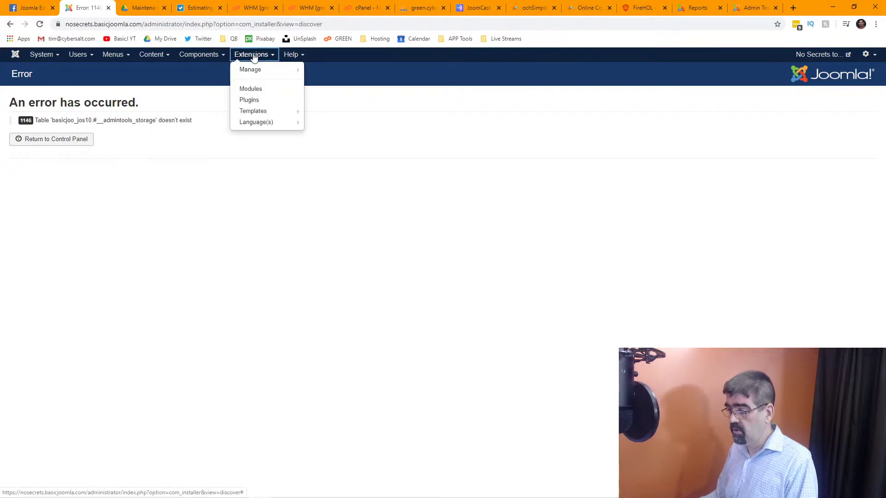
{"action": "mouse_move", "coordinate": [260, 70]}
{"action": "left_click", "coordinate": [340, 91]}
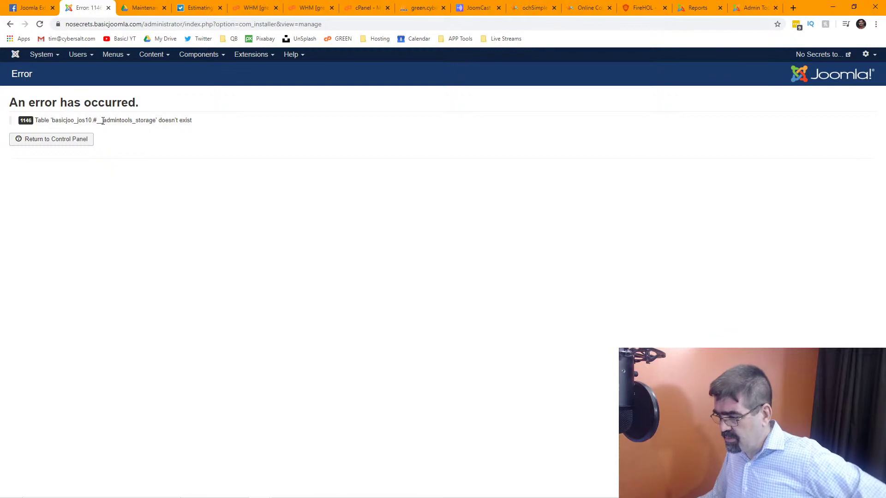
{"action": "left_click", "coordinate": [258, 61]}
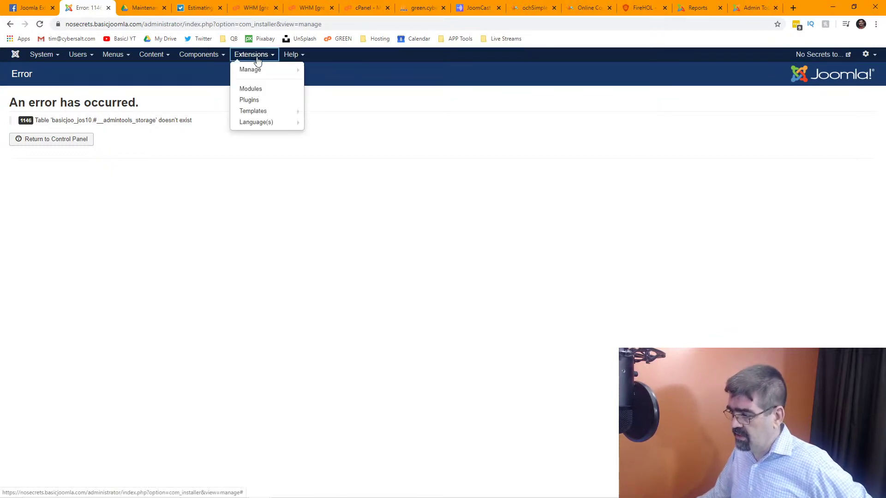
{"action": "mouse_move", "coordinate": [260, 70]}
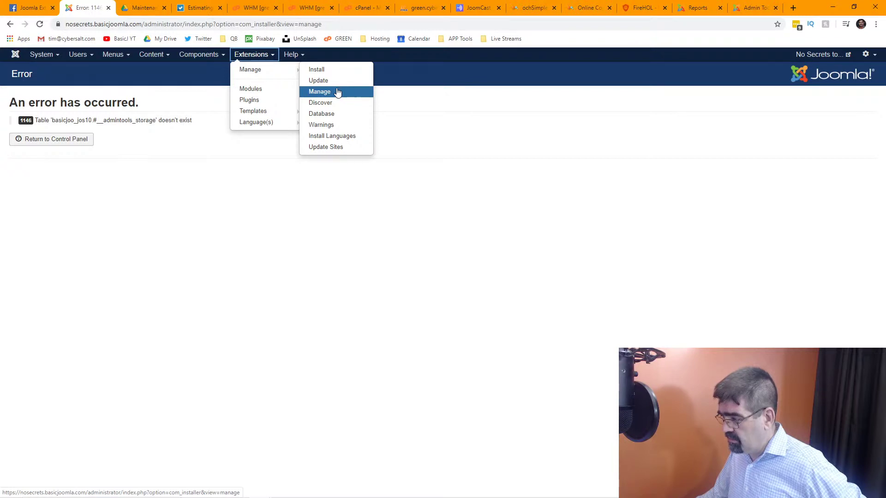
{"action": "left_click", "coordinate": [335, 73]}
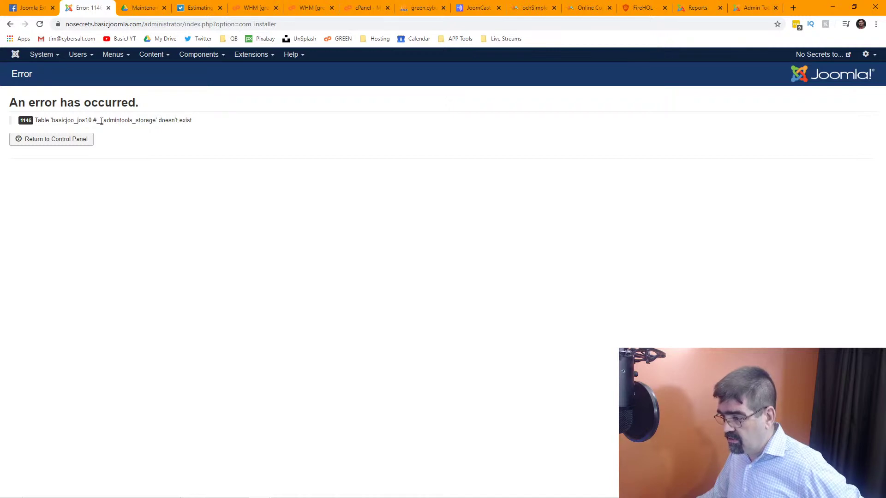
{"action": "left_click", "coordinate": [153, 68]}
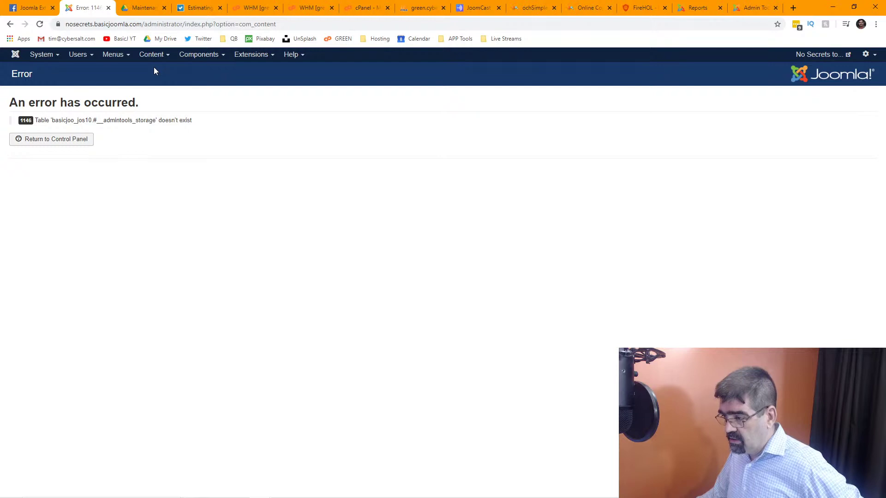
Retry the extension Install page, then go back to phpMyAdmin.
{"action": "left_click", "coordinate": [195, 59]}
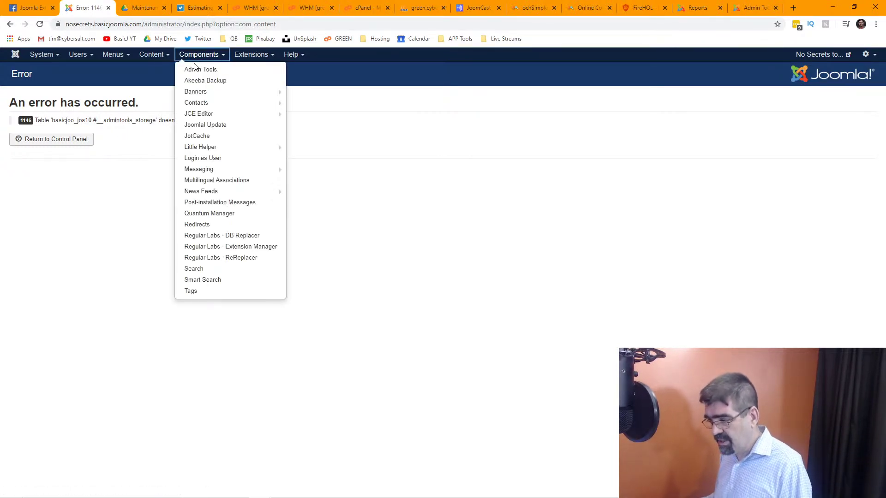
{"action": "left_click", "coordinate": [253, 59]}
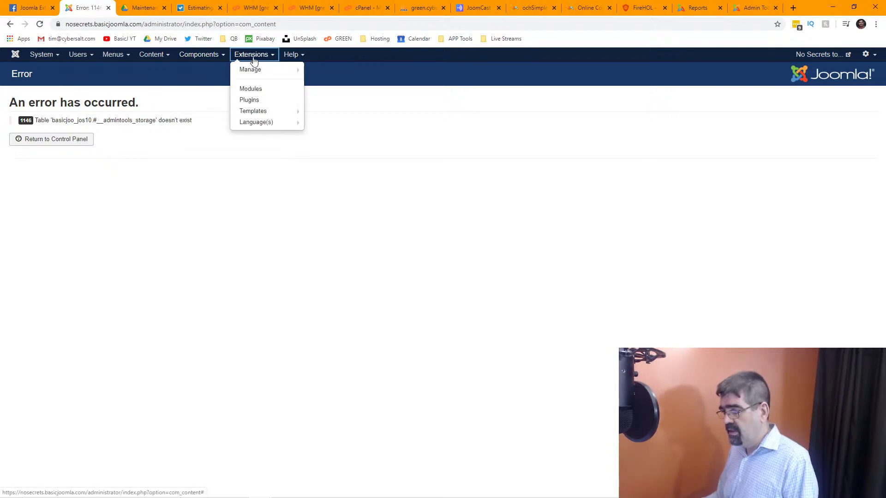
{"action": "mouse_move", "coordinate": [268, 70]}
{"action": "left_click", "coordinate": [318, 70]}
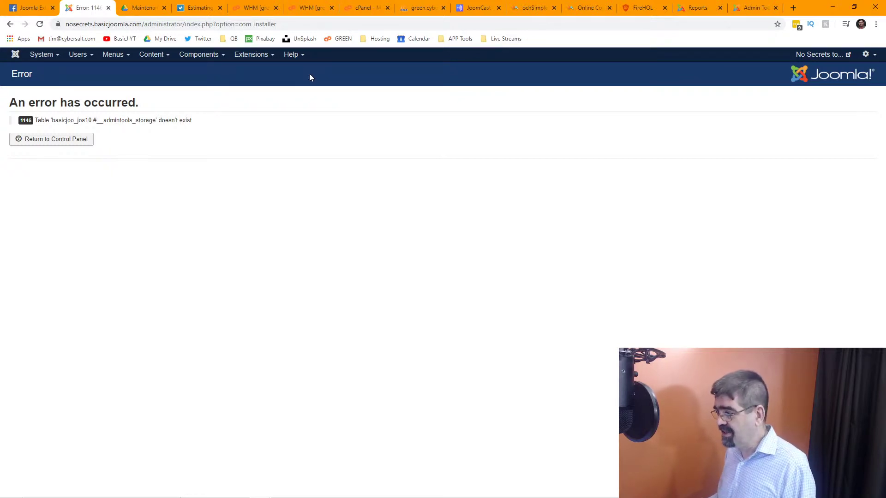
{"action": "left_click", "coordinate": [425, 10]}
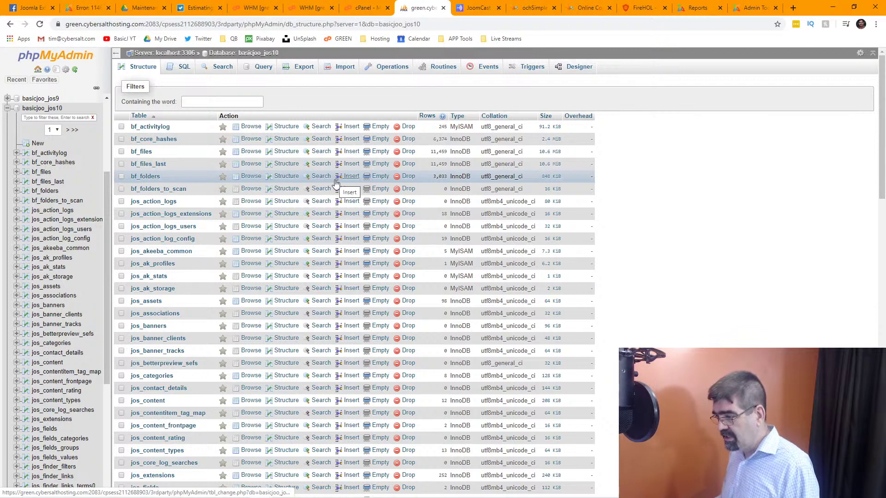
Search every table of the database for 'admintools' and view the jos_extensions matches.
{"action": "left_click", "coordinate": [223, 69]}
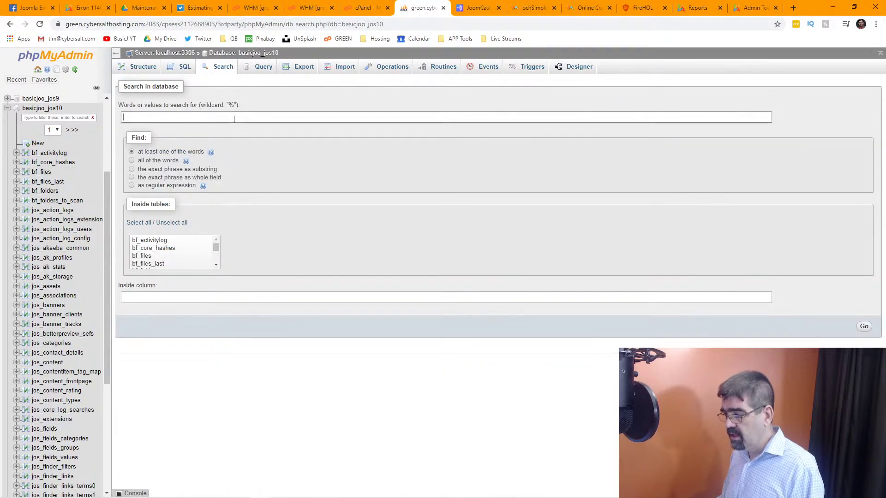
{"action": "left_click", "coordinate": [235, 119]}
{"action": "type", "text": "adminto"}
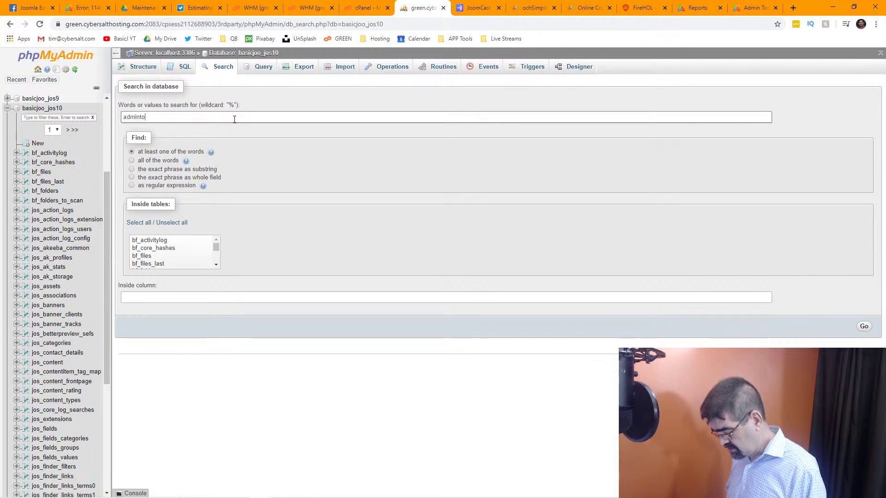
{"action": "type", "text": "ols"}
{"action": "left_click", "coordinate": [138, 224]}
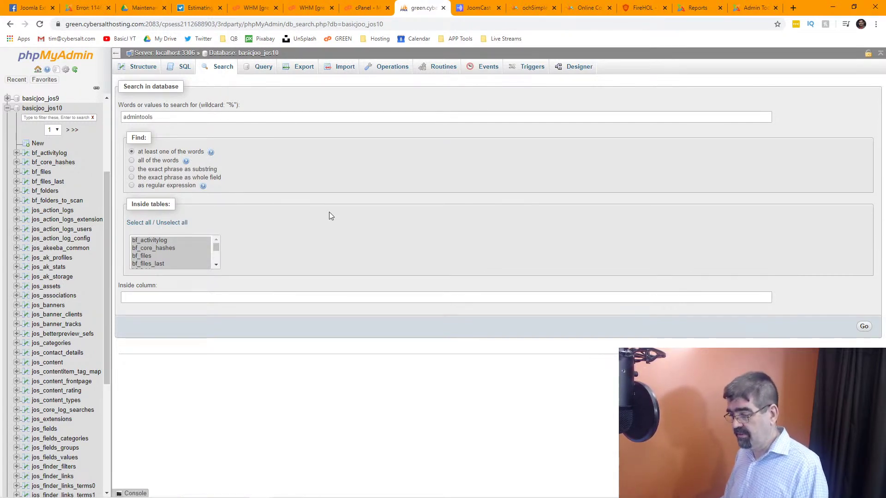
{"action": "left_click", "coordinate": [865, 327]}
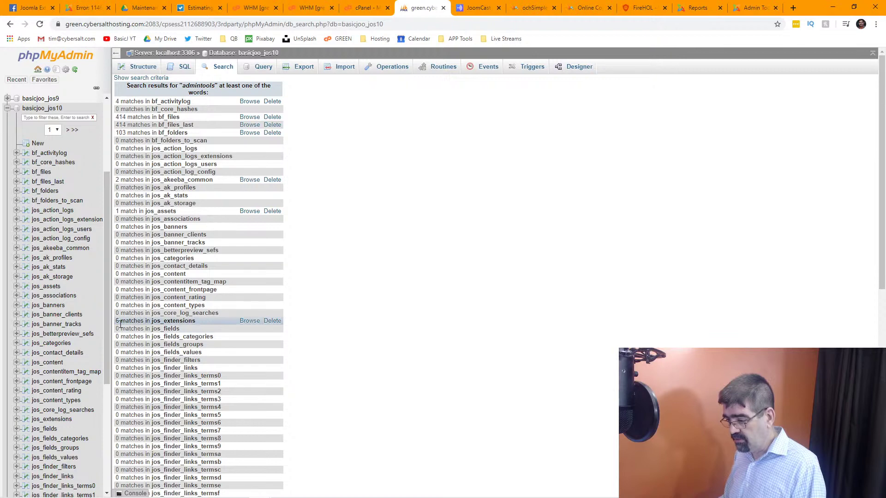
{"action": "left_click", "coordinate": [249, 321]}
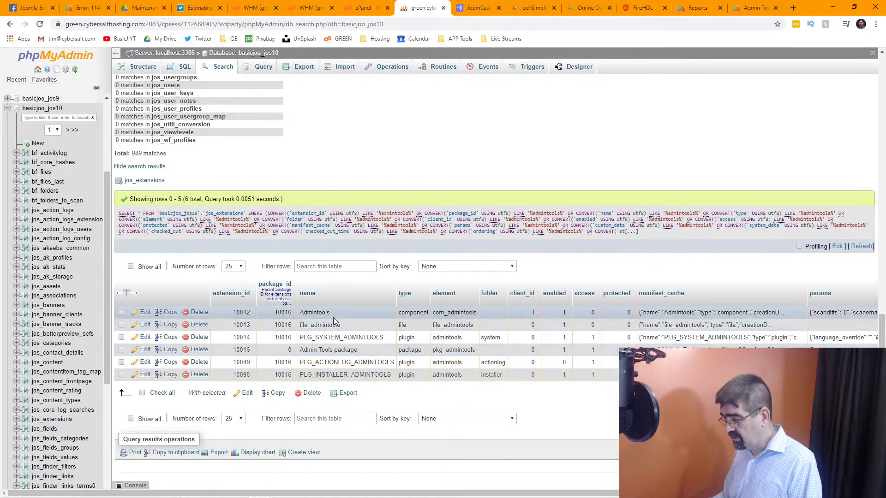
Set the Admintools enabled value to 0 and PLG_SYSTEM_ADMINTOOLS access to 0.
{"action": "double_click", "coordinate": [565, 313]}
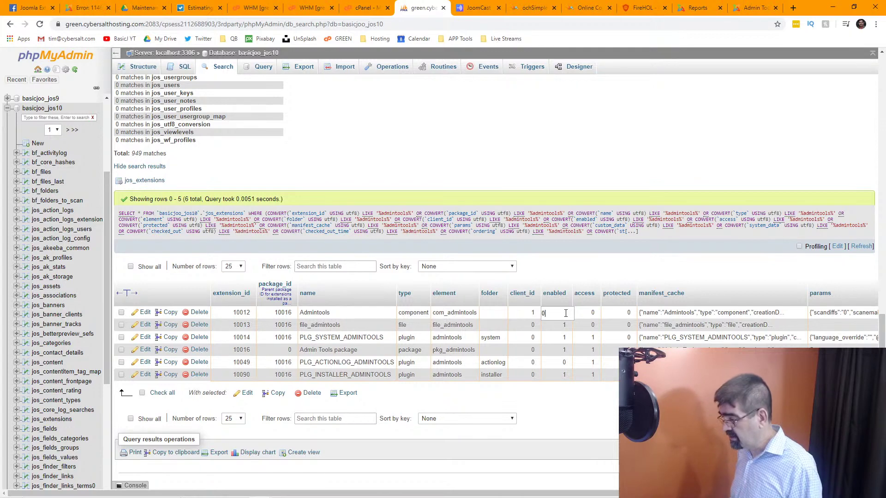
{"action": "key", "text": "Return"}
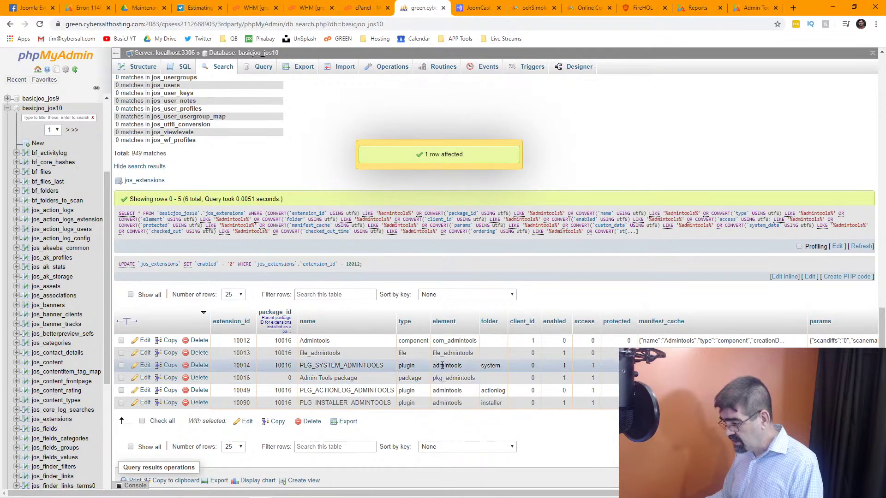
{"action": "double_click", "coordinate": [593, 366]}
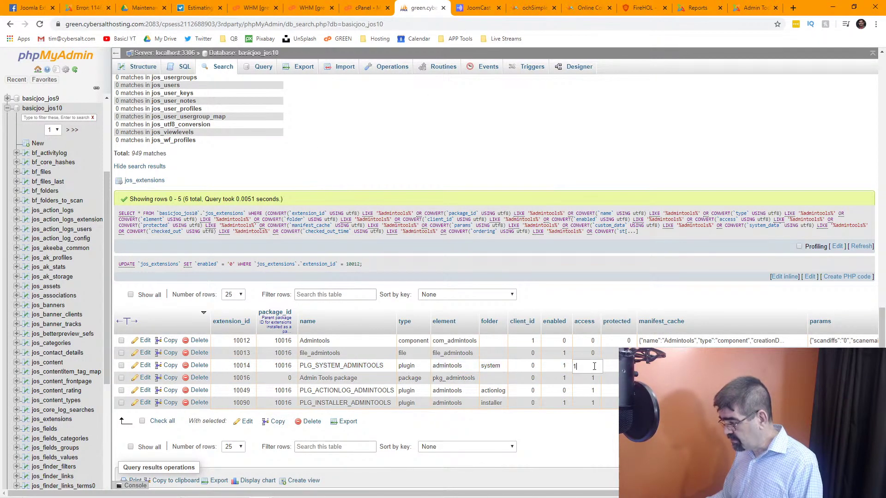
{"action": "type", "text": "0"}
{"action": "key", "text": "Return"}
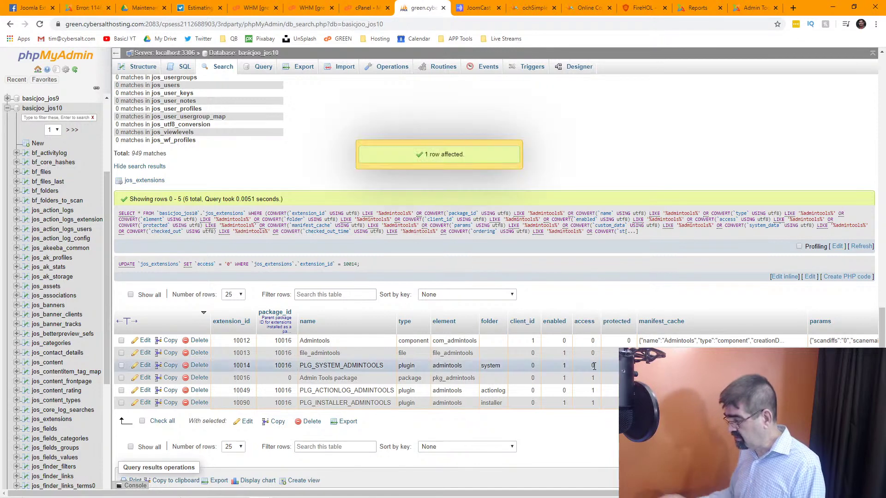
In Joomla Administrator, go to Extensions: Discover and run the Discover scan twice.
{"action": "left_click", "coordinate": [89, 9]}
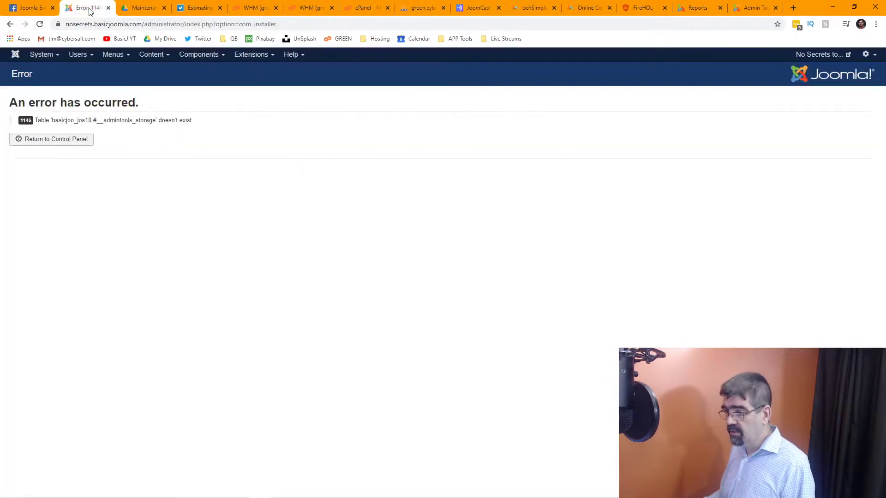
{"action": "left_click", "coordinate": [245, 56]}
{"action": "mouse_move", "coordinate": [249, 70]}
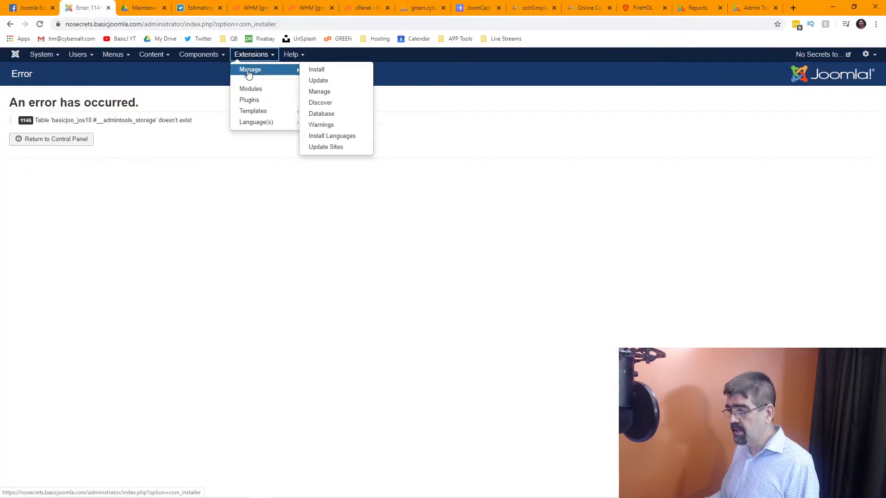
{"action": "left_click", "coordinate": [331, 92]}
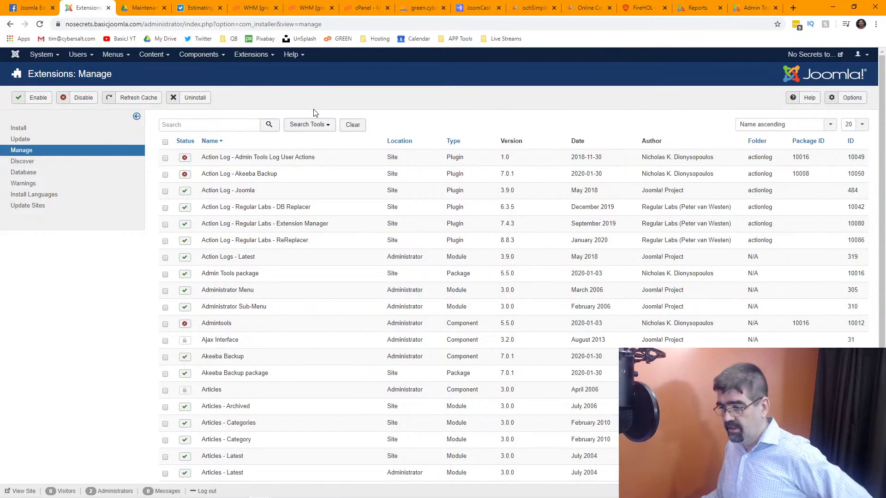
{"action": "left_click", "coordinate": [31, 165]}
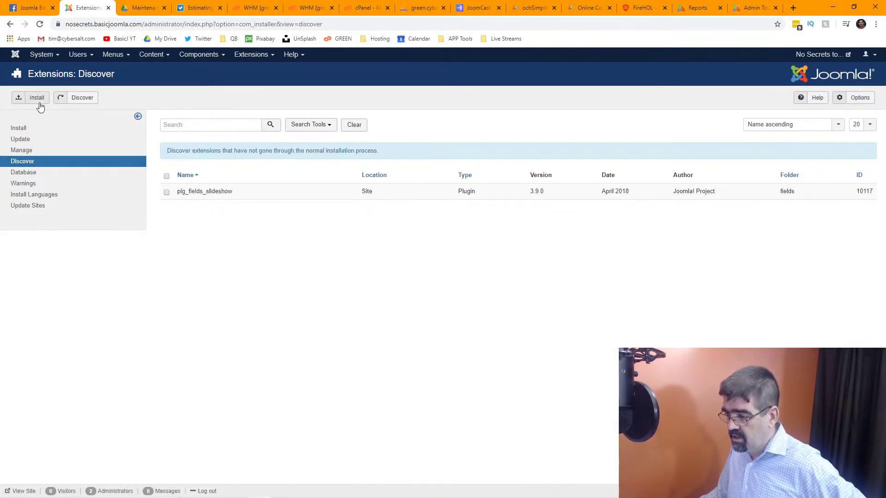
{"action": "left_click", "coordinate": [77, 101]}
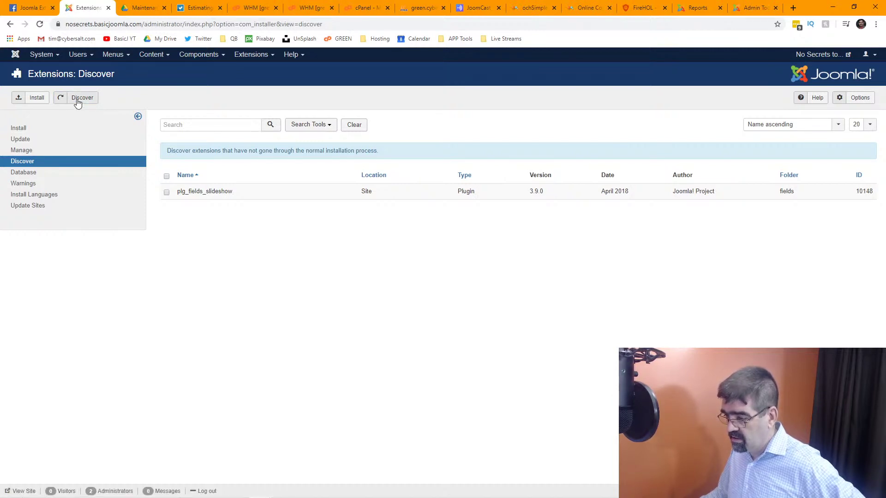
{"action": "left_click", "coordinate": [77, 103]}
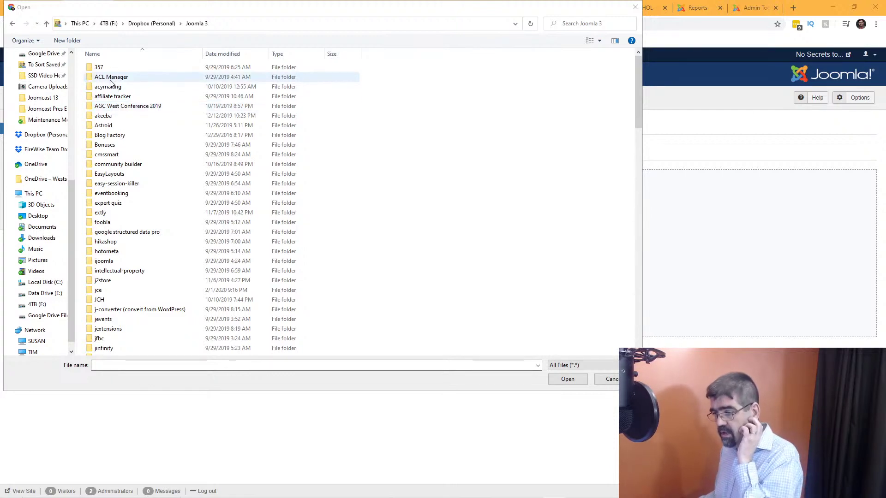
Install com_admintools-3.4.4-pro.zip from the akeeba folder.
{"action": "double_click", "coordinate": [103, 115]}
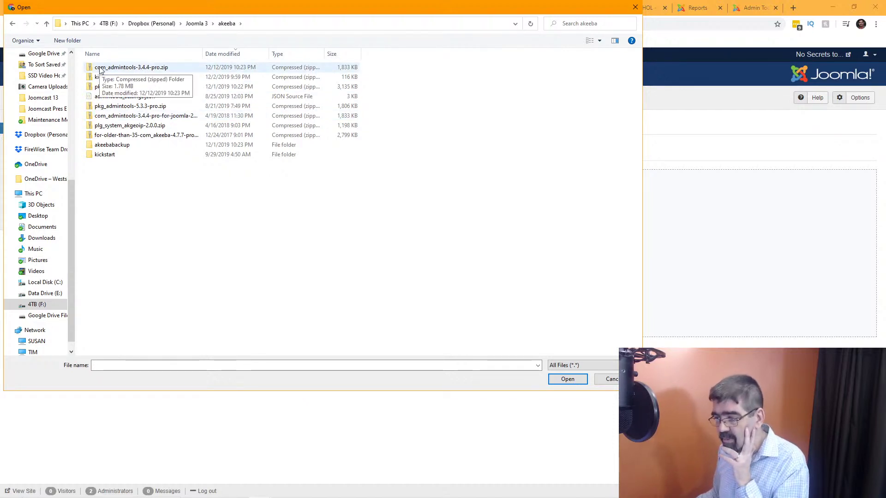
{"action": "left_click", "coordinate": [101, 70]}
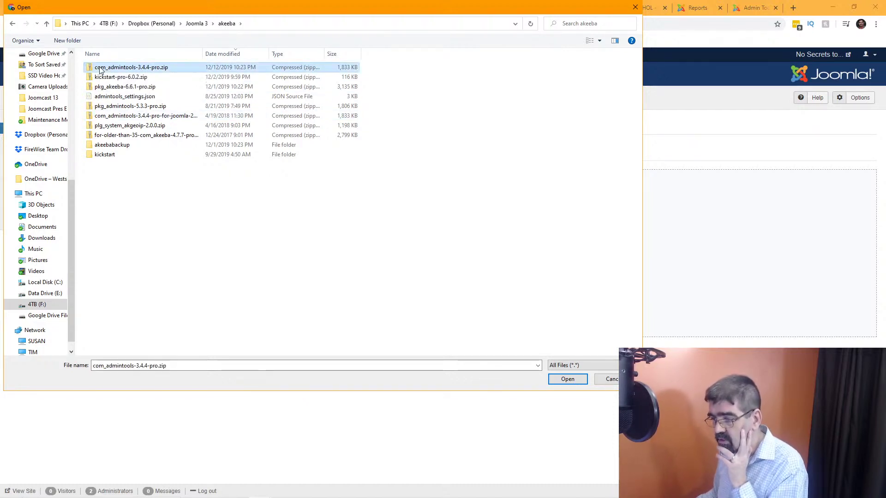
{"action": "left_click", "coordinate": [567, 379]}
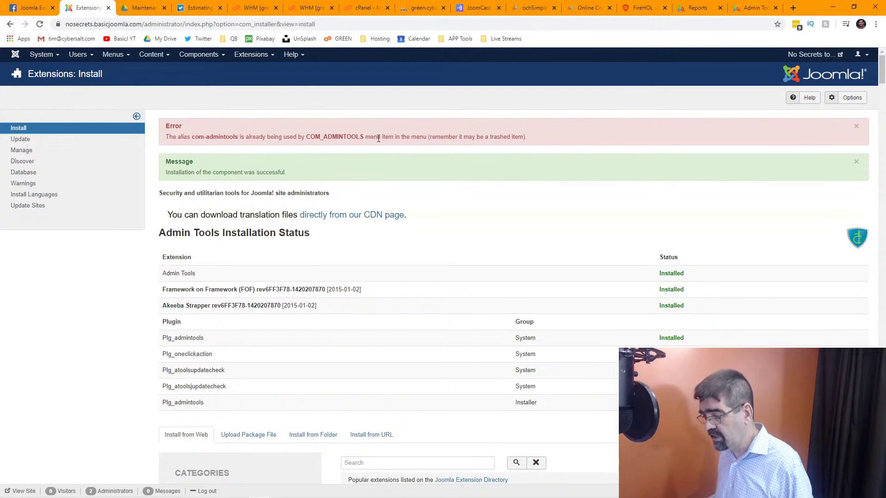
Check the Components menu and the Discover page, then switch to phpMyAdmin.
{"action": "left_click", "coordinate": [193, 59]}
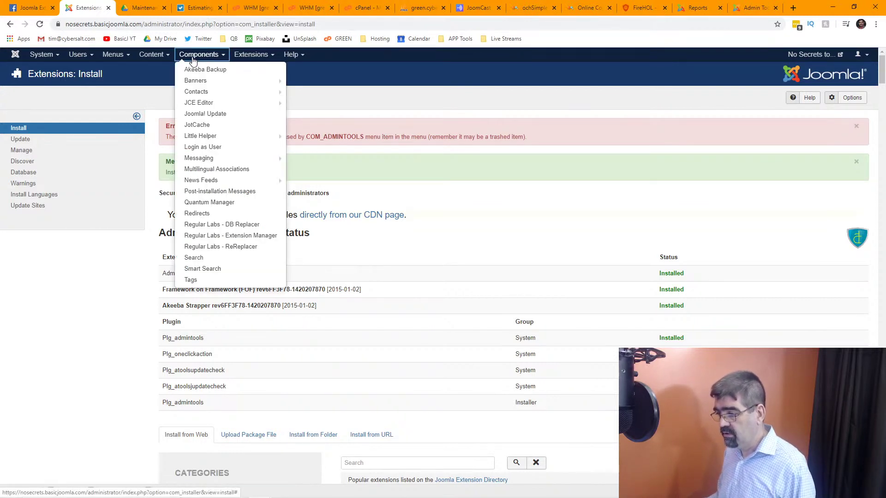
{"action": "left_click", "coordinate": [396, 91]}
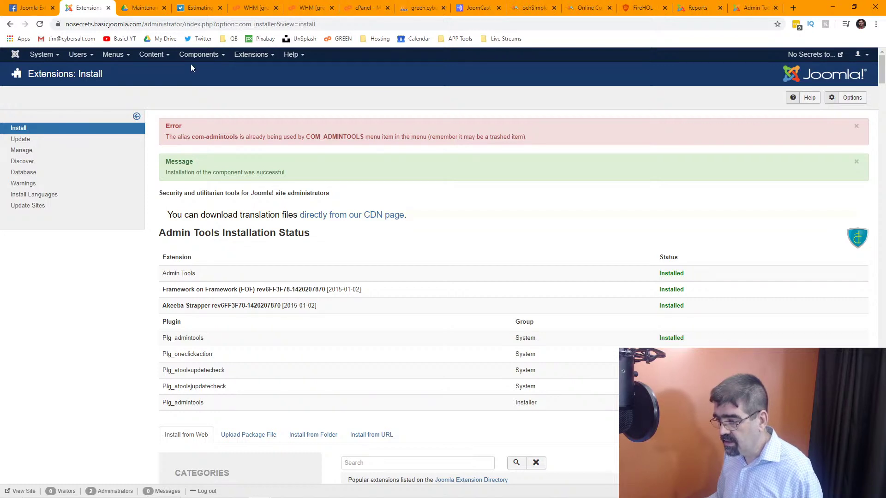
{"action": "left_click", "coordinate": [31, 163]}
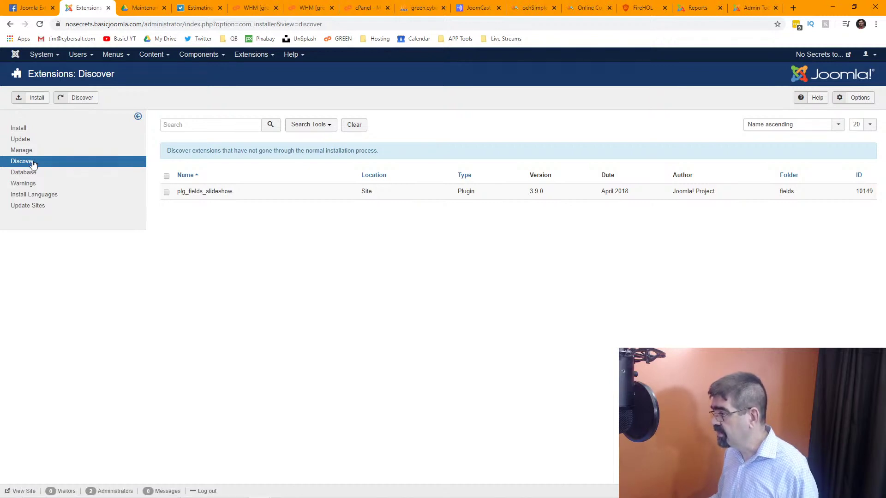
{"action": "left_click", "coordinate": [417, 9]}
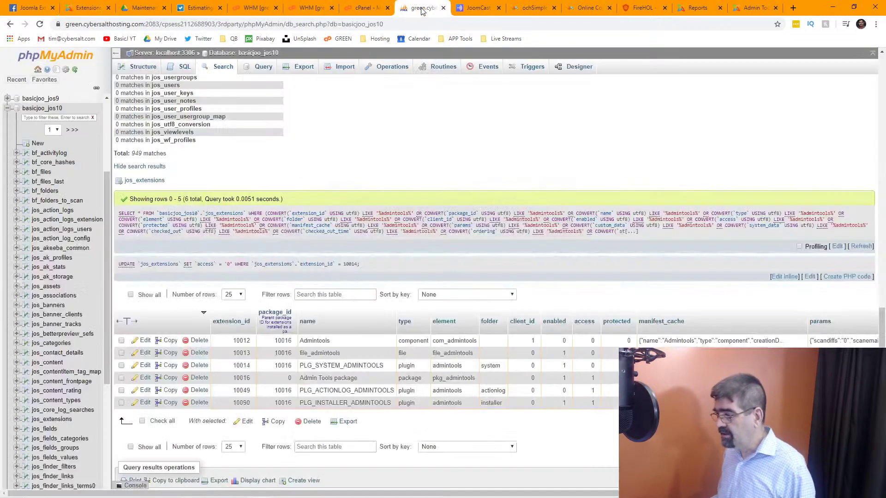
Change the enabled cells of Admintools (10012) and PLG_ACTIONLOG_ADMINTOOLS (10049) to 1 in jos_extensions.
{"action": "double_click", "coordinate": [564, 340]}
{"action": "type", "text": "0"}
{"action": "key", "text": "BackSpace"}
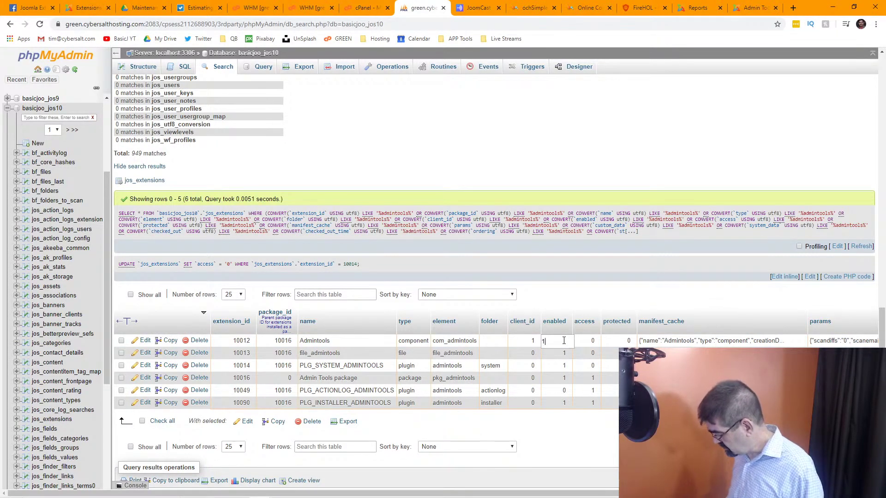
{"action": "type", "text": "1"}
{"action": "key", "text": "Return"}
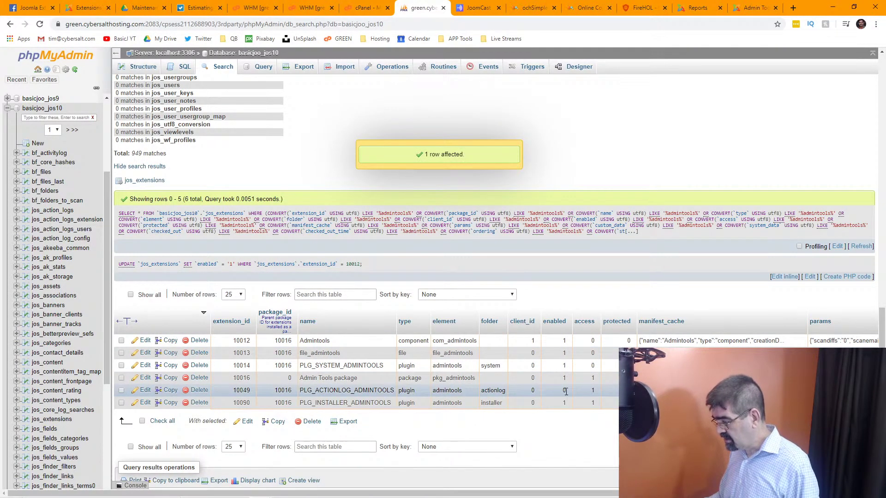
{"action": "double_click", "coordinate": [564, 390]}
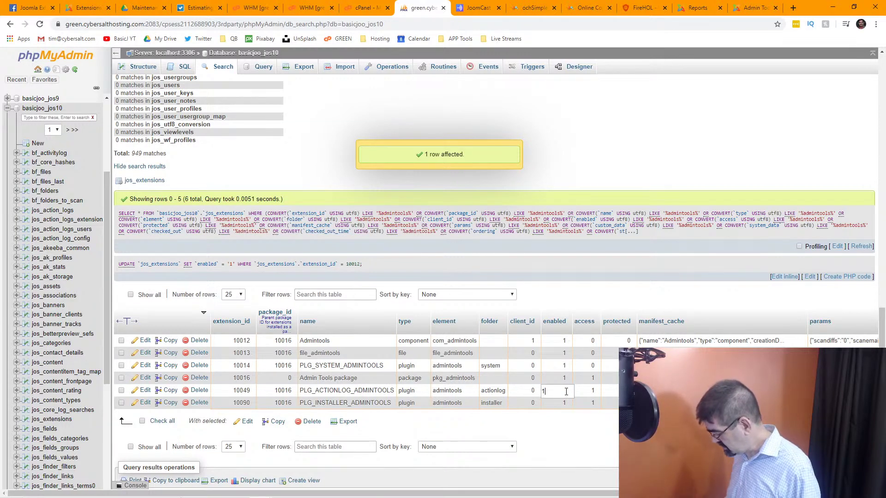
{"action": "type", "text": "1"}
{"action": "key", "text": "Return"}
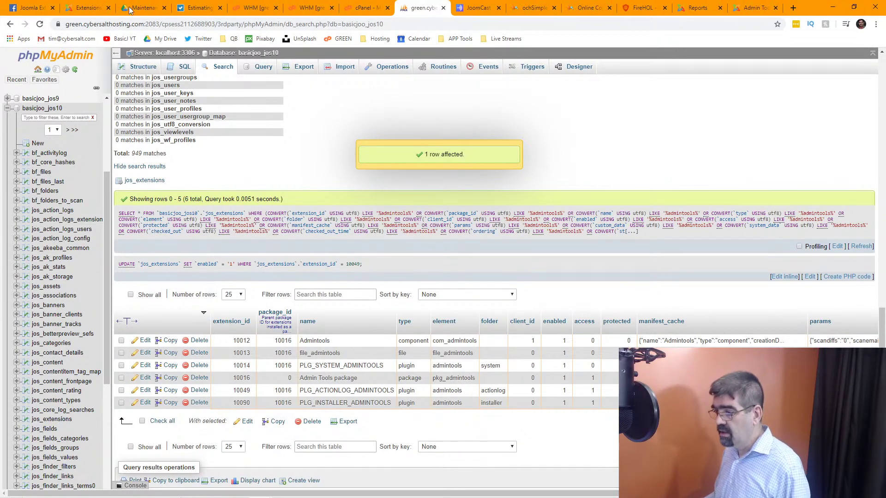
Open the Admin Tools Professional 3.4.4 panel from Components in Joomla Administrator.
{"action": "left_click", "coordinate": [90, 10]}
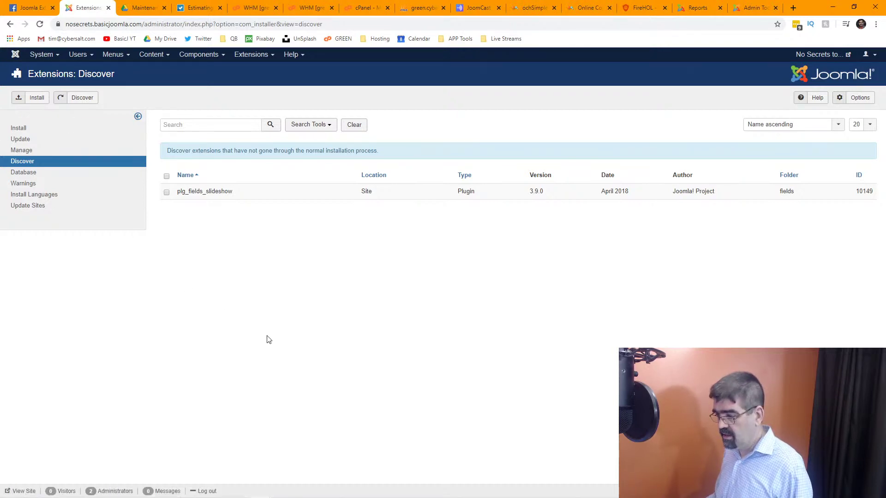
{"action": "left_click", "coordinate": [198, 55]}
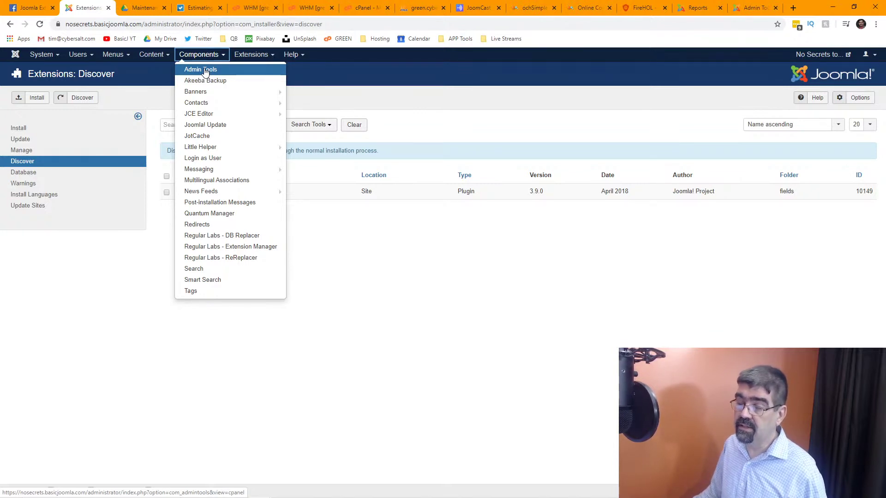
{"action": "left_click", "coordinate": [205, 70]}
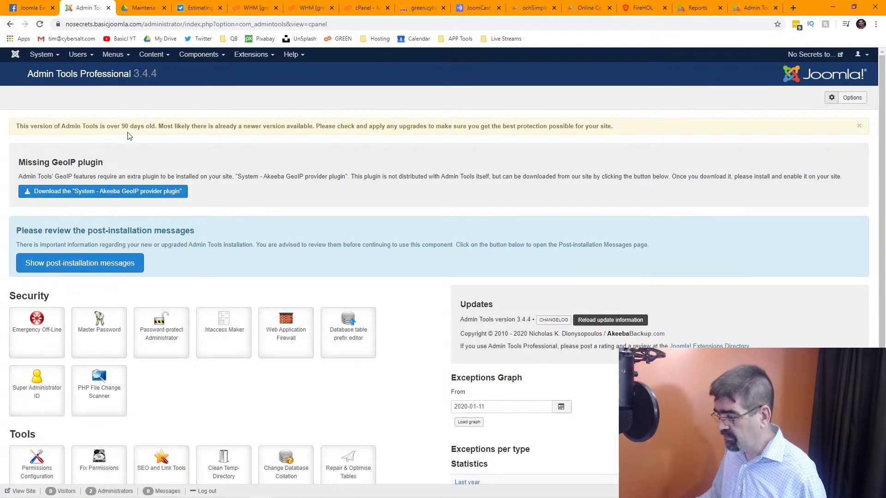
Go to the extension Update page and run Find Updates.
{"action": "left_click", "coordinate": [251, 55]}
{"action": "mouse_move", "coordinate": [270, 71]}
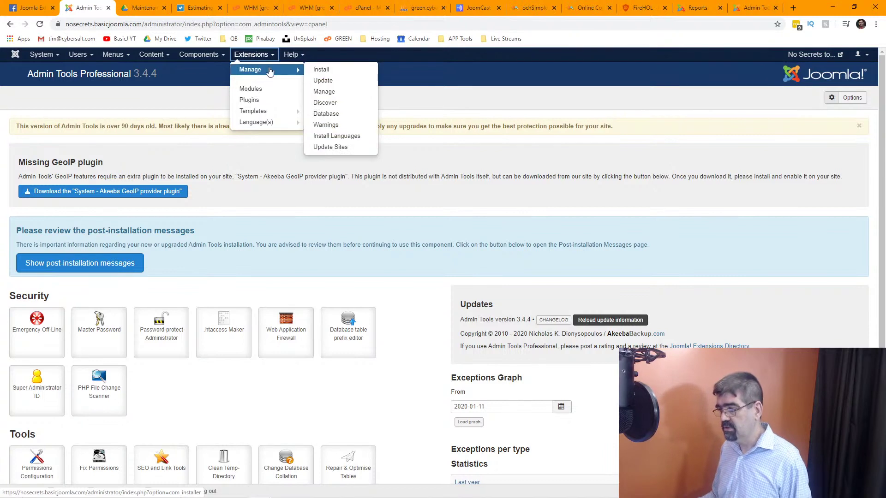
{"action": "left_click", "coordinate": [328, 81]}
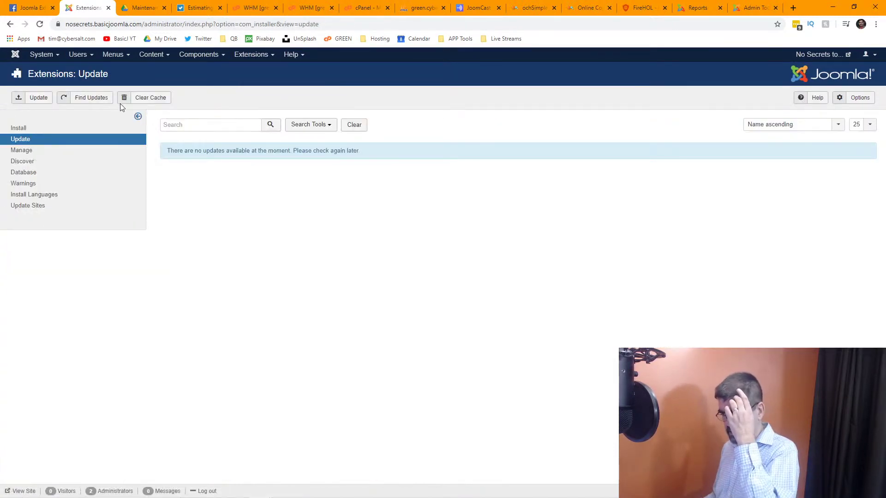
{"action": "left_click", "coordinate": [80, 102]}
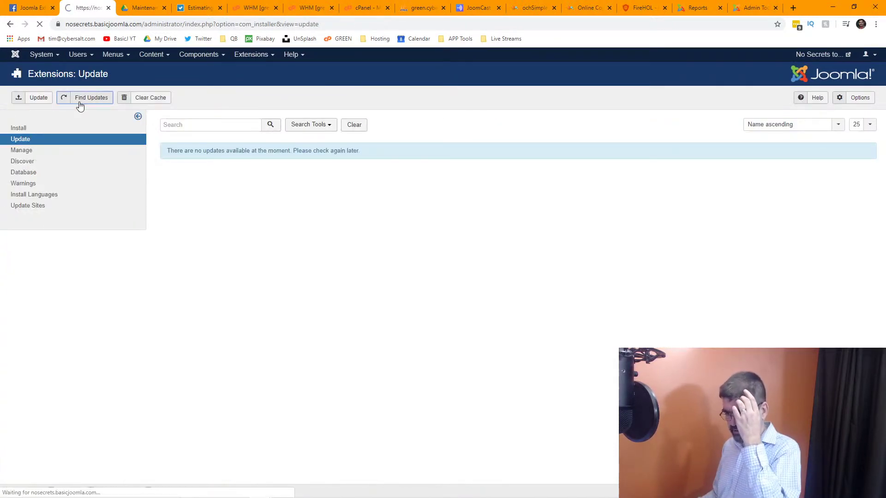
Recheck for updates, then list the update sites 50 per page.
{"action": "left_click", "coordinate": [93, 98]}
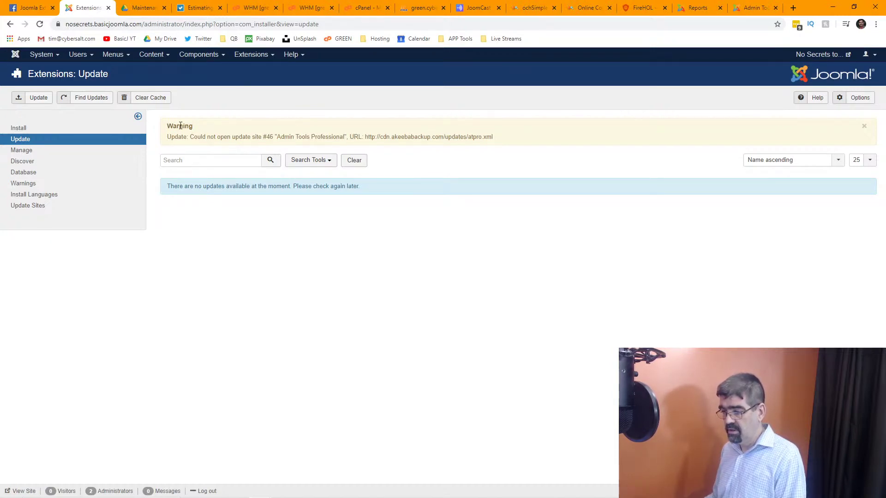
{"action": "left_click", "coordinate": [43, 206]}
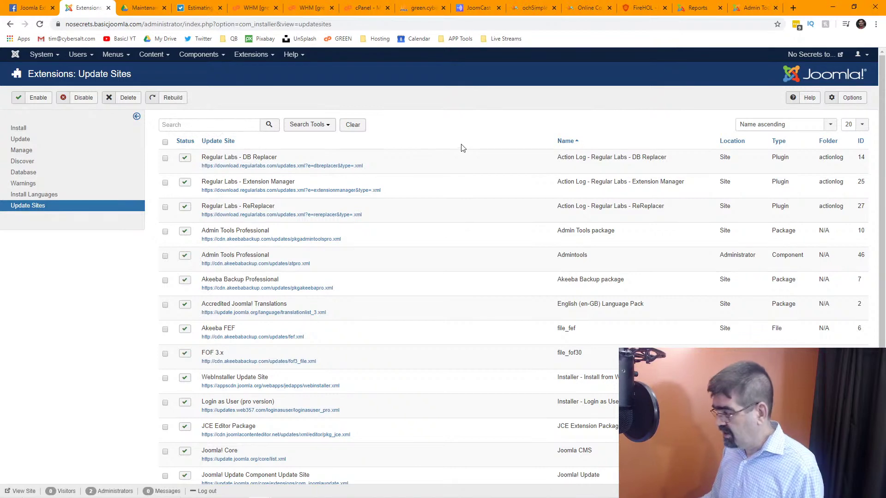
{"action": "scroll", "coordinate": [463, 147], "scroll_direction": "down", "scroll_amount": 5}
{"action": "scroll", "coordinate": [617, 352], "scroll_direction": "up", "scroll_amount": 5}
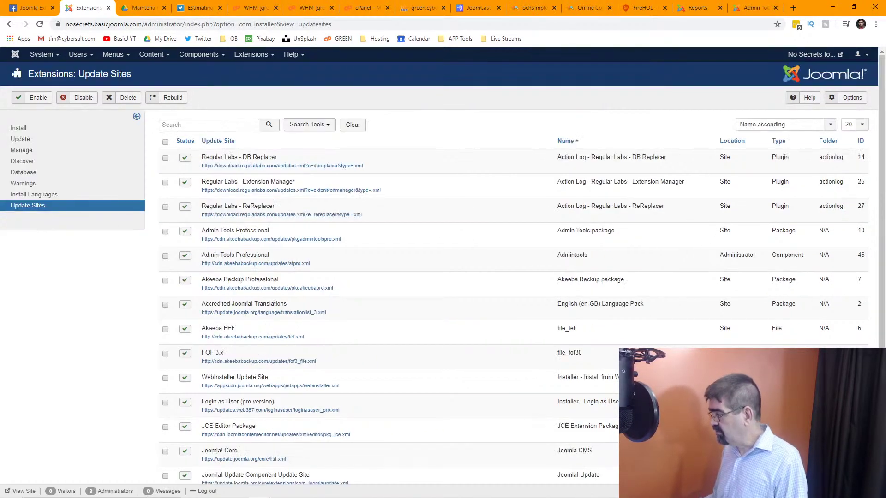
{"action": "left_click", "coordinate": [858, 124]}
{"action": "left_click", "coordinate": [841, 218]}
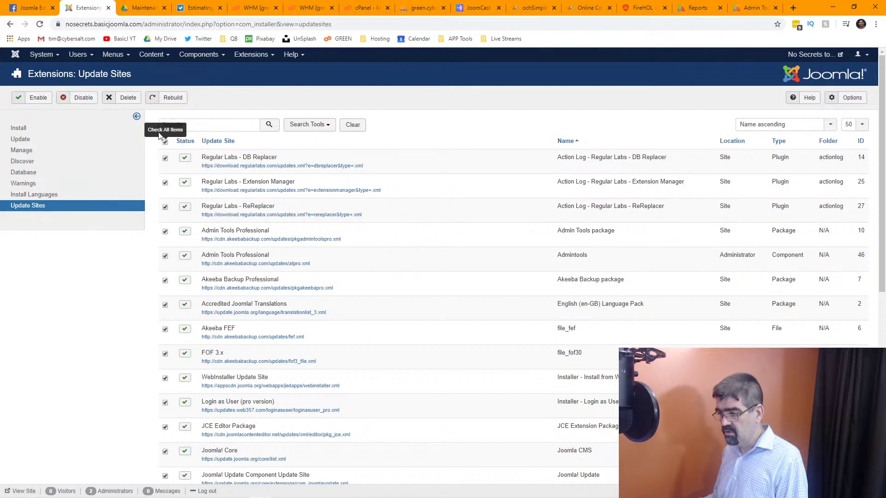
Delete all update sites, rebuild them from manifests, and return to the Update page.
{"action": "left_click", "coordinate": [132, 98]}
{"action": "left_click", "coordinate": [489, 86]}
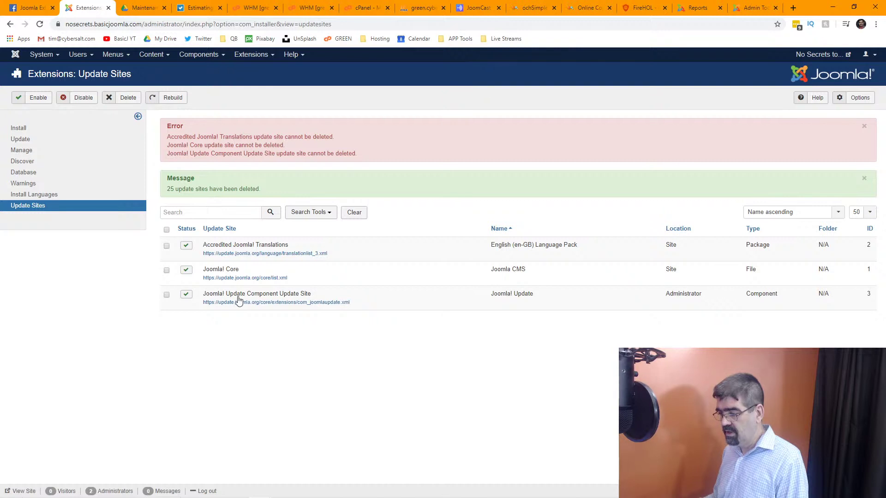
{"action": "left_click", "coordinate": [169, 98]}
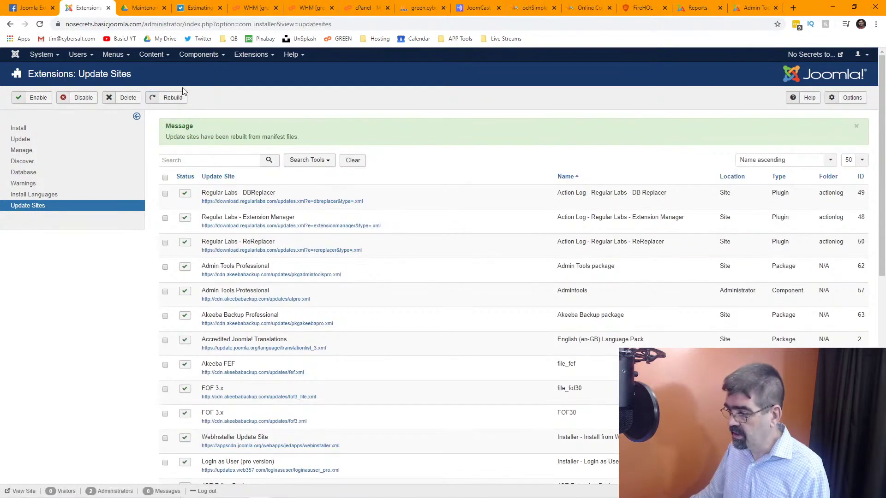
{"action": "left_click", "coordinate": [20, 140]}
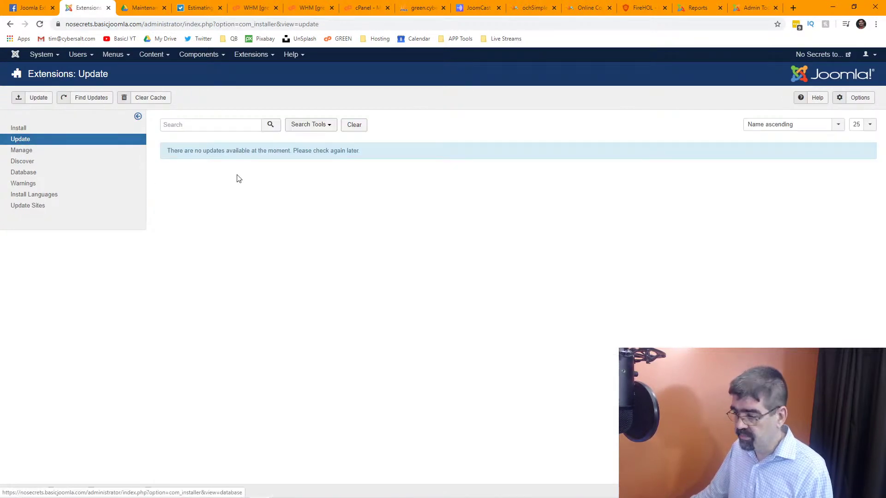
Run Find Updates, then open Admin Tools Professional from the Components menu.
{"action": "left_click", "coordinate": [96, 102]}
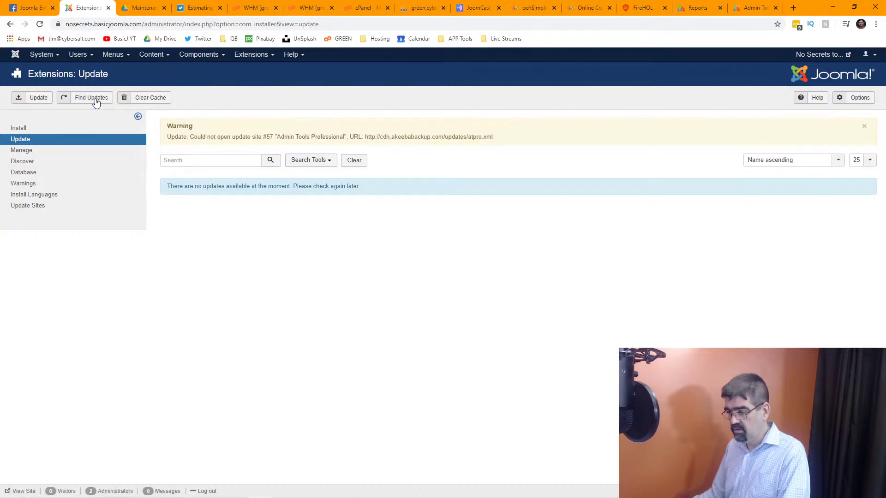
{"action": "left_click", "coordinate": [199, 56]}
{"action": "left_click", "coordinate": [204, 74]}
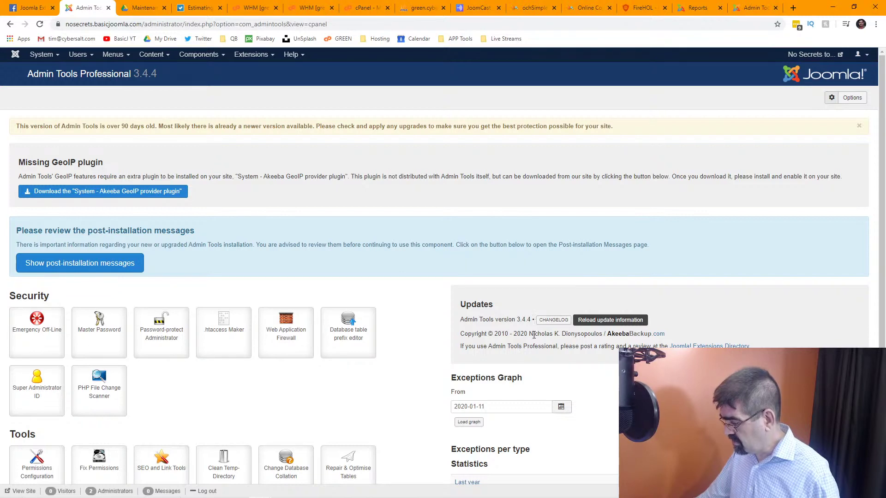
Review the Admin Tools panel's GeoIP and post-installation warnings, then open the Extensions menu.
{"action": "scroll", "coordinate": [218, 130], "scroll_direction": "down", "scroll_amount": 3}
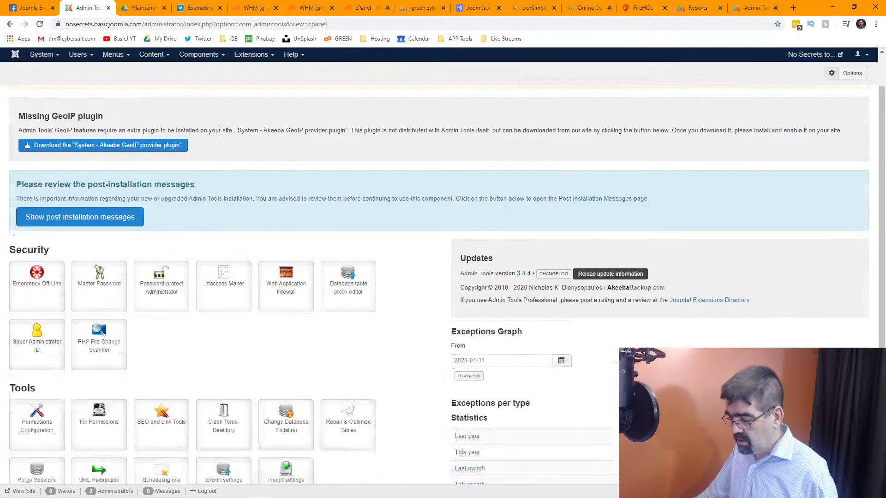
{"action": "scroll", "coordinate": [219, 132], "scroll_direction": "up", "scroll_amount": 3}
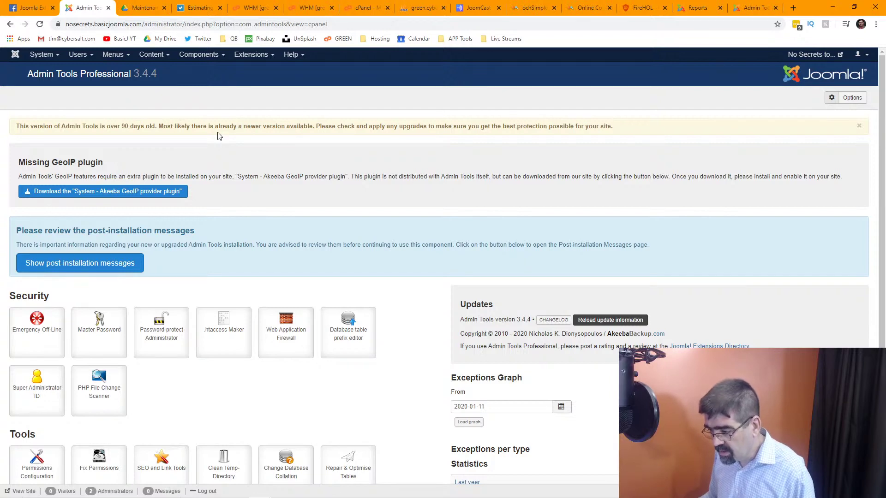
{"action": "scroll", "coordinate": [219, 136], "scroll_direction": "down", "scroll_amount": 4}
{"action": "scroll", "coordinate": [219, 138], "scroll_direction": "up", "scroll_amount": 4}
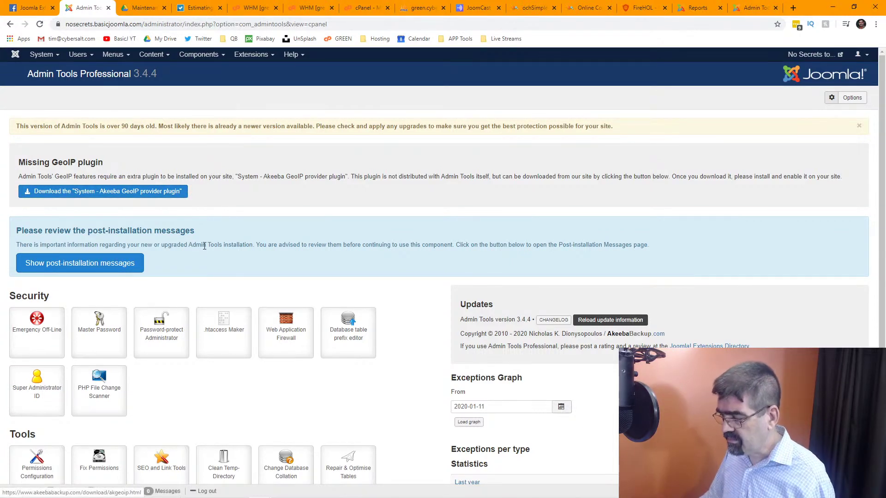
{"action": "left_click", "coordinate": [252, 55]}
Go to the Extensions Install page, browse for a package file, and cancel the file picker.
{"action": "mouse_move", "coordinate": [258, 69]}
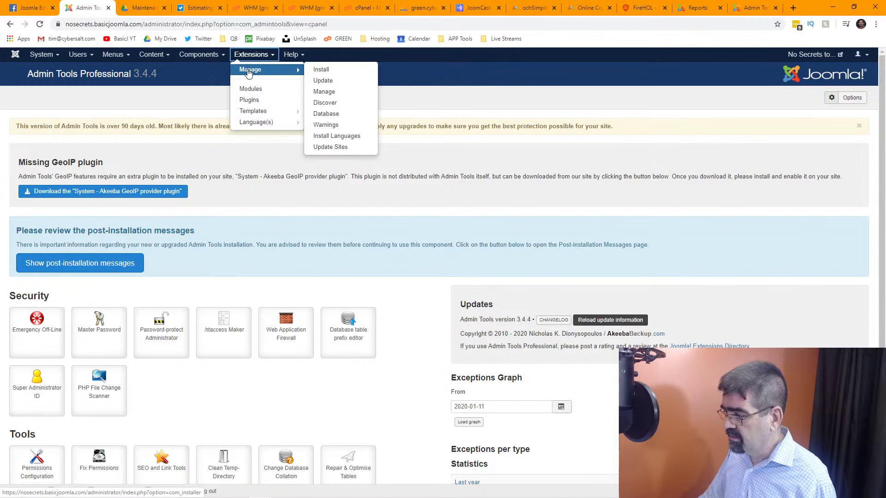
{"action": "left_click", "coordinate": [326, 72]}
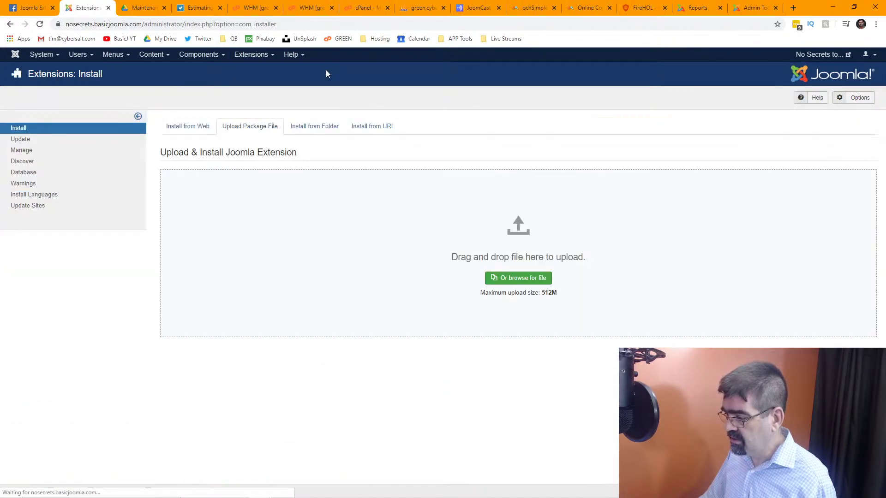
{"action": "left_click", "coordinate": [29, 140]}
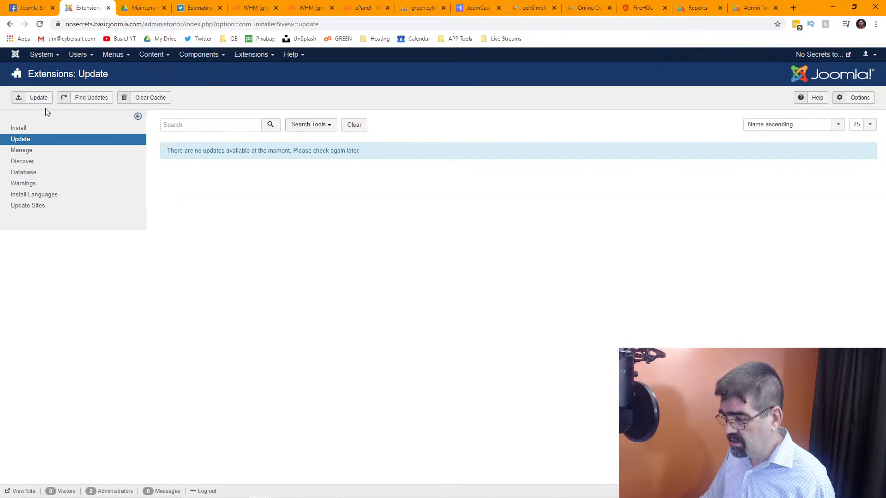
{"action": "left_click", "coordinate": [24, 131]}
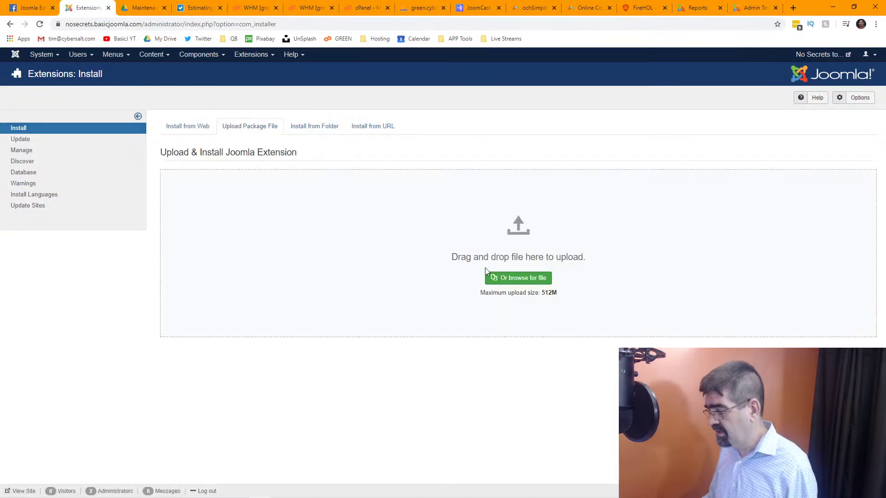
{"action": "left_click", "coordinate": [495, 277]}
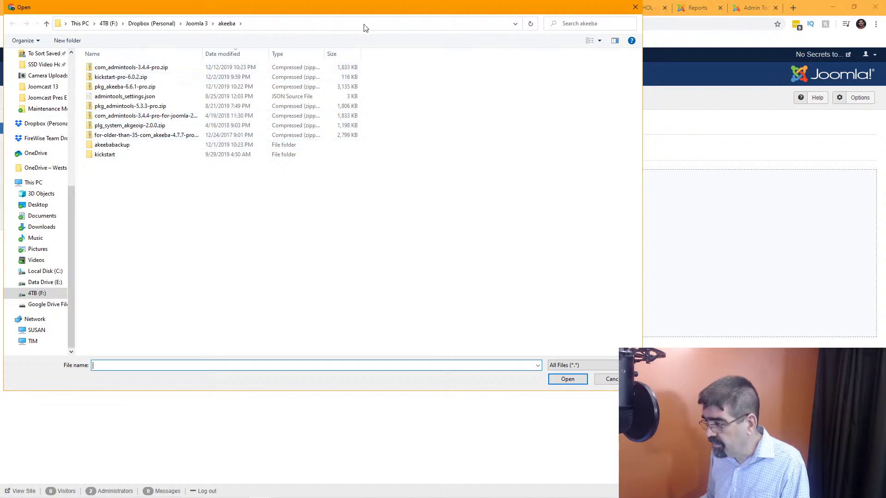
{"action": "left_click", "coordinate": [612, 380]}
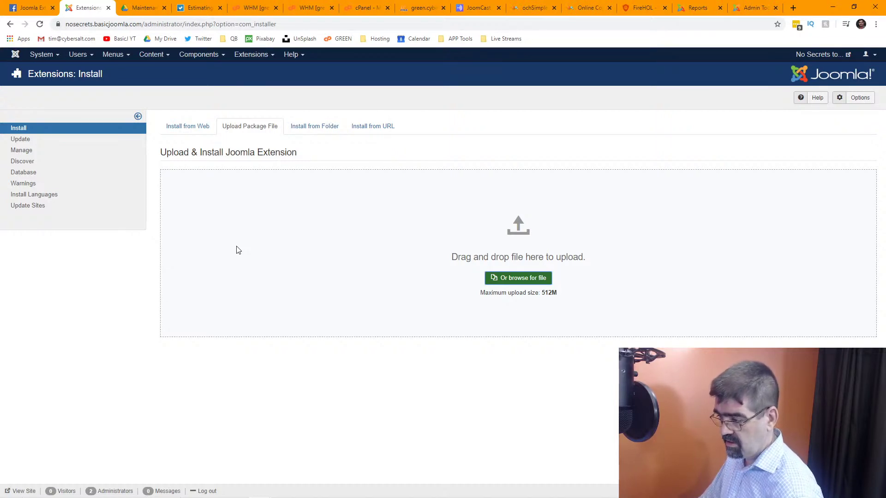
Bring up the Components menu of installed components.
{"action": "left_click", "coordinate": [199, 55]}
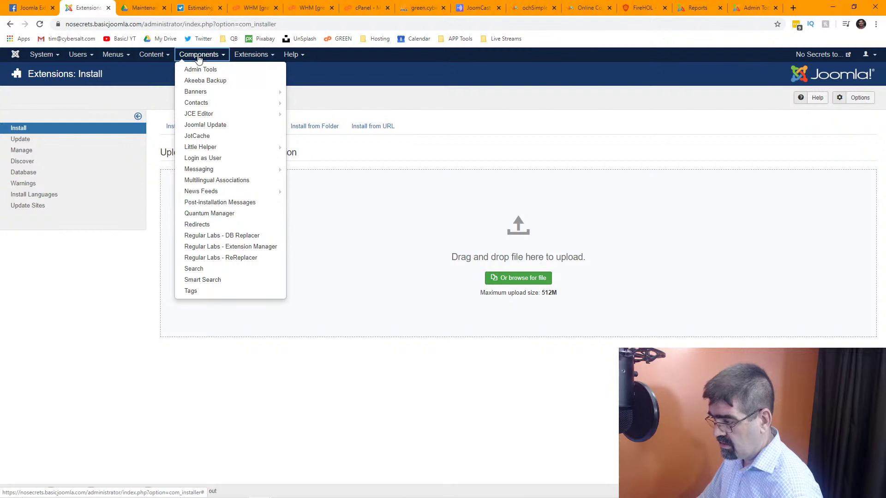
{"action": "right_click", "coordinate": [199, 59]}
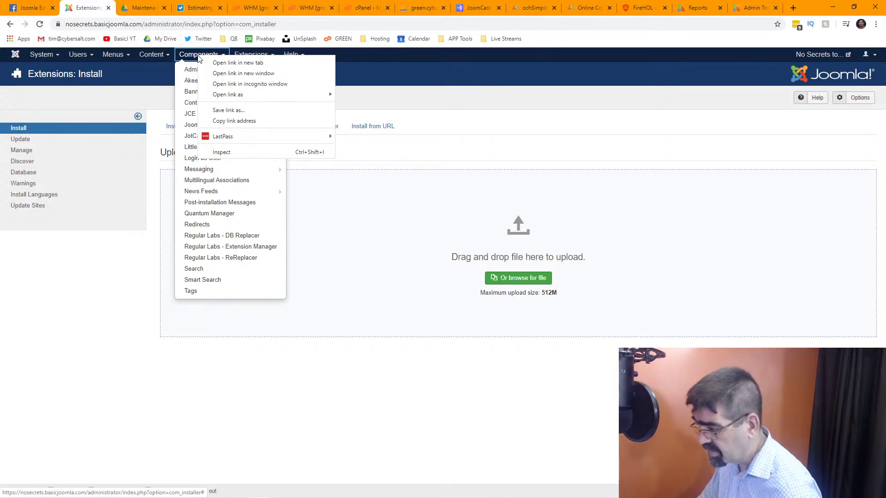
{"action": "left_click", "coordinate": [357, 67]}
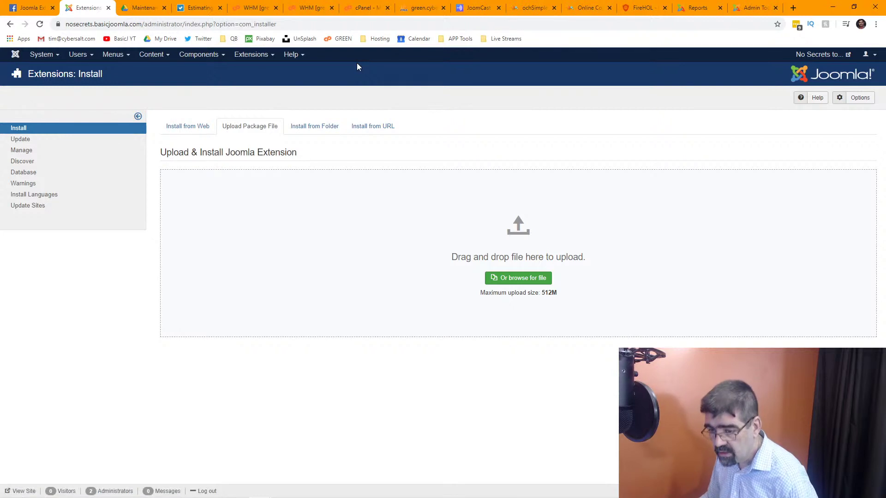
{"action": "left_click", "coordinate": [200, 54]}
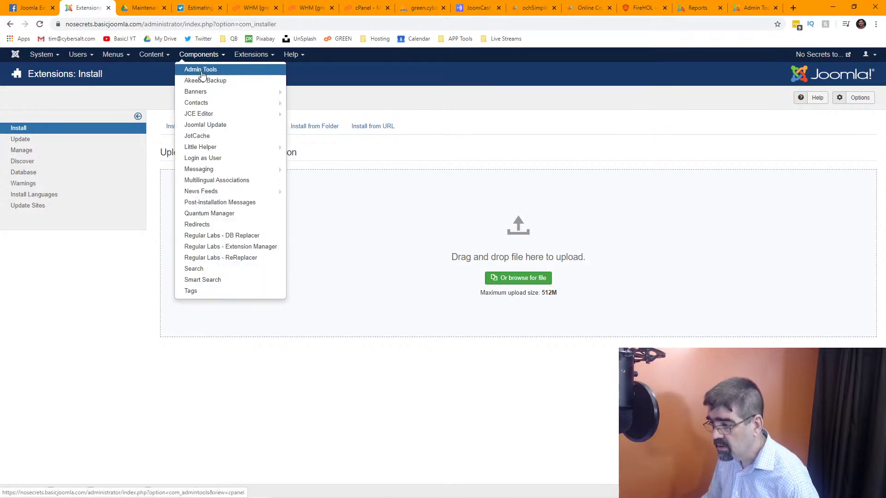
Open the Admin Tools Professional control panel, scroll through it, then switch to WHM's List Accounts.
{"action": "left_click", "coordinate": [202, 70]}
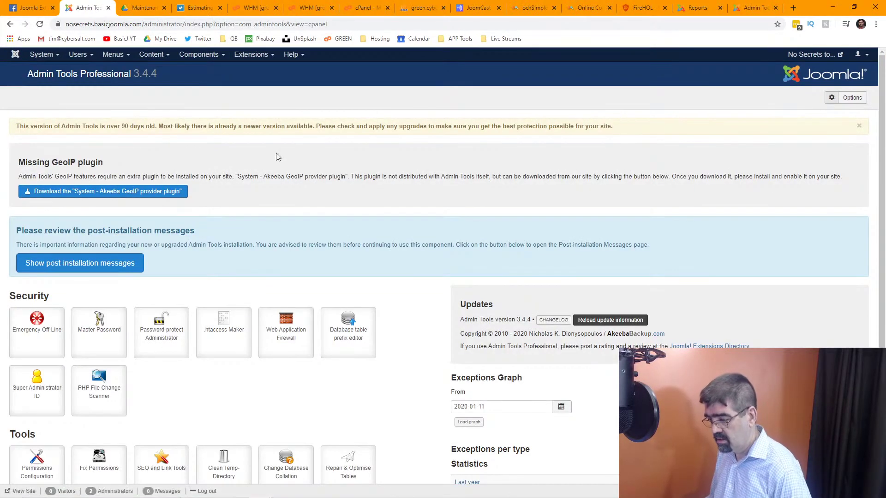
{"action": "scroll", "coordinate": [352, 174], "scroll_direction": "down", "scroll_amount": 2}
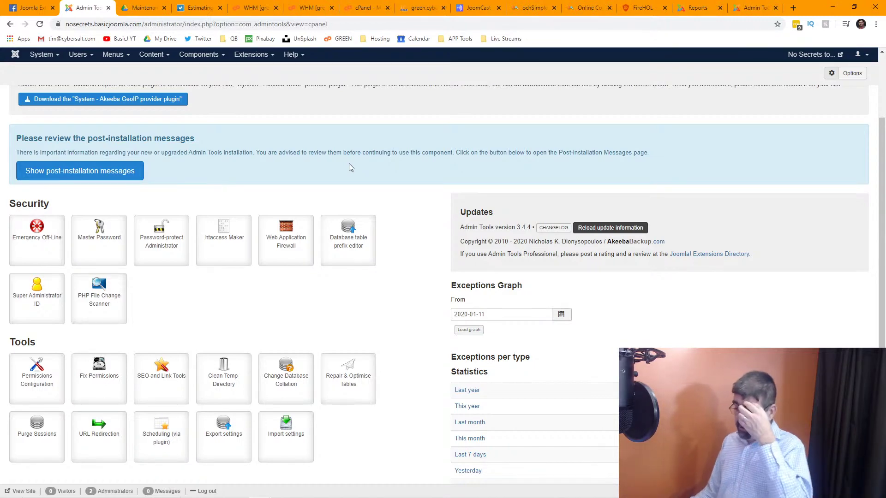
{"action": "scroll", "coordinate": [351, 169], "scroll_direction": "up", "scroll_amount": 2}
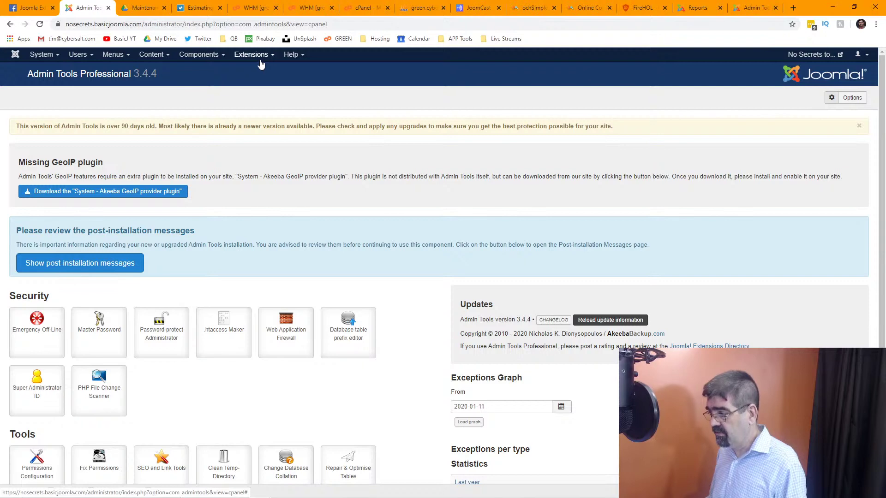
{"action": "left_click", "coordinate": [304, 9]}
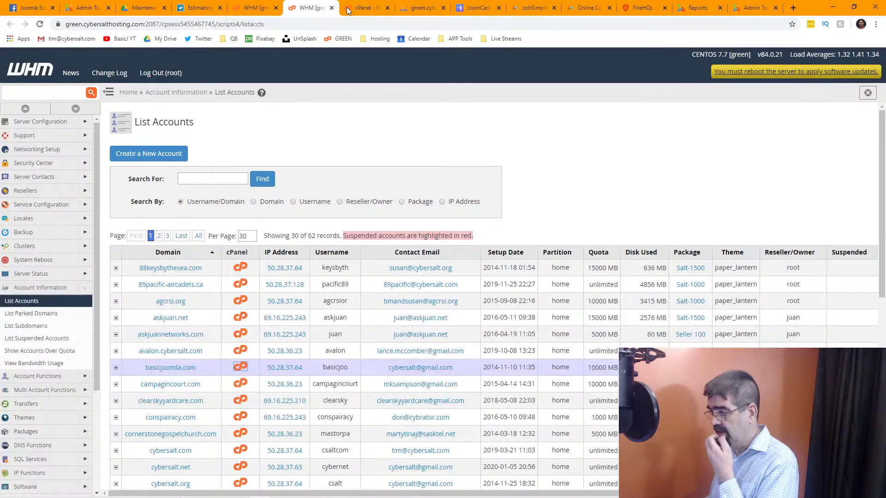
In phpMyAdmin's jos_extensions results, set the Admintools component's enabled value to 0.
{"action": "left_click", "coordinate": [364, 9]}
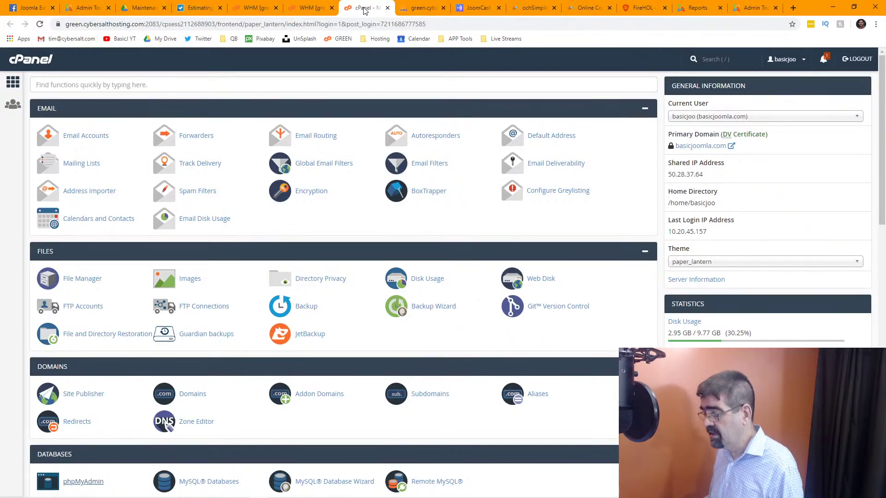
{"action": "left_click", "coordinate": [313, 9]}
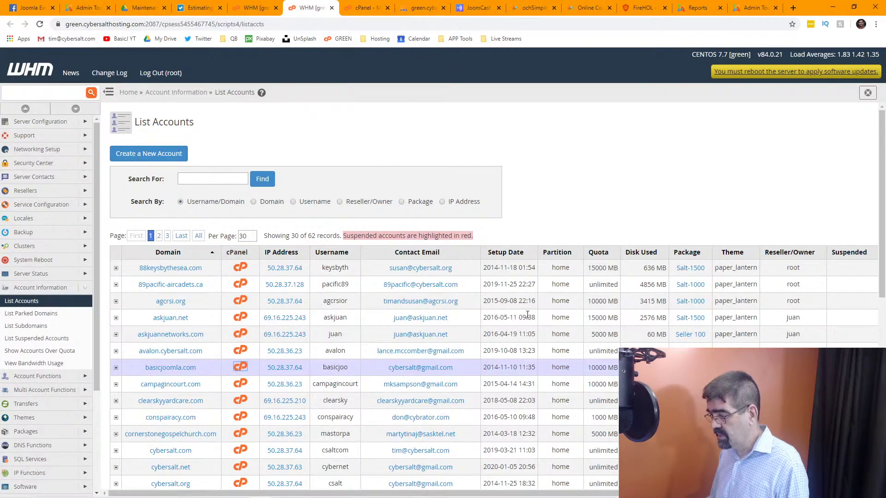
{"action": "left_click", "coordinate": [421, 11]}
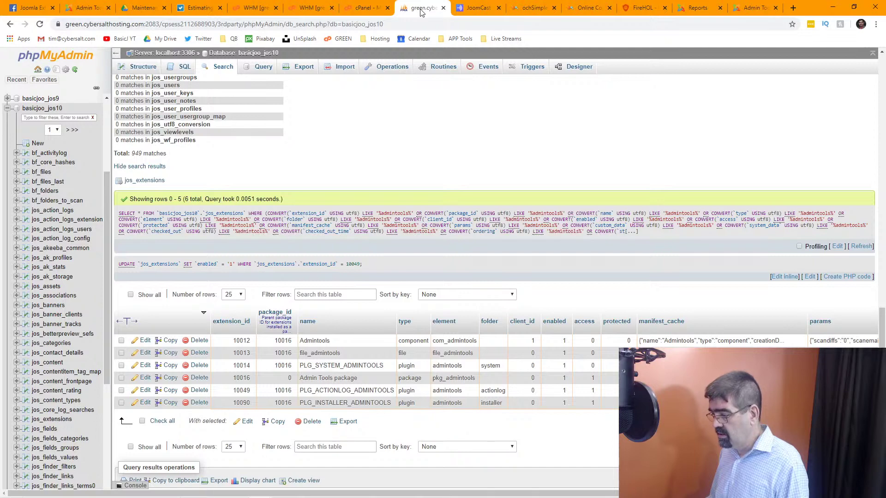
{"action": "double_click", "coordinate": [564, 341]}
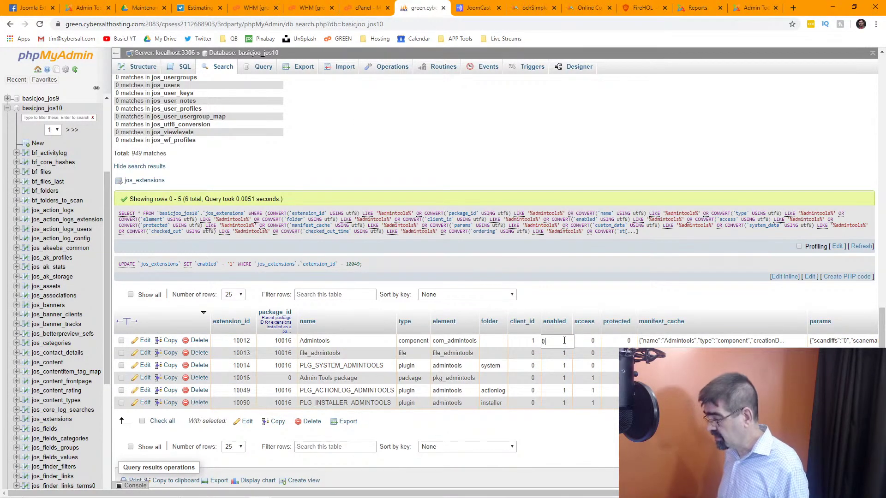
{"action": "type", "text": "0"}
{"action": "key", "text": "Return"}
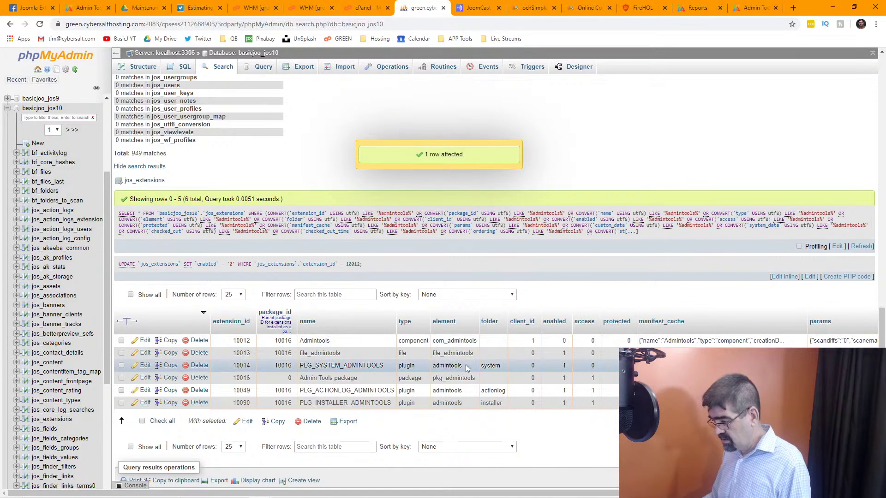
Set PLG_SYSTEM_ADMINTOOLS enabled to 0, then return to the Joomla Admin Tools panel.
{"action": "double_click", "coordinate": [564, 365]}
{"action": "type", "text": "0"}
{"action": "key", "text": "Return"}
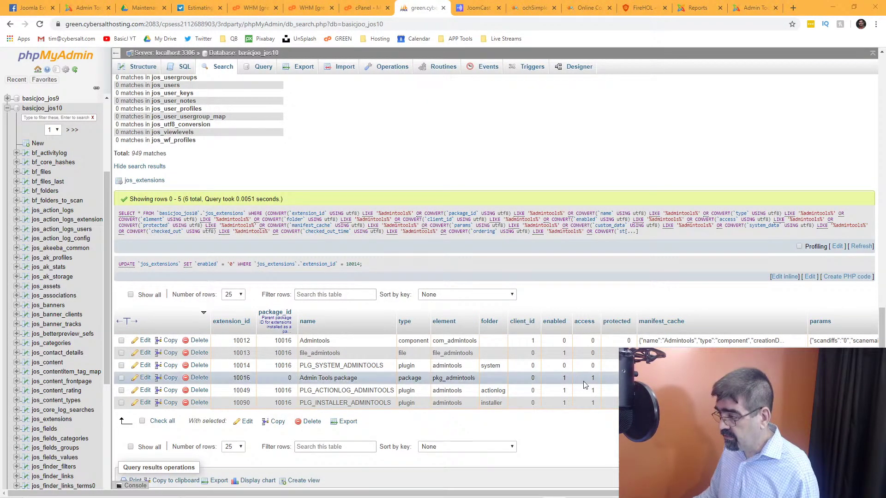
{"action": "left_click", "coordinate": [95, 8]}
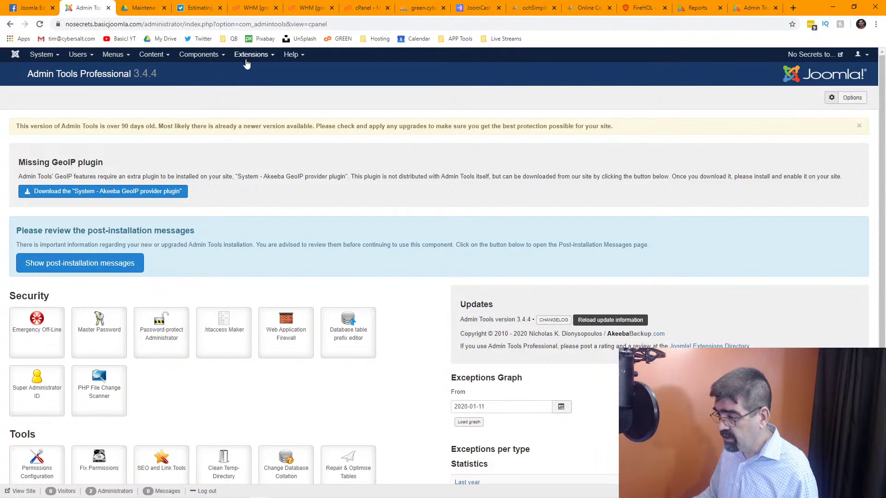
Open Manage Extensions and filter the list by the search term 'ad'.
{"action": "left_click", "coordinate": [251, 55]}
{"action": "mouse_move", "coordinate": [259, 87]}
{"action": "left_click", "coordinate": [318, 72]}
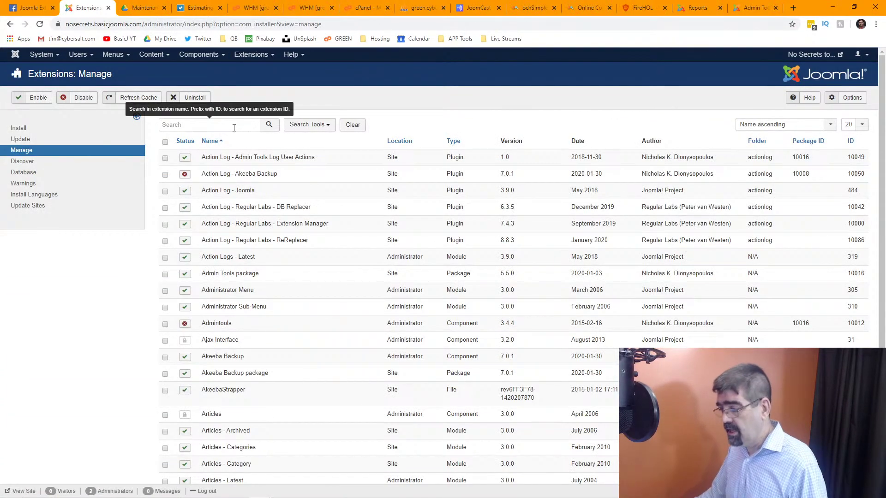
{"action": "left_click", "coordinate": [234, 126]}
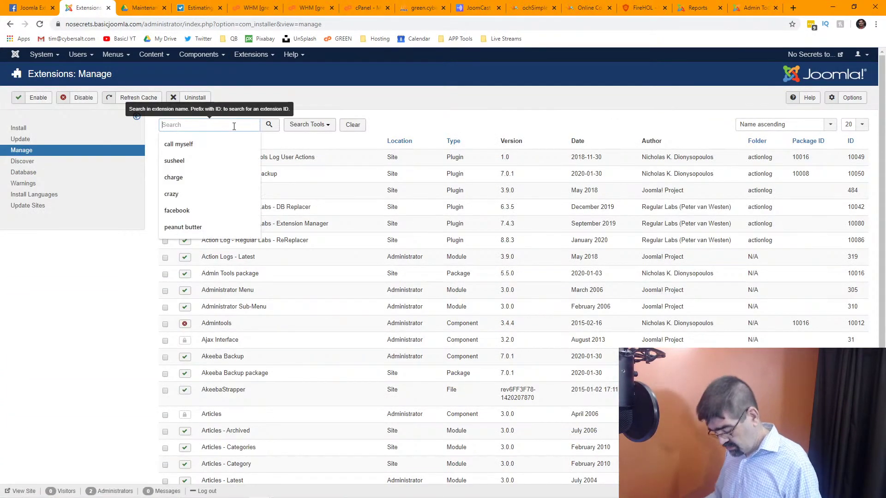
{"action": "type", "text": "admin"}
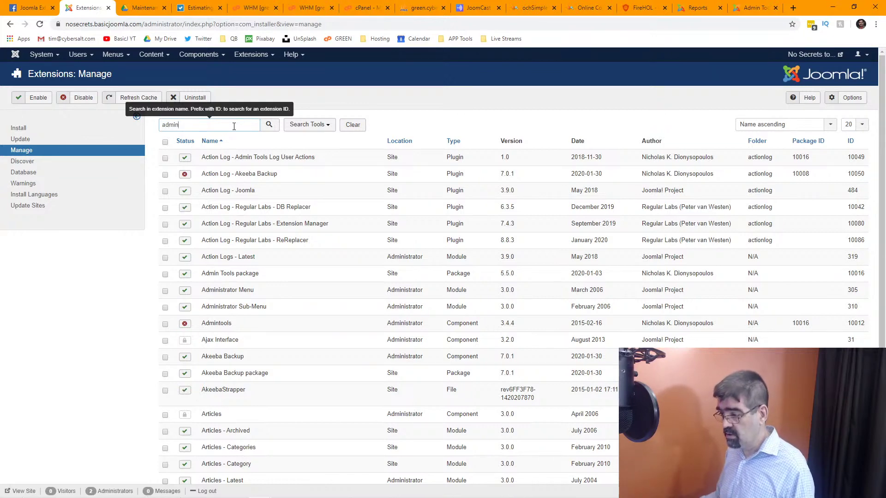
{"action": "key", "text": "Return"}
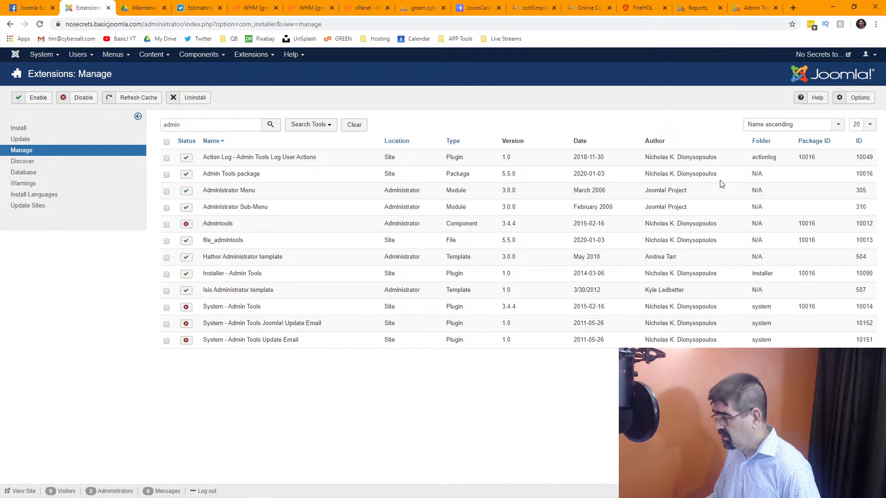
Check the six Admin Tools extensions and uninstall them, confirming the prompt.
{"action": "left_click", "coordinate": [166, 158]}
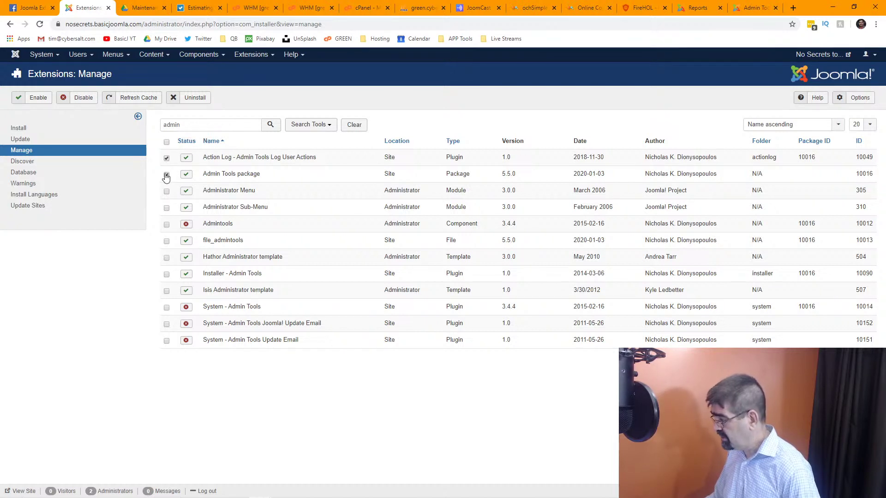
{"action": "left_click", "coordinate": [166, 175]}
{"action": "left_click", "coordinate": [166, 225]}
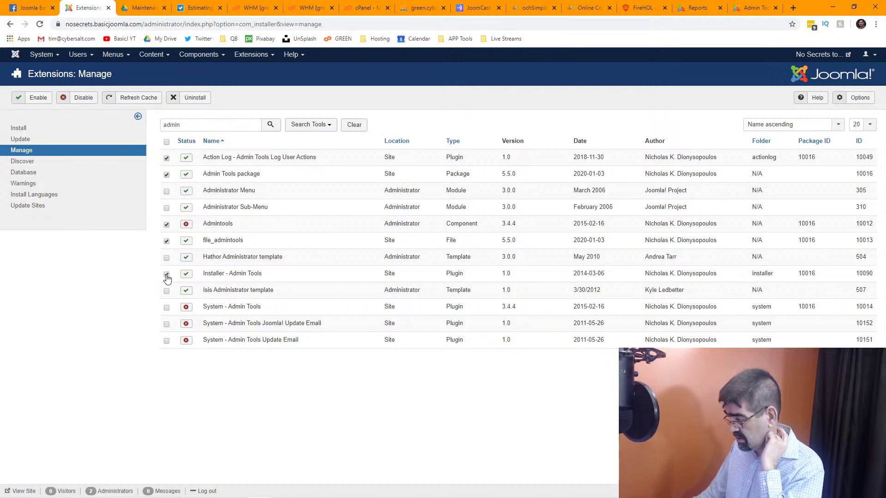
{"action": "left_click", "coordinate": [166, 307]}
{"action": "left_click", "coordinate": [166, 323]}
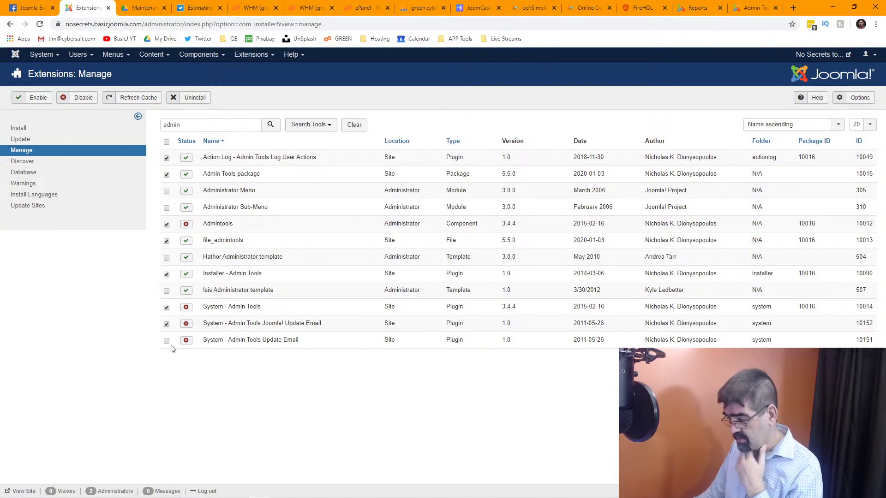
{"action": "left_click", "coordinate": [167, 341]}
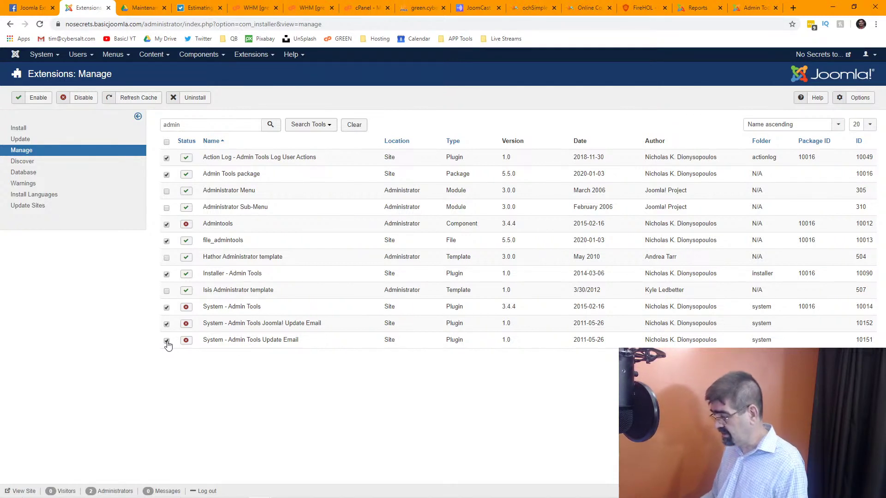
{"action": "left_click", "coordinate": [194, 97]}
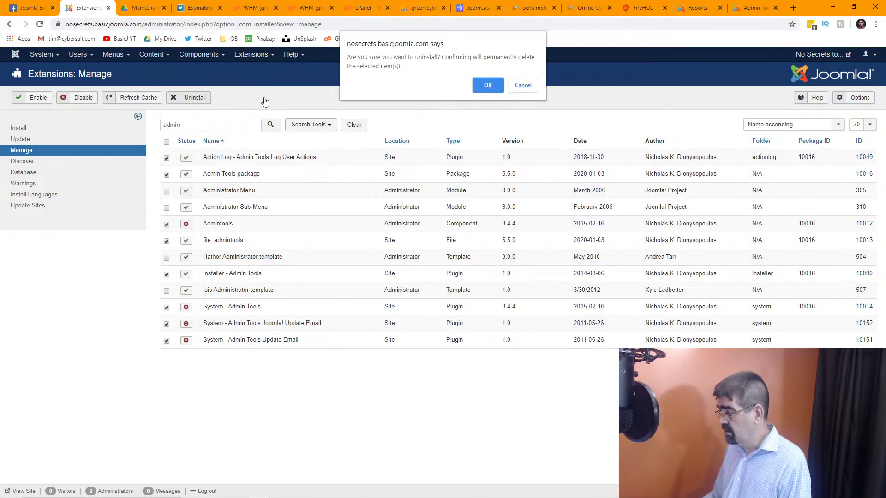
{"action": "left_click", "coordinate": [488, 91]}
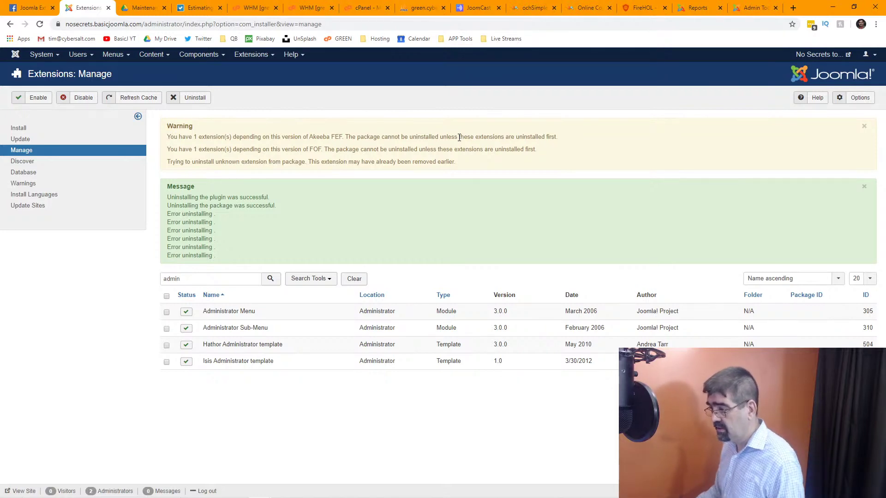
View phpMyAdmin's basicjoo_jos10 table list, then switch to the cPanel home page.
{"action": "left_click", "coordinate": [420, 9]}
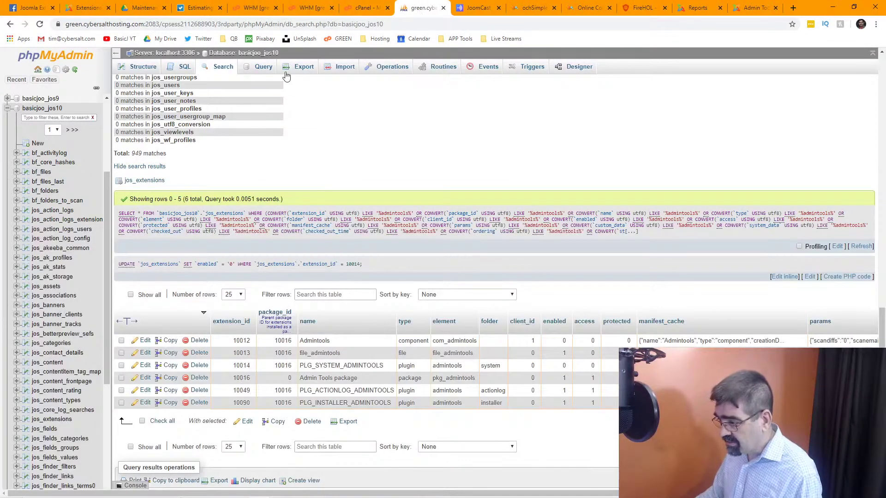
{"action": "left_click", "coordinate": [247, 55]}
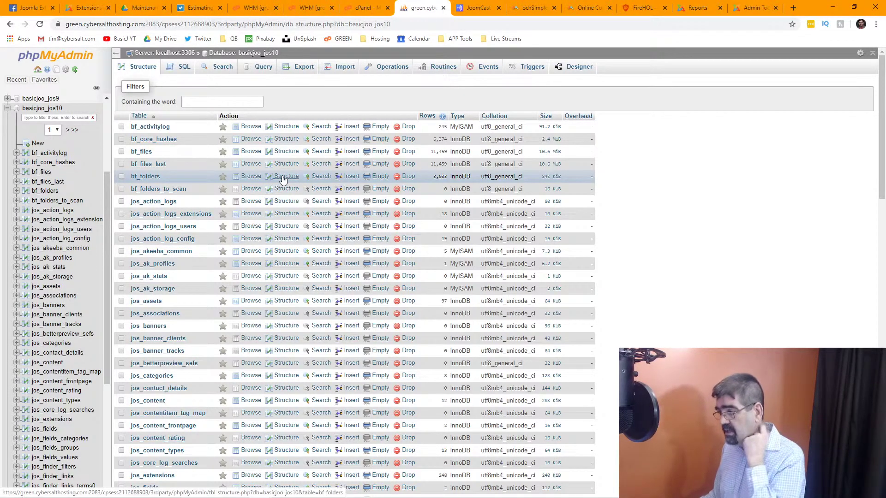
{"action": "left_click", "coordinate": [366, 7]}
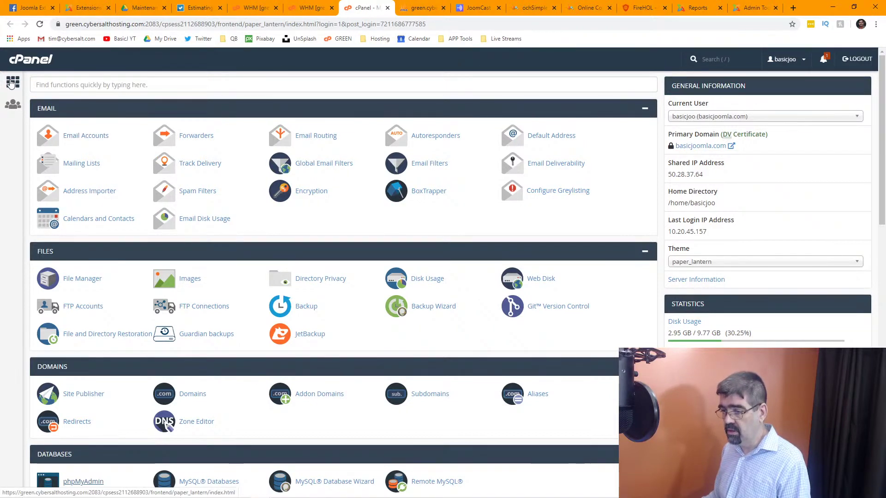
In File Manager, navigate to nosecrets.basicjoomla.com/administrator/components/com_admin.
{"action": "left_click", "coordinate": [77, 280]}
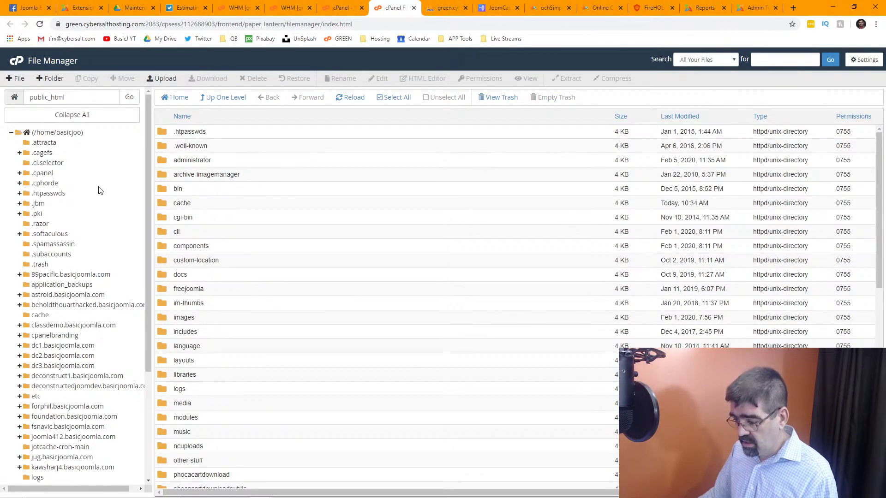
{"action": "scroll", "coordinate": [98, 192], "scroll_direction": "down", "scroll_amount": 3}
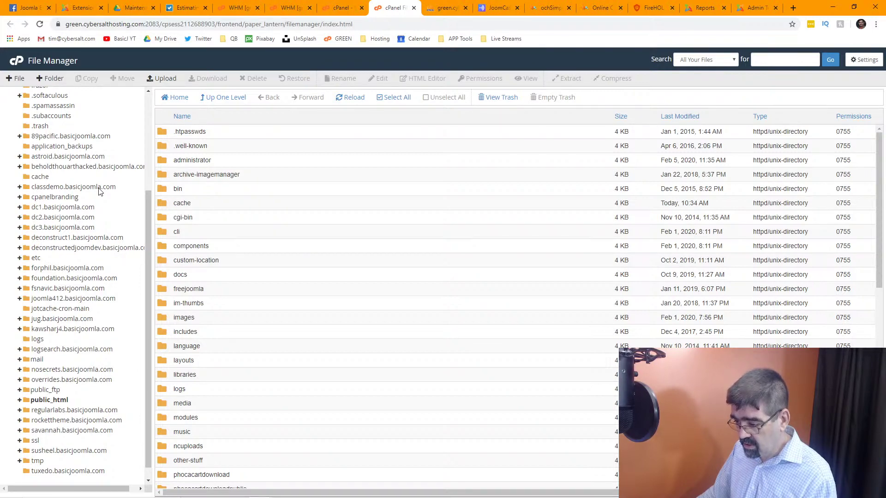
{"action": "left_click", "coordinate": [78, 370]}
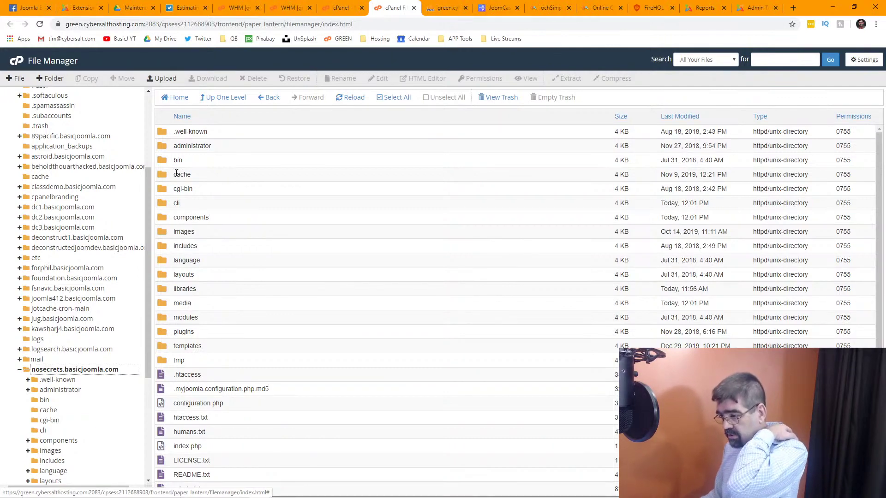
{"action": "double_click", "coordinate": [163, 149]}
{"action": "double_click", "coordinate": [163, 148]}
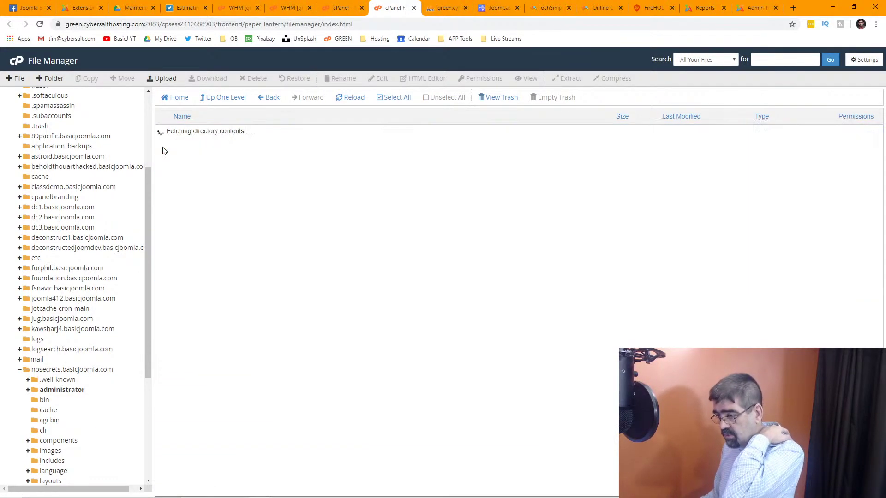
{"action": "double_click", "coordinate": [163, 145]}
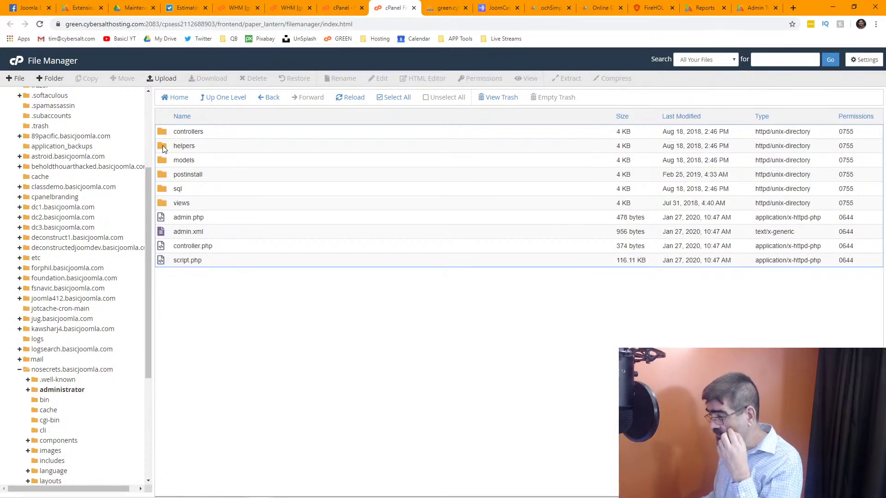
{"action": "left_click", "coordinate": [222, 99]}
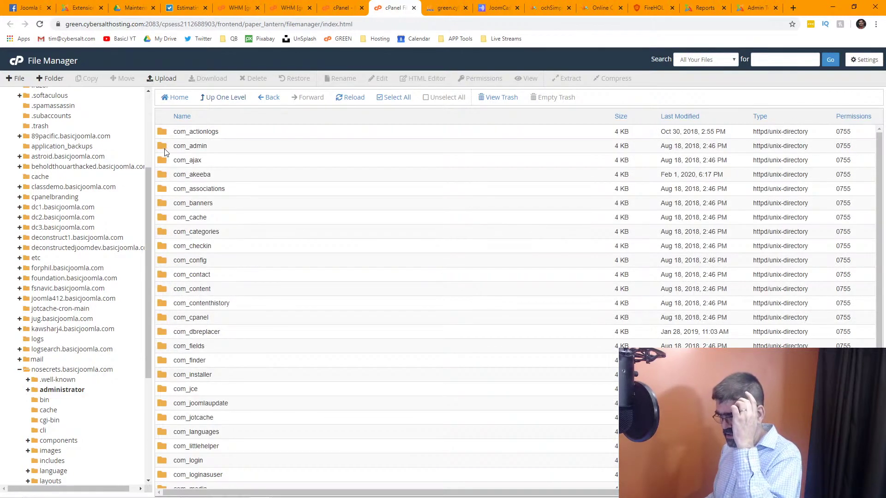
{"action": "double_click", "coordinate": [165, 151]}
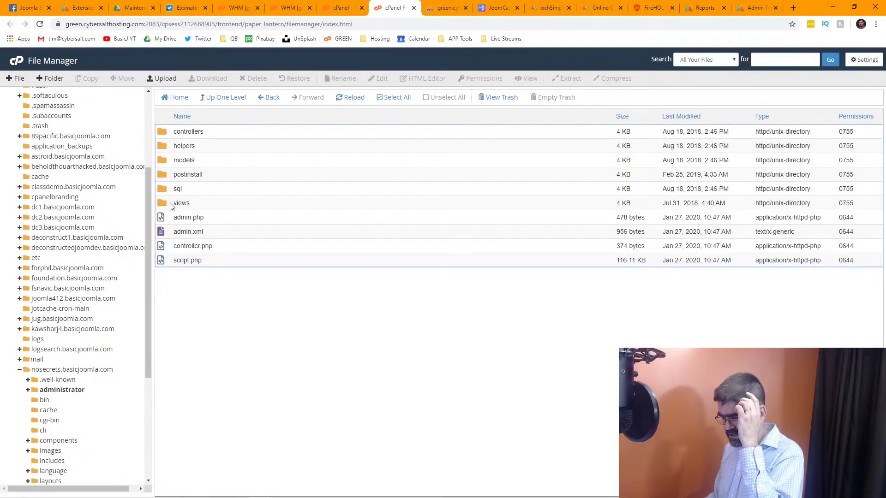
View admin.php's source, close it, and go up three levels to the site root.
{"action": "right_click", "coordinate": [174, 218]}
{"action": "left_click", "coordinate": [198, 242]}
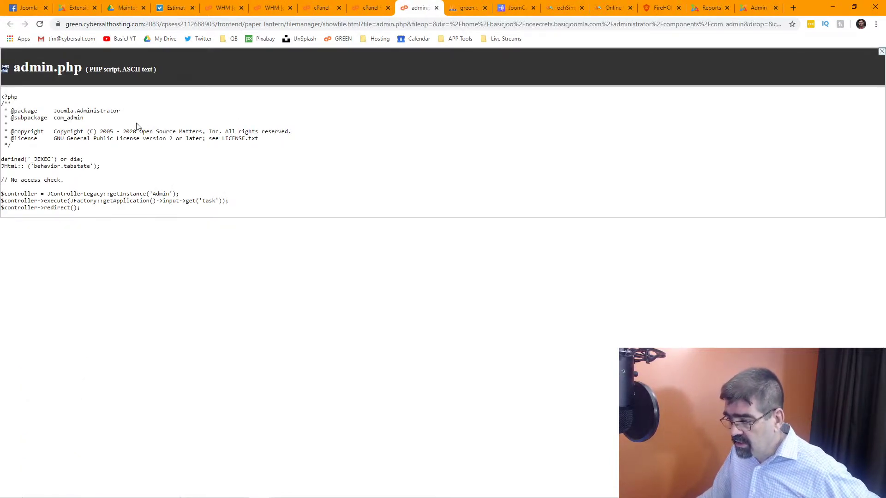
{"action": "left_click", "coordinate": [436, 8]}
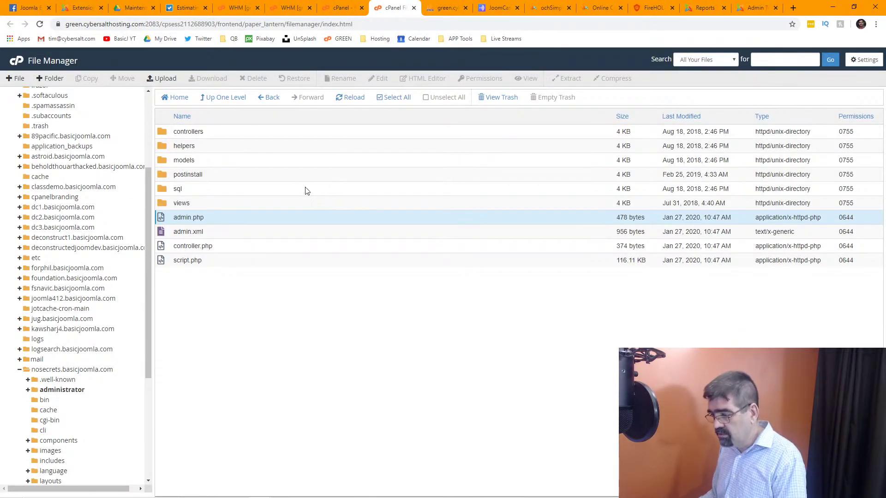
{"action": "left_click", "coordinate": [217, 99]}
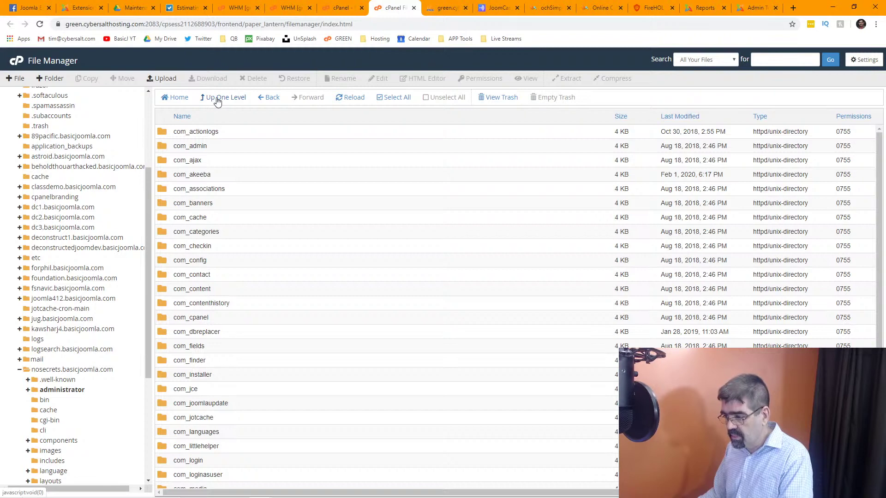
{"action": "left_click", "coordinate": [217, 98]}
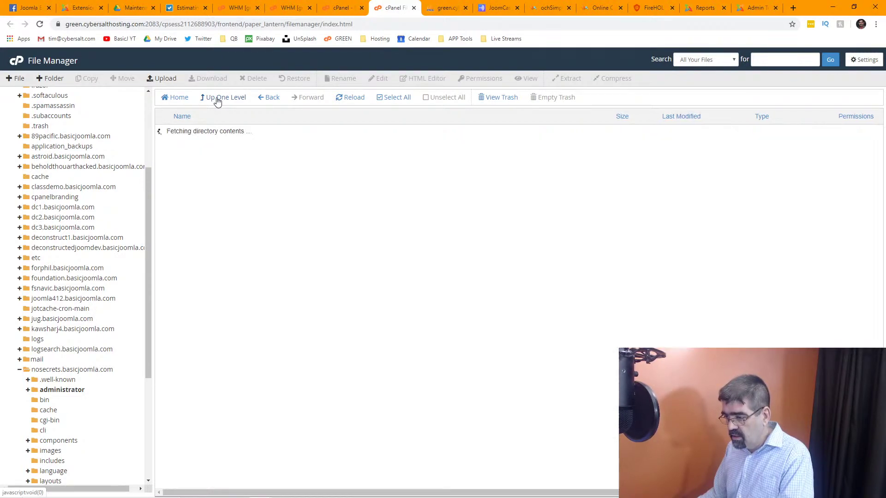
{"action": "left_click", "coordinate": [217, 98]}
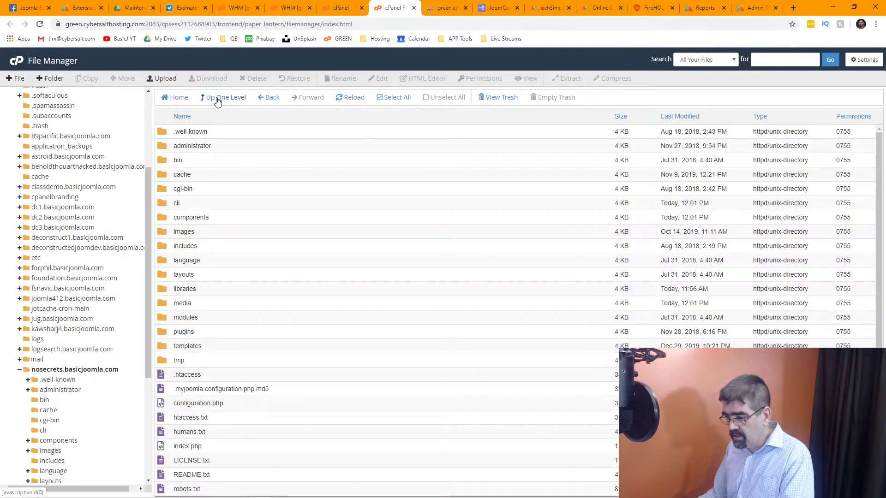
Open the site's components/com_akeeba folder, glancing at phpMyAdmin before returning.
{"action": "double_click", "coordinate": [166, 215]}
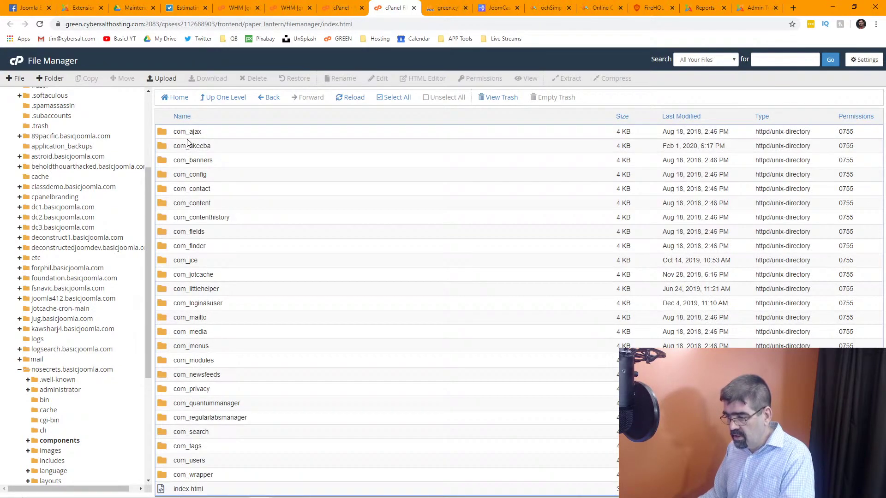
{"action": "double_click", "coordinate": [167, 147]}
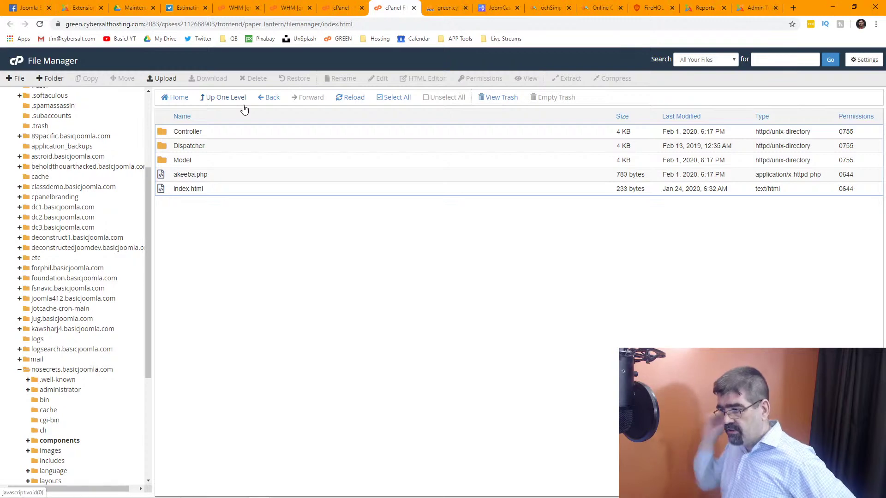
{"action": "left_click", "coordinate": [441, 9]}
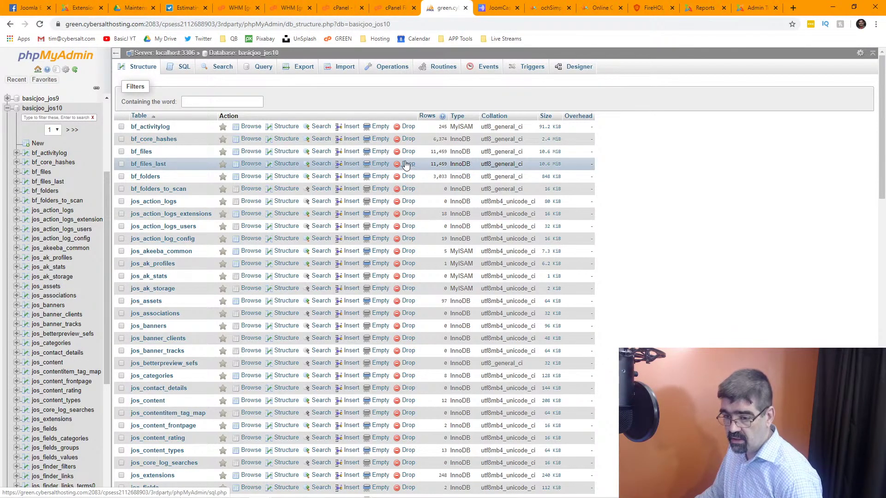
{"action": "left_click", "coordinate": [389, 8]}
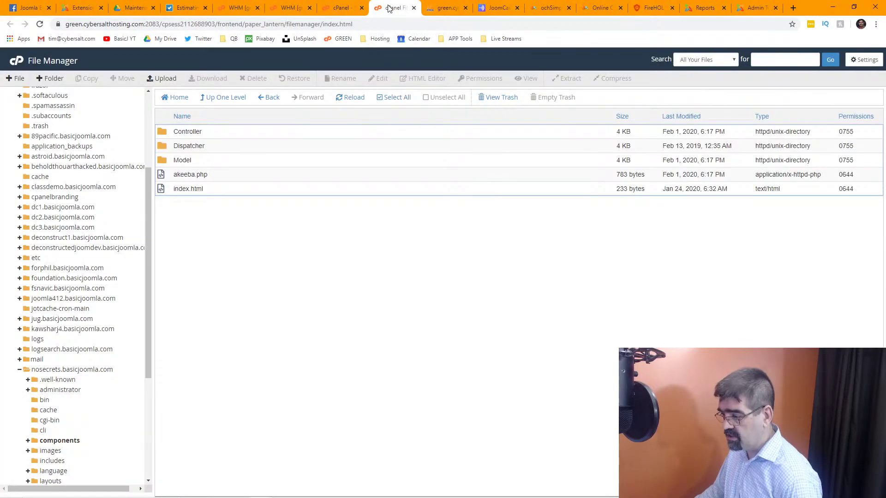
Go back to the site root, open plugins/system, then switch to the WHM firewall log.
{"action": "left_click", "coordinate": [227, 99]}
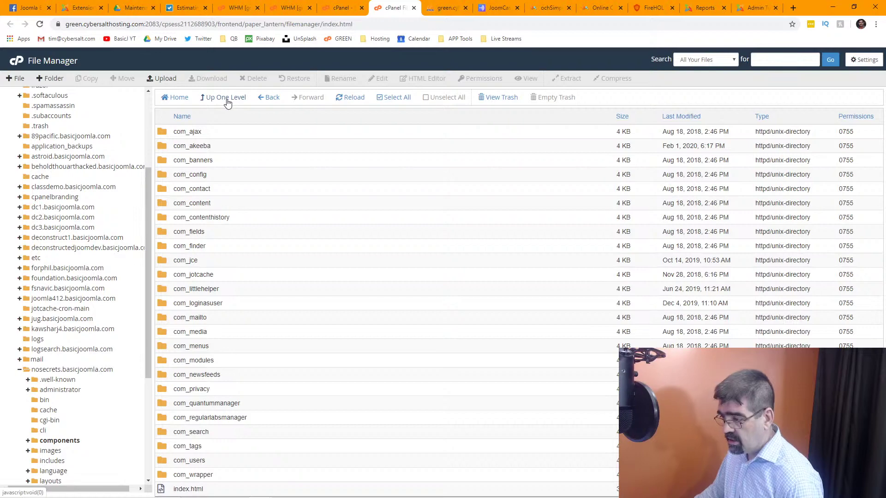
{"action": "left_click", "coordinate": [228, 99]}
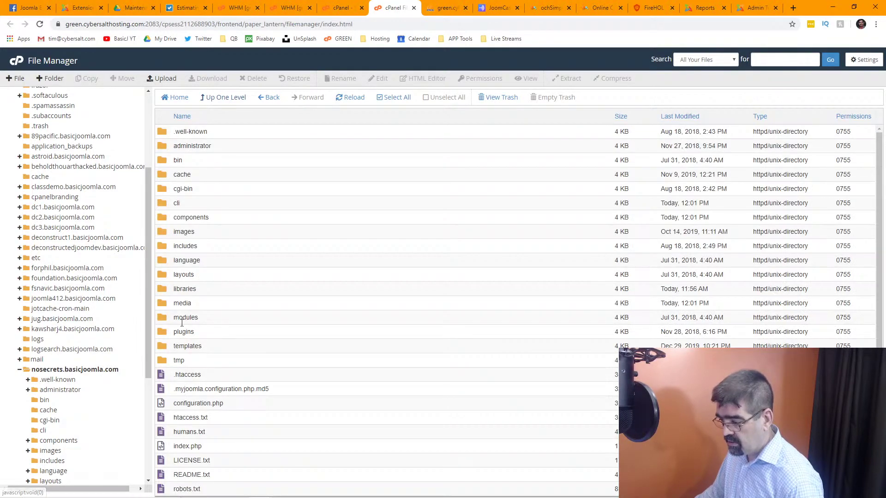
{"action": "double_click", "coordinate": [168, 332]}
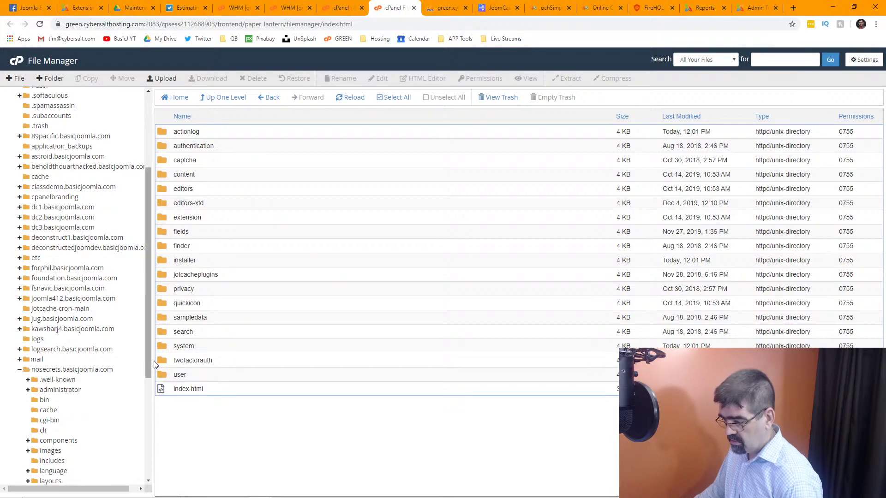
{"action": "double_click", "coordinate": [163, 349]}
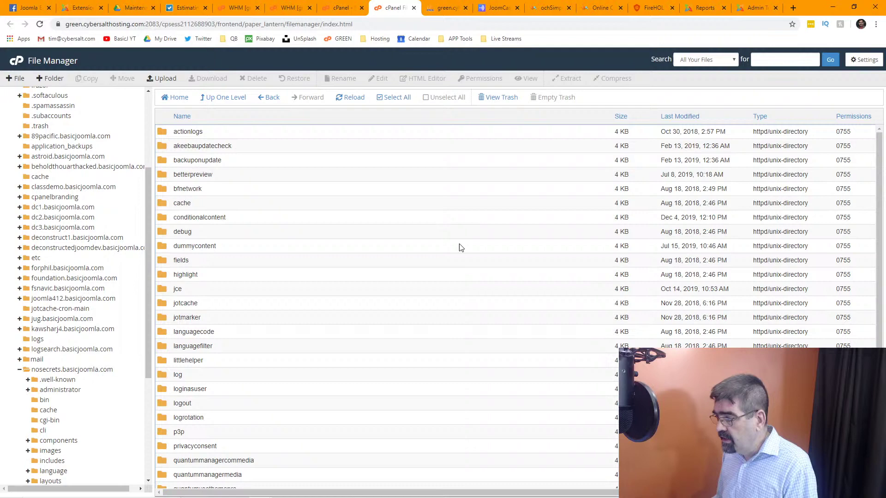
{"action": "left_click", "coordinate": [238, 9]}
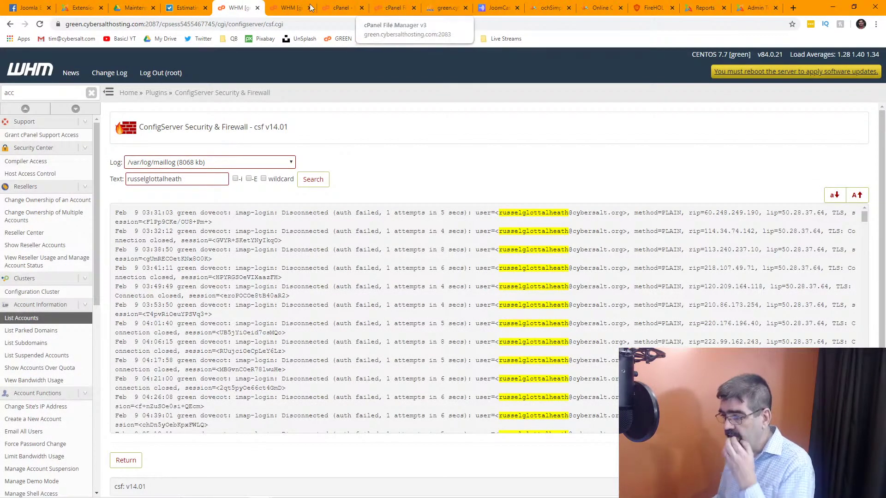
Go through JCE Editor's Global Configuration to Editor Profiles and open the Default profile.
{"action": "left_click", "coordinate": [82, 8]}
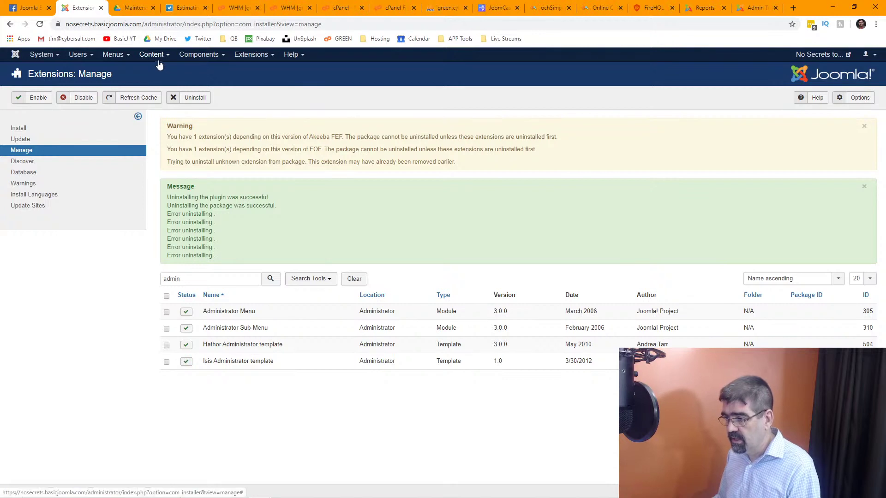
{"action": "left_click", "coordinate": [200, 55]}
{"action": "mouse_move", "coordinate": [216, 105]}
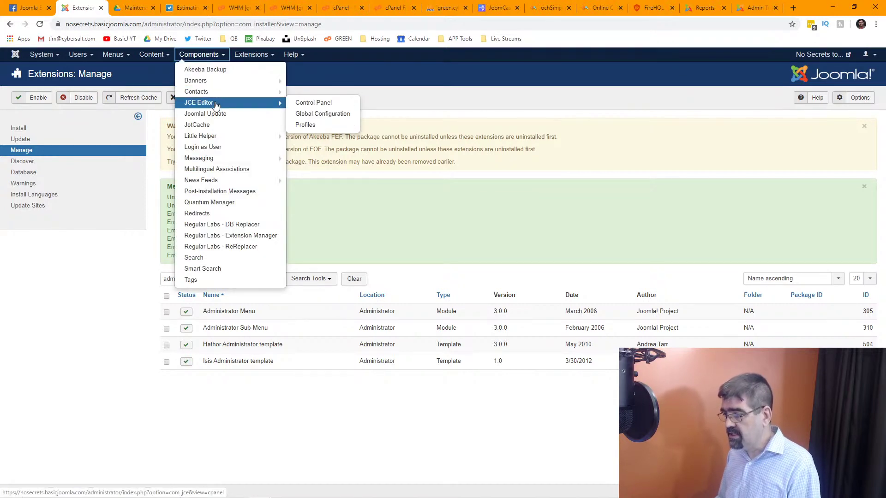
{"action": "left_click", "coordinate": [326, 115]}
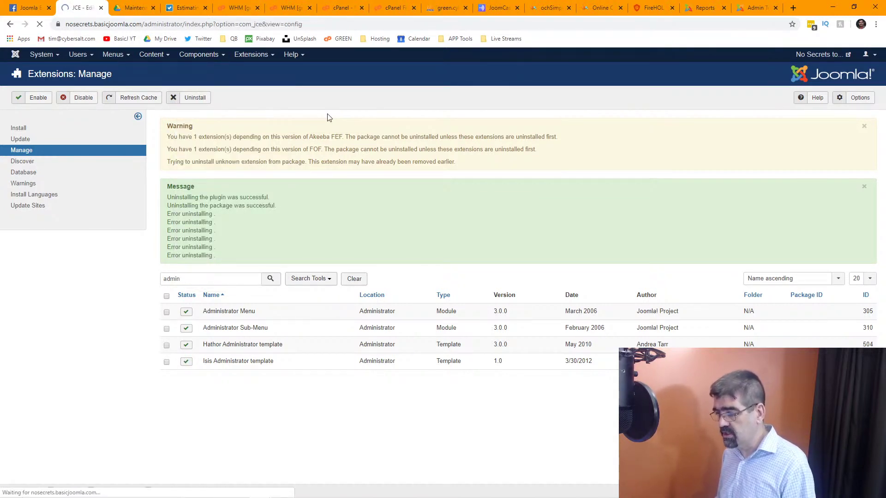
{"action": "scroll", "coordinate": [329, 121], "scroll_direction": "down", "scroll_amount": 2}
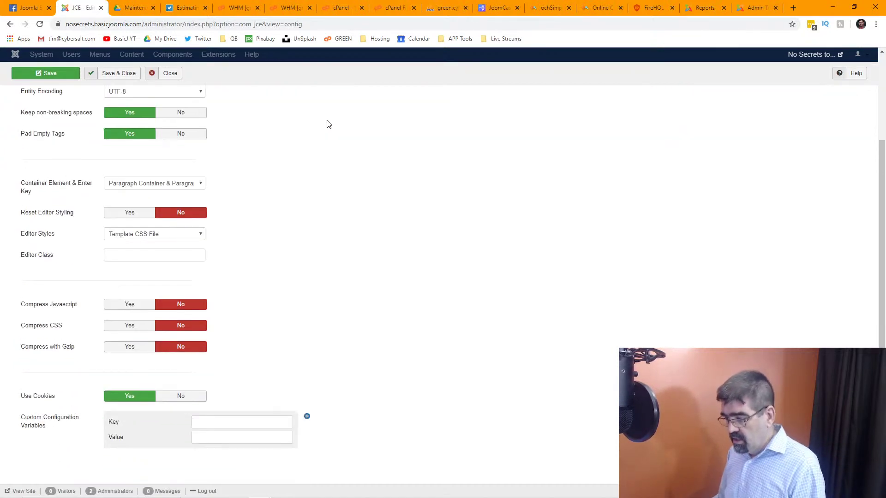
{"action": "scroll", "coordinate": [329, 124], "scroll_direction": "up", "scroll_amount": 2}
{"action": "scroll", "coordinate": [329, 124], "scroll_direction": "down", "scroll_amount": 2}
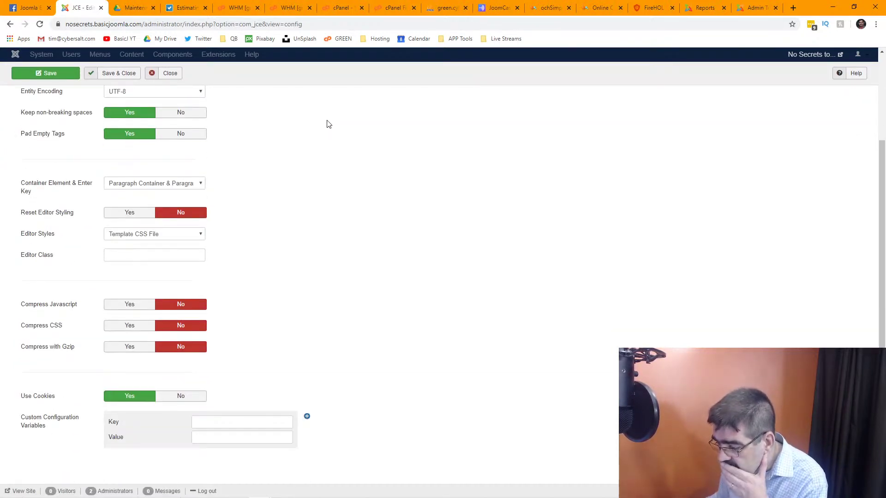
{"action": "scroll", "coordinate": [328, 124], "scroll_direction": "up", "scroll_amount": 2}
{"action": "left_click", "coordinate": [167, 98]}
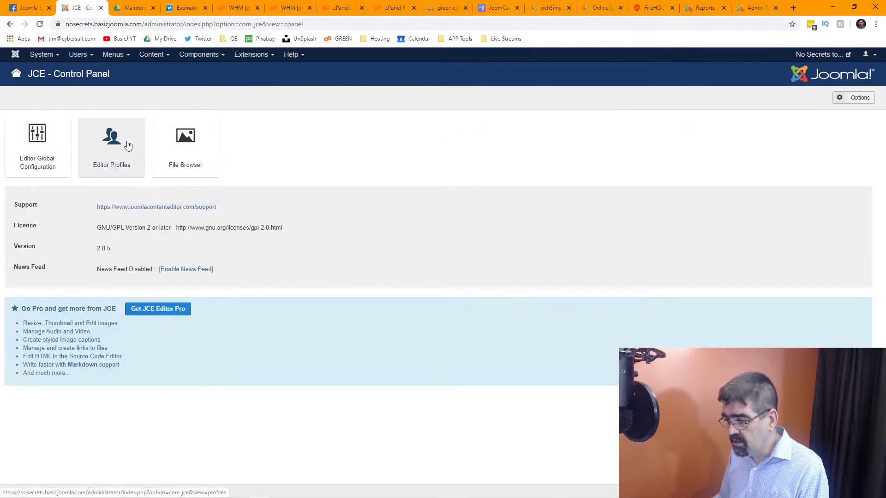
{"action": "left_click", "coordinate": [128, 145]}
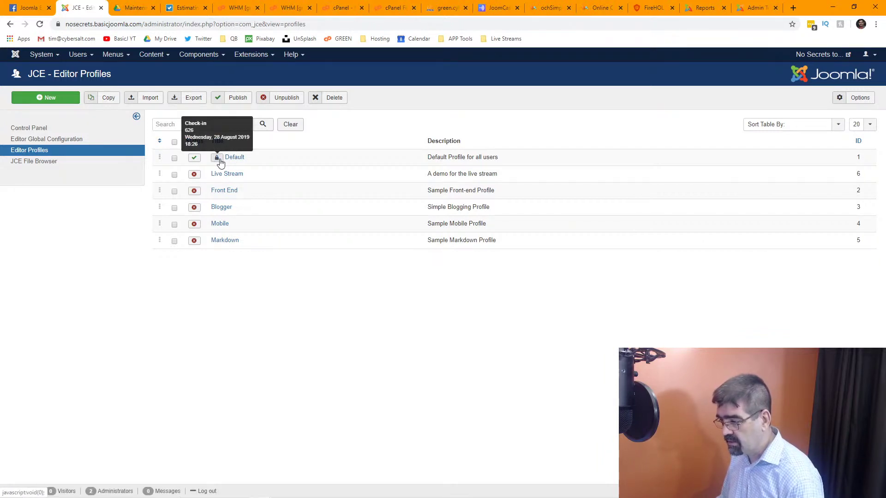
{"action": "left_click", "coordinate": [234, 158]}
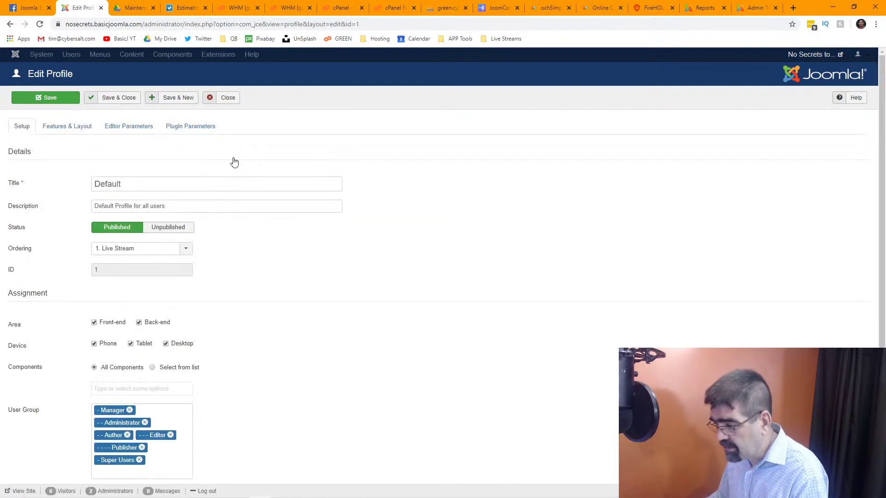
In the Default profile's Filesystem parameters, set Allow Root Access to Yes.
{"action": "left_click", "coordinate": [128, 129]}
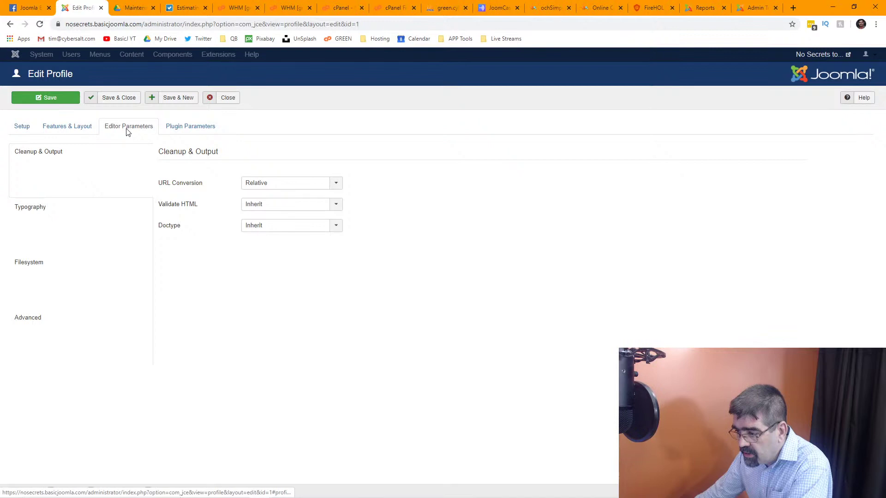
{"action": "left_click", "coordinate": [65, 263]}
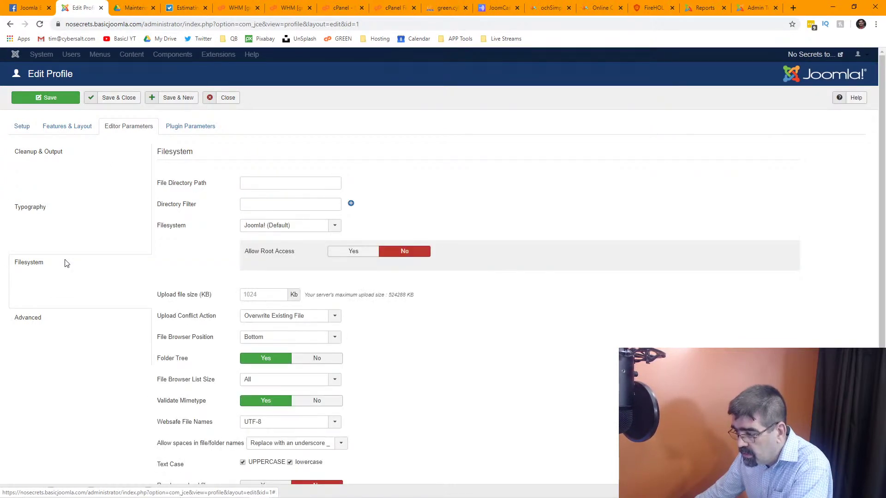
{"action": "mouse_move", "coordinate": [262, 249]}
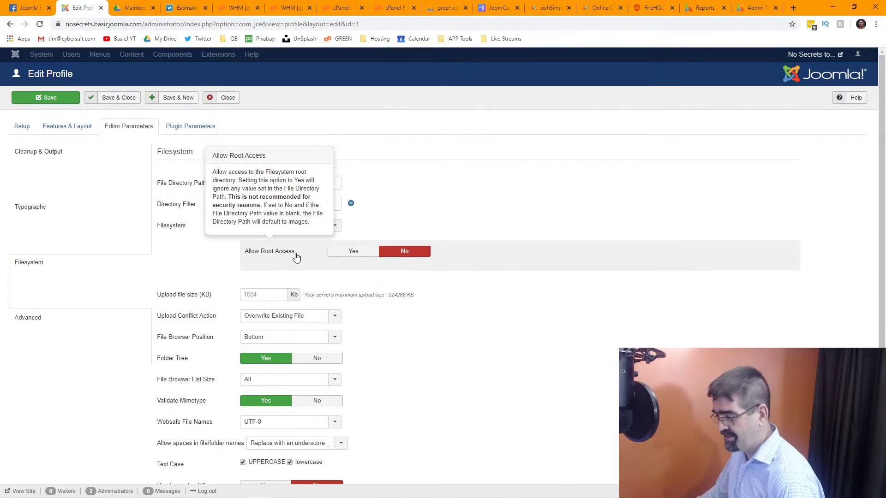
{"action": "left_click", "coordinate": [343, 251]}
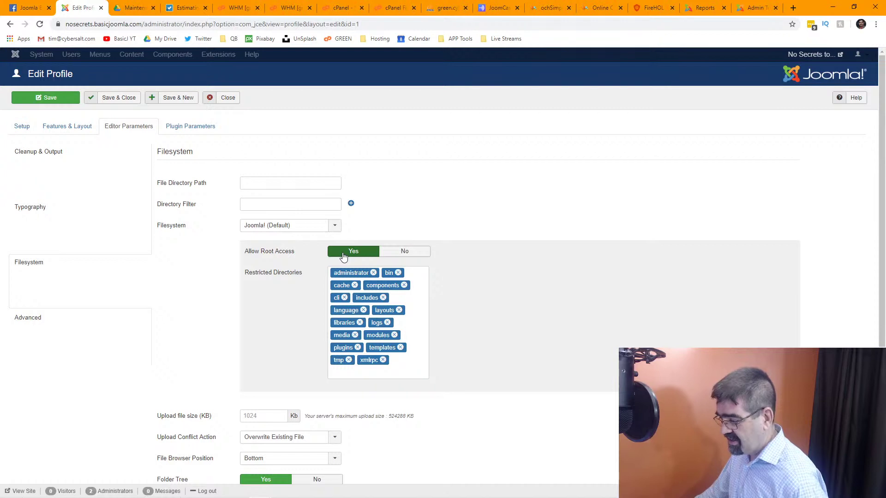
Remove every Restricted Directories entry, from xmlrpc and tmp through bin and administrator.
{"action": "mouse_move", "coordinate": [261, 275]}
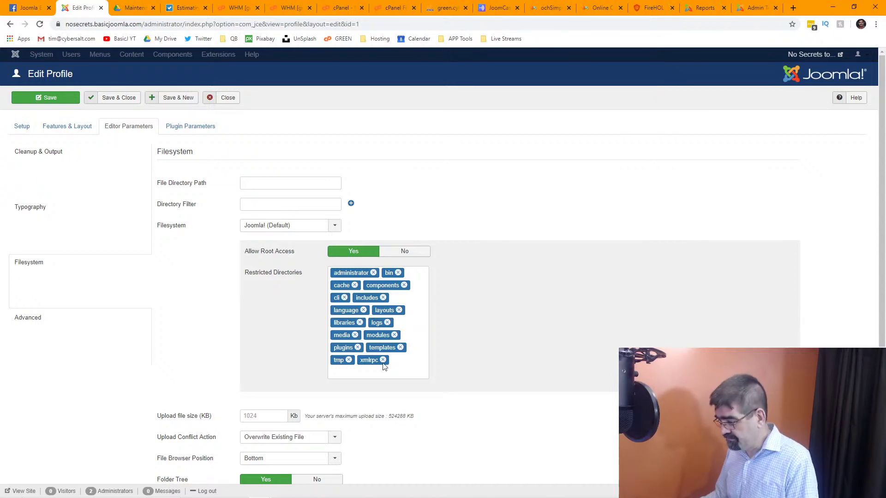
{"action": "left_click", "coordinate": [383, 360]}
{"action": "left_click", "coordinate": [349, 360]}
{"action": "left_click", "coordinate": [358, 347]}
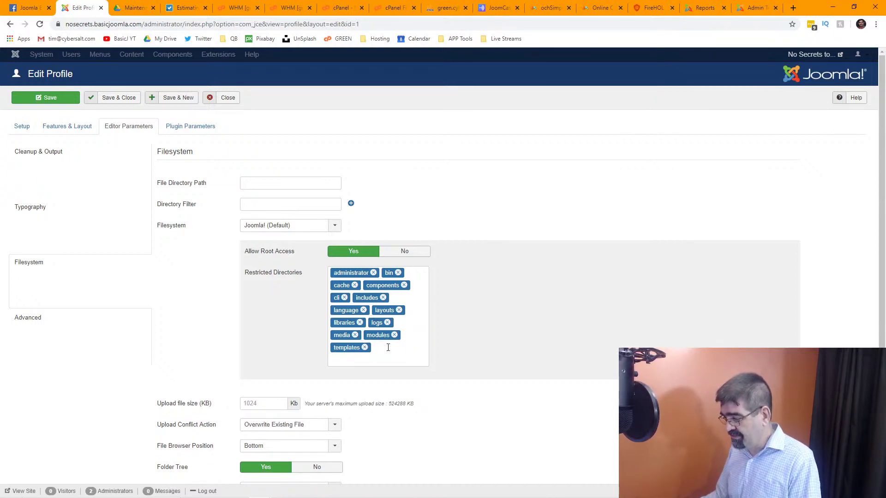
{"action": "left_click", "coordinate": [364, 348]}
{"action": "left_click", "coordinate": [355, 335]}
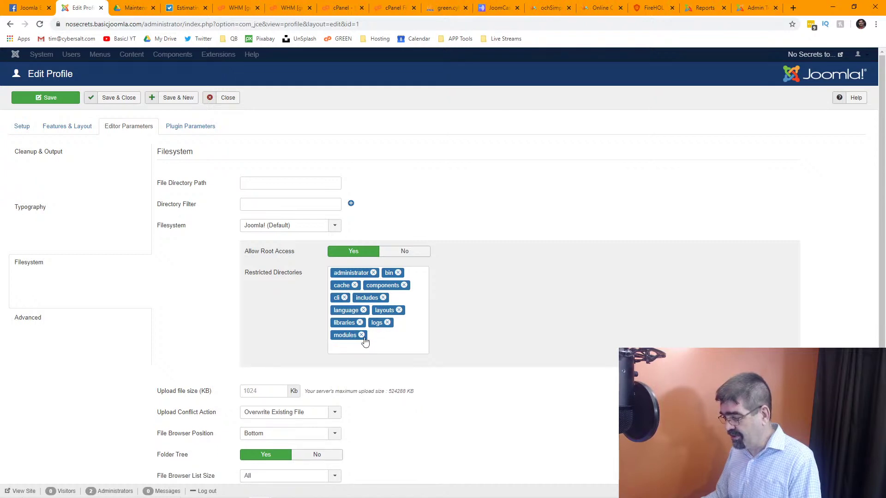
{"action": "left_click", "coordinate": [362, 336]}
{"action": "left_click", "coordinate": [360, 323]}
{"action": "left_click", "coordinate": [350, 322]}
{"action": "left_click", "coordinate": [364, 311]}
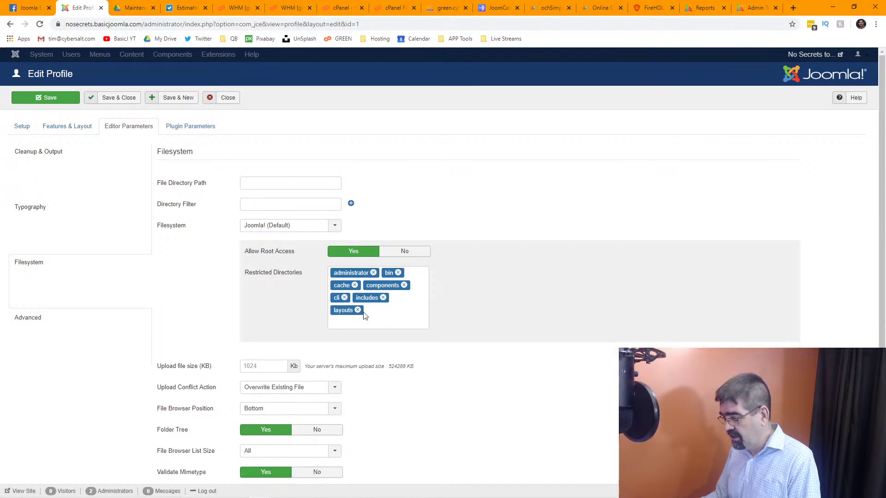
{"action": "left_click", "coordinate": [358, 311]}
{"action": "left_click", "coordinate": [383, 298]}
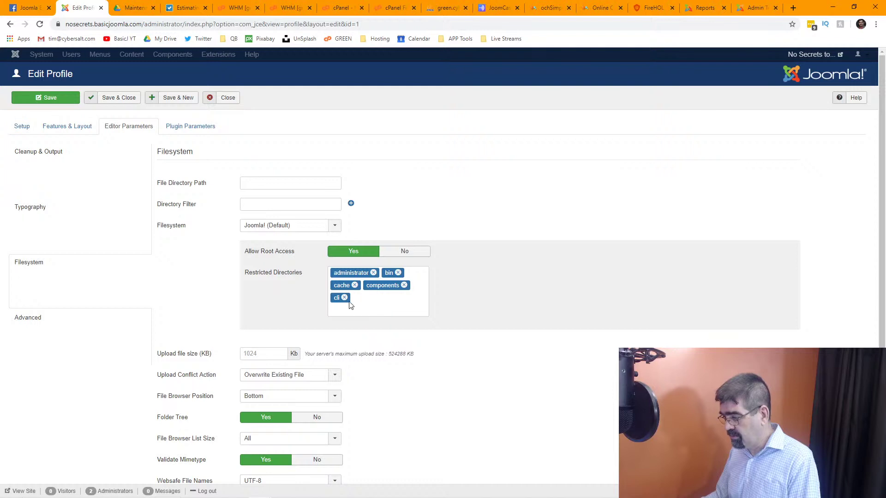
{"action": "left_click", "coordinate": [344, 298]}
{"action": "left_click", "coordinate": [344, 299]}
{"action": "left_click", "coordinate": [354, 285]}
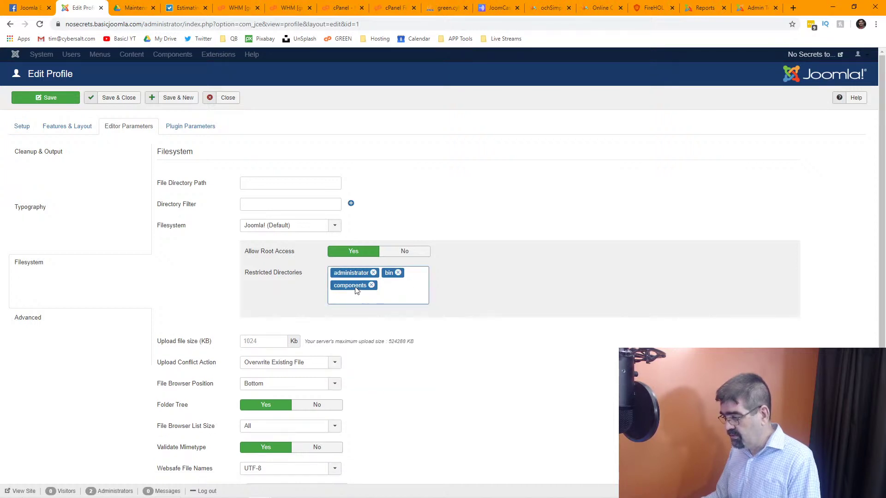
{"action": "left_click", "coordinate": [371, 285]}
{"action": "left_click", "coordinate": [397, 273]}
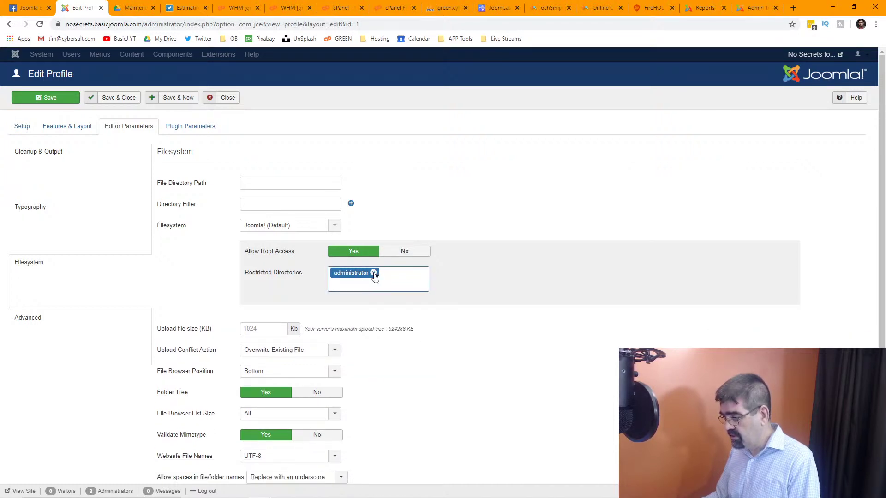
{"action": "left_click", "coordinate": [374, 273]}
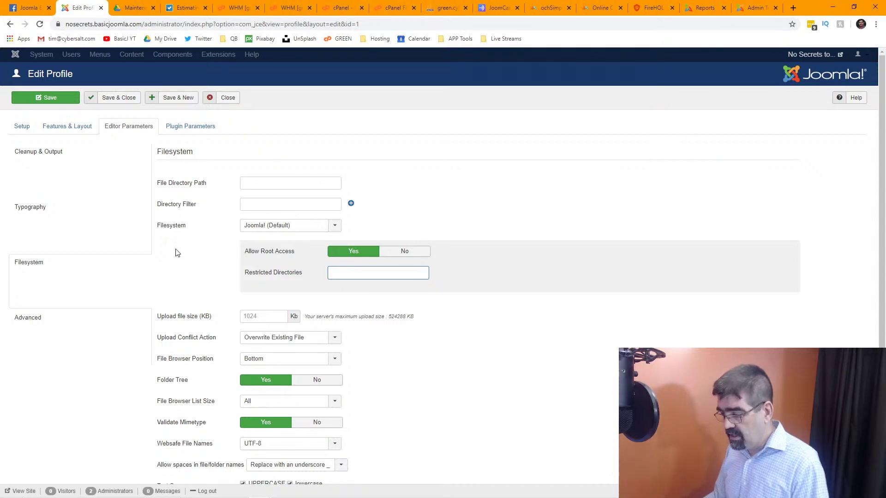
Save the Default editor profile.
{"action": "scroll", "coordinate": [162, 261], "scroll_direction": "down", "scroll_amount": 3}
{"action": "scroll", "coordinate": [152, 269], "scroll_direction": "up", "scroll_amount": 3}
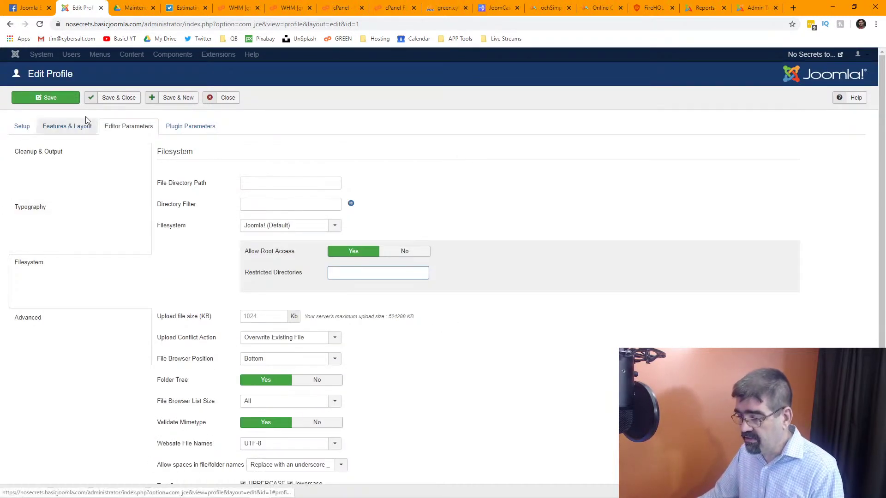
{"action": "left_click", "coordinate": [63, 104]}
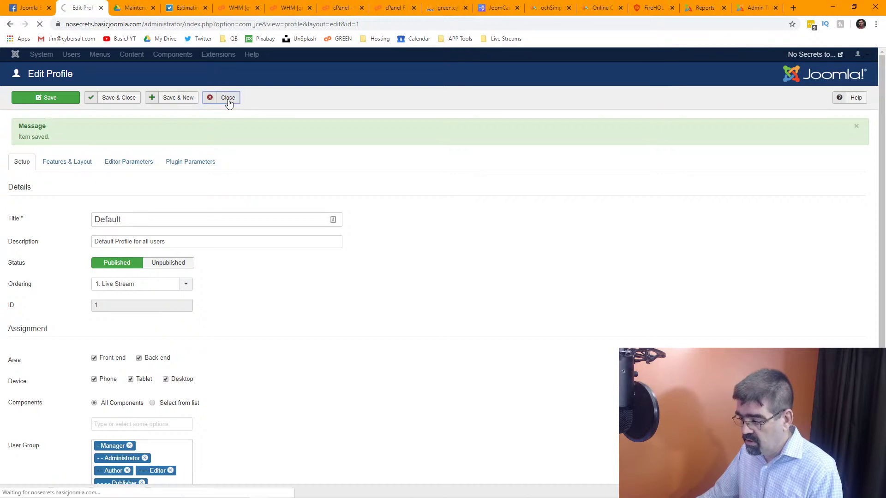
Open the JCE File Browser from the control panel and enter administrator/components.
{"action": "left_click", "coordinate": [16, 56]}
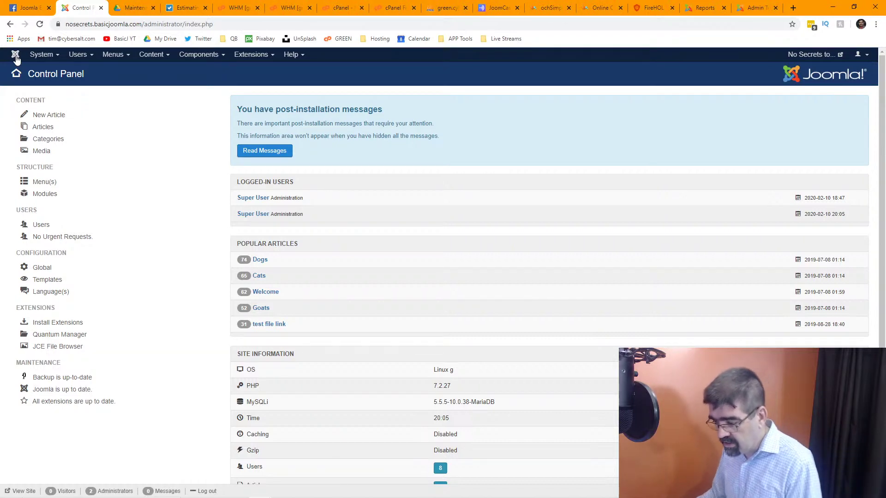
{"action": "left_click", "coordinate": [64, 349]}
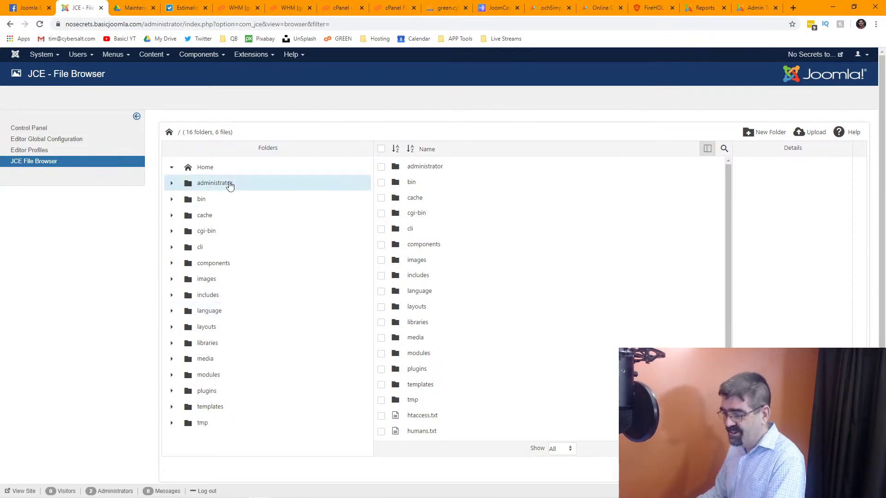
{"action": "left_click", "coordinate": [206, 184]}
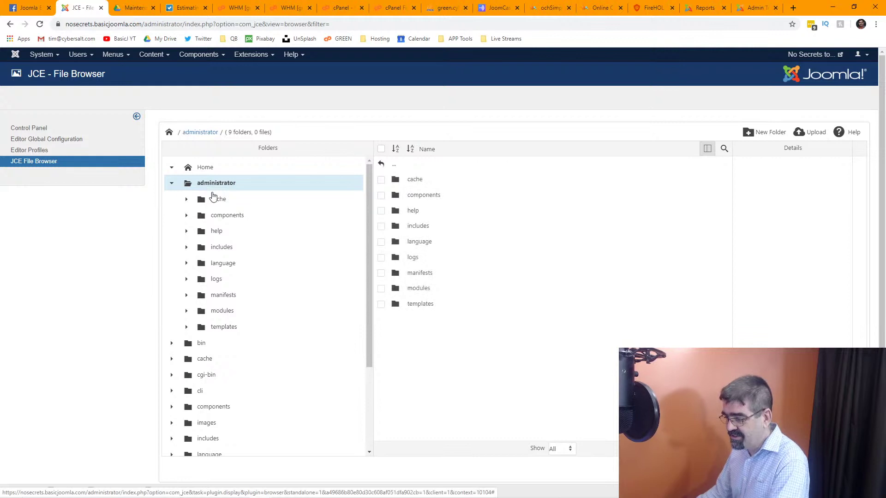
{"action": "left_click", "coordinate": [227, 216]}
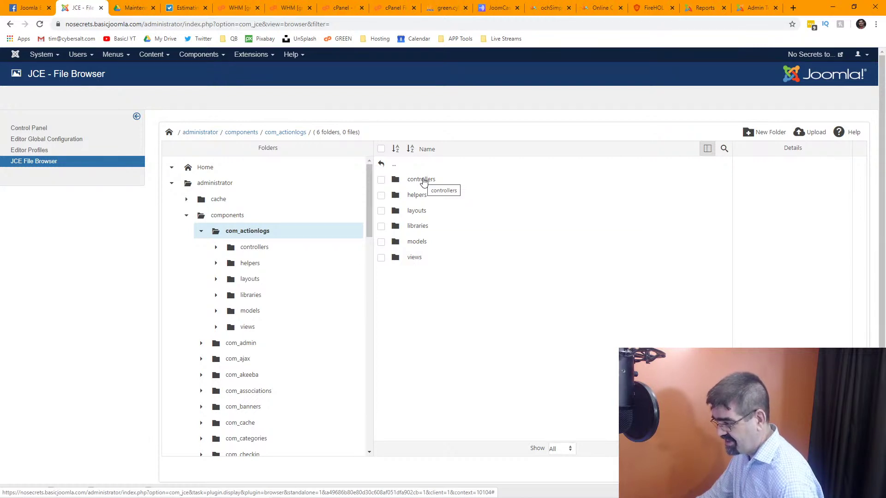
Browse com_actionlogs' controllers and libraries subfolders, then bring up the Components menu.
{"action": "left_click", "coordinate": [422, 180]}
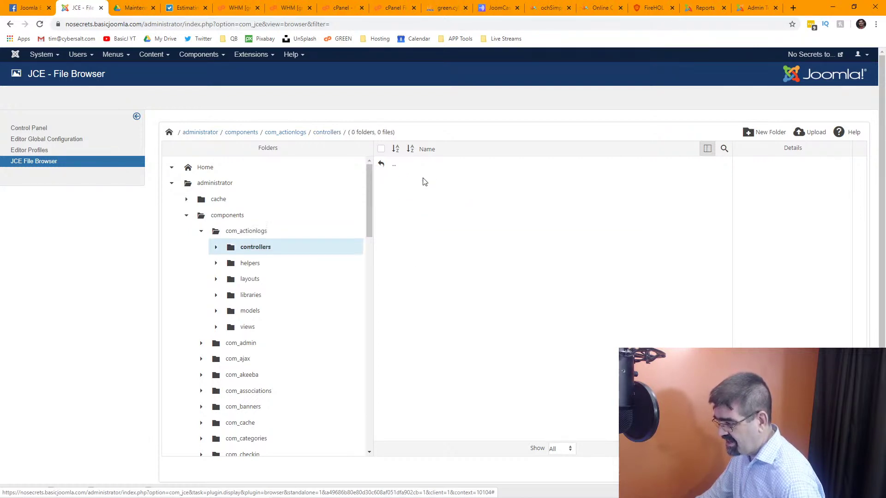
{"action": "left_click", "coordinate": [398, 171]}
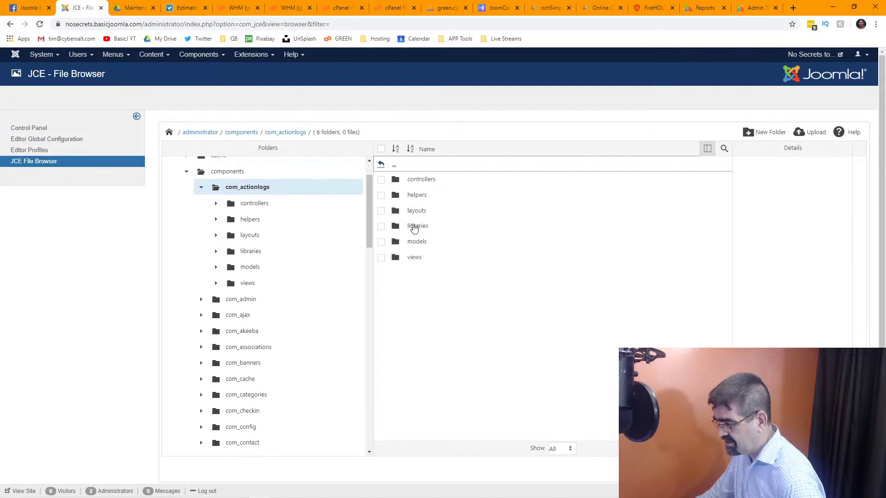
{"action": "left_click", "coordinate": [415, 230]}
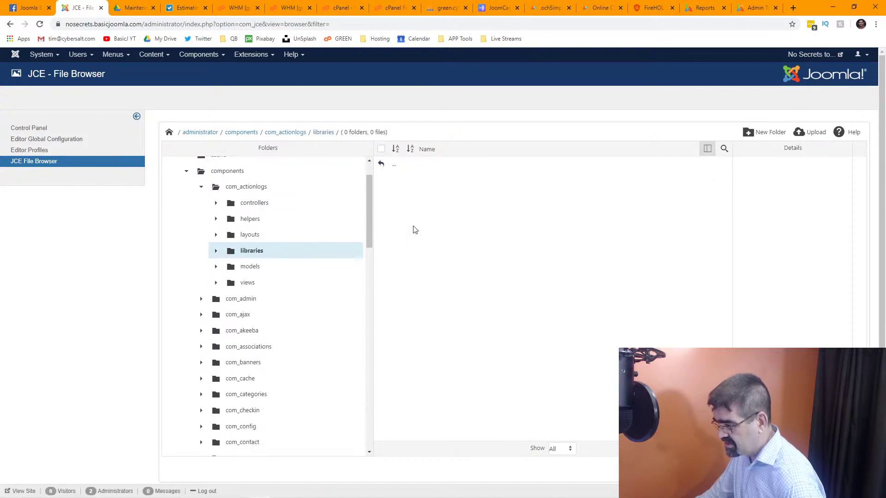
{"action": "left_click", "coordinate": [395, 167]}
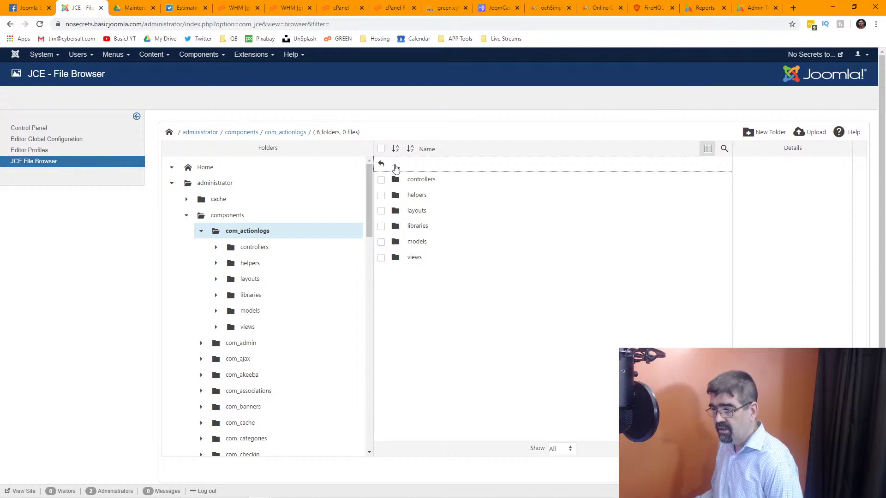
{"action": "left_click", "coordinate": [197, 59]}
Open the JCE control panel in a new browser tab and switch to it.
{"action": "mouse_move", "coordinate": [213, 97]}
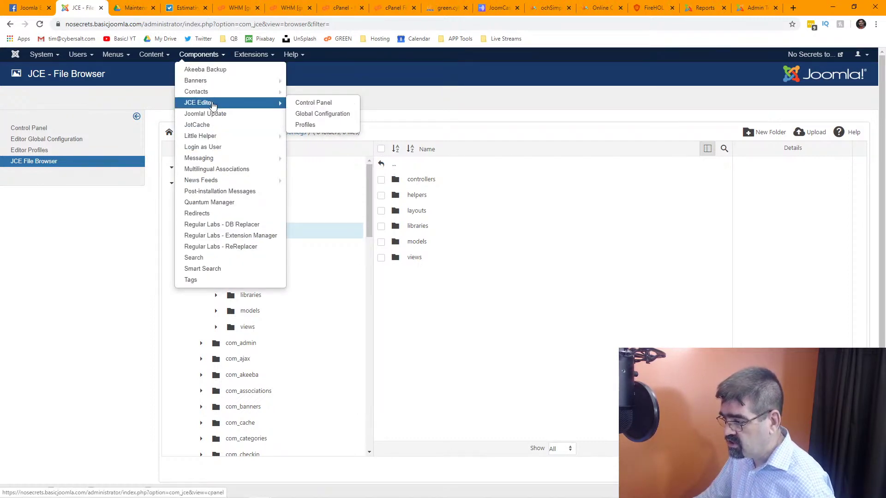
{"action": "right_click", "coordinate": [238, 103]}
{"action": "left_click", "coordinate": [244, 110]}
{"action": "left_click", "coordinate": [123, 8]}
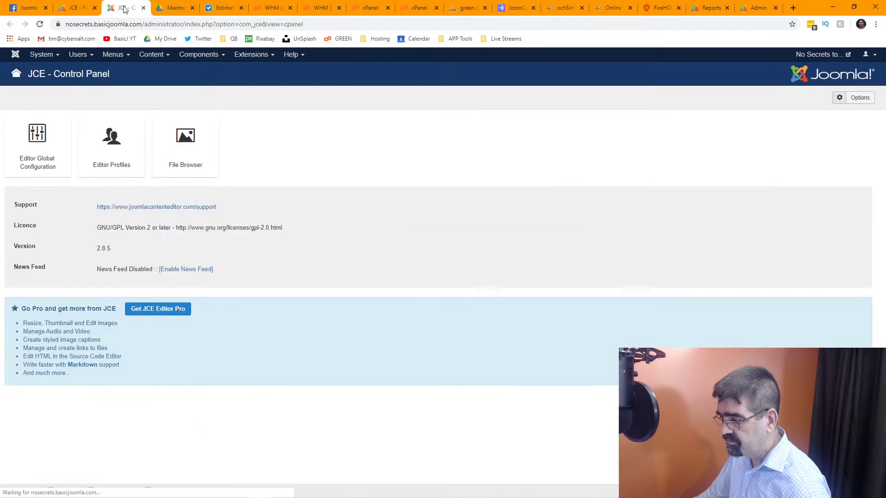
Open the Default editor profile and show its Editor Parameters Filesystem settings.
{"action": "left_click", "coordinate": [123, 159]}
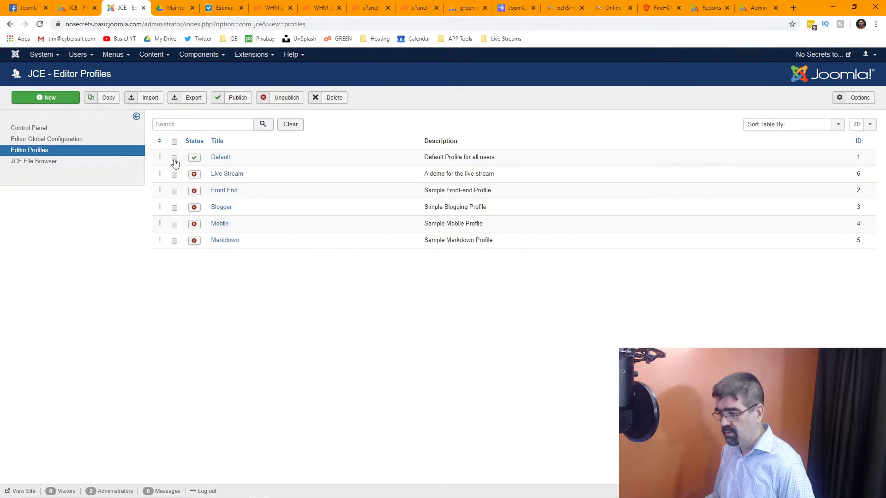
{"action": "left_click", "coordinate": [216, 163]}
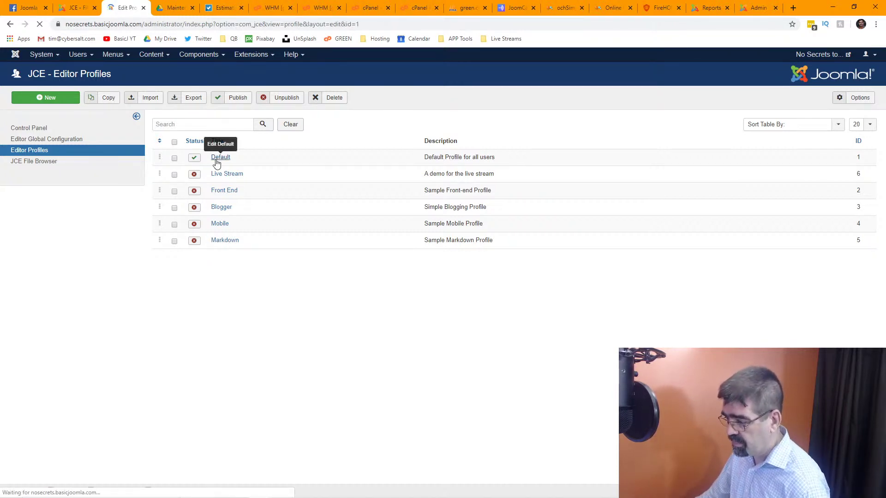
{"action": "scroll", "coordinate": [236, 157], "scroll_direction": "down", "scroll_amount": 1}
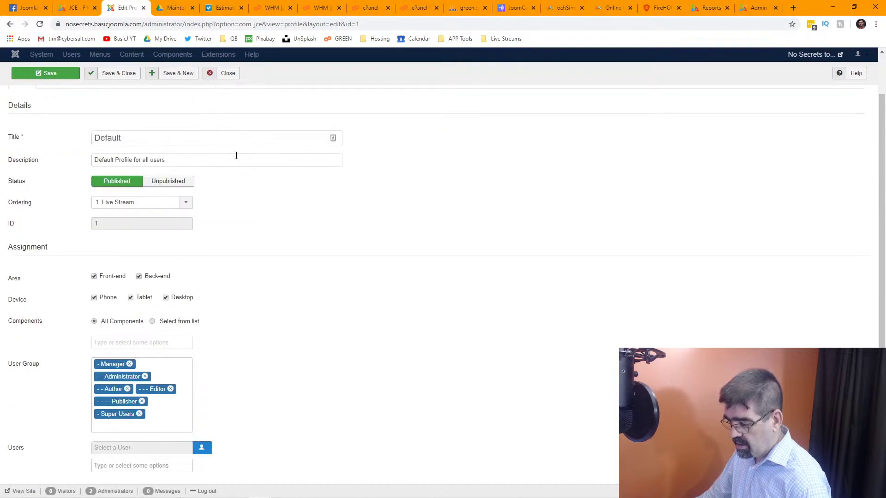
{"action": "scroll", "coordinate": [236, 157], "scroll_direction": "up", "scroll_amount": 1}
{"action": "left_click", "coordinate": [128, 129]}
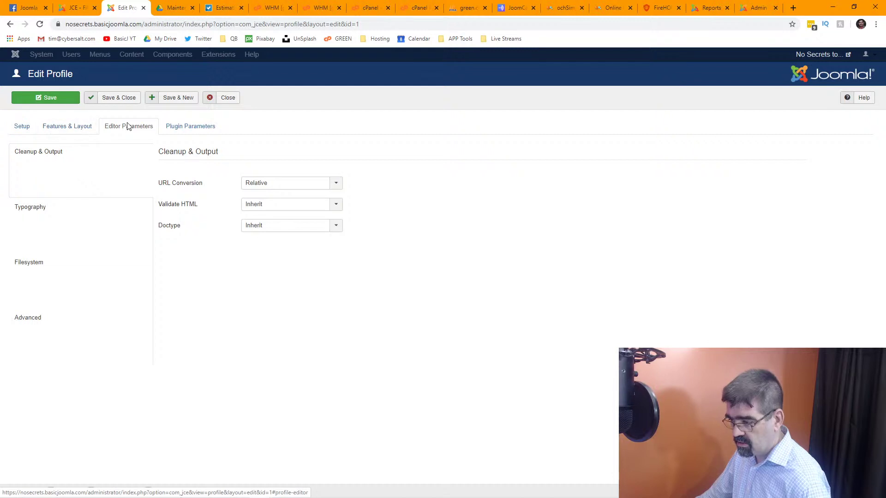
{"action": "left_click", "coordinate": [25, 267]}
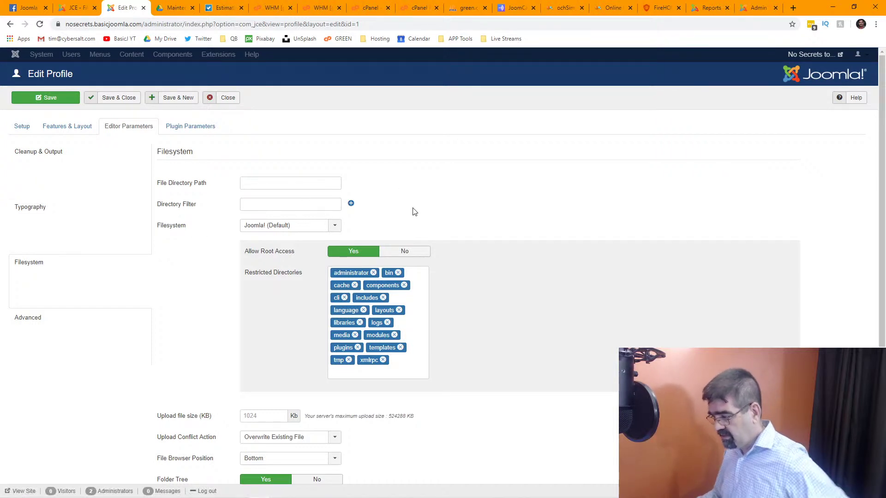
Remove administrator, bin, components, cache, cli, includes, language and layouts from the restricted directories.
{"action": "left_click", "coordinate": [399, 273]}
{"action": "left_click", "coordinate": [373, 273]}
{"action": "left_click", "coordinate": [404, 272]}
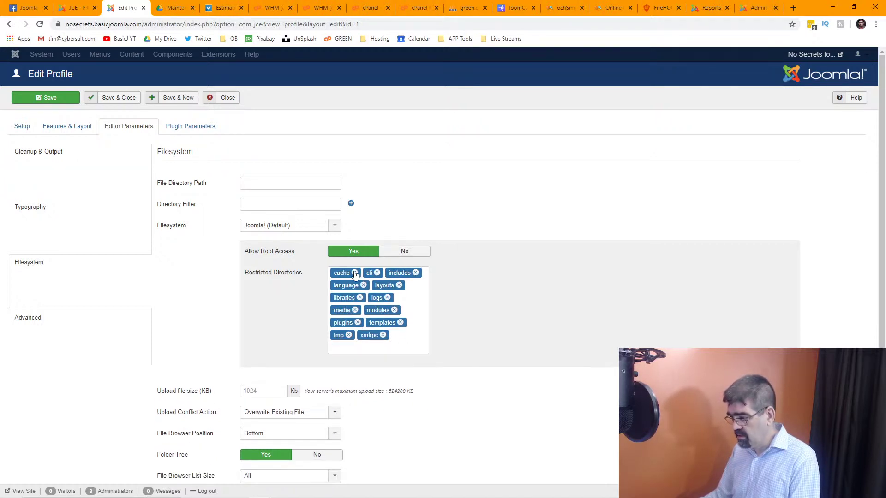
{"action": "left_click", "coordinate": [355, 272]}
{"action": "left_click", "coordinate": [383, 273]}
{"action": "left_click", "coordinate": [344, 273]}
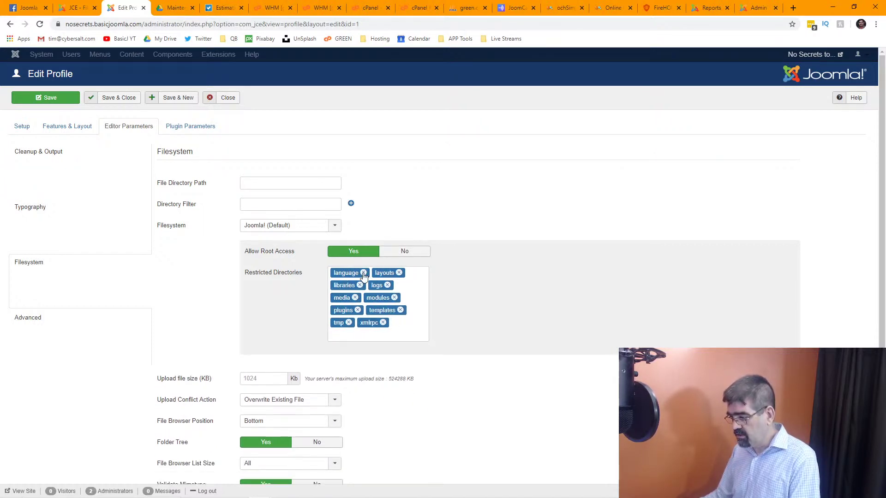
{"action": "left_click", "coordinate": [363, 273]}
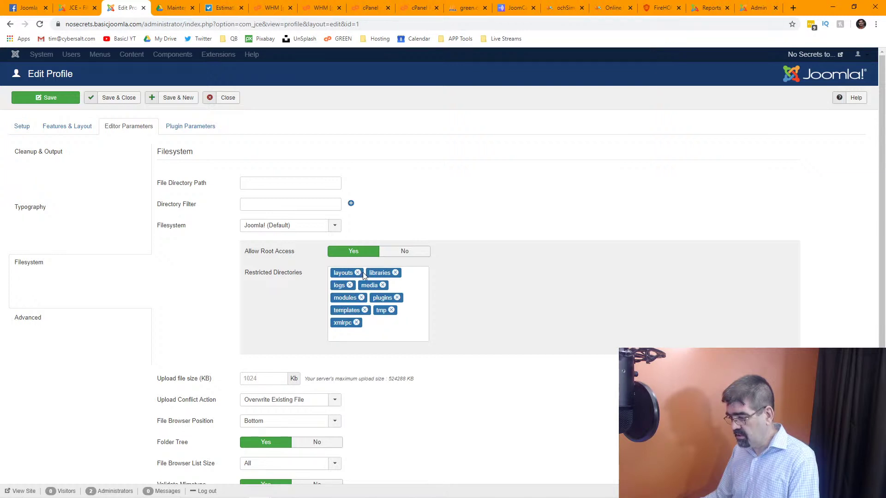
{"action": "left_click", "coordinate": [358, 272]}
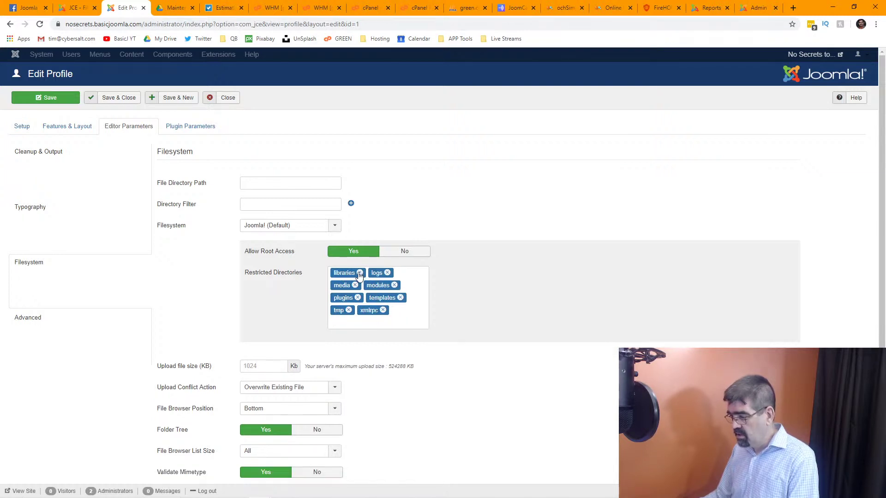
Remove libraries, logs, media, modules, plugins, templates, xmlrpc and tmp restrictions, then save the profile.
{"action": "left_click", "coordinate": [359, 273]}
{"action": "left_click", "coordinate": [350, 273]}
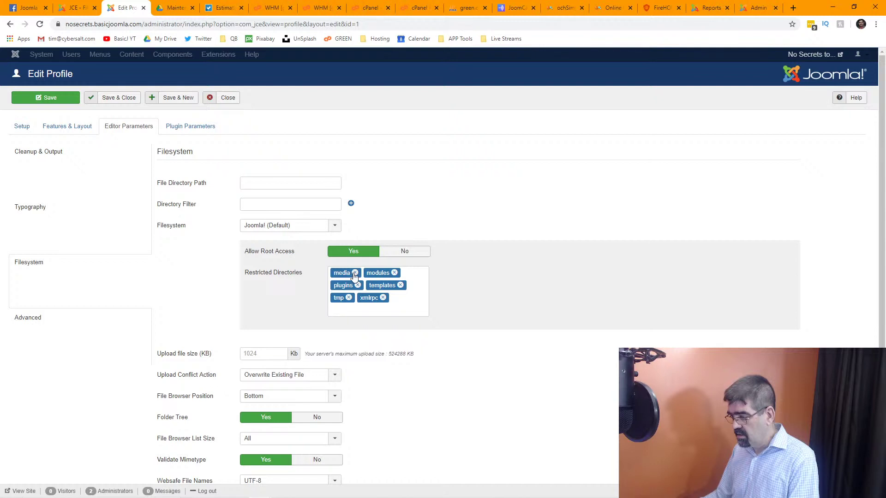
{"action": "left_click", "coordinate": [354, 272]}
{"action": "left_click", "coordinate": [364, 273]}
{"action": "left_click", "coordinate": [358, 272]}
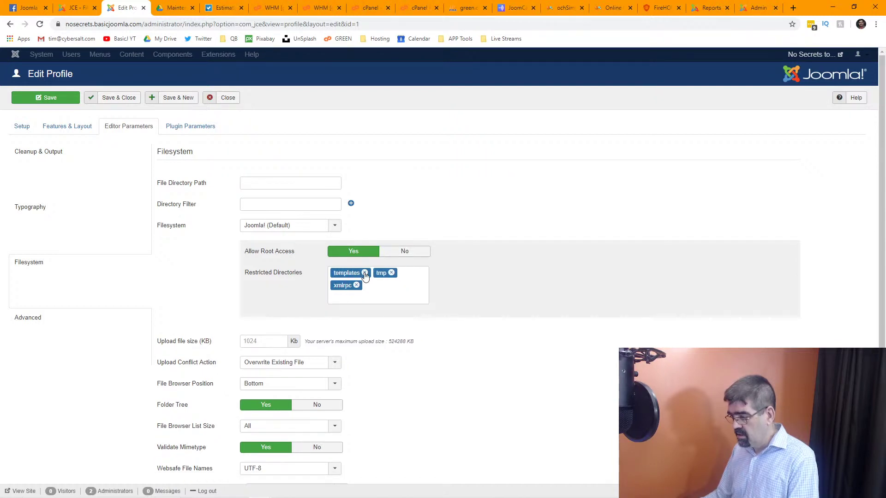
{"action": "left_click", "coordinate": [365, 273]}
{"action": "left_click", "coordinate": [382, 272]}
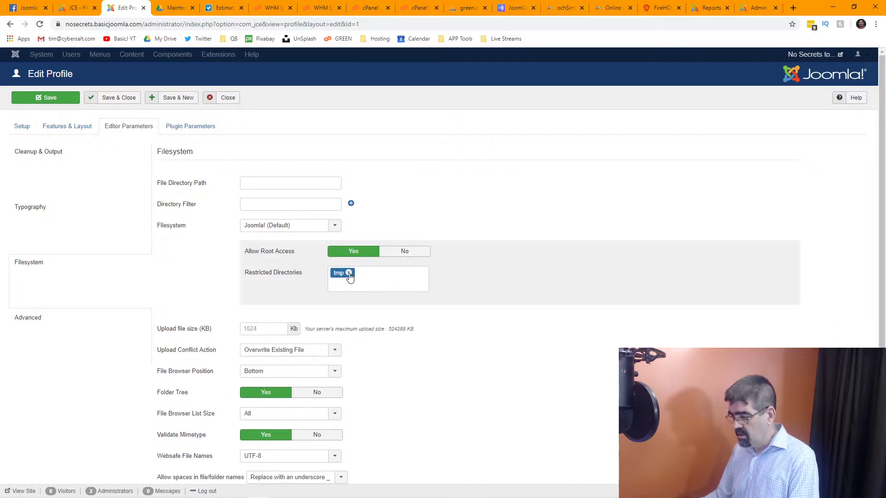
{"action": "left_click", "coordinate": [348, 274]}
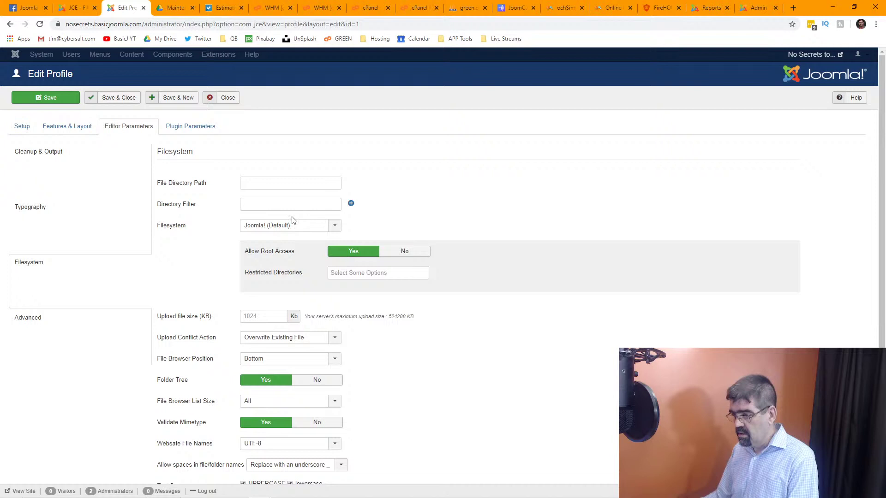
{"action": "left_click", "coordinate": [39, 98]}
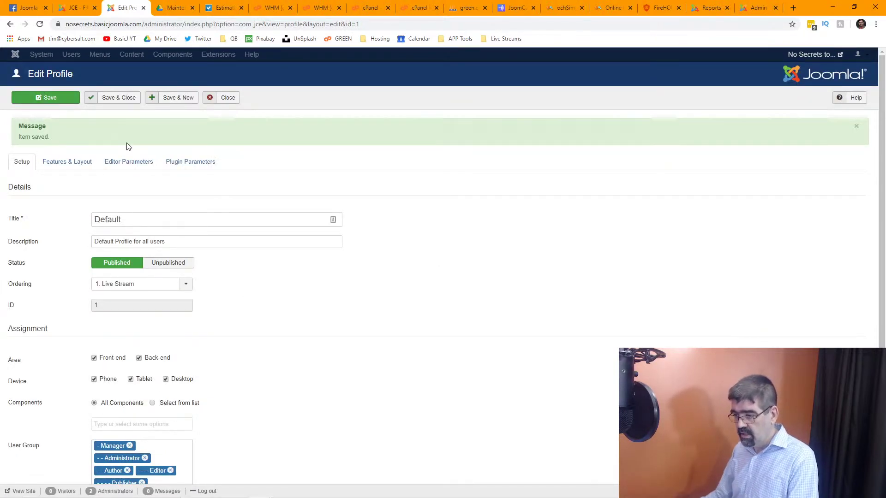
Review the Filesystem settings again, keeping Joomla! (Default) as the filesystem type.
{"action": "left_click", "coordinate": [134, 163]}
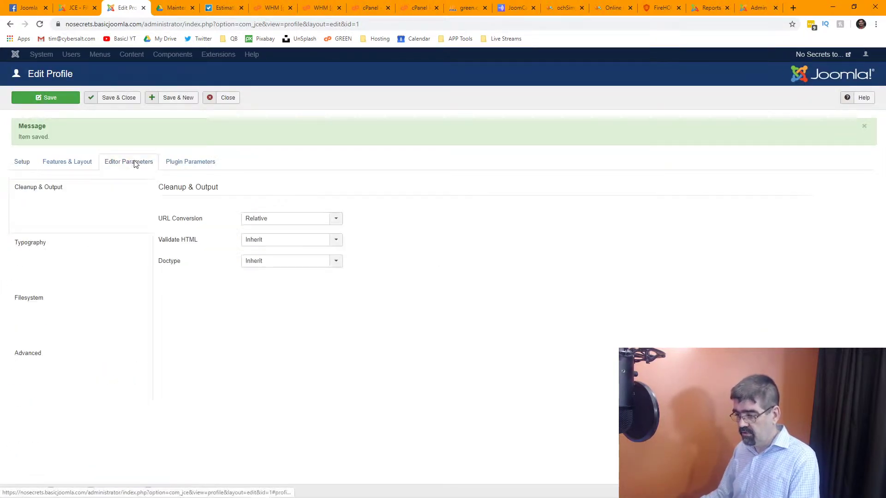
{"action": "left_click", "coordinate": [18, 302]}
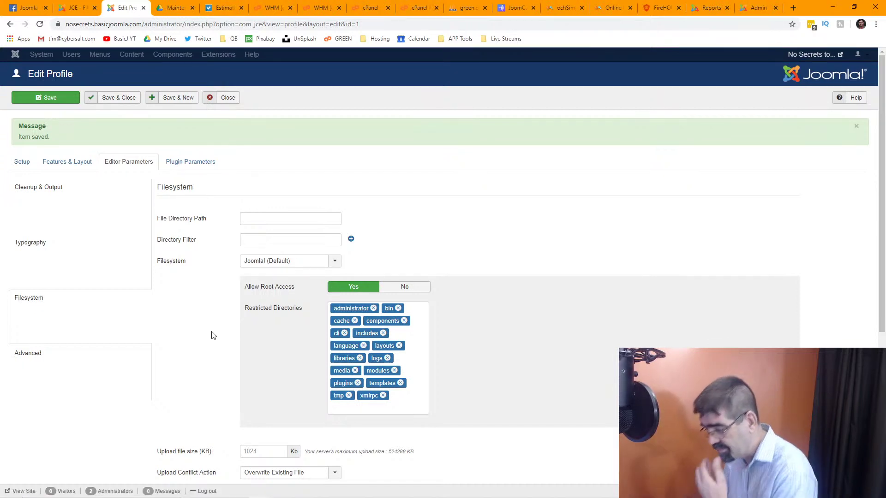
{"action": "scroll", "coordinate": [231, 330], "scroll_direction": "down", "scroll_amount": 2}
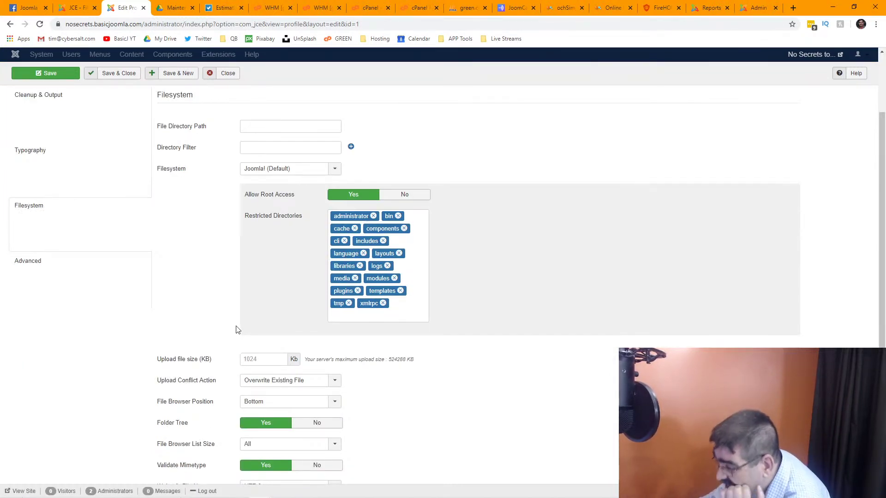
{"action": "left_click", "coordinate": [335, 169]}
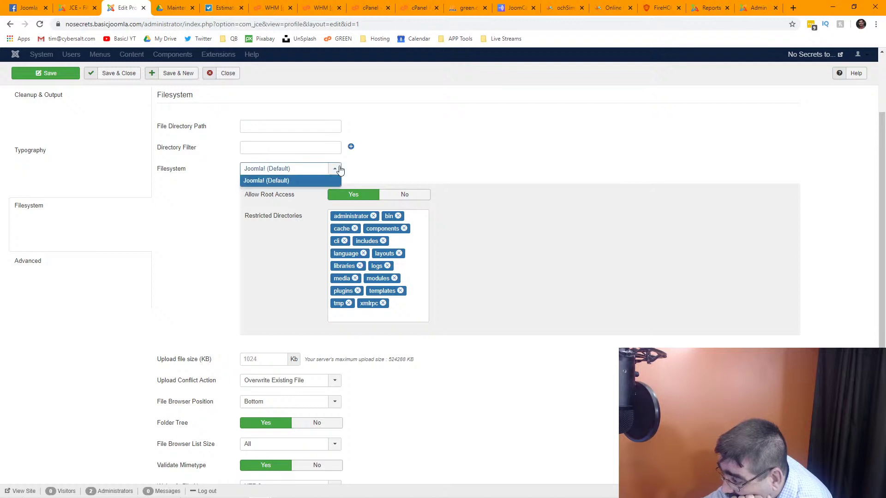
{"action": "left_click", "coordinate": [379, 167]}
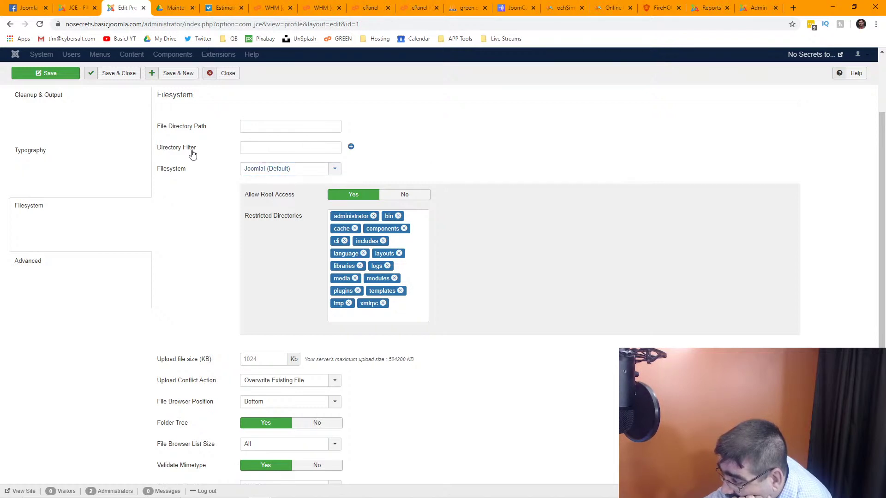
{"action": "mouse_move", "coordinate": [187, 151]}
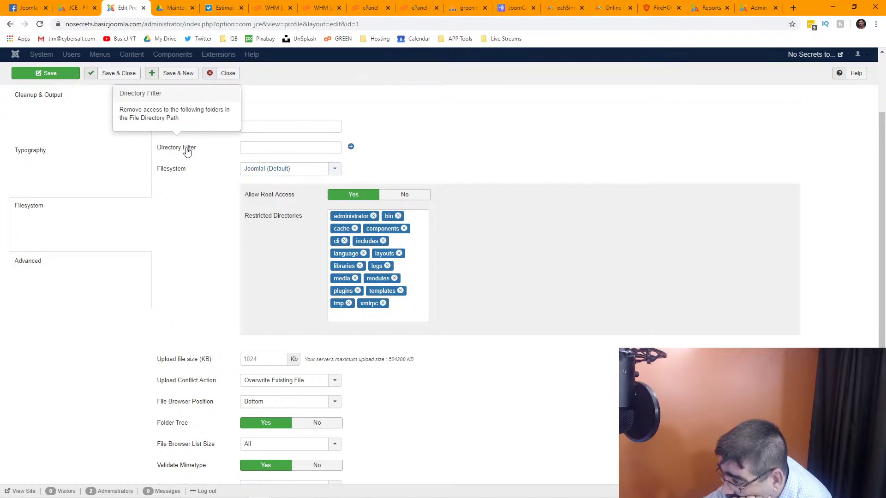
{"action": "mouse_move", "coordinate": [195, 133]}
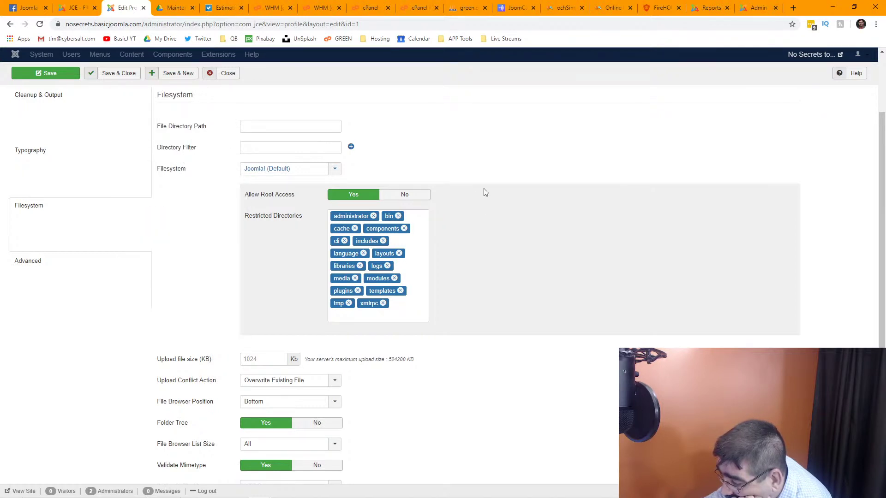
{"action": "scroll", "coordinate": [487, 216], "scroll_direction": "down", "scroll_amount": 2}
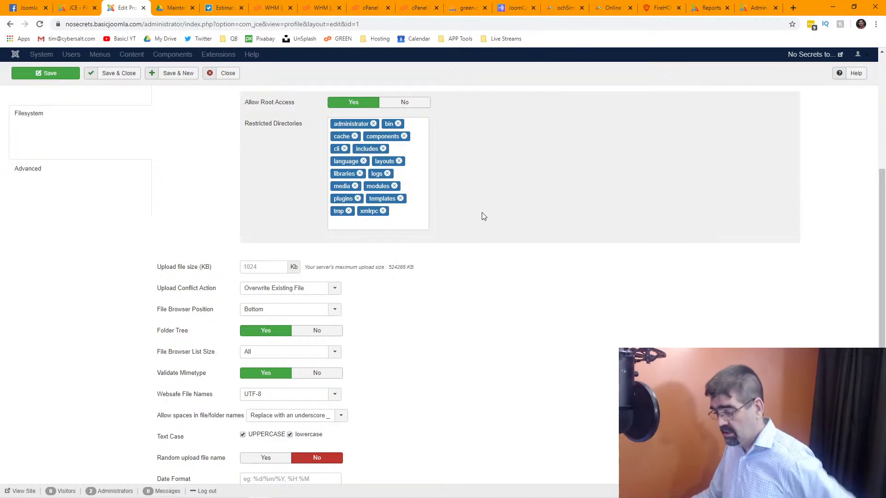
{"action": "scroll", "coordinate": [484, 217], "scroll_direction": "down", "scroll_amount": 2}
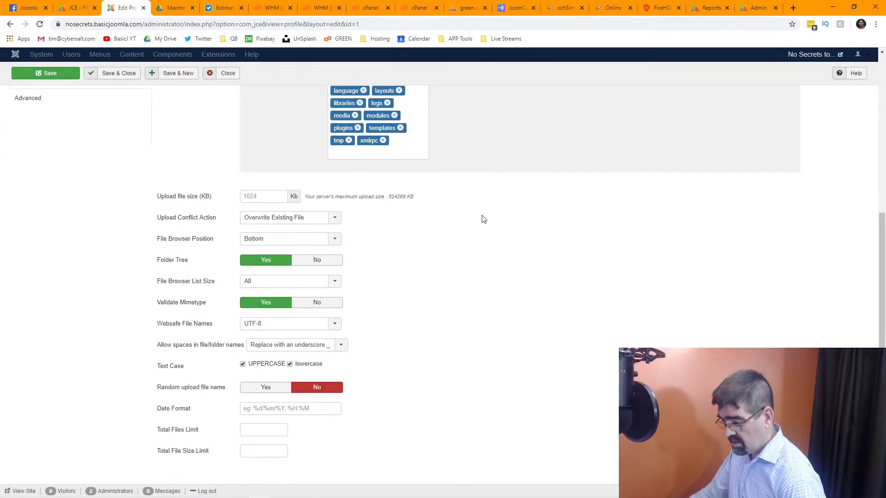
{"action": "scroll", "coordinate": [479, 217], "scroll_direction": "up", "scroll_amount": 3}
Open administrator/cache in the JCE file browser, showing 0 folders and 0 files.
{"action": "left_click", "coordinate": [64, 8]}
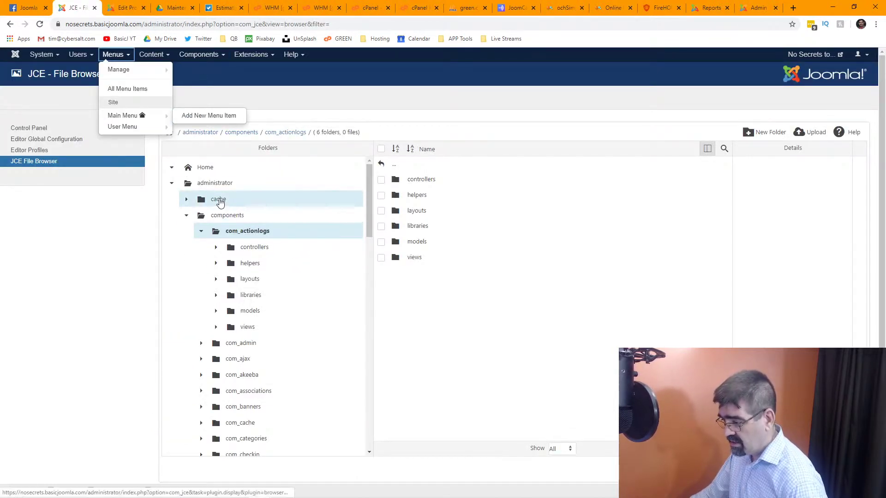
{"action": "left_click", "coordinate": [219, 199]}
{"action": "scroll", "coordinate": [220, 201], "scroll_direction": "down", "scroll_amount": 1}
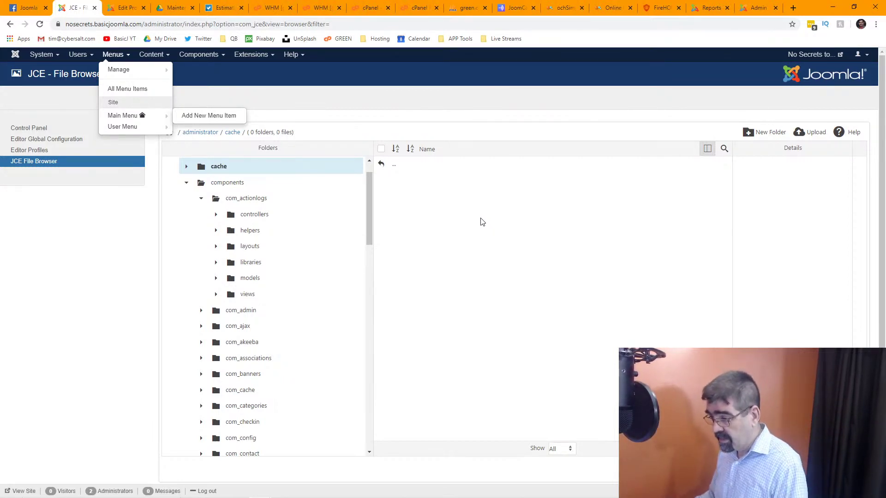
{"action": "left_click", "coordinate": [251, 54]}
Return to the profile edit page and scroll through its settings.
{"action": "left_click", "coordinate": [124, 8]}
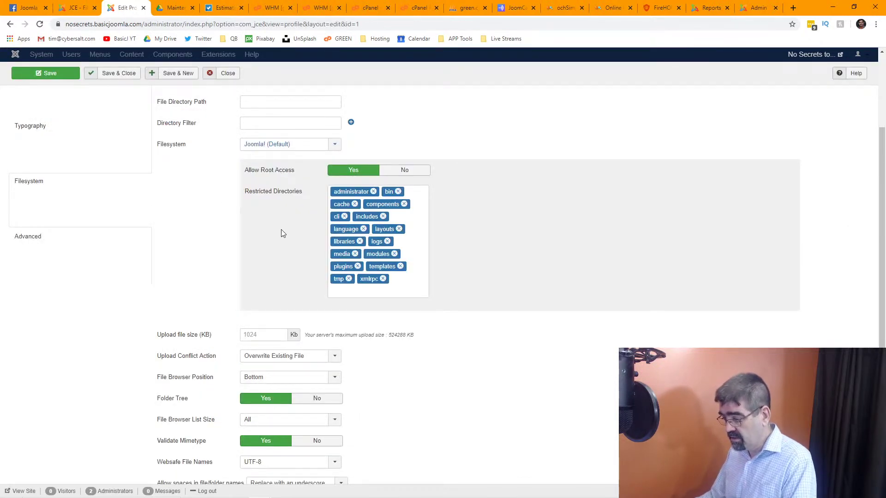
{"action": "scroll", "coordinate": [284, 223], "scroll_direction": "down", "scroll_amount": 3}
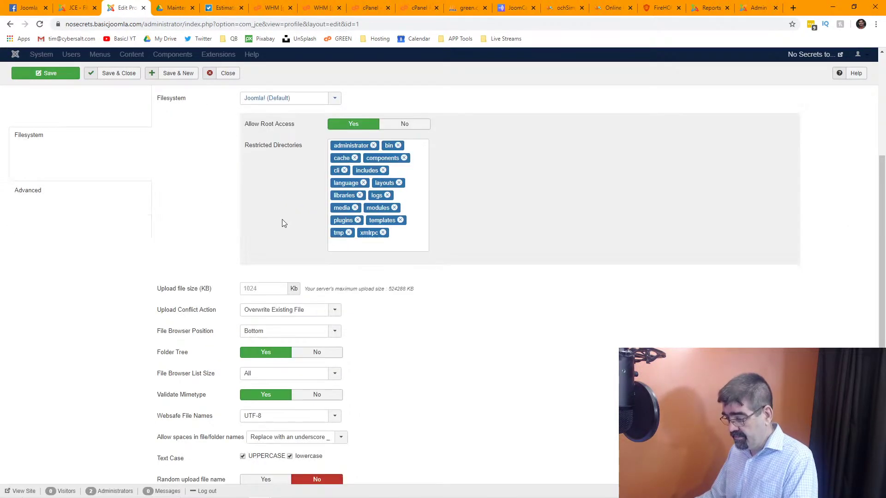
{"action": "scroll", "coordinate": [437, 281], "scroll_direction": "up", "scroll_amount": 4}
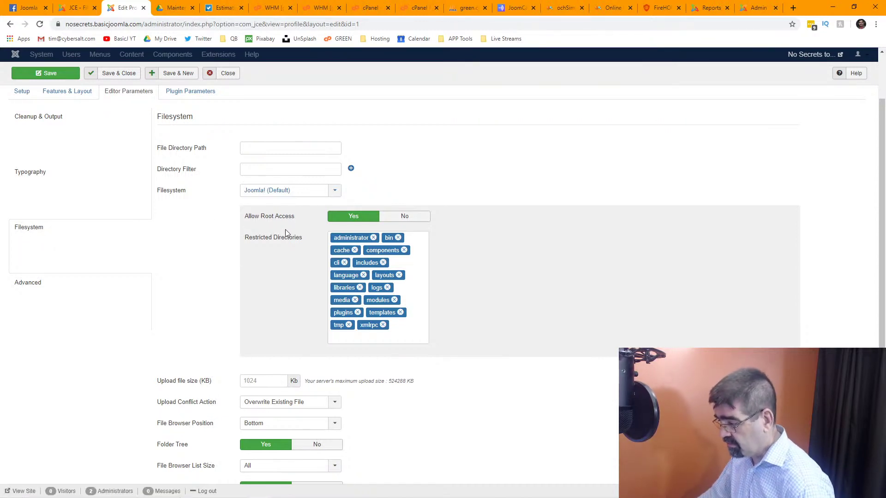
Return to the administrator control panel and open the JCE file browser.
{"action": "mouse_move", "coordinate": [284, 242]}
{"action": "left_click", "coordinate": [77, 14]}
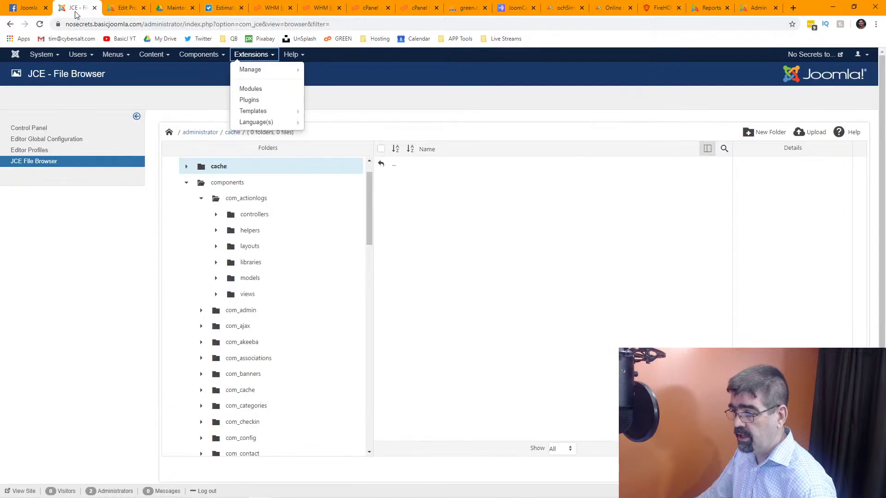
{"action": "left_click", "coordinate": [41, 54]}
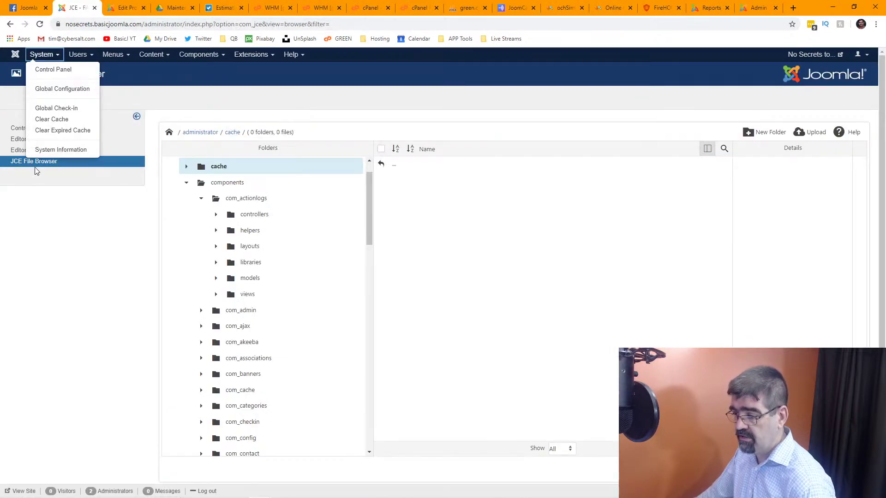
{"action": "left_click", "coordinate": [41, 193]}
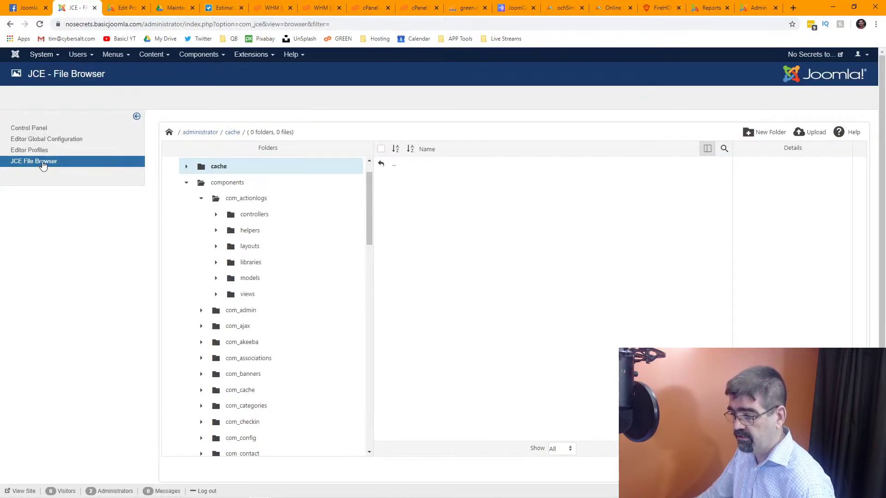
{"action": "left_click", "coordinate": [15, 56]}
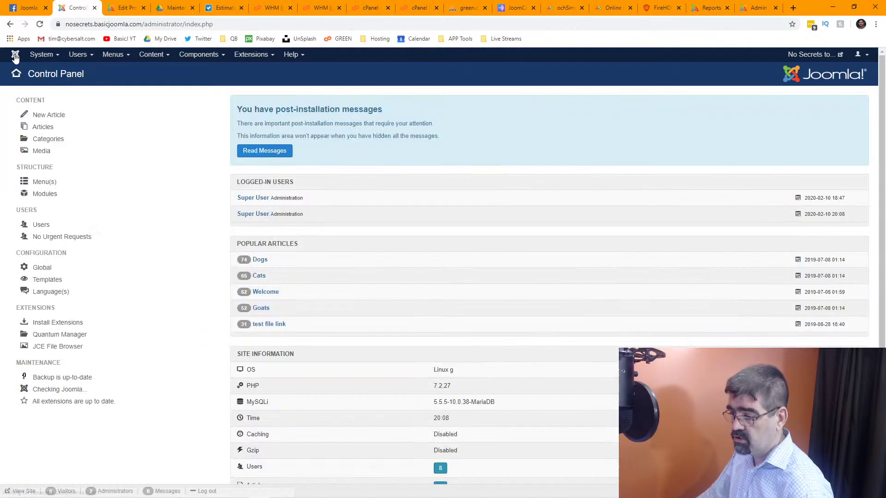
{"action": "left_click", "coordinate": [63, 351]}
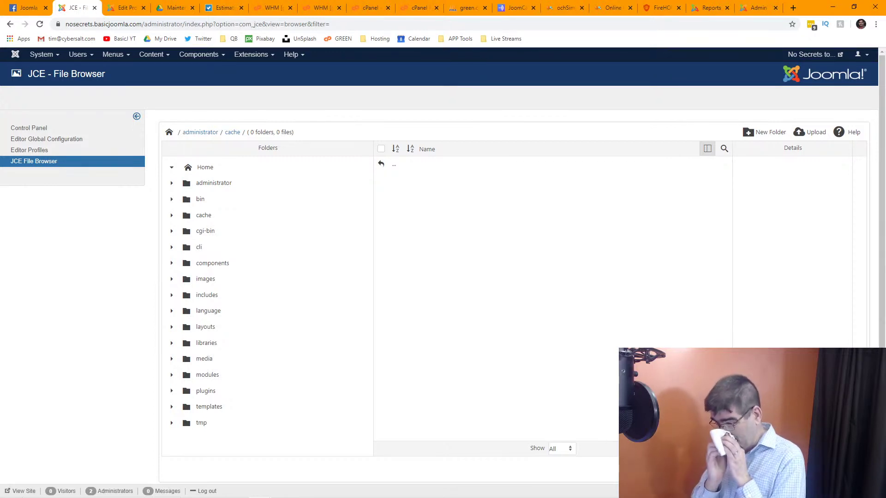
Open the images folder and select cat-1045782_640.jpg to see its details.
{"action": "left_click", "coordinate": [200, 55]}
{"action": "left_click", "coordinate": [363, 83]}
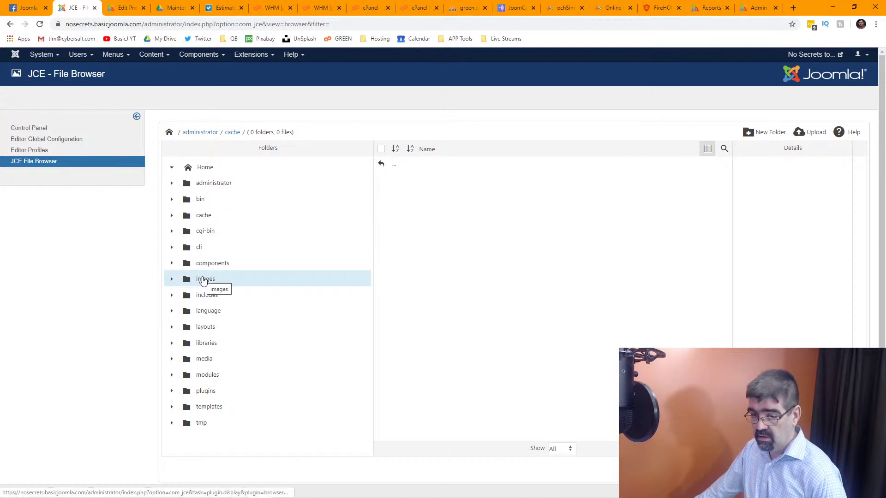
{"action": "left_click", "coordinate": [203, 281]}
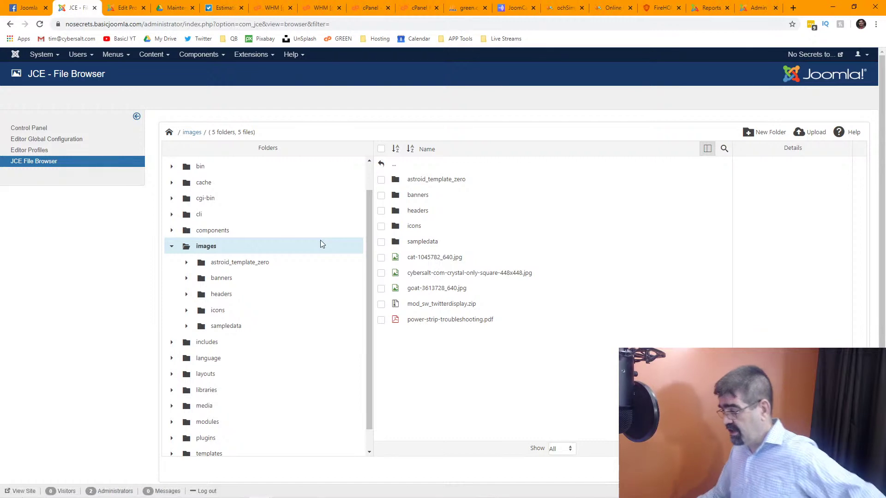
{"action": "left_click", "coordinate": [433, 260]}
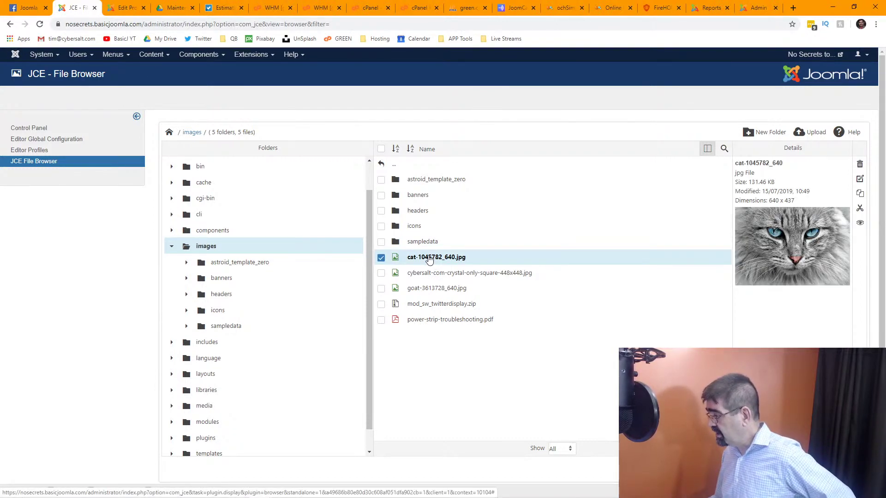
{"action": "right_click", "coordinate": [429, 260]}
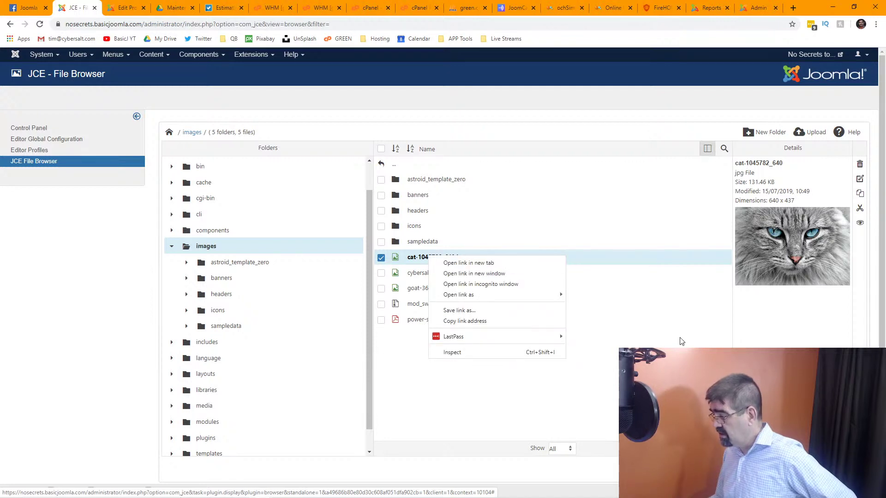
{"action": "left_click", "coordinate": [812, 336]}
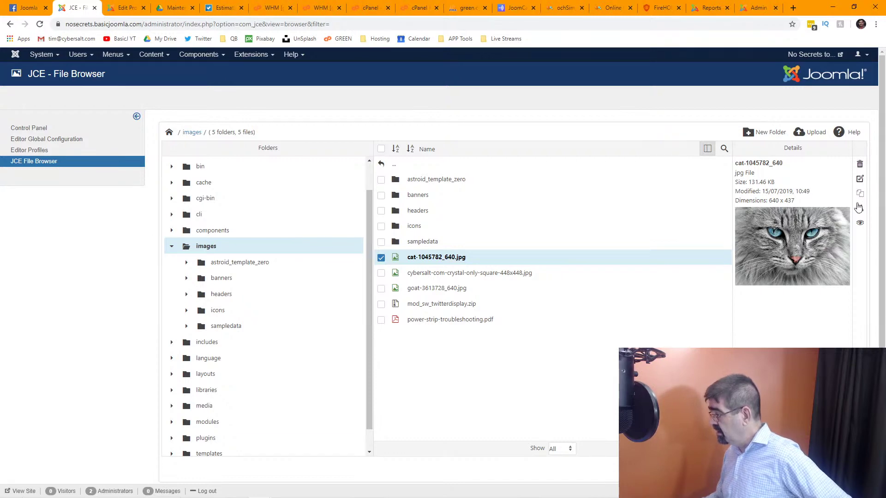
Preview the cat image full size, close it, inspect the zip and pdf files, then open Editor Profiles.
{"action": "left_click", "coordinate": [860, 226]}
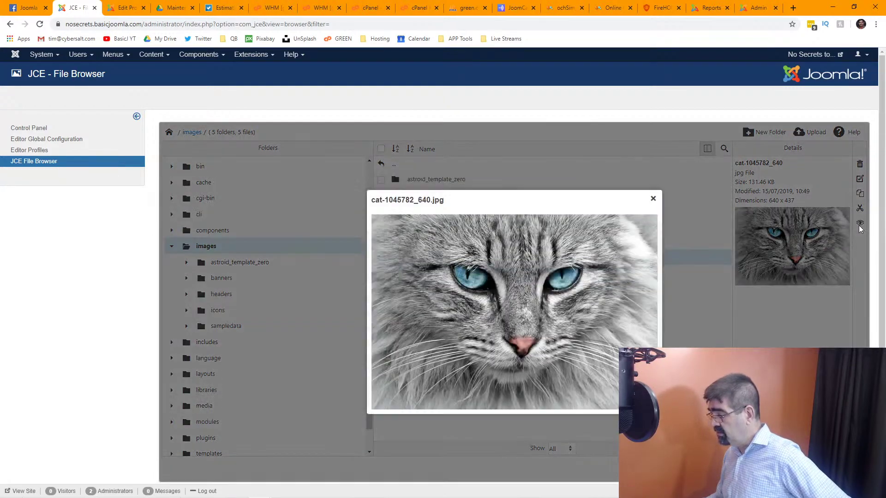
{"action": "left_click", "coordinate": [654, 199]}
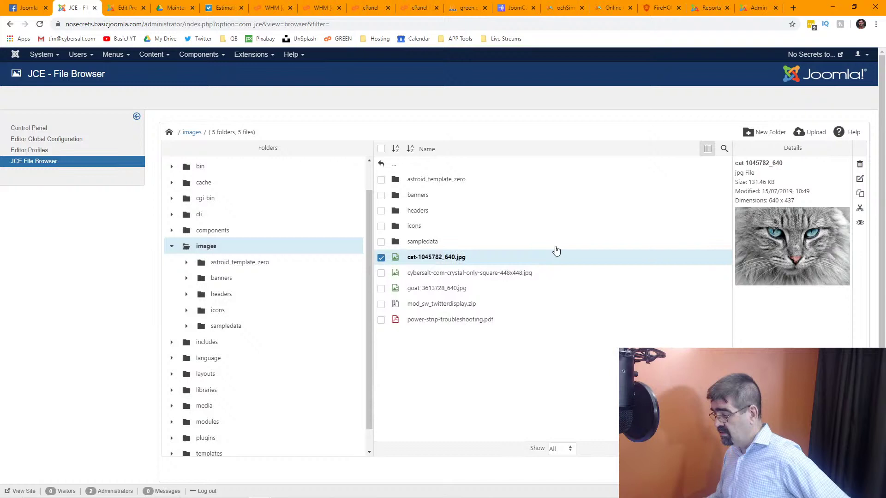
{"action": "left_click", "coordinate": [453, 308]}
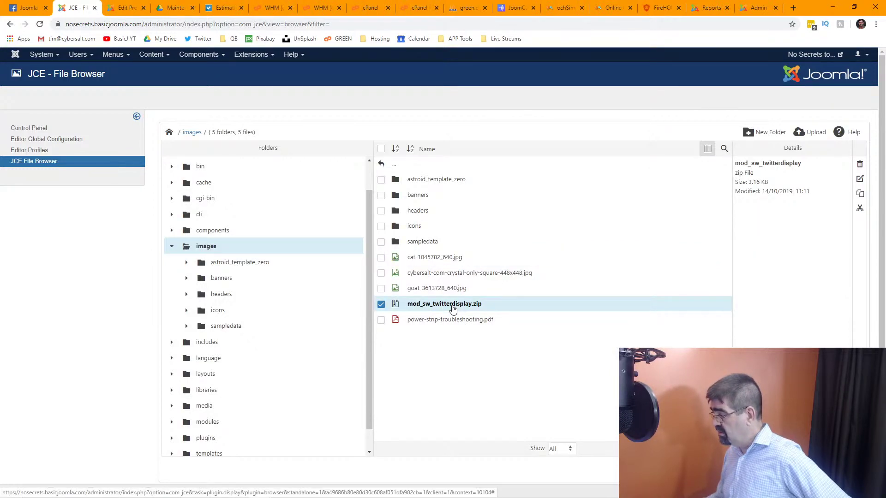
{"action": "right_click", "coordinate": [453, 309]}
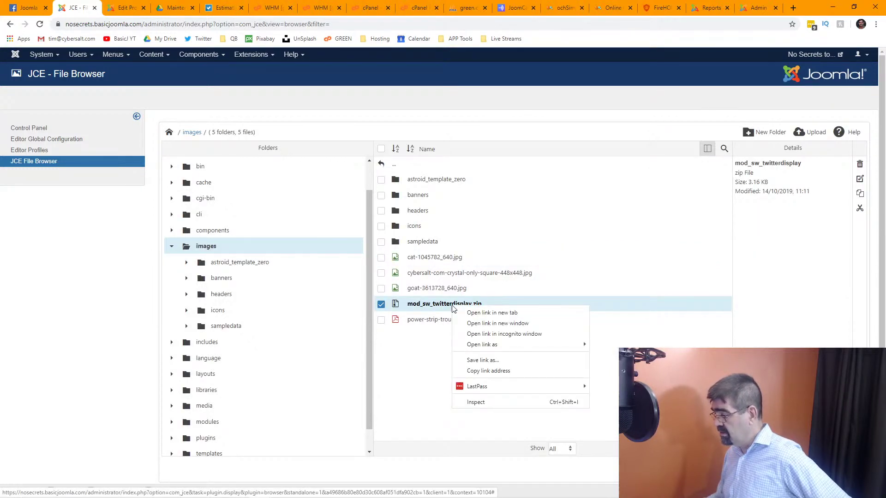
{"action": "left_click", "coordinate": [616, 324]}
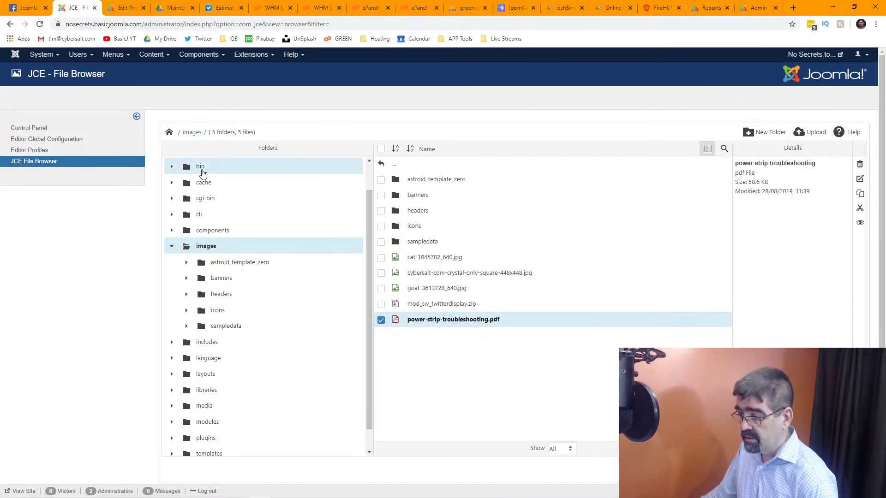
{"action": "left_click", "coordinate": [37, 155]}
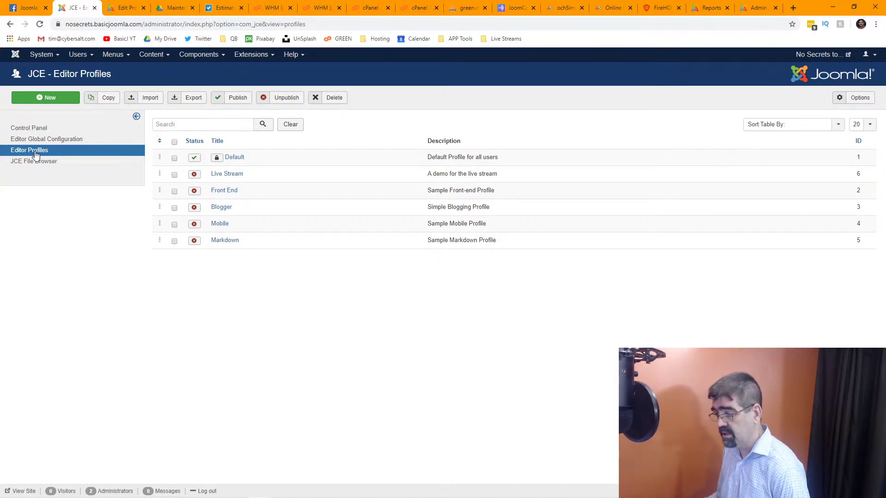
Open the Default editor profile and browse its Setup and Features & Layout settings.
{"action": "left_click", "coordinate": [230, 161]}
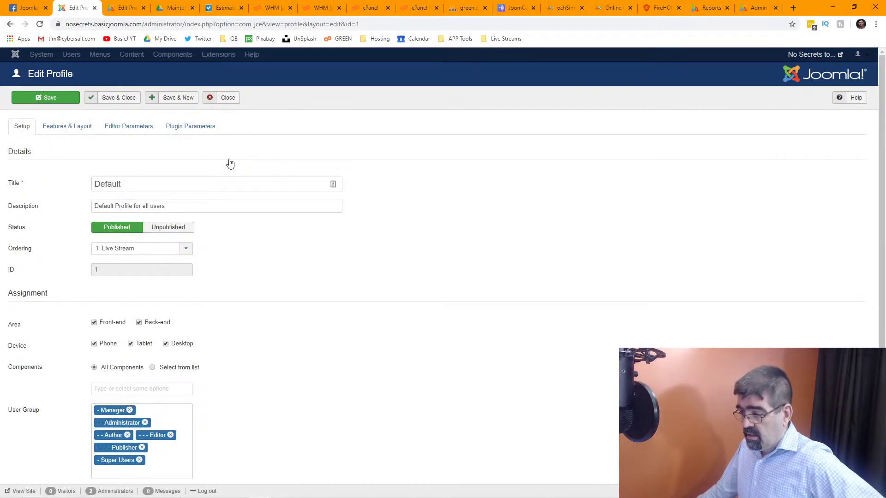
{"action": "scroll", "coordinate": [230, 164], "scroll_direction": "down", "scroll_amount": 2}
{"action": "scroll", "coordinate": [230, 163], "scroll_direction": "up", "scroll_amount": 2}
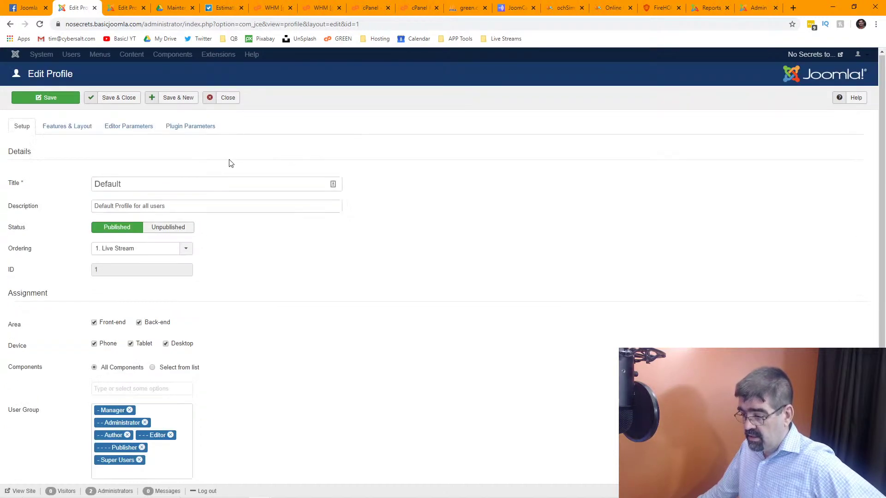
{"action": "scroll", "coordinate": [230, 164], "scroll_direction": "down", "scroll_amount": 2}
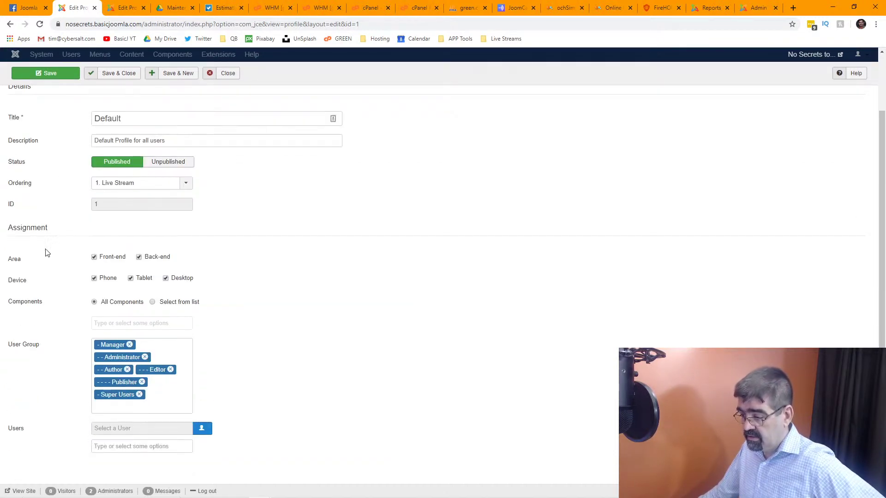
{"action": "scroll", "coordinate": [46, 275], "scroll_direction": "up", "scroll_amount": 2}
{"action": "left_click", "coordinate": [61, 129]}
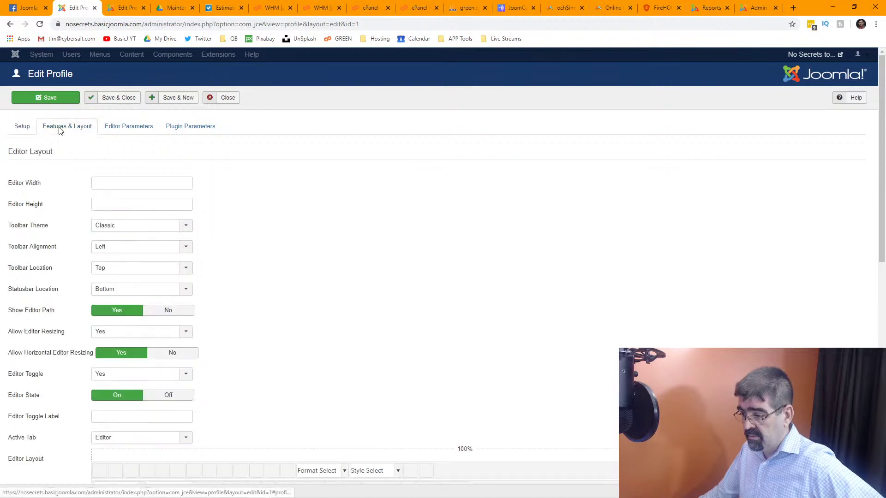
{"action": "scroll", "coordinate": [50, 193], "scroll_direction": "down", "scroll_amount": 5}
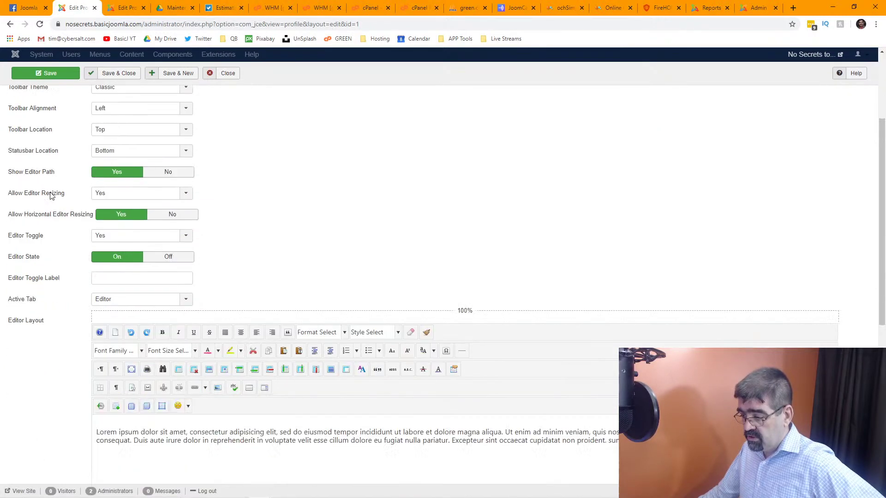
{"action": "scroll", "coordinate": [51, 197], "scroll_direction": "up", "scroll_amount": 4}
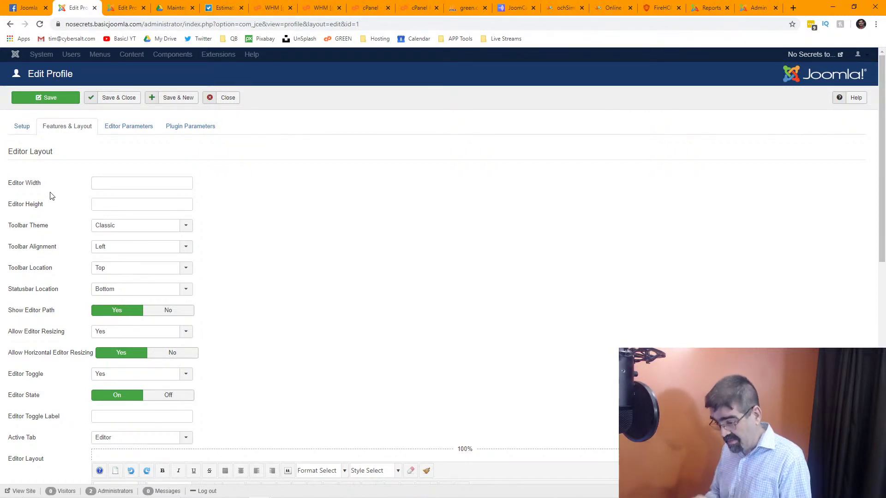
Browse the cleanup, typography, filesystem and advanced editor parameters, ending on Plugin Parameters.
{"action": "left_click", "coordinate": [152, 128]}
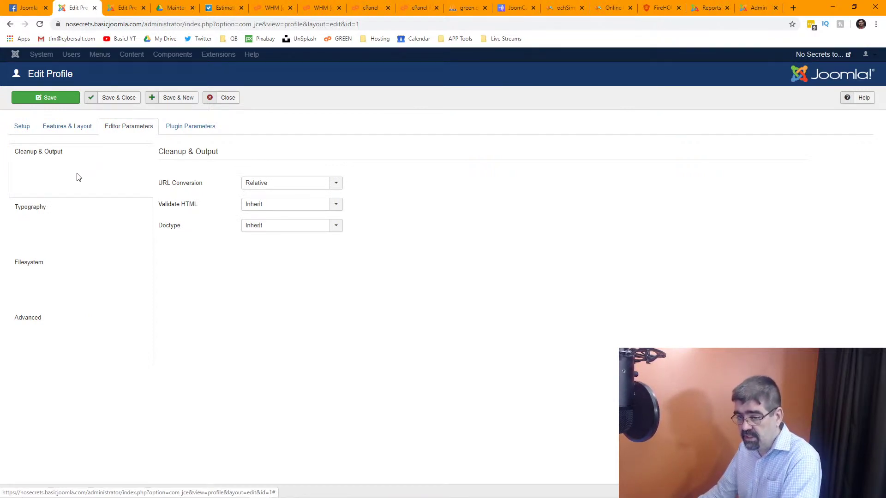
{"action": "left_click", "coordinate": [62, 214]}
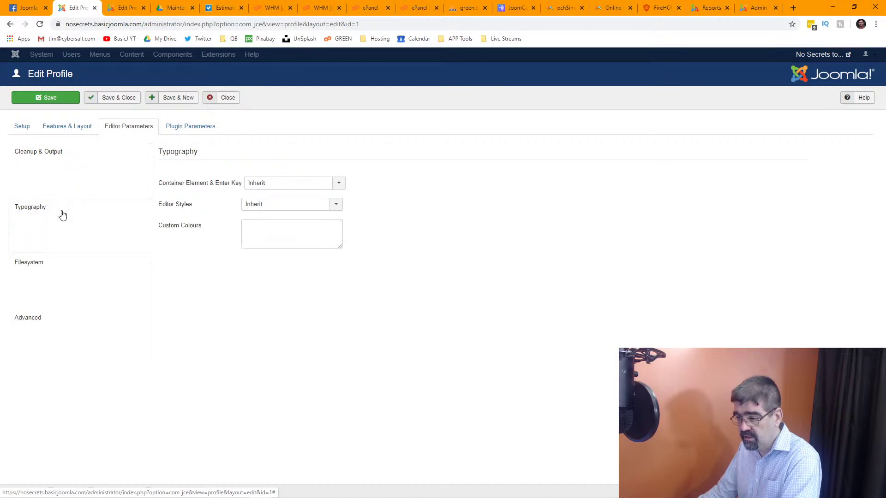
{"action": "left_click", "coordinate": [64, 275]}
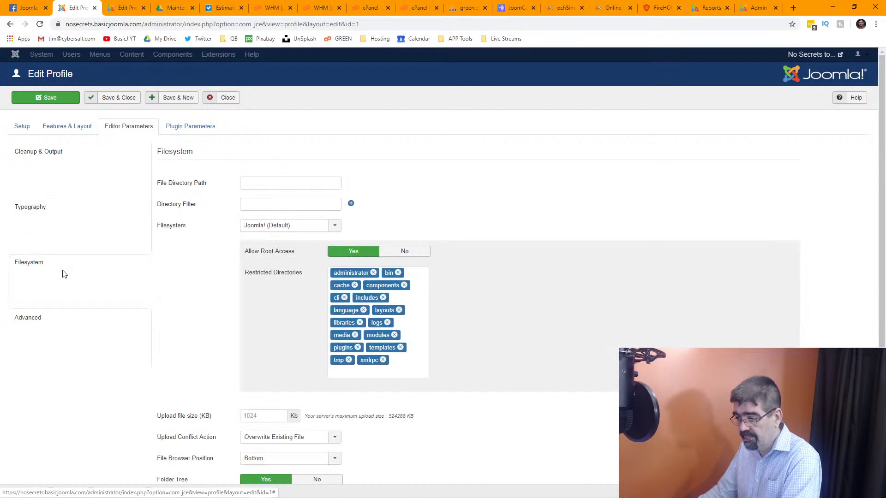
{"action": "scroll", "coordinate": [64, 274], "scroll_direction": "down", "scroll_amount": 5}
{"action": "mouse_move", "coordinate": [166, 262]}
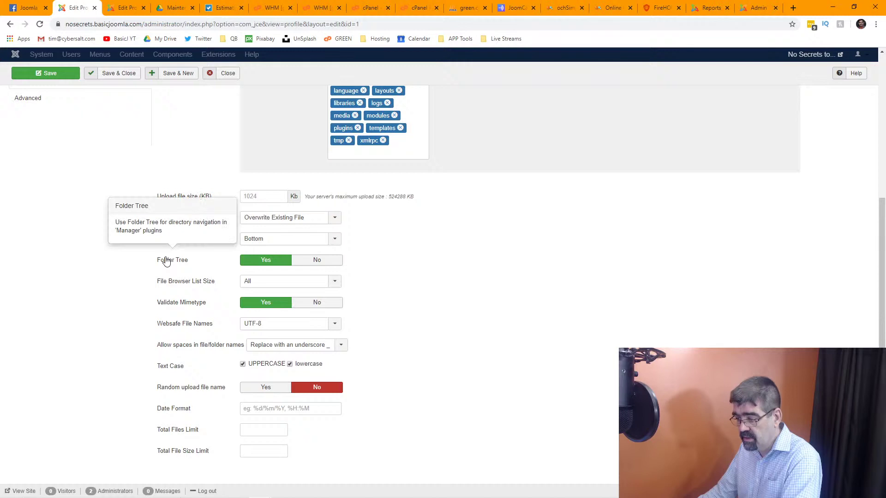
{"action": "scroll", "coordinate": [167, 261], "scroll_direction": "up", "scroll_amount": 5}
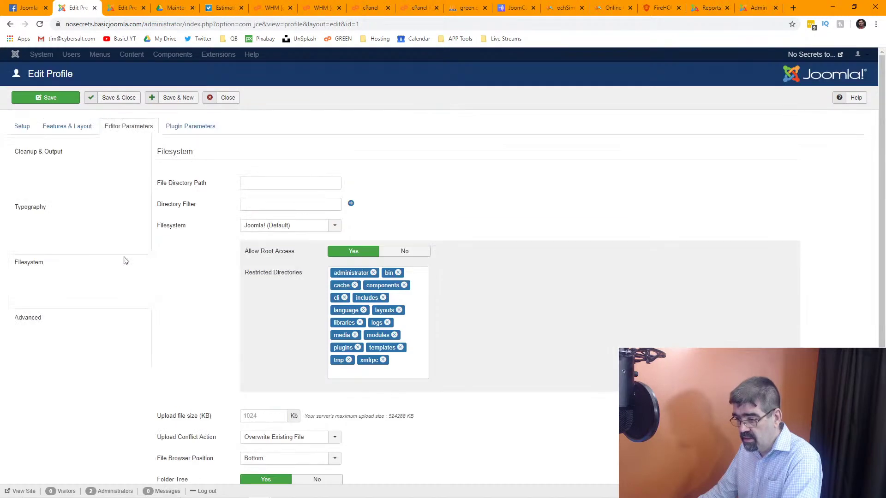
{"action": "left_click", "coordinate": [32, 321]}
{"action": "scroll", "coordinate": [169, 217], "scroll_direction": "down", "scroll_amount": 1}
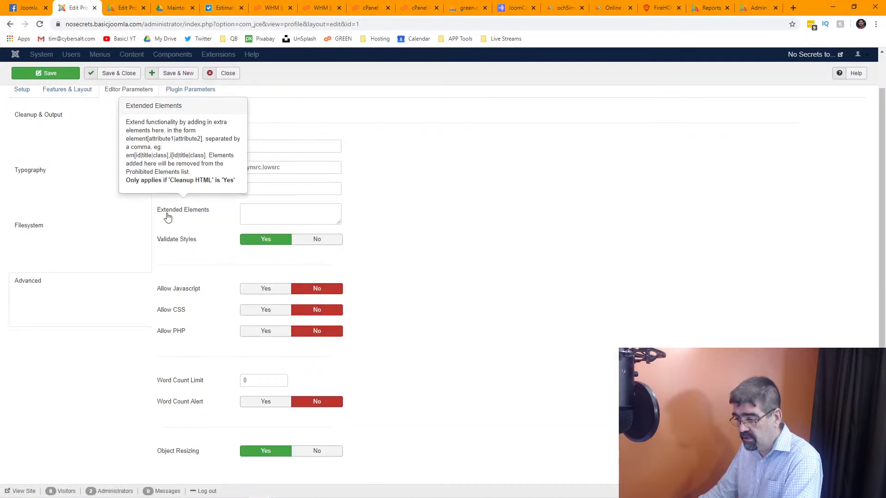
{"action": "scroll", "coordinate": [166, 221], "scroll_direction": "up", "scroll_amount": 1}
{"action": "left_click", "coordinate": [192, 132]}
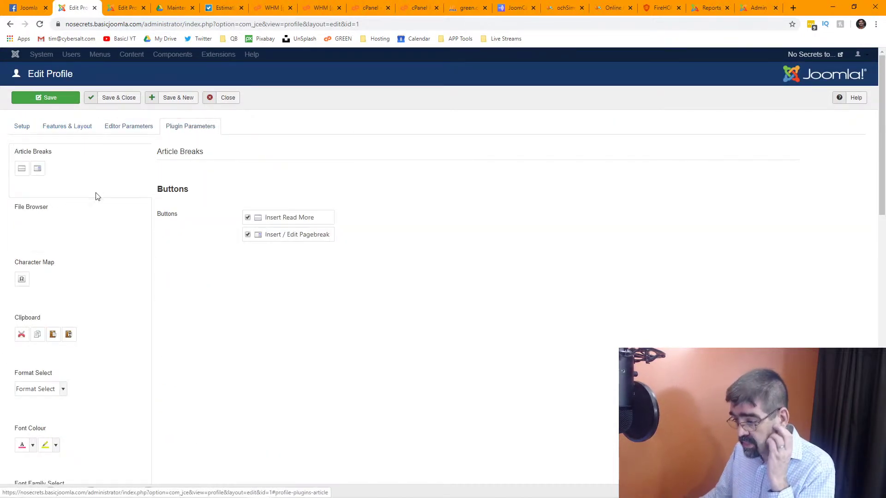
Show the File Browser plugin settings with permitted extensions expanded and check its Filesystem choices.
{"action": "left_click", "coordinate": [93, 222]}
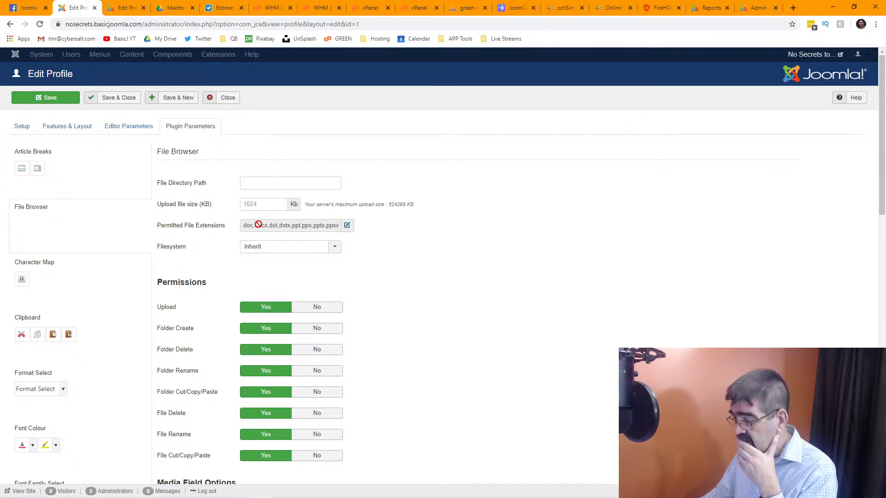
{"action": "left_click", "coordinate": [347, 226]}
{"action": "scroll", "coordinate": [329, 297], "scroll_direction": "down", "scroll_amount": 3}
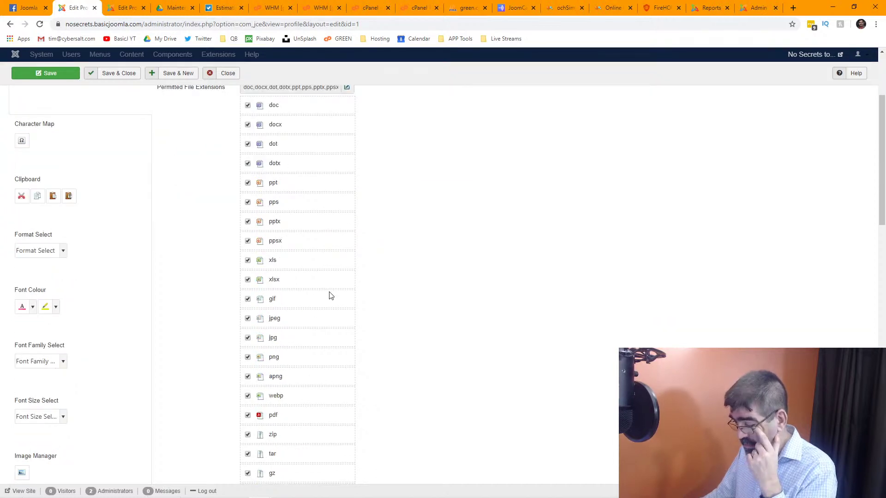
{"action": "scroll", "coordinate": [331, 295], "scroll_direction": "down", "scroll_amount": 8}
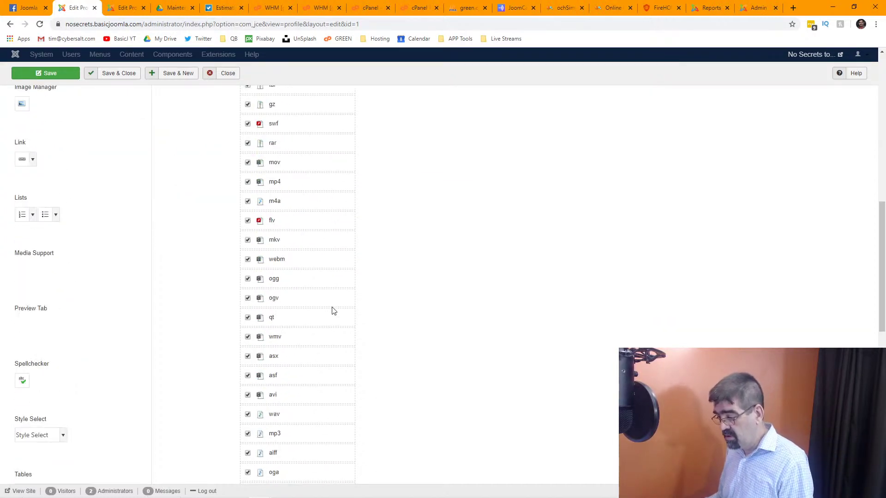
{"action": "scroll", "coordinate": [334, 311], "scroll_direction": "down", "scroll_amount": 8}
{"action": "scroll", "coordinate": [400, 319], "scroll_direction": "up", "scroll_amount": 20}
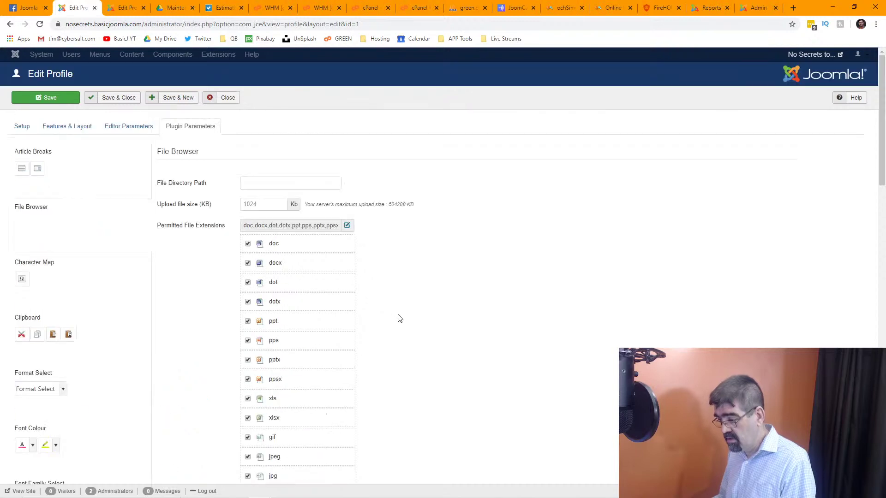
{"action": "scroll", "coordinate": [400, 319], "scroll_direction": "down", "scroll_amount": 18}
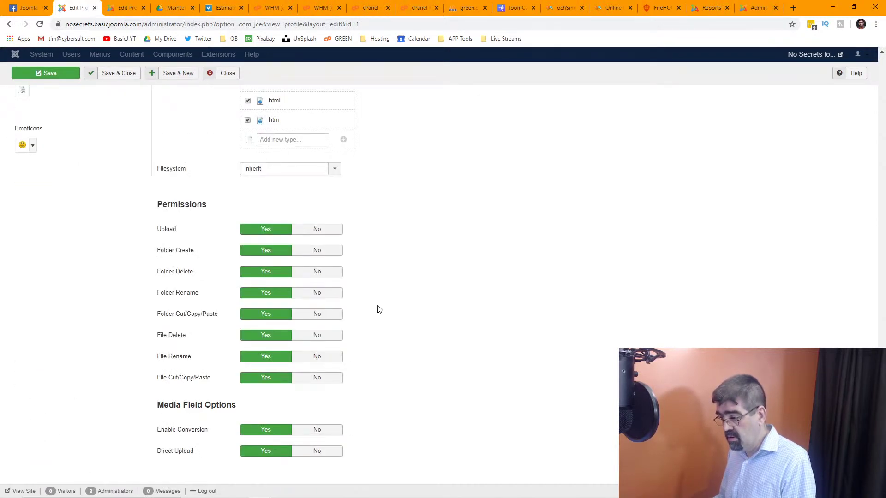
{"action": "left_click", "coordinate": [340, 173]}
{"action": "scroll", "coordinate": [434, 212], "scroll_direction": "up", "scroll_amount": 15}
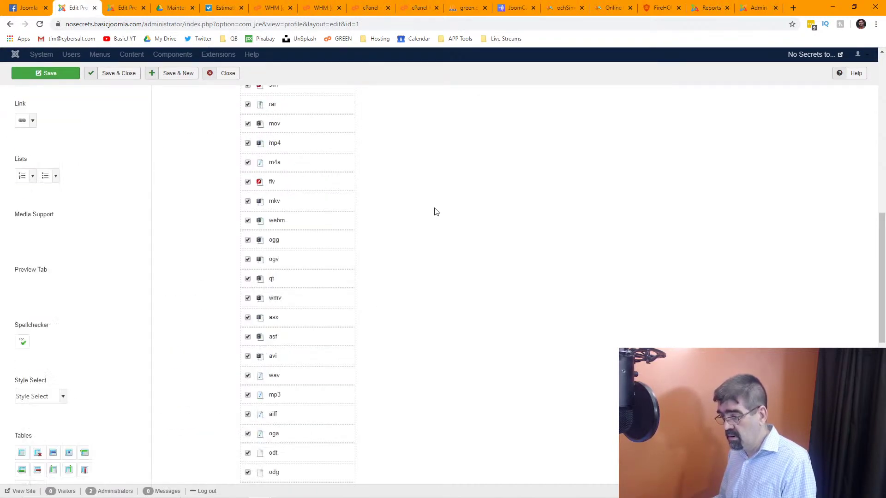
{"action": "mouse_move", "coordinate": [195, 144]}
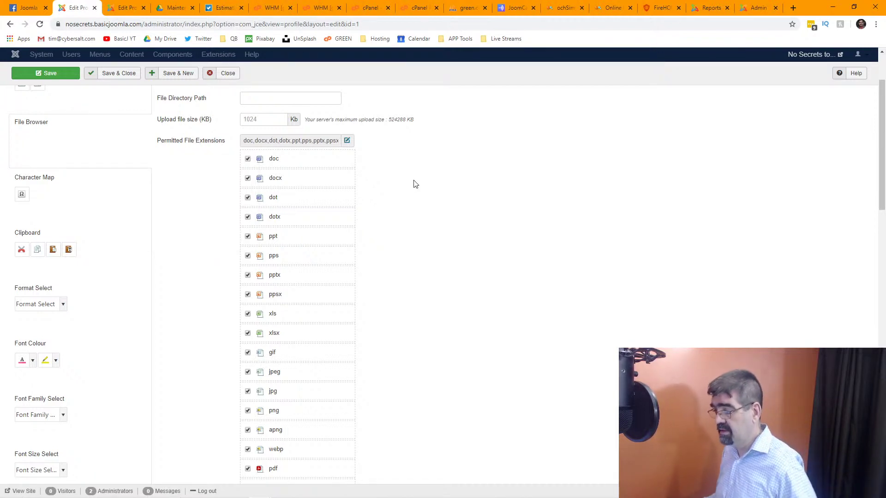
{"action": "scroll", "coordinate": [415, 184], "scroll_direction": "up", "scroll_amount": 2}
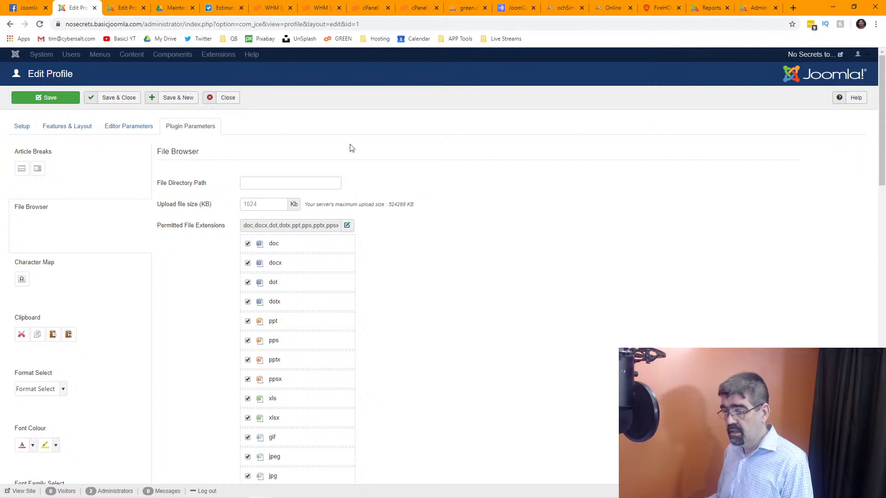
Cycle through the profile's Setup, Layout and Editor Parameters tabs back to Plugin Parameters.
{"action": "left_click", "coordinate": [123, 128]}
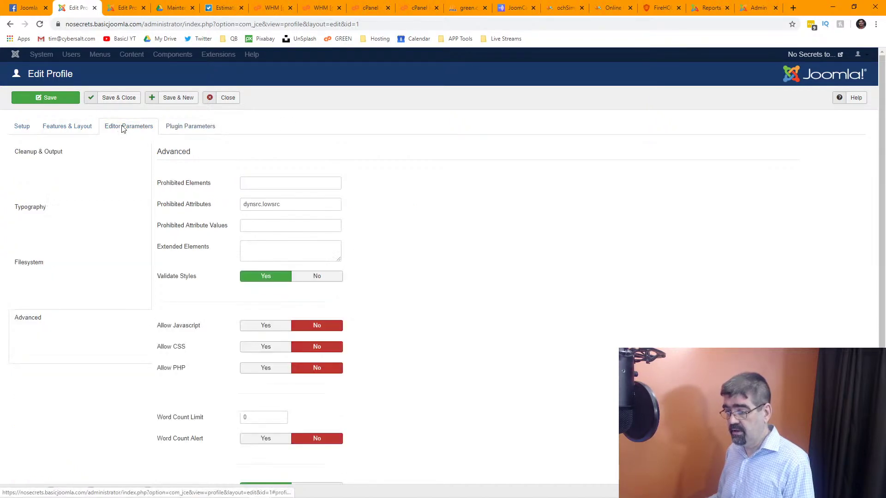
{"action": "left_click", "coordinate": [67, 130]}
{"action": "left_click", "coordinate": [18, 131]}
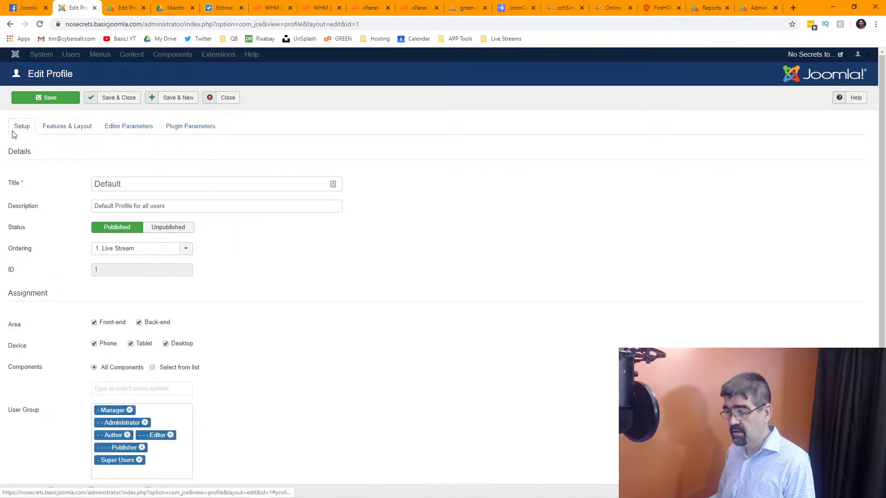
{"action": "left_click", "coordinate": [147, 130]}
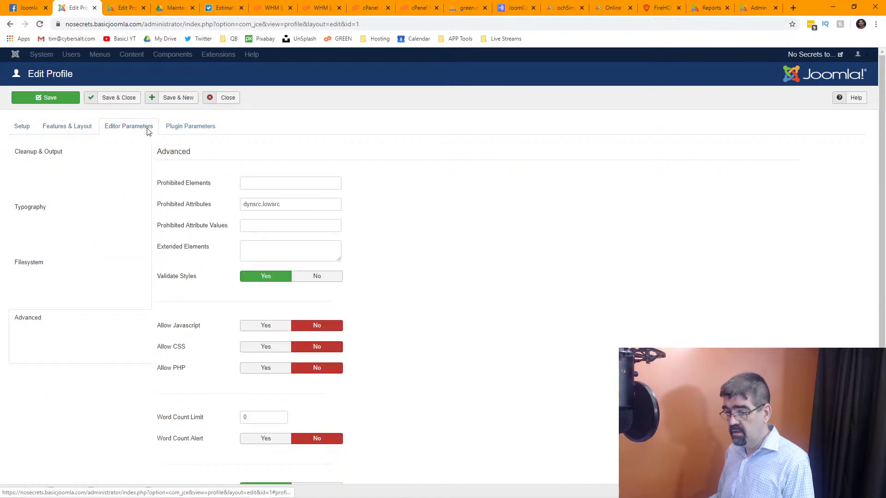
{"action": "left_click", "coordinate": [185, 132]}
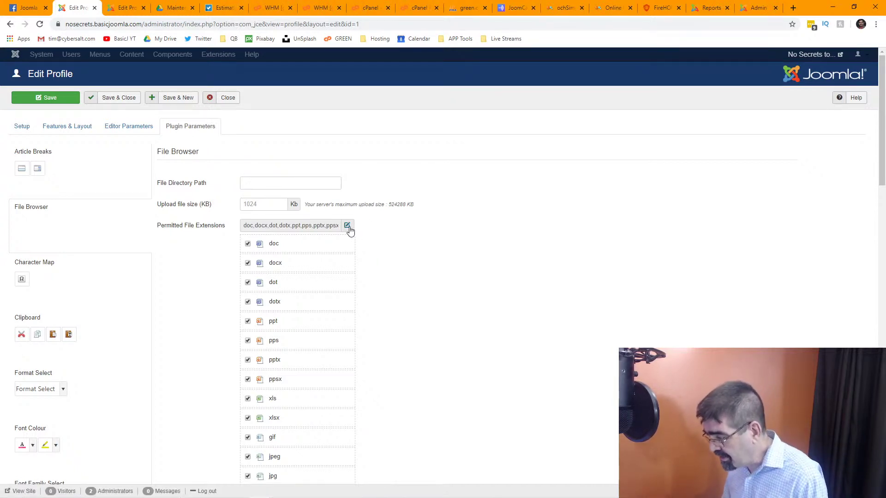
Add php to the File Browser's permitted file extensions and save the profile.
{"action": "scroll", "coordinate": [420, 239], "scroll_direction": "down", "scroll_amount": 12}
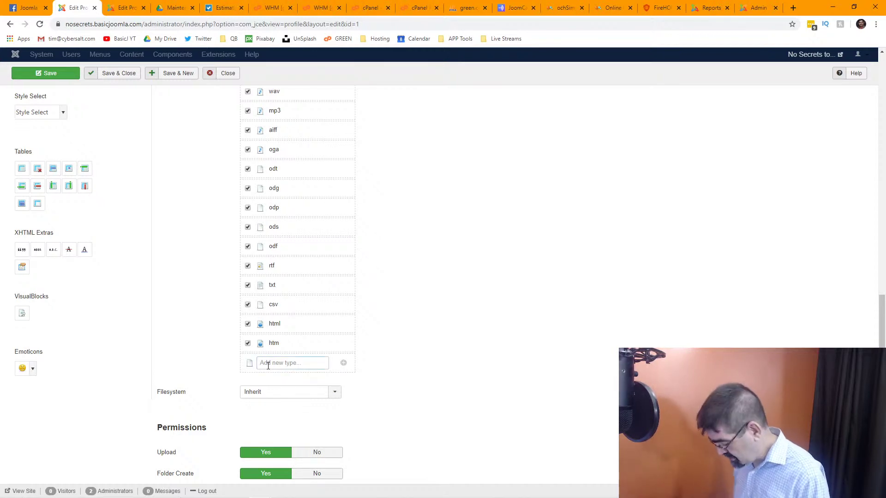
{"action": "type", "text": "php"}
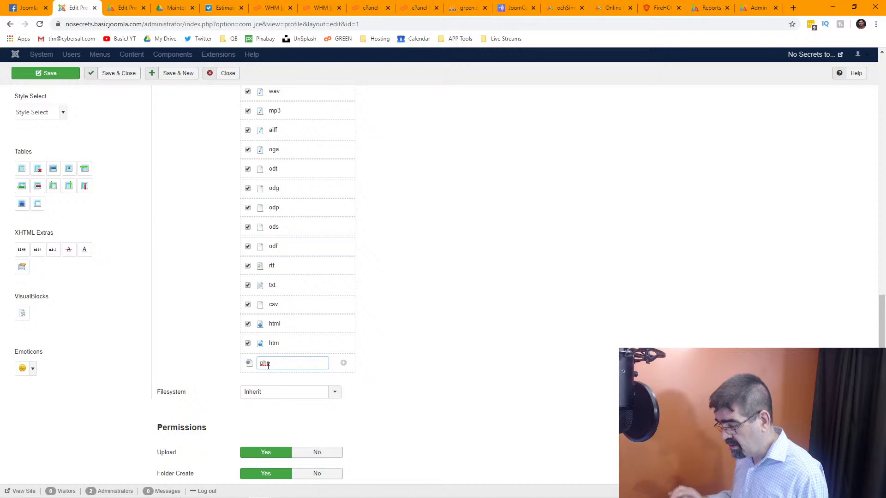
{"action": "left_click", "coordinate": [344, 365]}
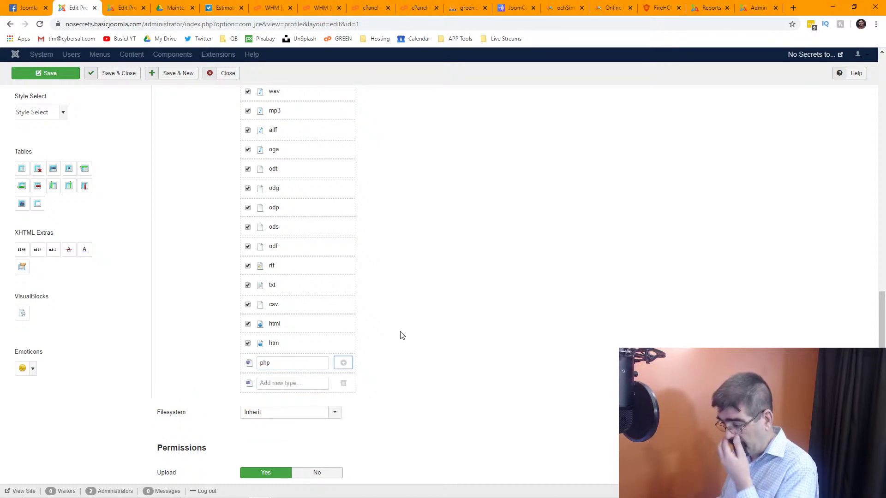
{"action": "left_click", "coordinate": [46, 73]}
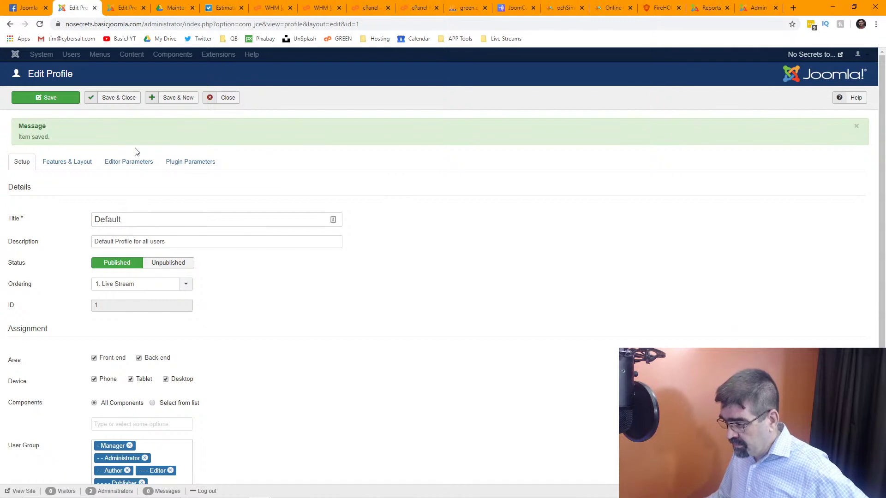
{"action": "left_click", "coordinate": [127, 163]}
Verify php is among the File Browser's permitted extensions, save again, and close the other open profile.
{"action": "left_click", "coordinate": [189, 163]}
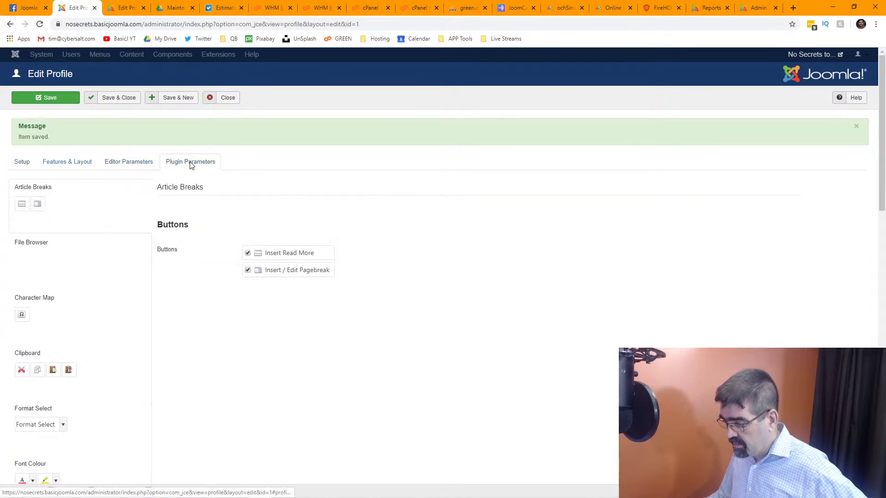
{"action": "left_click", "coordinate": [61, 257]}
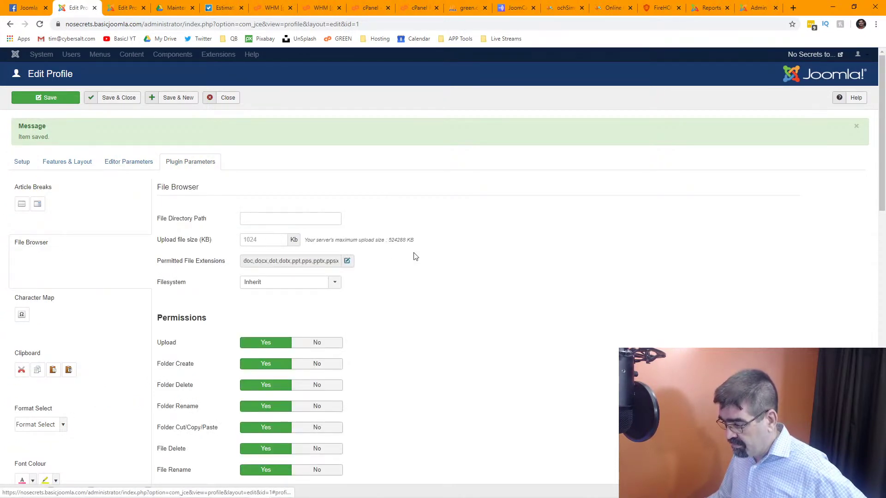
{"action": "left_click", "coordinate": [348, 261]}
{"action": "scroll", "coordinate": [303, 299], "scroll_direction": "down", "scroll_amount": 8}
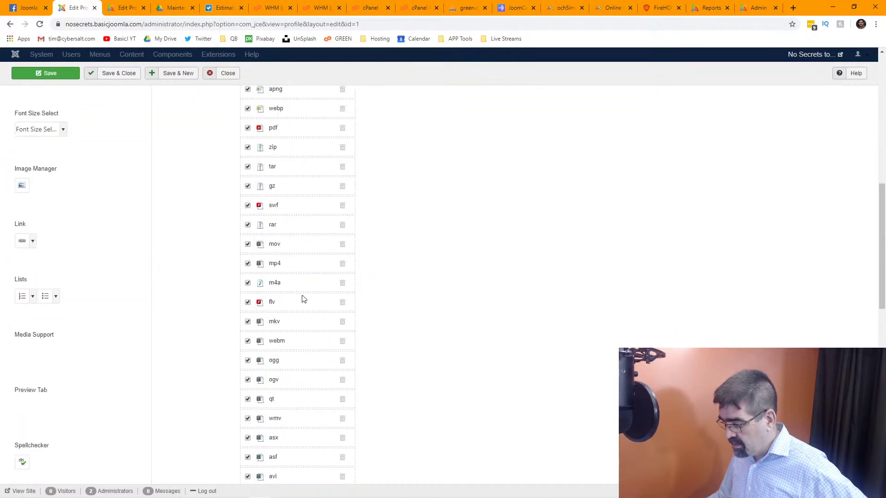
{"action": "scroll", "coordinate": [302, 298], "scroll_direction": "down", "scroll_amount": 10}
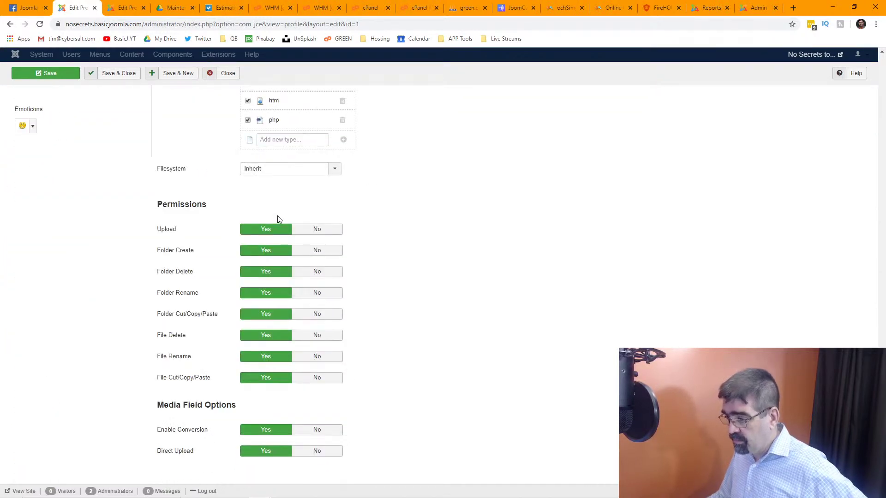
{"action": "key", "text": "ctrl+s"}
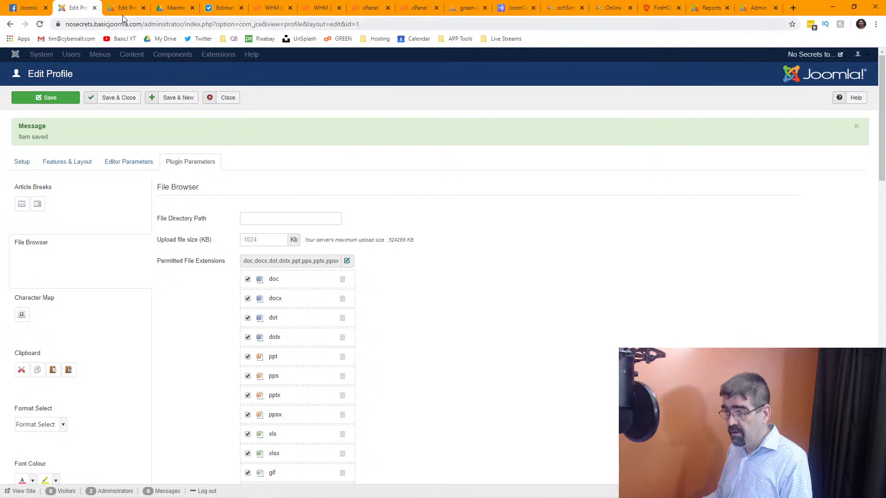
{"action": "left_click", "coordinate": [120, 14]}
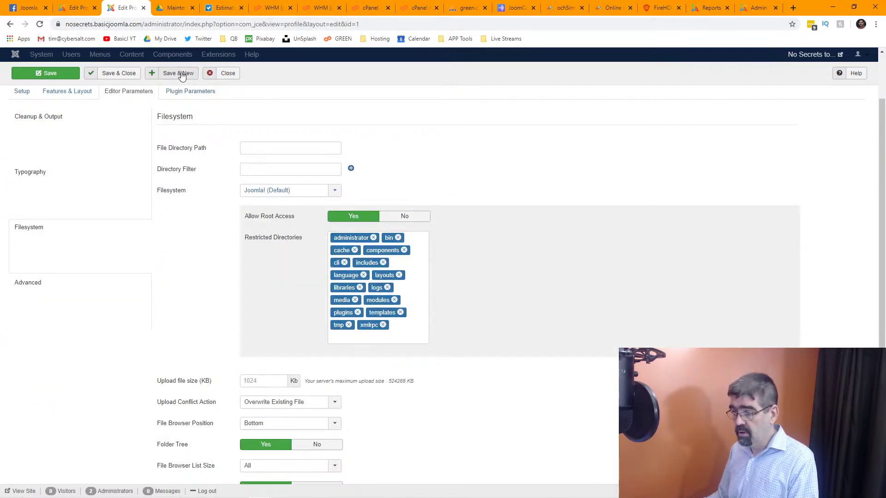
{"action": "left_click", "coordinate": [224, 76]}
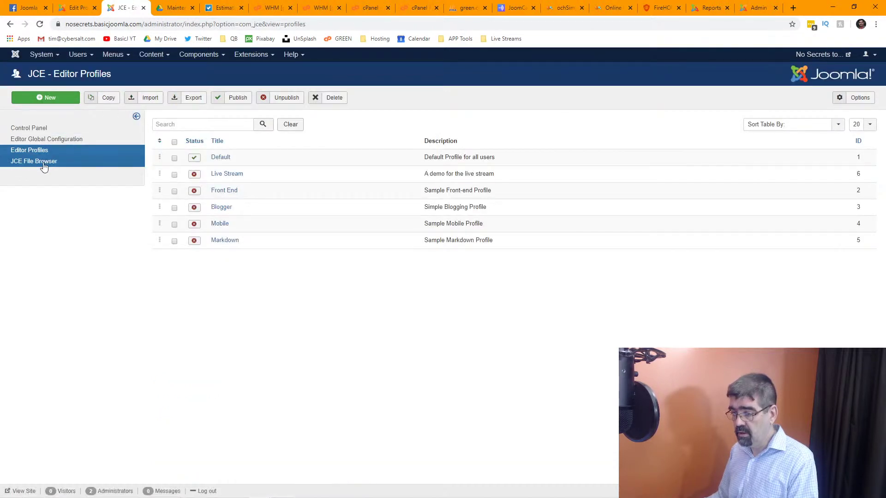
Open the JCE file browser and drill into administrator/components/com_admin, inspecting admin.php.
{"action": "left_click", "coordinate": [44, 164]}
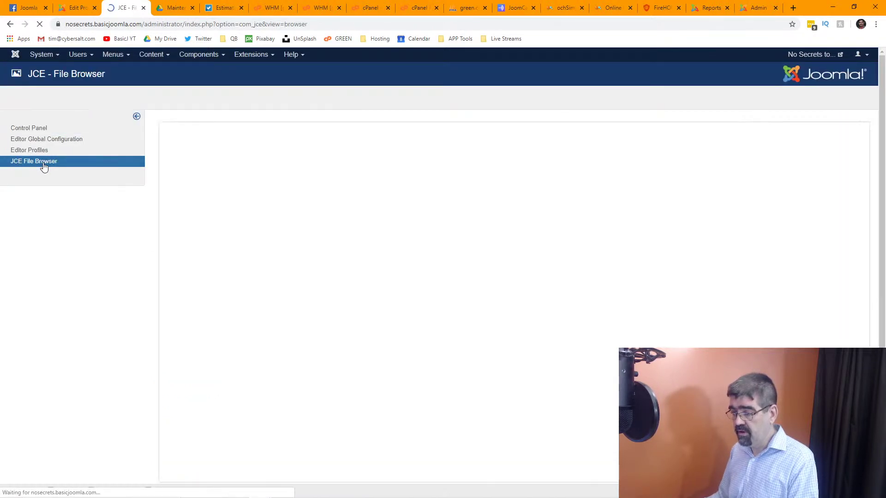
{"action": "scroll", "coordinate": [233, 267], "scroll_direction": "down", "scroll_amount": 1}
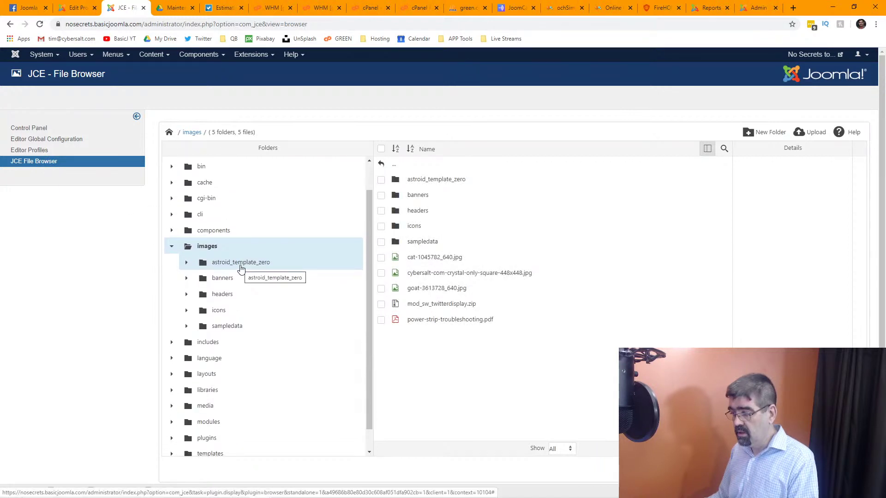
{"action": "scroll", "coordinate": [220, 212], "scroll_direction": "up", "scroll_amount": 1}
{"action": "left_click", "coordinate": [216, 184]}
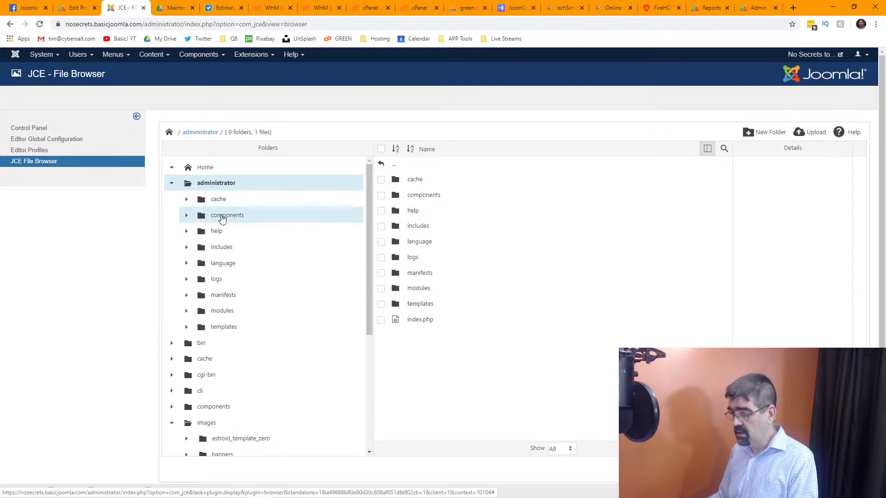
{"action": "left_click", "coordinate": [222, 216]}
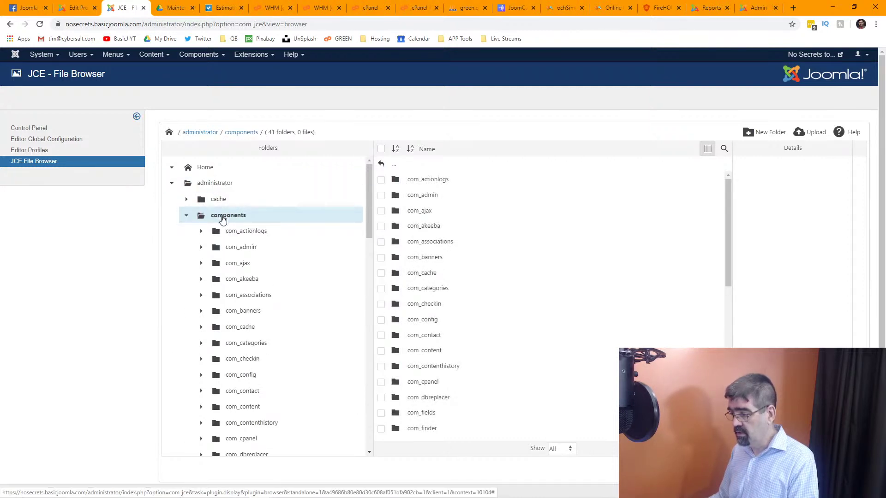
{"action": "left_click", "coordinate": [235, 249]}
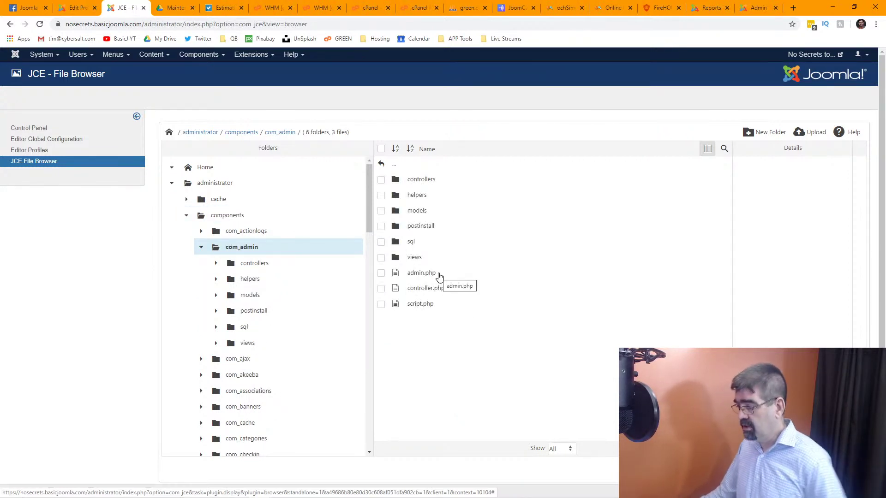
{"action": "right_click", "coordinate": [422, 278]}
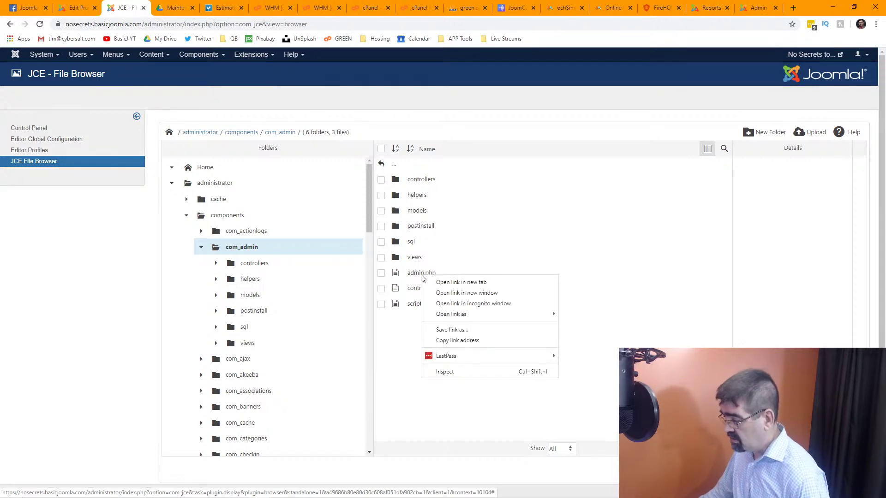
{"action": "left_click", "coordinate": [469, 263]}
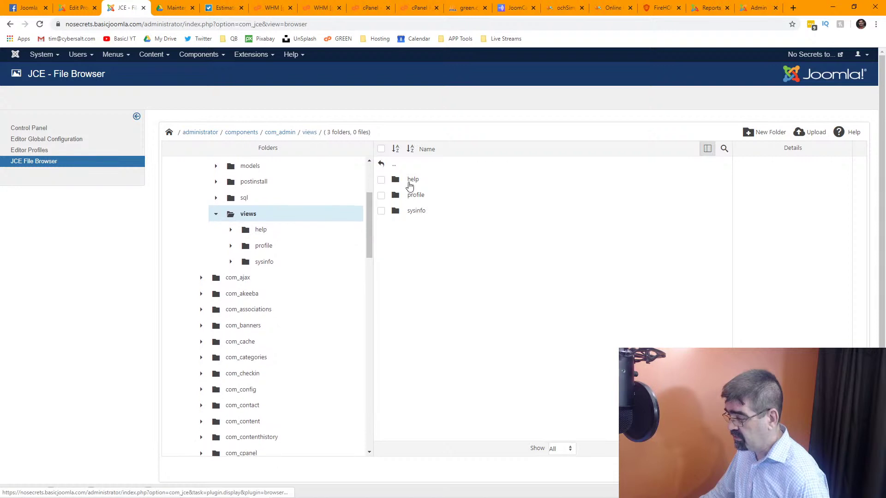
Open the help folder, inspect view.html.php, then go back up to the components folder.
{"action": "double_click", "coordinate": [412, 181]}
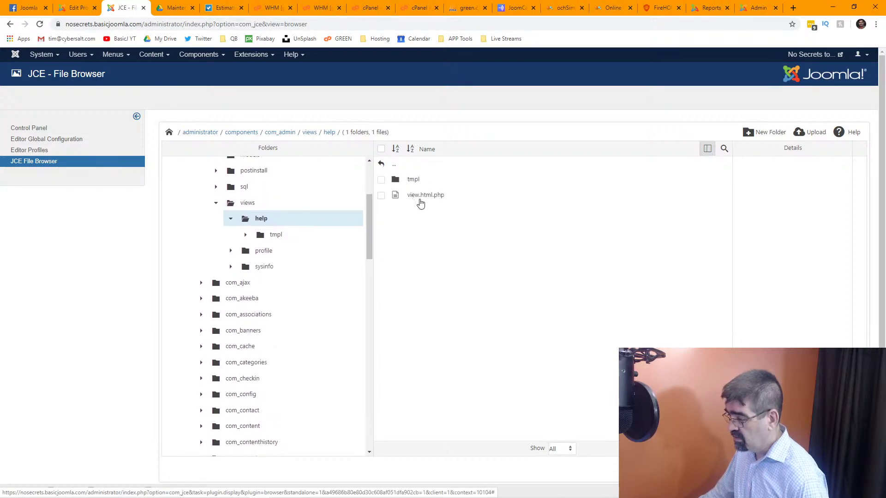
{"action": "left_click", "coordinate": [420, 197]}
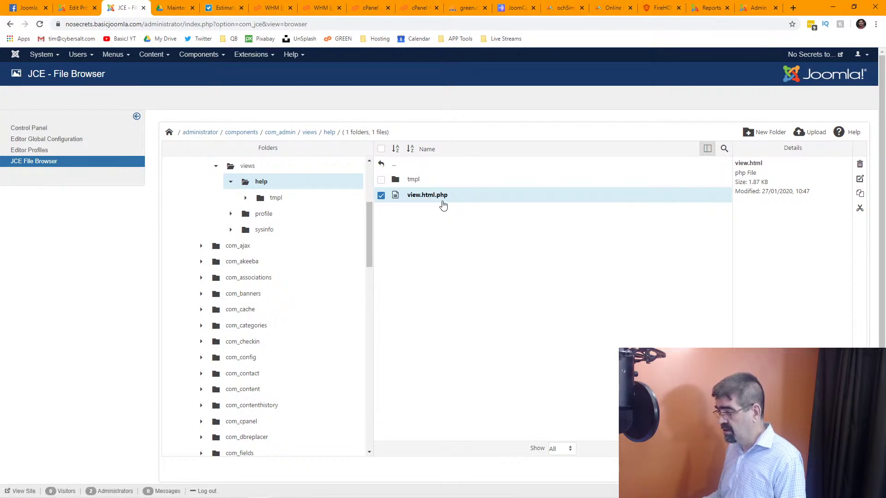
{"action": "right_click", "coordinate": [428, 199]}
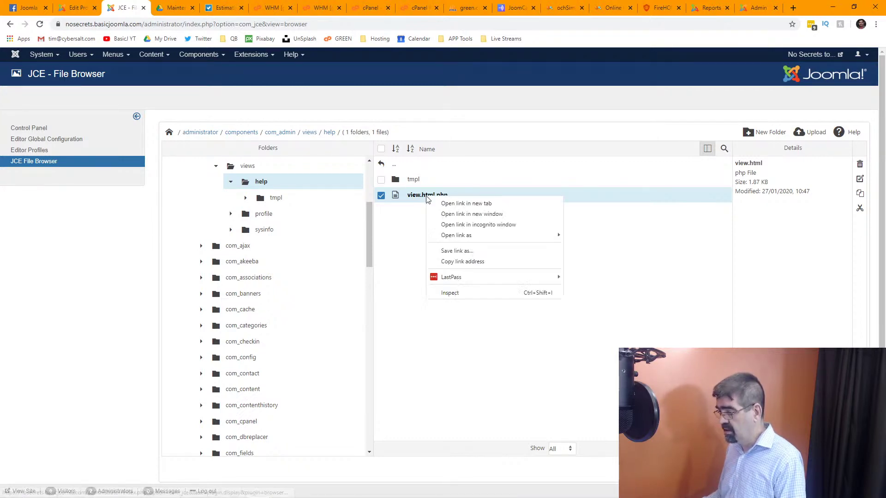
{"action": "left_click", "coordinate": [617, 231]}
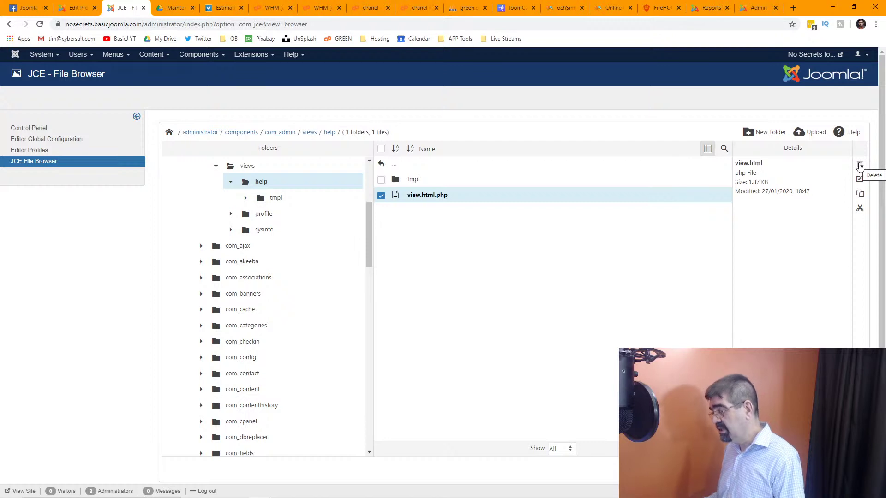
{"action": "left_click", "coordinate": [395, 169]}
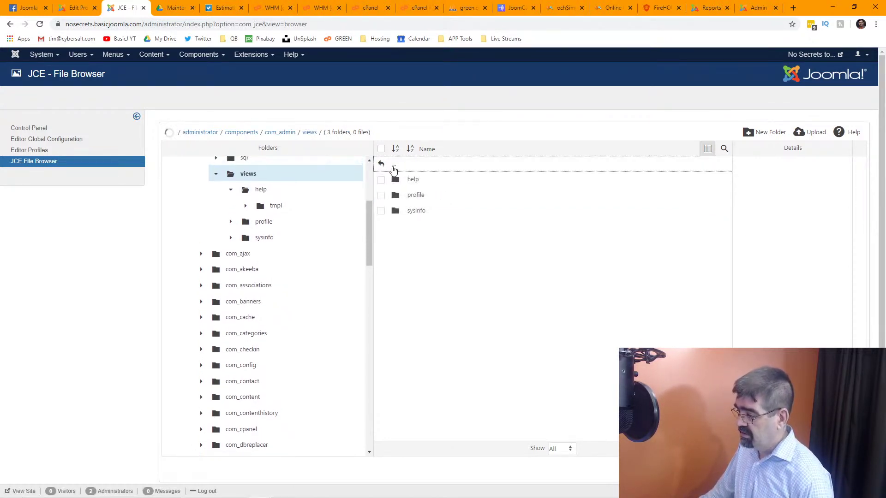
{"action": "left_click", "coordinate": [393, 169]}
{"action": "left_click", "coordinate": [394, 169]}
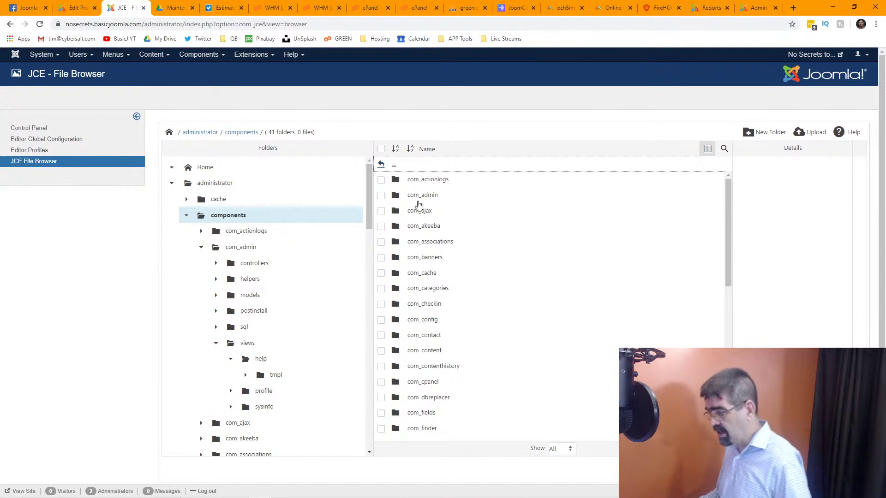
Rename the com_akeeba folder to com_akeeba2 and confirm despite the broken-links warning.
{"action": "left_click", "coordinate": [383, 228]}
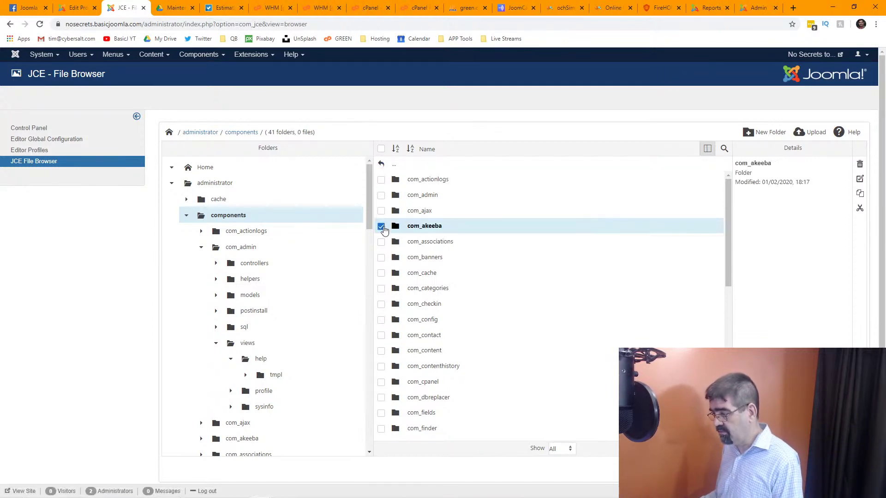
{"action": "left_click", "coordinate": [860, 179]}
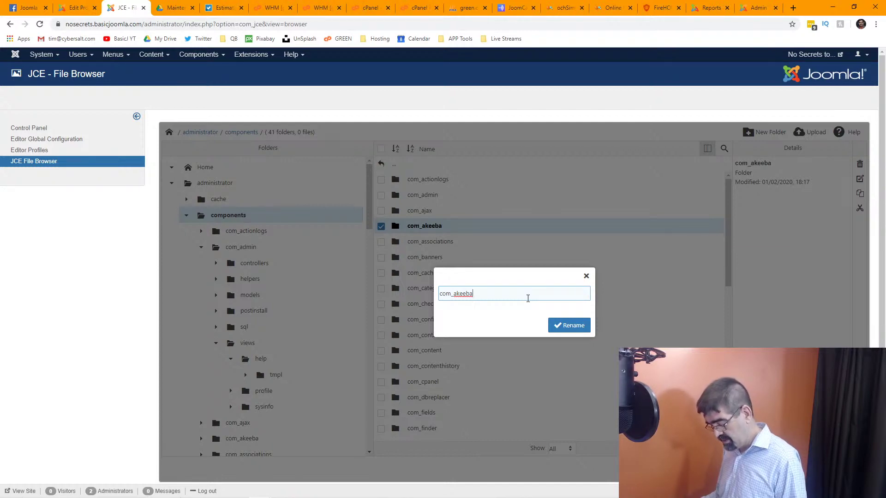
{"action": "key", "text": "Return"}
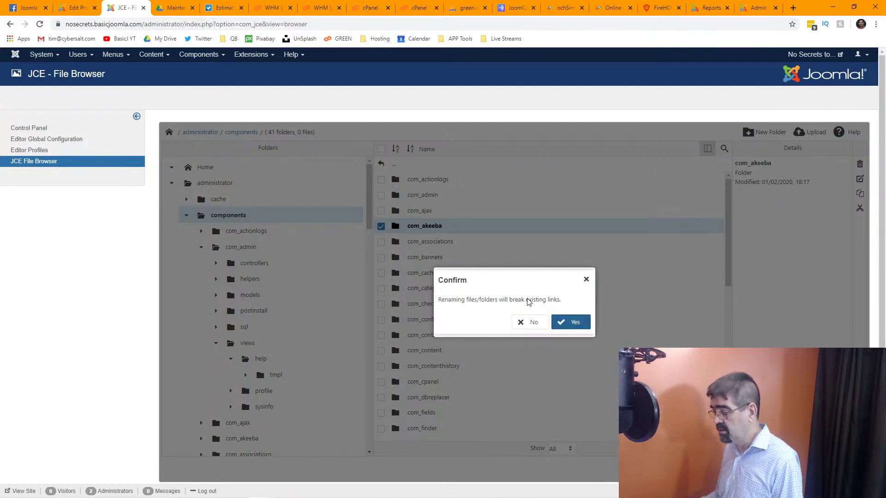
{"action": "left_click", "coordinate": [573, 326]}
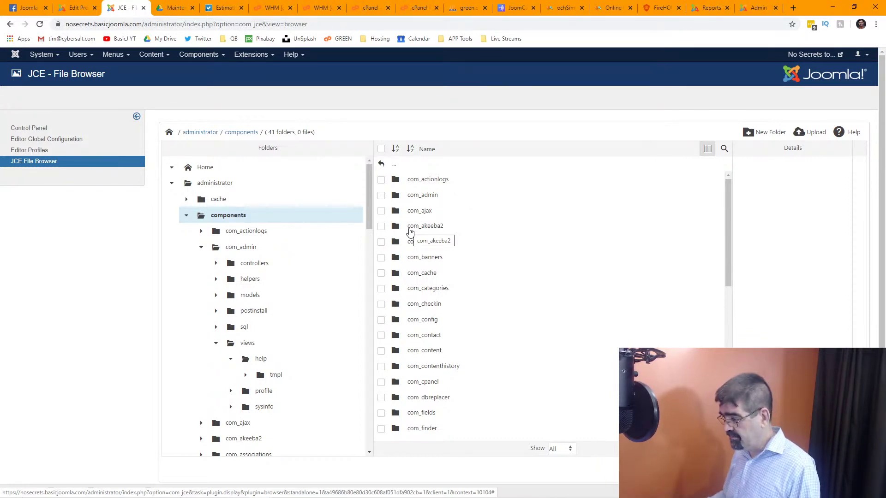
Select com_akeeba2 to rename it again, then open a blank new browser tab.
{"action": "left_click", "coordinate": [381, 226]}
{"action": "left_click", "coordinate": [859, 179]}
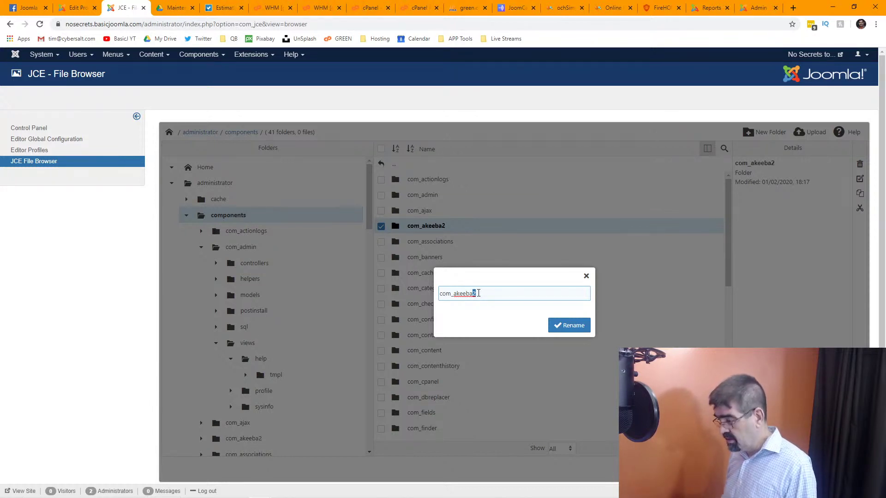
{"action": "key", "text": "ctrl+t"}
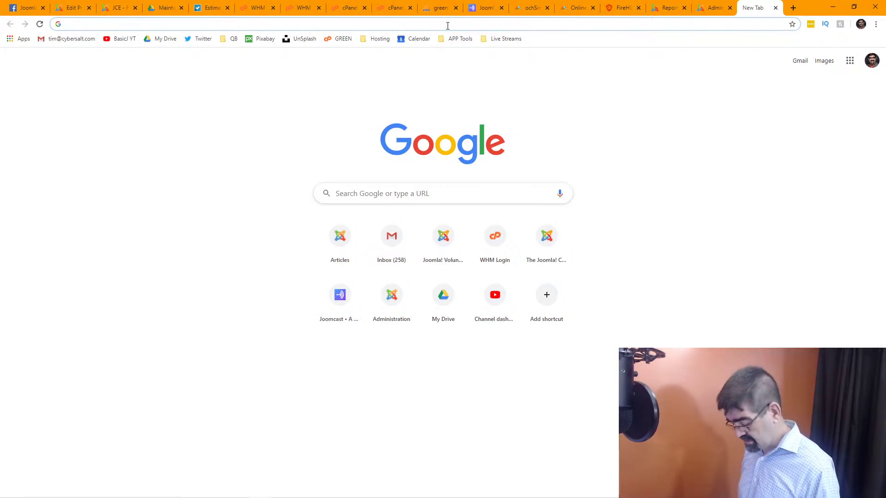
Search Google for 'extplorer joomla', scan JED's File Management listing for eXtplorer, then return to the admin tab.
{"action": "type", "text": "extplo"}
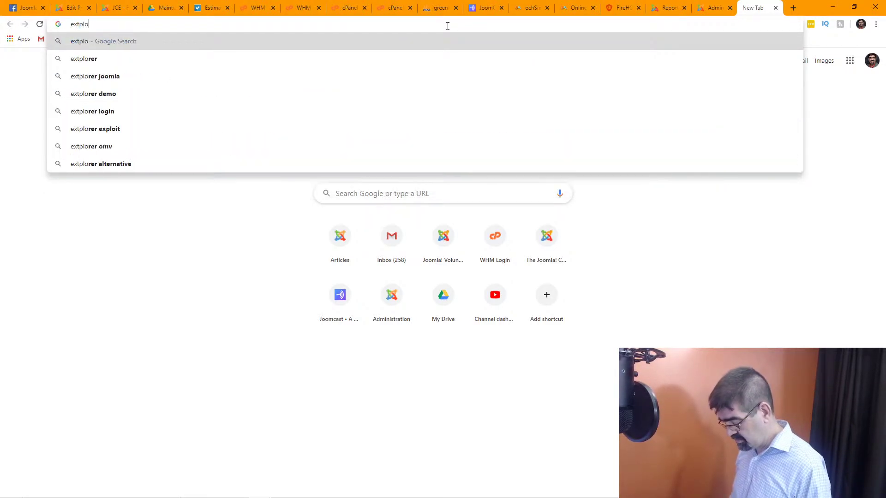
{"action": "type", "text": "rer joomla"}
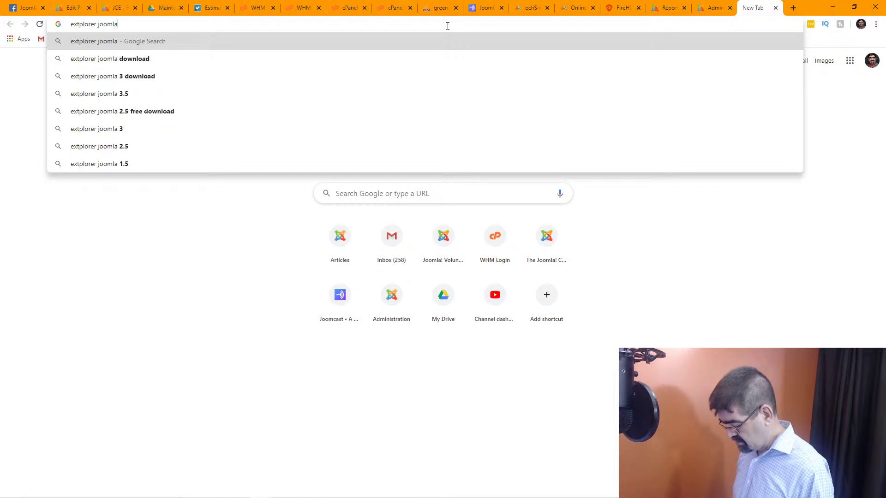
{"action": "key", "text": "Return"}
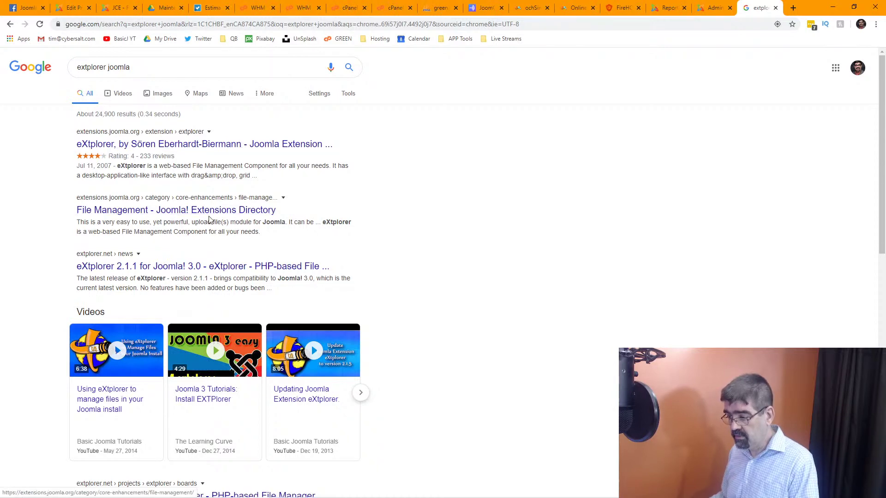
{"action": "left_click", "coordinate": [210, 213]}
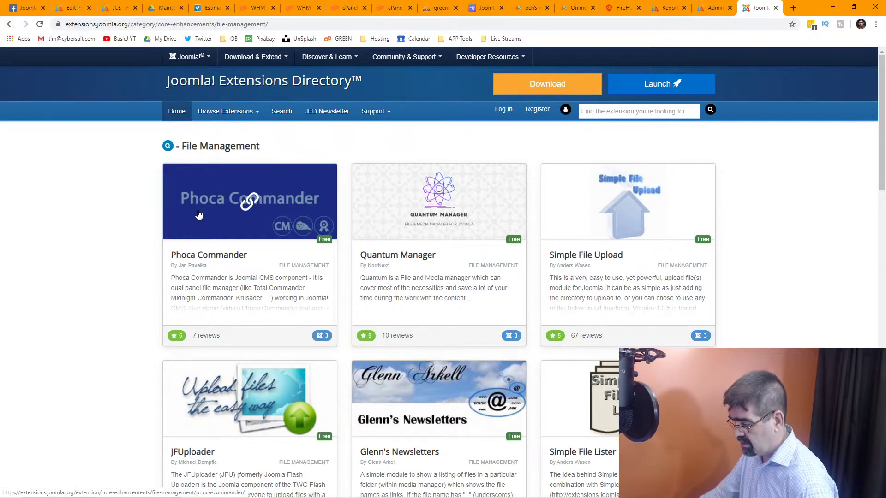
{"action": "scroll", "coordinate": [283, 231], "scroll_direction": "down", "scroll_amount": 7}
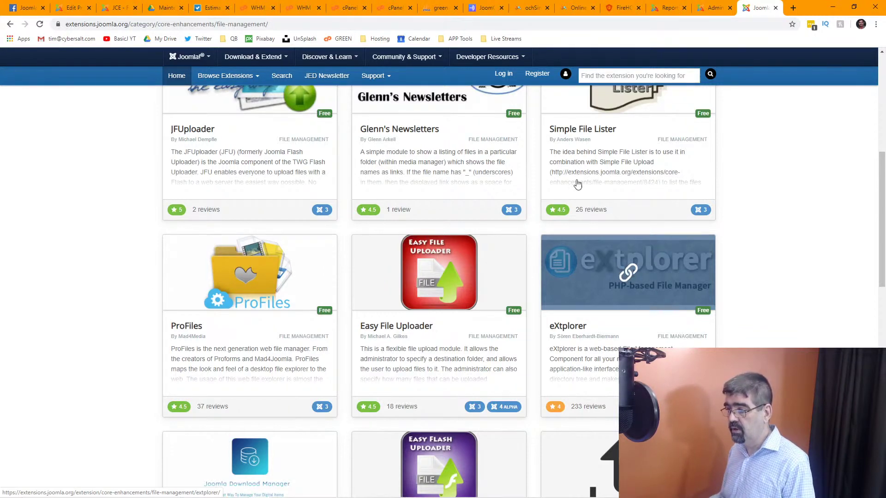
{"action": "left_click", "coordinate": [68, 8]}
Go to Extensions > Manage > Install and search Install from Web for 'xtplorer'.
{"action": "left_click", "coordinate": [113, 9]}
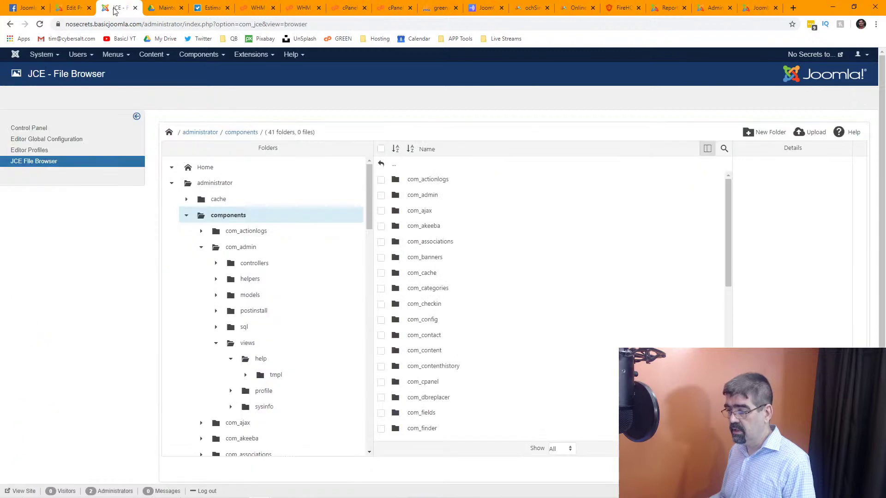
{"action": "left_click", "coordinate": [253, 54]}
{"action": "mouse_move", "coordinate": [259, 69]}
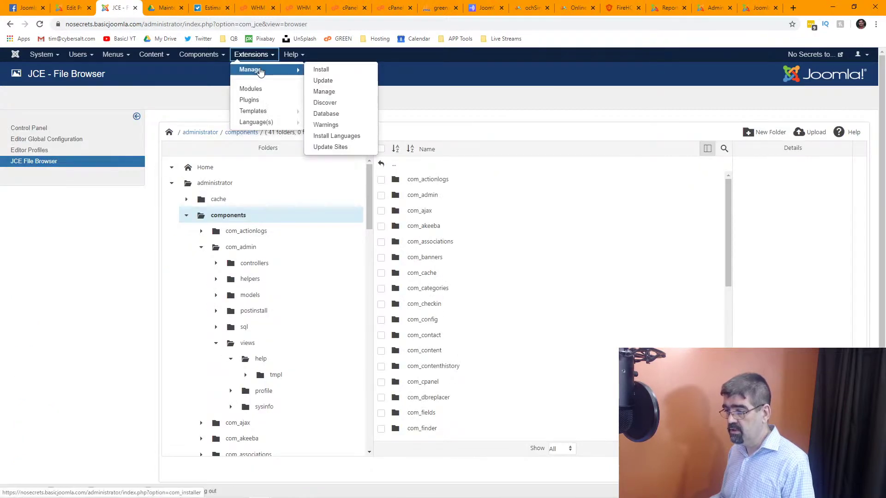
{"action": "left_click", "coordinate": [335, 70]}
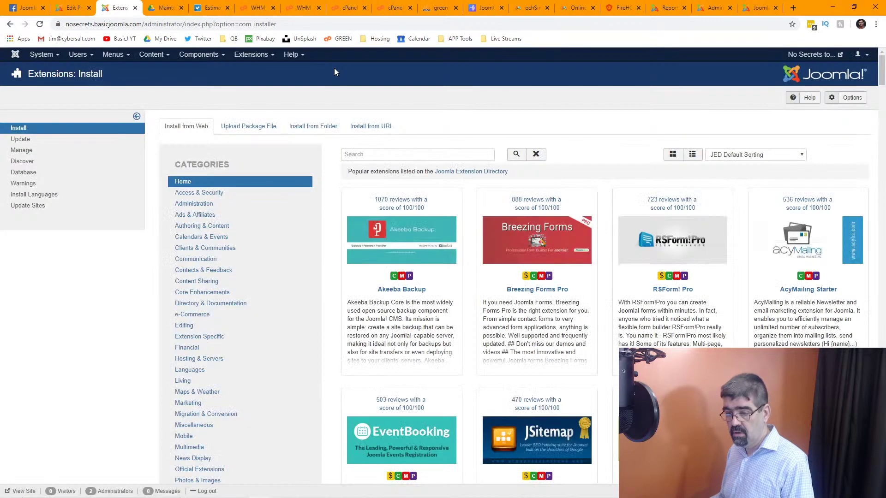
{"action": "left_click", "coordinate": [373, 155]}
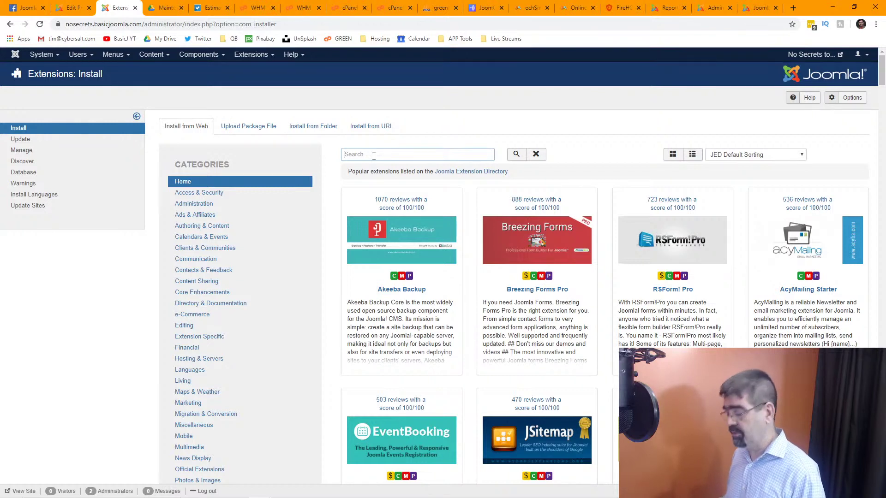
{"action": "type", "text": "xt"}
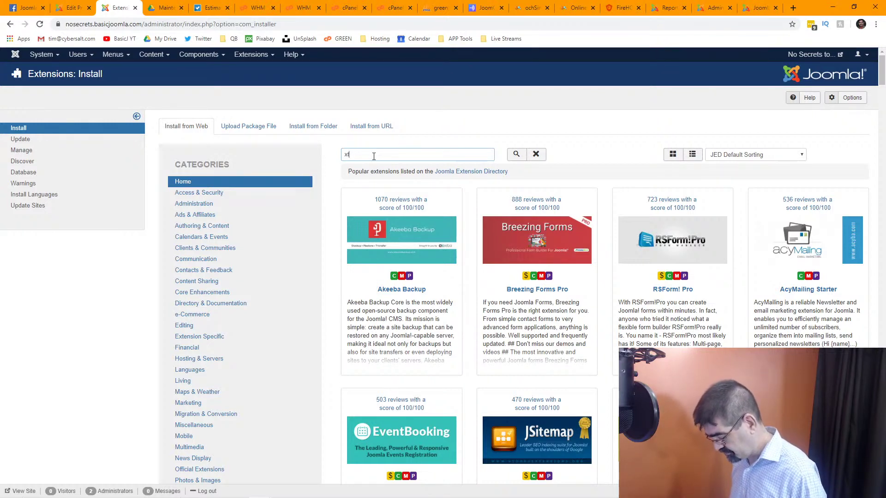
{"action": "type", "text": "plorer"}
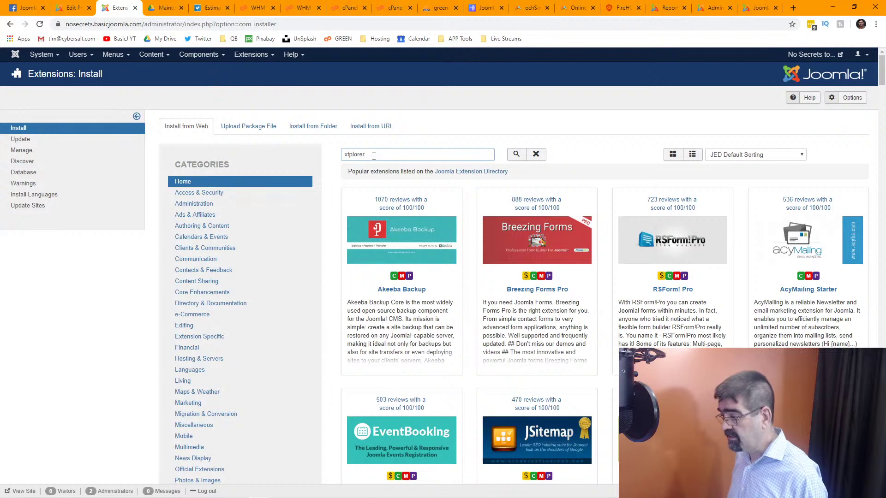
{"action": "key", "text": "Return"}
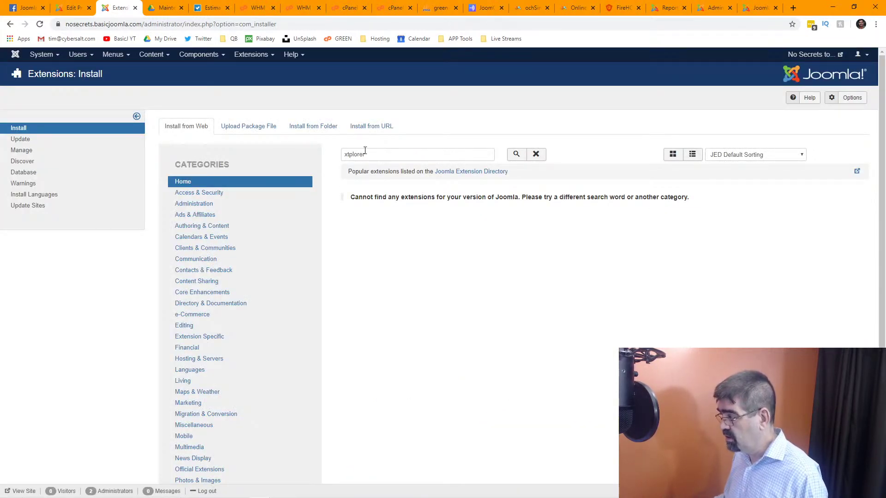
Correct the search to 'eXtplorer', open its listing, and install it with confirmation.
{"action": "left_click", "coordinate": [756, 8]}
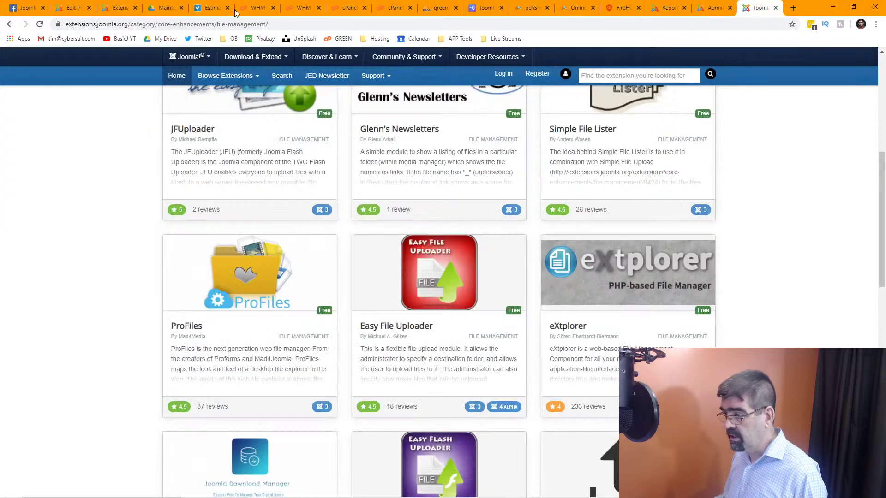
{"action": "left_click", "coordinate": [113, 9]}
{"action": "left_click", "coordinate": [346, 155]}
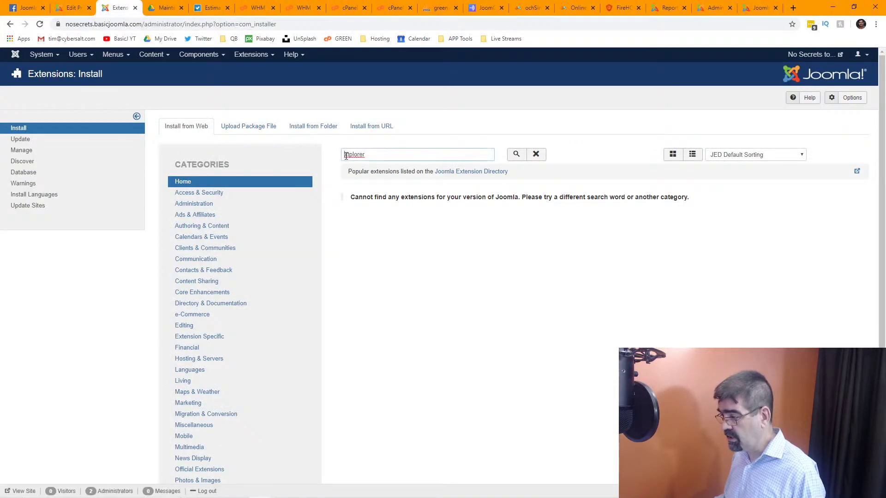
{"action": "type", "text": "e"}
{"action": "key", "text": "Return"}
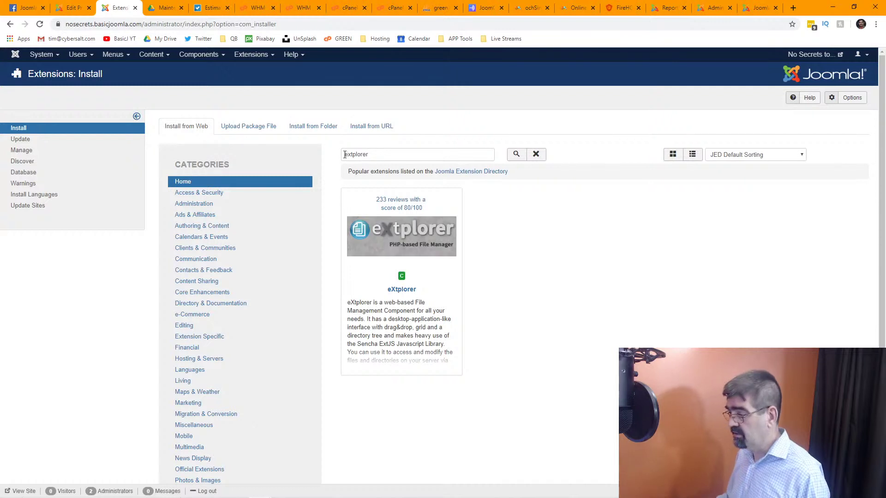
{"action": "left_click", "coordinate": [416, 246]}
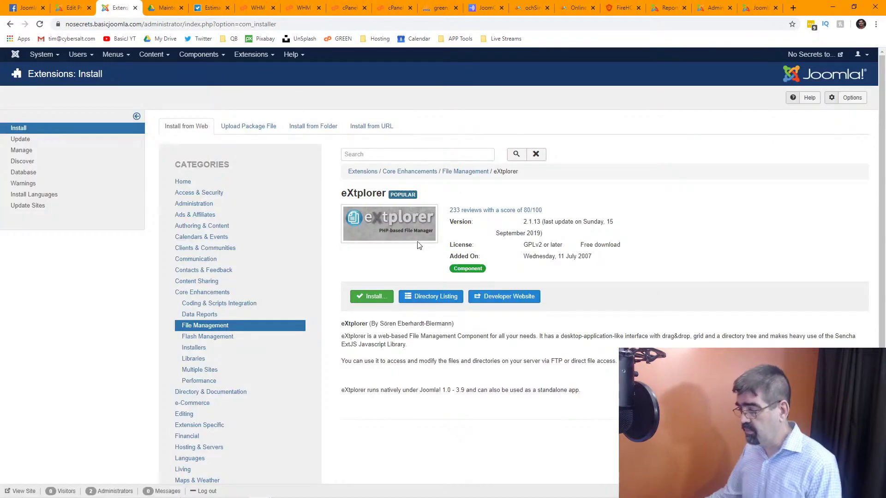
{"action": "left_click", "coordinate": [374, 297]}
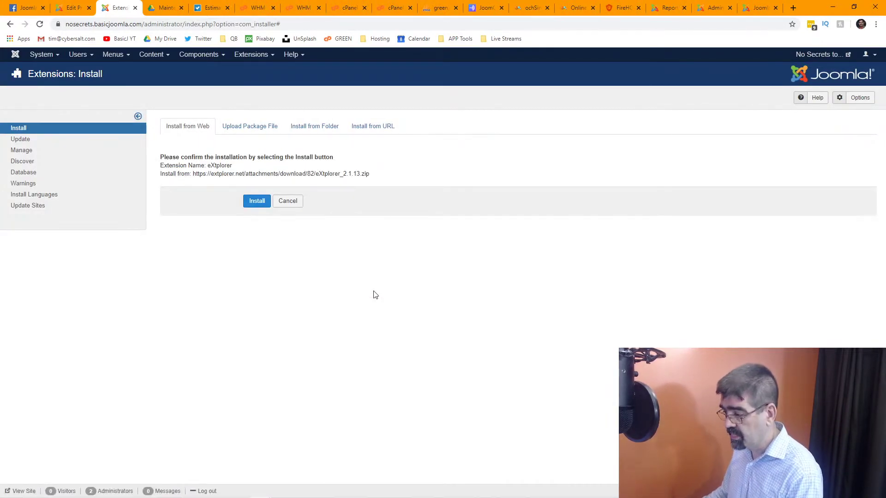
{"action": "left_click", "coordinate": [257, 201]}
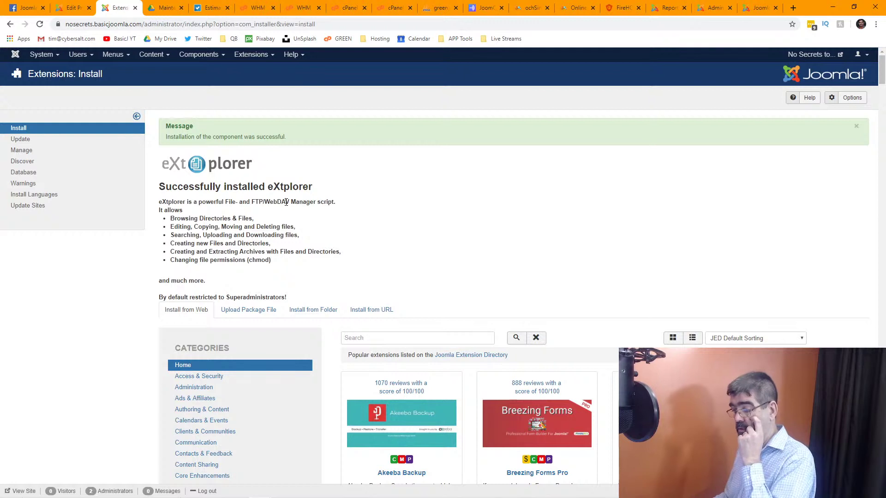
Open Components > eXtplorer and view the administrator folder's file actions without choosing one.
{"action": "left_click", "coordinate": [198, 57]}
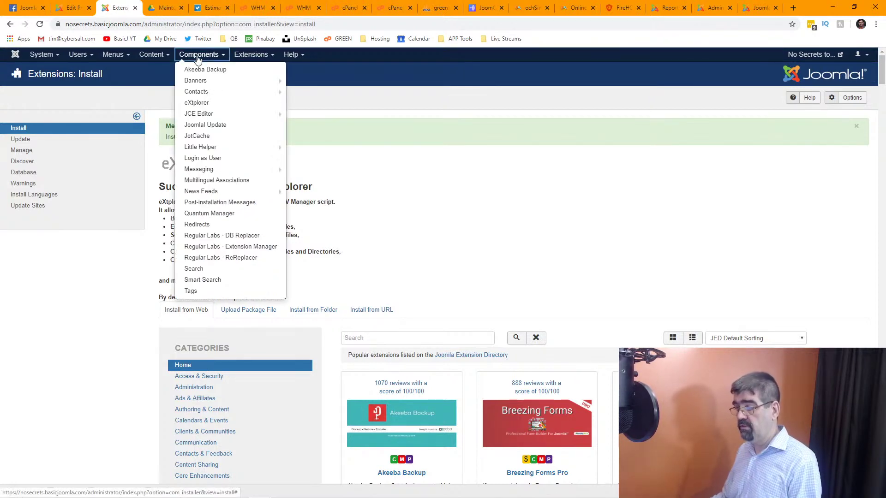
{"action": "left_click", "coordinate": [199, 103]}
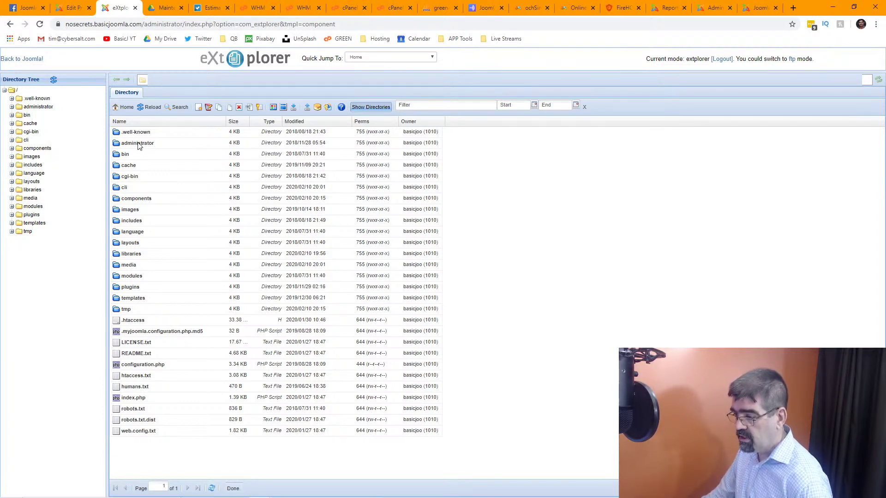
{"action": "right_click", "coordinate": [120, 146]}
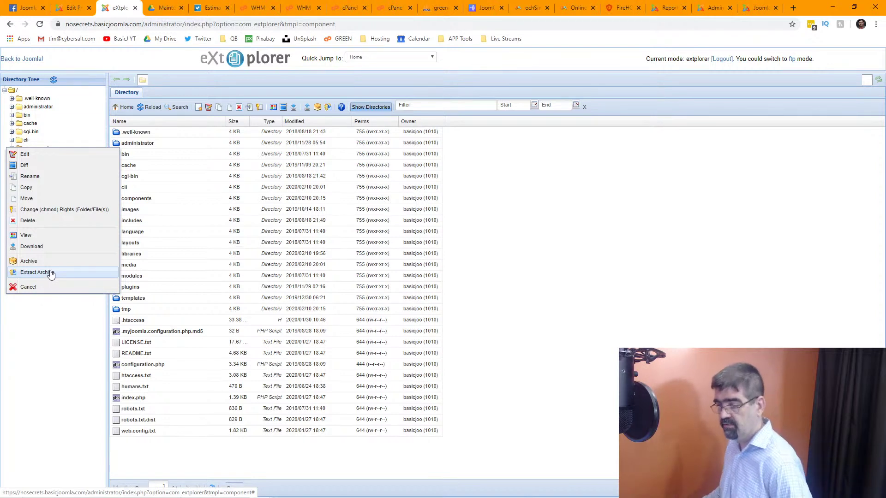
{"action": "left_click", "coordinate": [572, 63]}
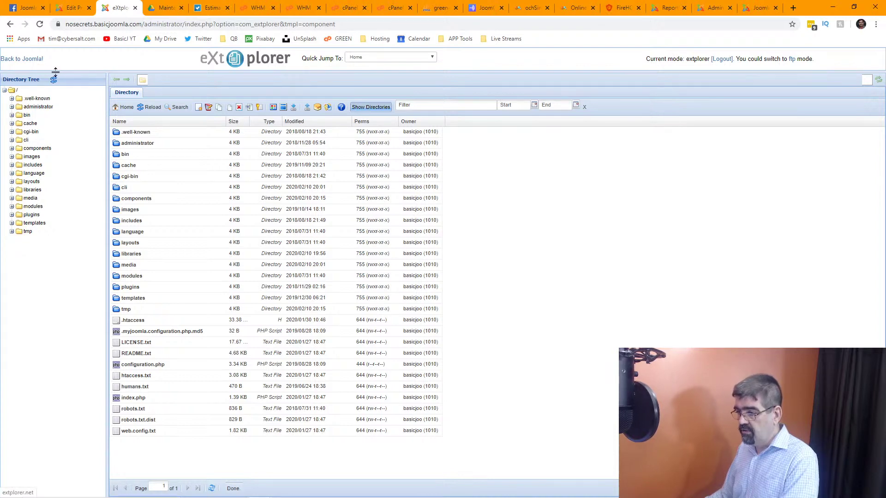
Open Back to Joomla! in a new tab and launch Components > eXtplorer there.
{"action": "right_click", "coordinate": [24, 59]}
{"action": "left_click", "coordinate": [40, 65]}
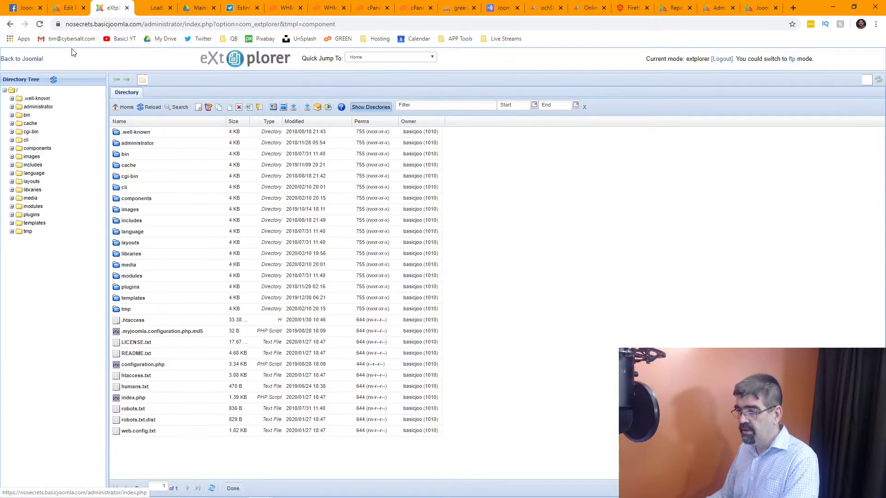
{"action": "left_click", "coordinate": [153, 8]}
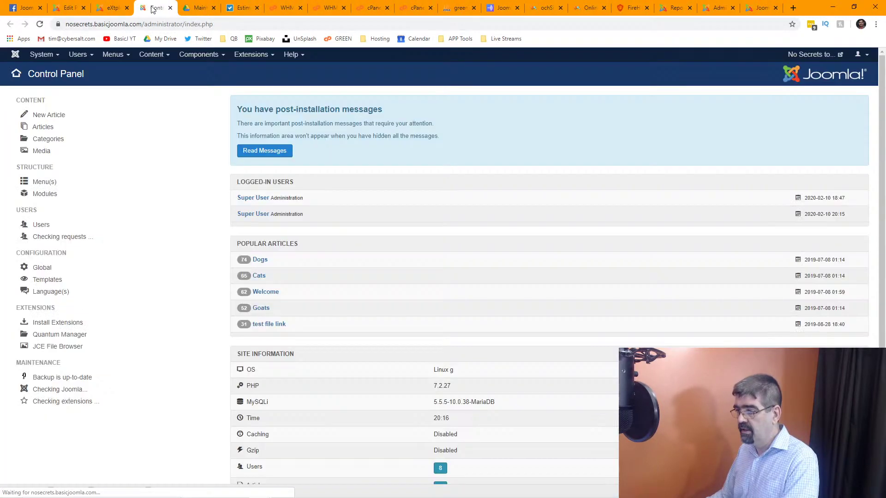
{"action": "left_click", "coordinate": [199, 55]}
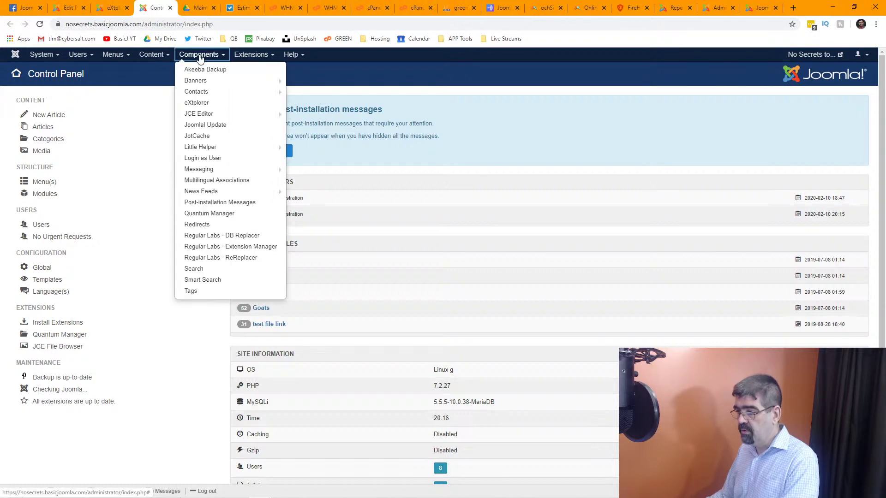
{"action": "left_click", "coordinate": [206, 102]}
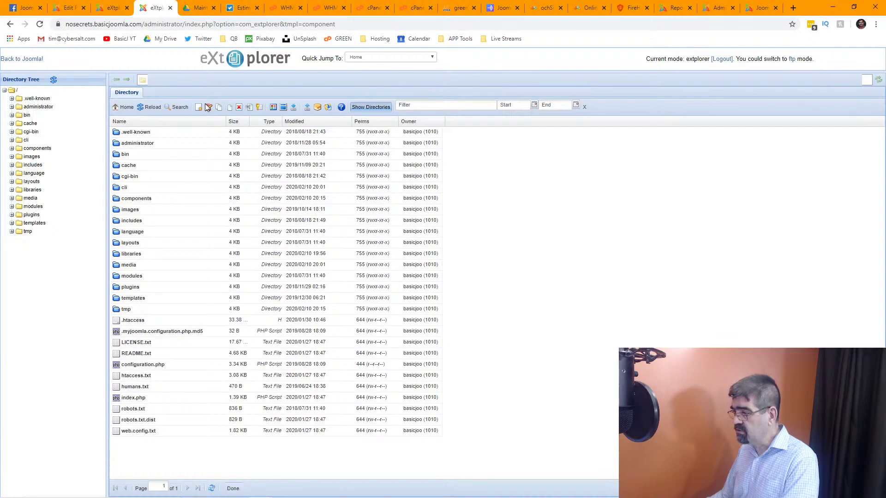
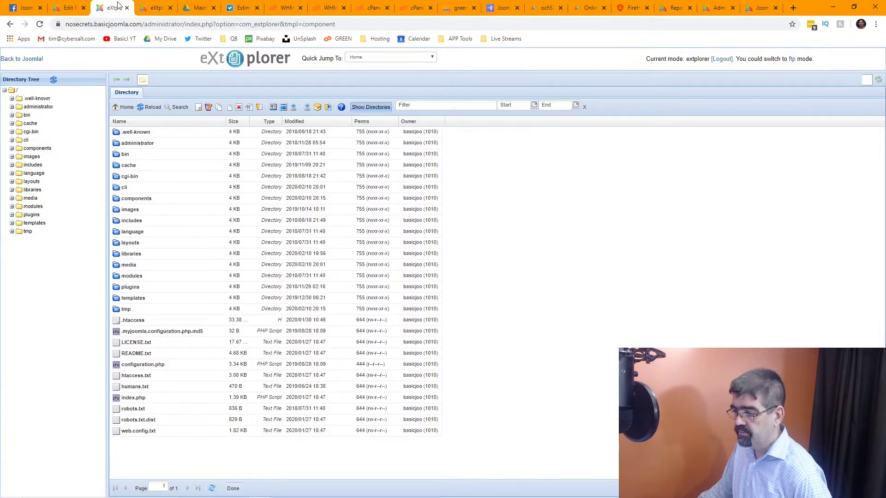
Check the Components menu from the Control Panel, then return to eXtplorer.
{"action": "left_click", "coordinate": [34, 60]}
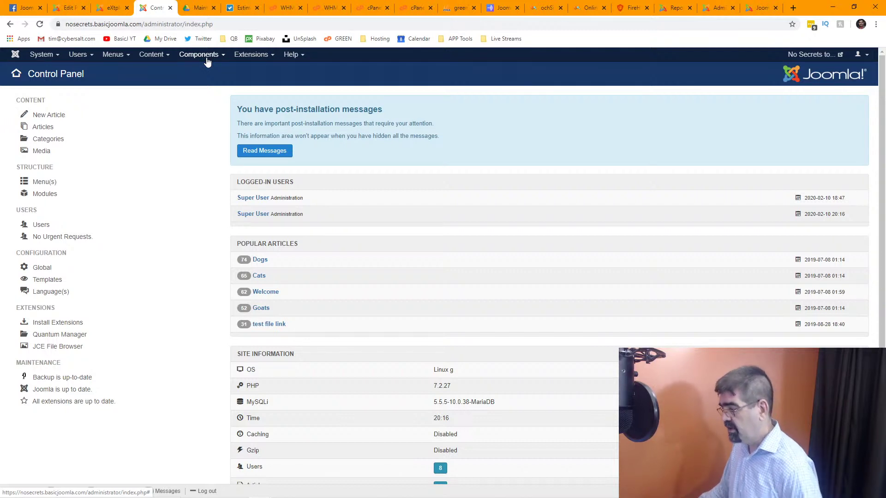
{"action": "left_click", "coordinate": [207, 60]}
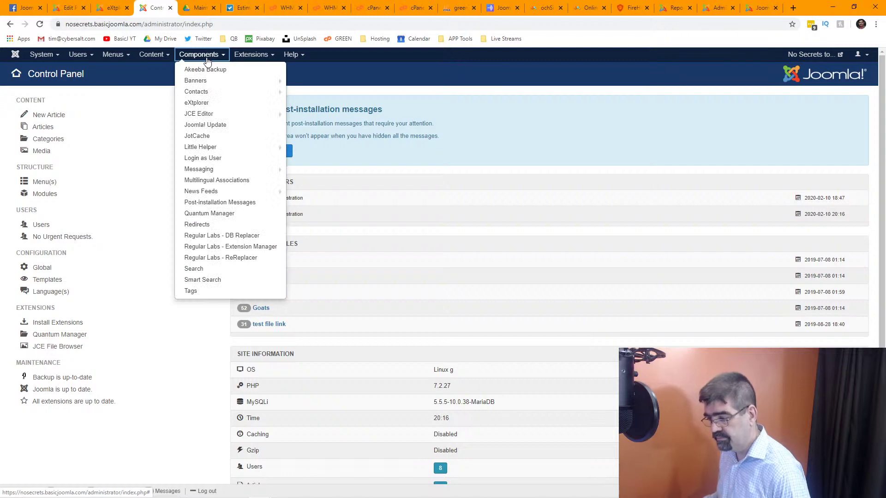
{"action": "mouse_move", "coordinate": [251, 56]}
{"action": "left_click", "coordinate": [392, 67]}
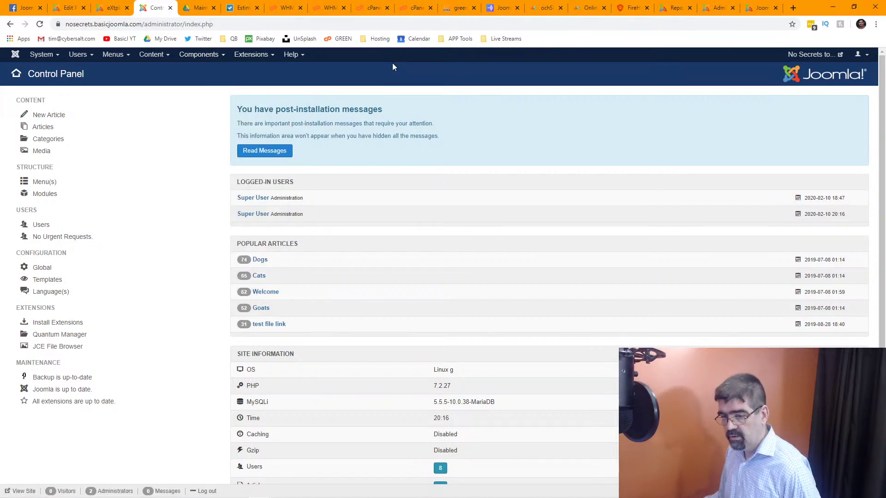
{"action": "left_click", "coordinate": [113, 8]}
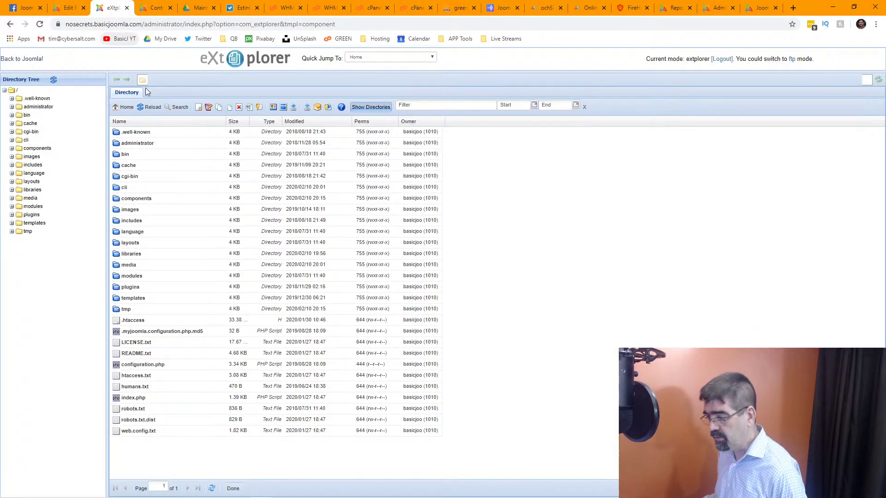
Open the components folder and download contenthistory.php after dismissing the JSON error.
{"action": "double_click", "coordinate": [119, 202]}
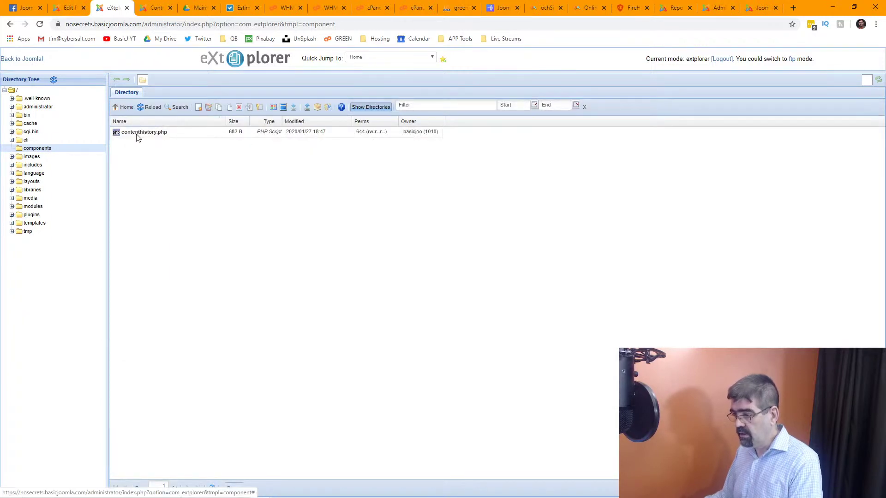
{"action": "right_click", "coordinate": [137, 134]}
{"action": "left_click", "coordinate": [134, 145]}
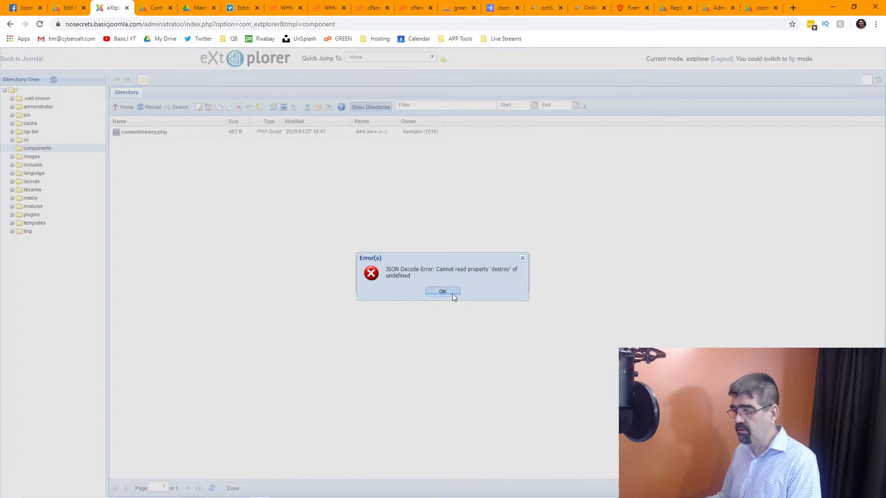
{"action": "left_click", "coordinate": [452, 295]}
{"action": "right_click", "coordinate": [118, 134]}
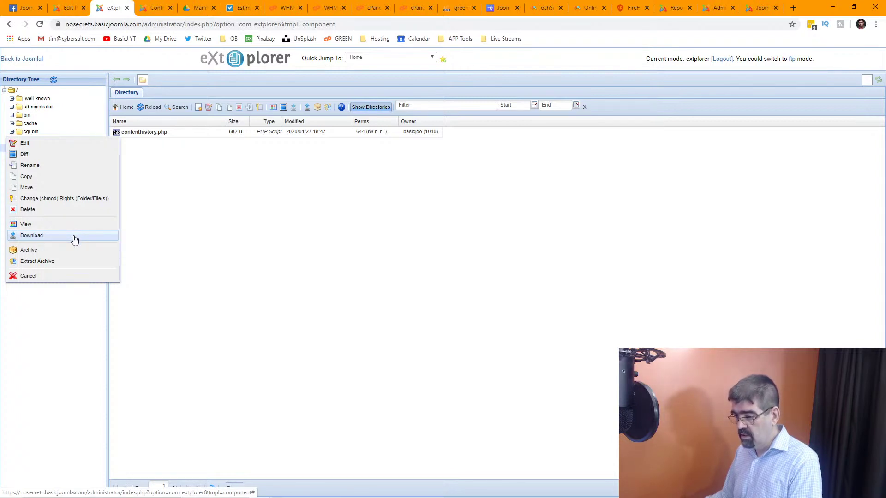
{"action": "left_click", "coordinate": [19, 238]}
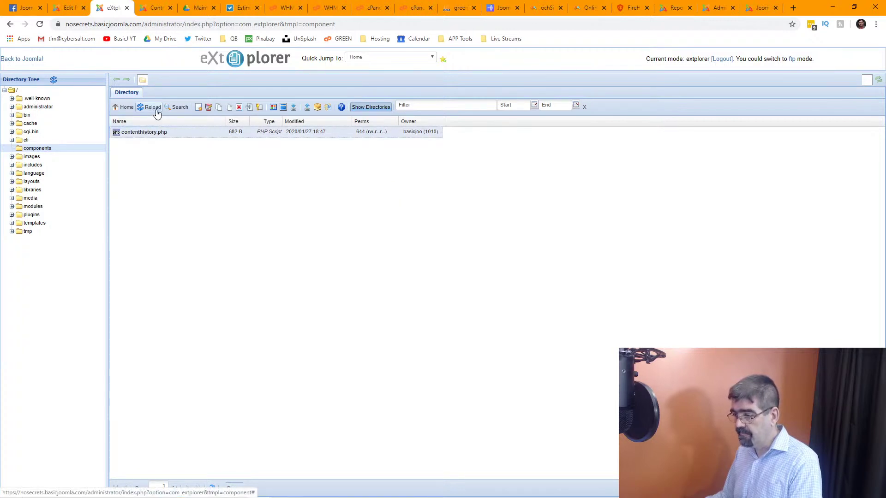
{"action": "left_click", "coordinate": [294, 108]}
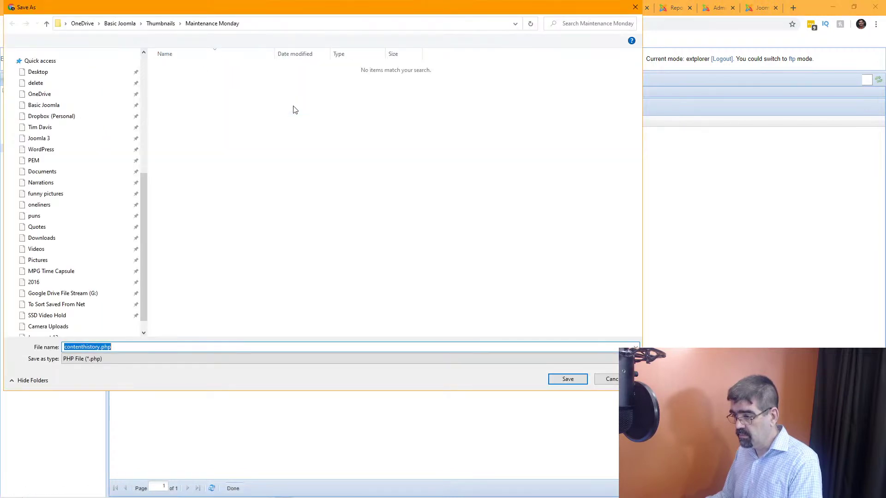
{"action": "scroll", "coordinate": [147, 231], "scroll_direction": "down", "scroll_amount": 5}
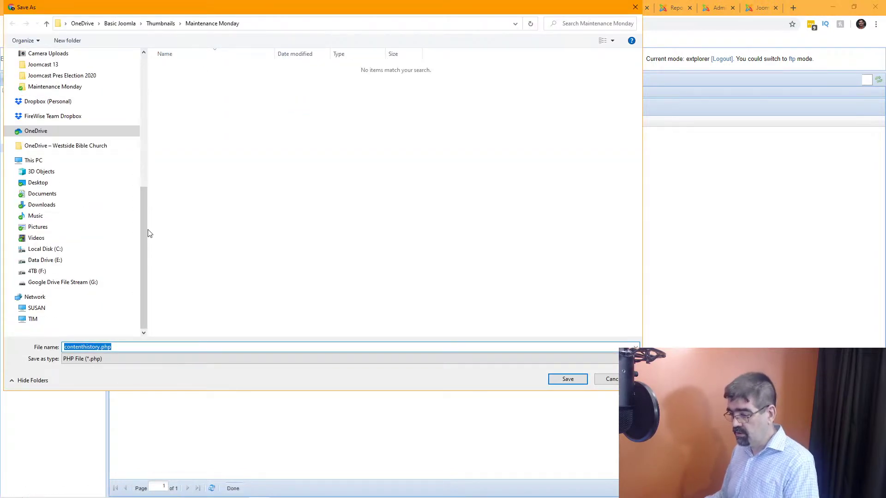
{"action": "left_click", "coordinate": [609, 378]}
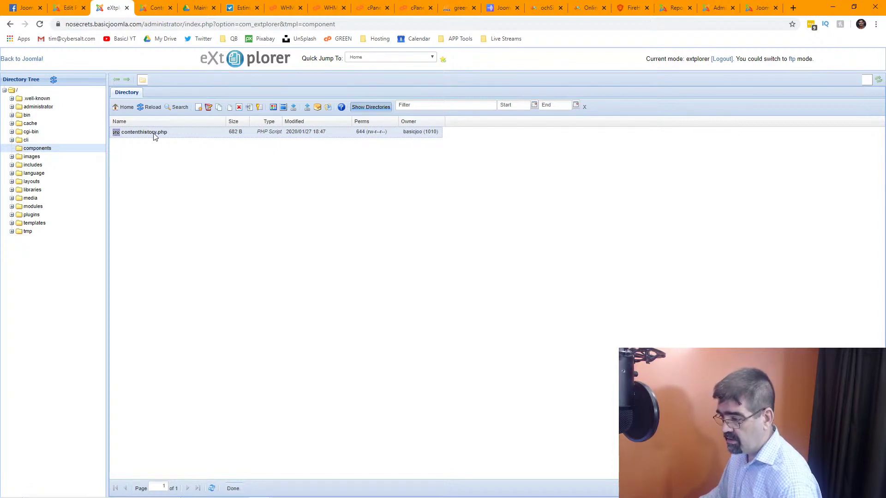
Open contenthistory.php in the file editor, then return to the directory listing.
{"action": "right_click", "coordinate": [154, 134]}
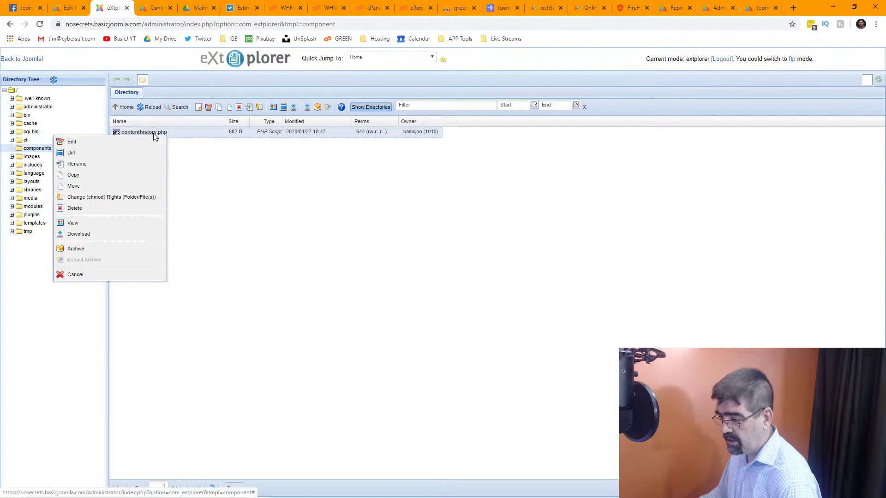
{"action": "left_click", "coordinate": [72, 142]}
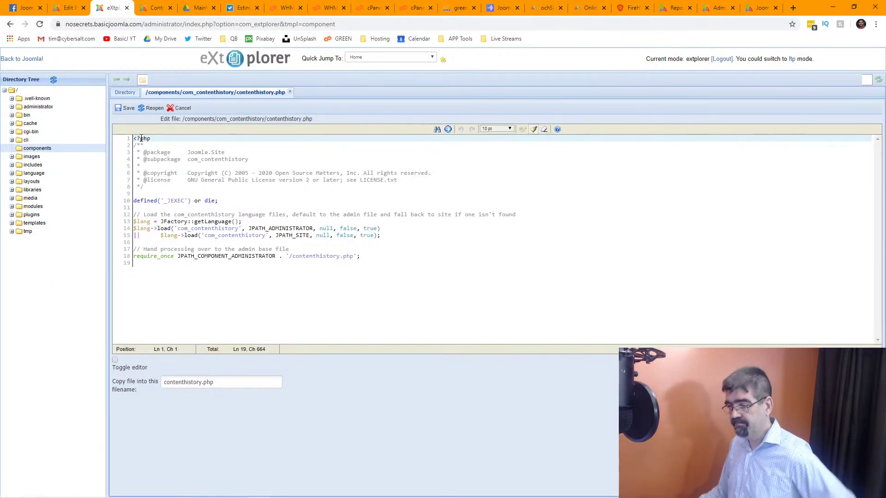
{"action": "left_click", "coordinate": [125, 93]}
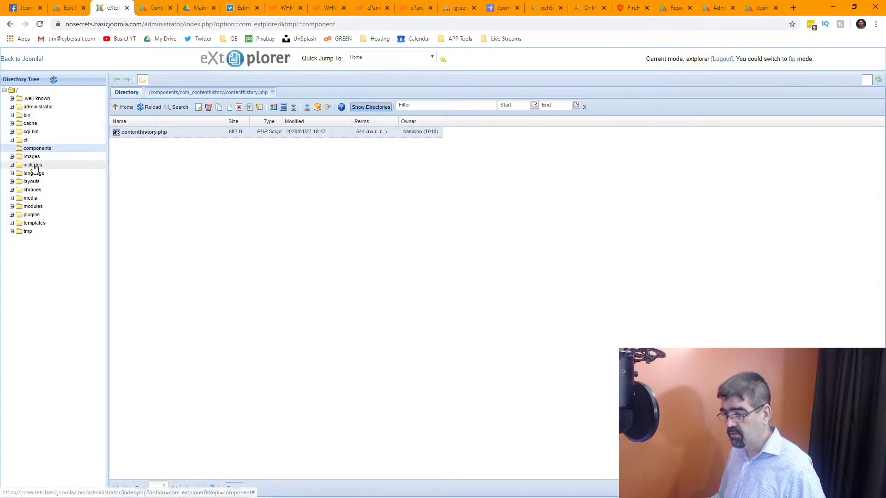
Browse to administrator > components > com_ajax and open ajax.php in the editor.
{"action": "left_click", "coordinate": [33, 108]}
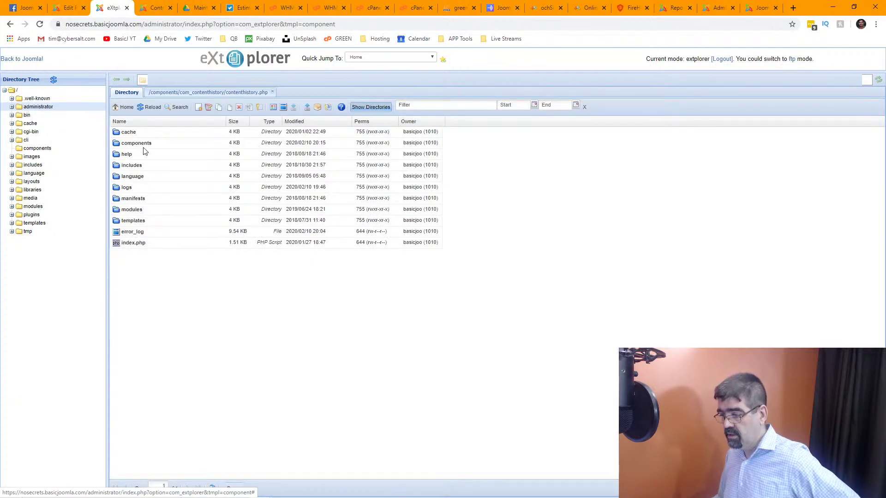
{"action": "left_click", "coordinate": [142, 146]}
{"action": "double_click", "coordinate": [142, 145]}
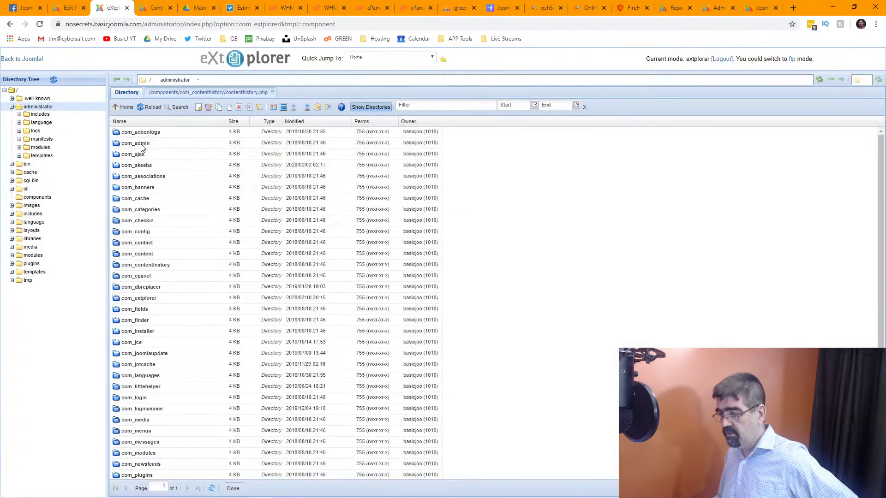
{"action": "double_click", "coordinate": [141, 154]}
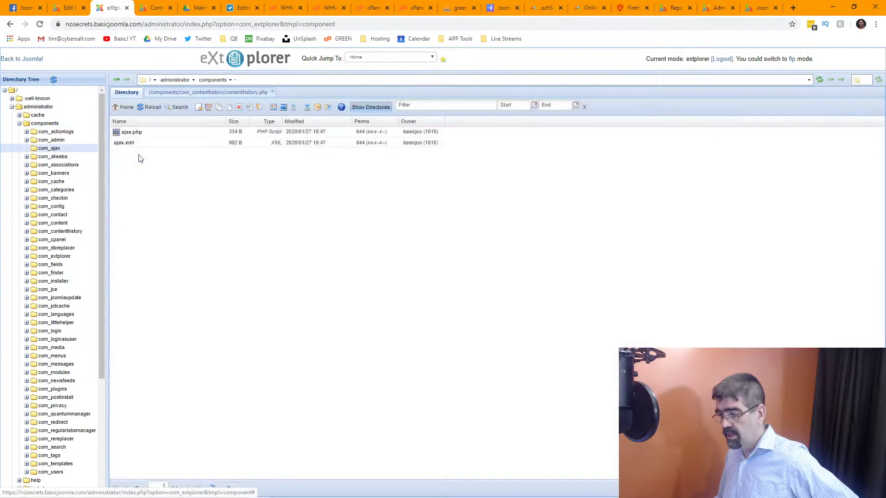
{"action": "right_click", "coordinate": [132, 134]}
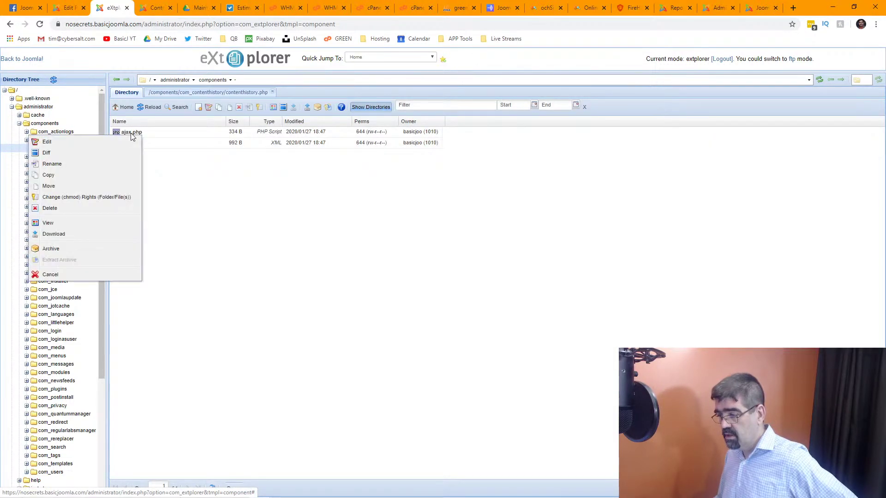
{"action": "left_click", "coordinate": [131, 133]}
{"action": "right_click", "coordinate": [132, 135]}
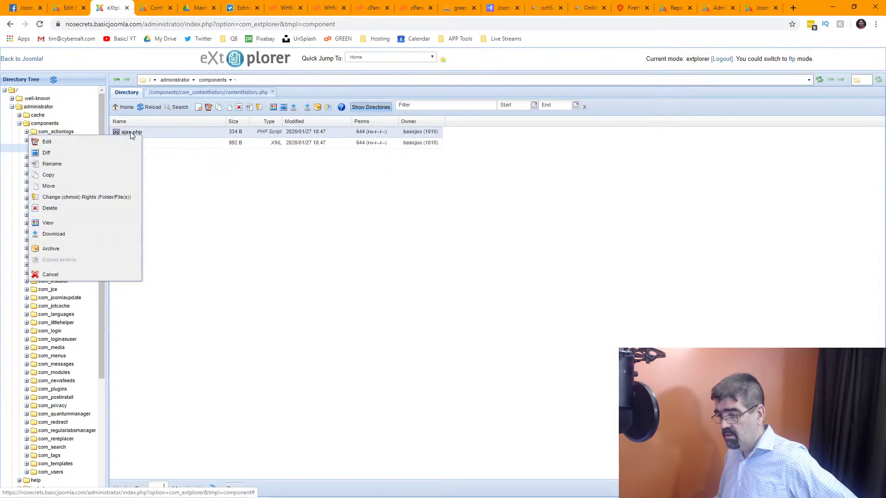
{"action": "left_click", "coordinate": [47, 142]}
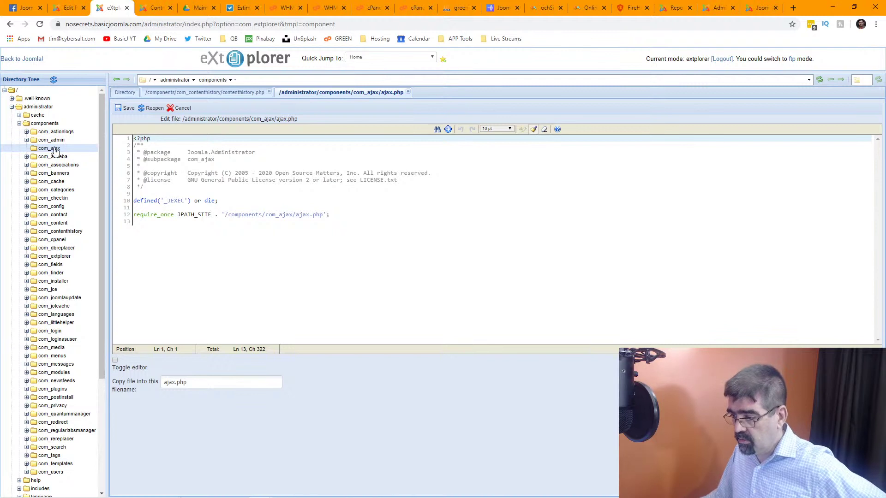
Check the com_ajax folder's actions, then bring up the JCE Edit Profile page.
{"action": "right_click", "coordinate": [54, 150]}
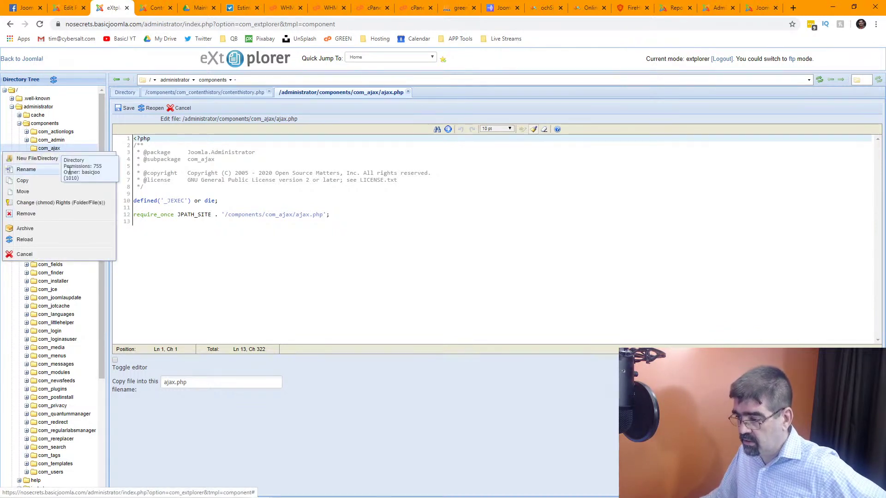
{"action": "left_click", "coordinate": [356, 118]}
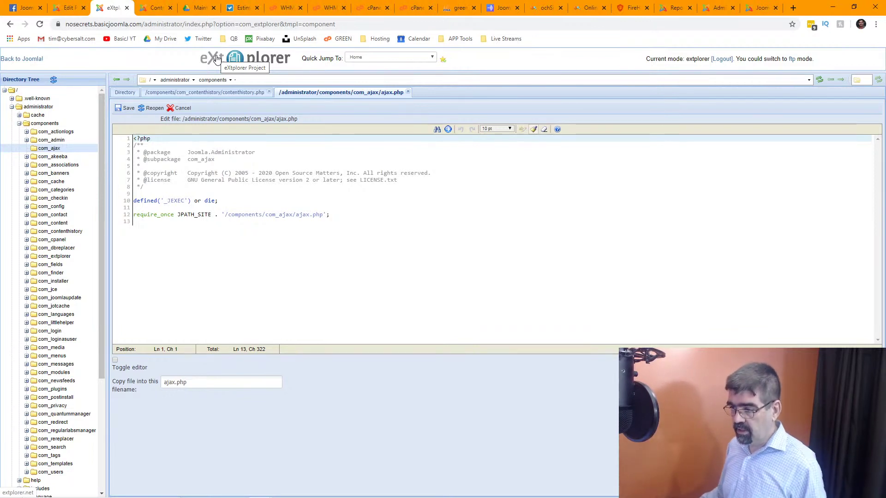
{"action": "left_click", "coordinate": [70, 9]}
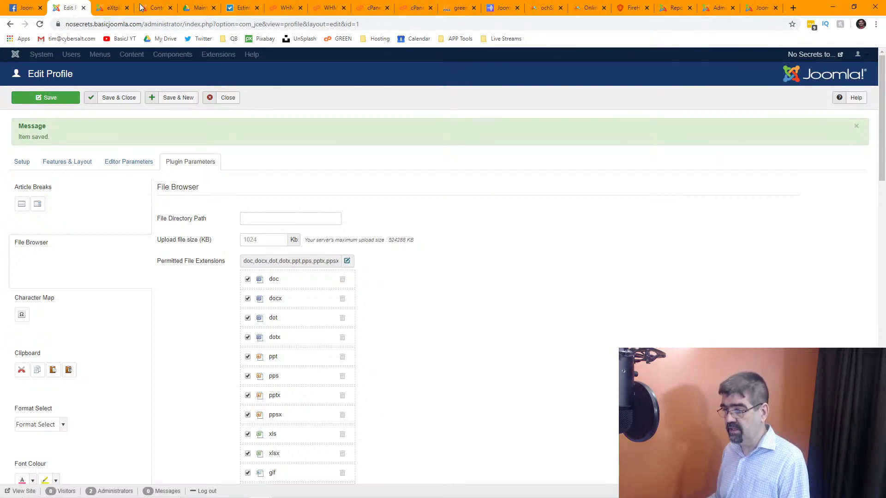
Back in the com_ajax listing, try editing ajax.php, dismissing the JSON errors twice.
{"action": "left_click", "coordinate": [112, 10]}
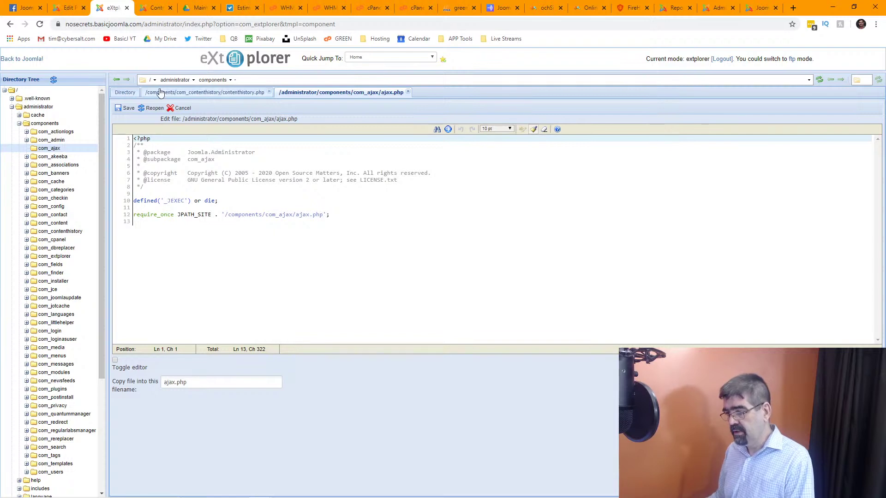
{"action": "left_click", "coordinate": [121, 93]}
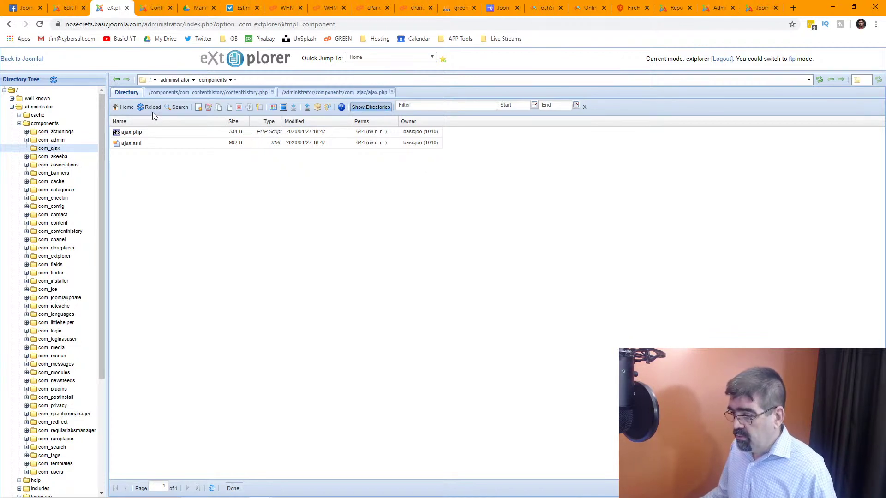
{"action": "right_click", "coordinate": [133, 136]}
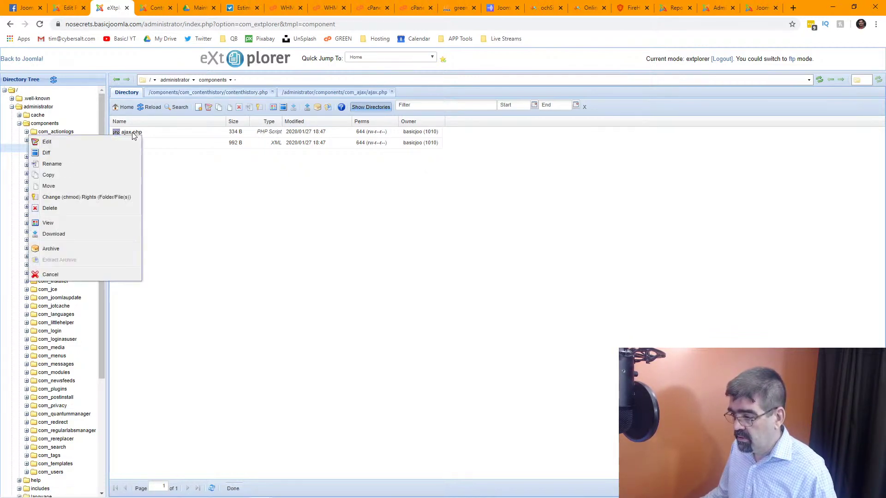
{"action": "left_click", "coordinate": [121, 142]}
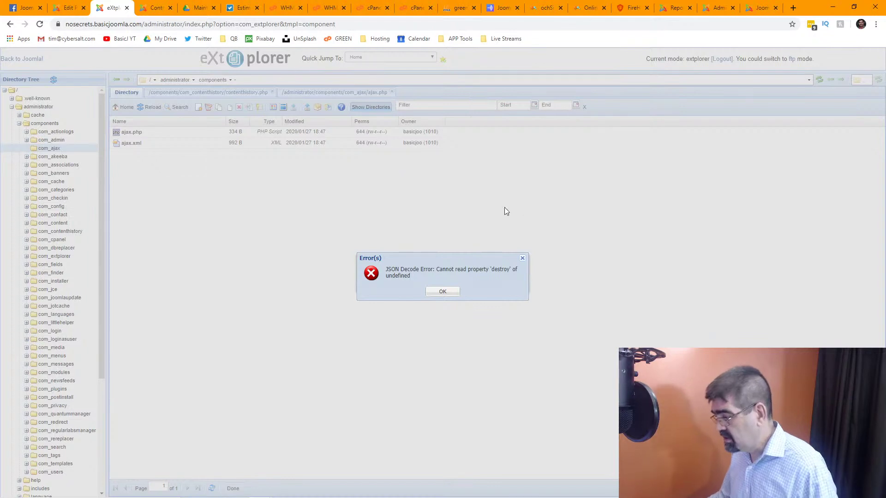
{"action": "left_click", "coordinate": [443, 291]}
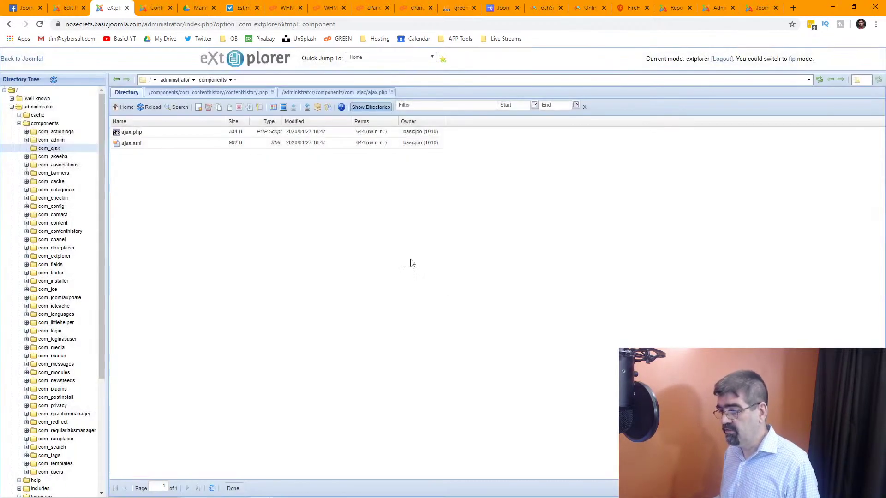
{"action": "right_click", "coordinate": [130, 136]}
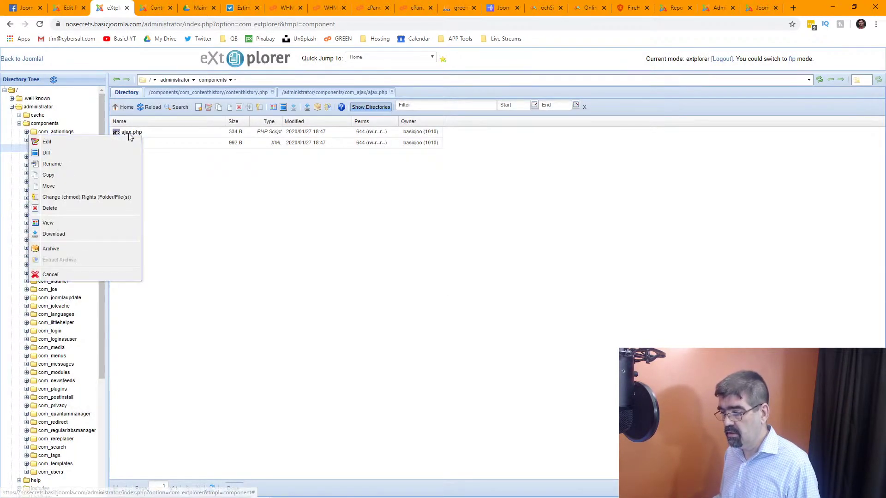
{"action": "left_click", "coordinate": [128, 143]}
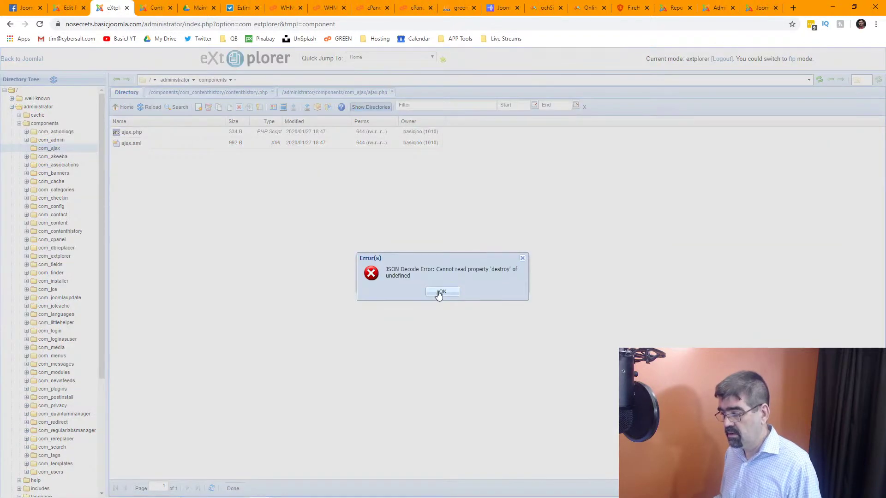
{"action": "left_click", "coordinate": [441, 291]}
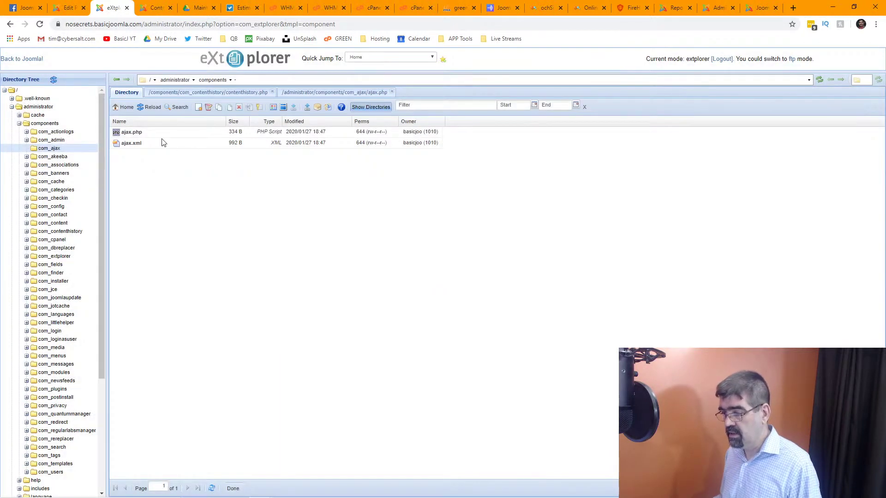
Open ajax.php in the code editor and return to the folder listing.
{"action": "right_click", "coordinate": [137, 131]}
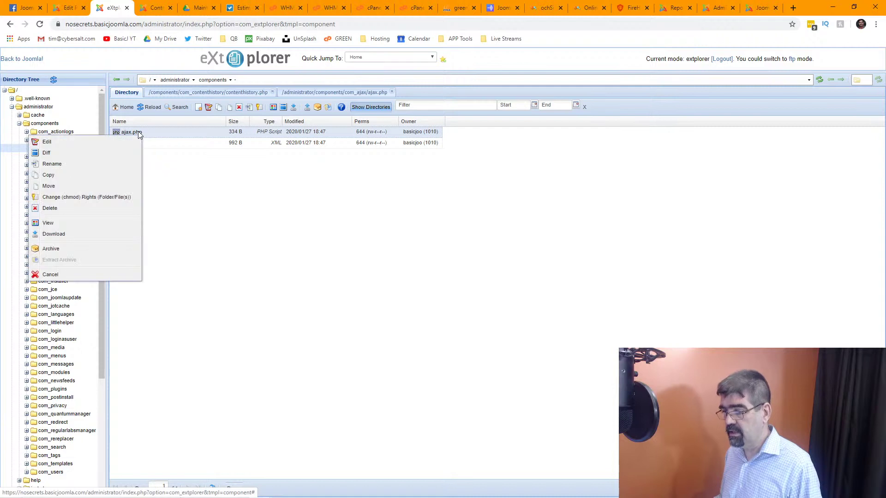
{"action": "left_click", "coordinate": [130, 142]}
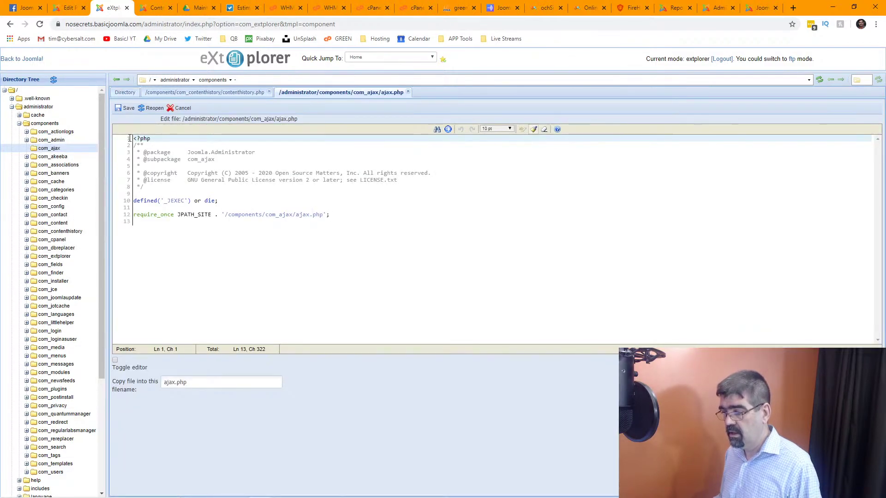
{"action": "left_click", "coordinate": [134, 96]}
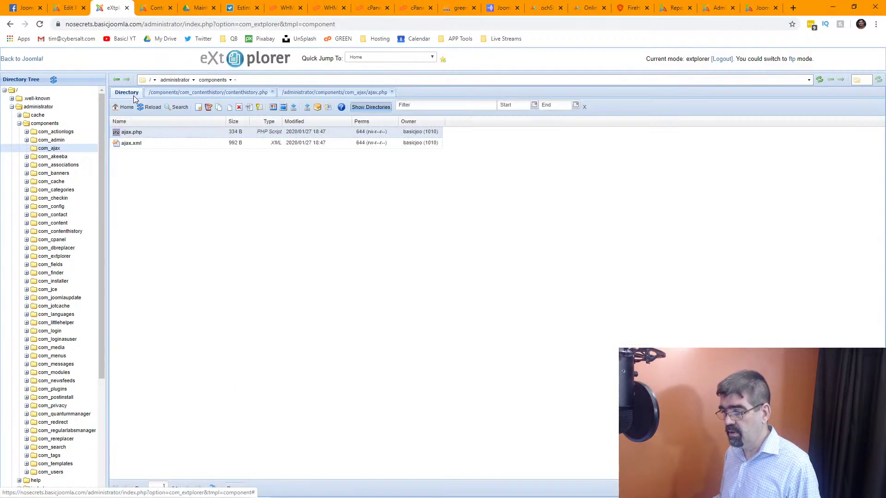
{"action": "right_click", "coordinate": [123, 147]}
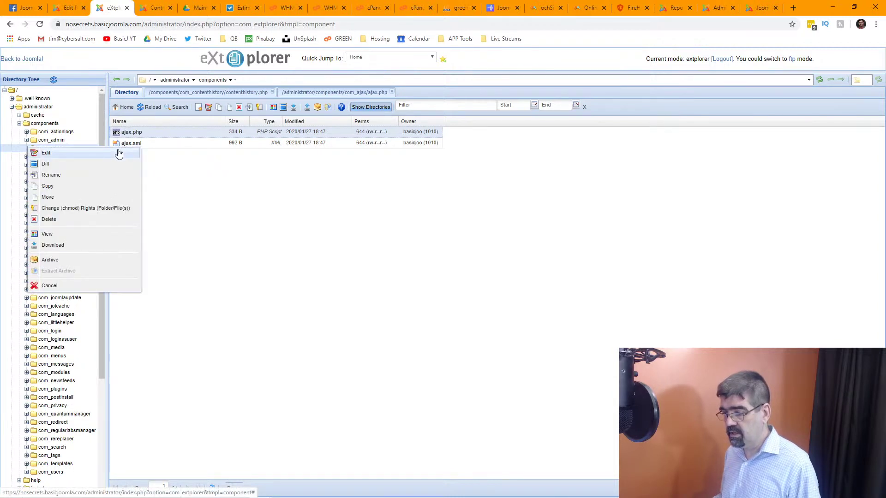
{"action": "left_click", "coordinate": [120, 150]}
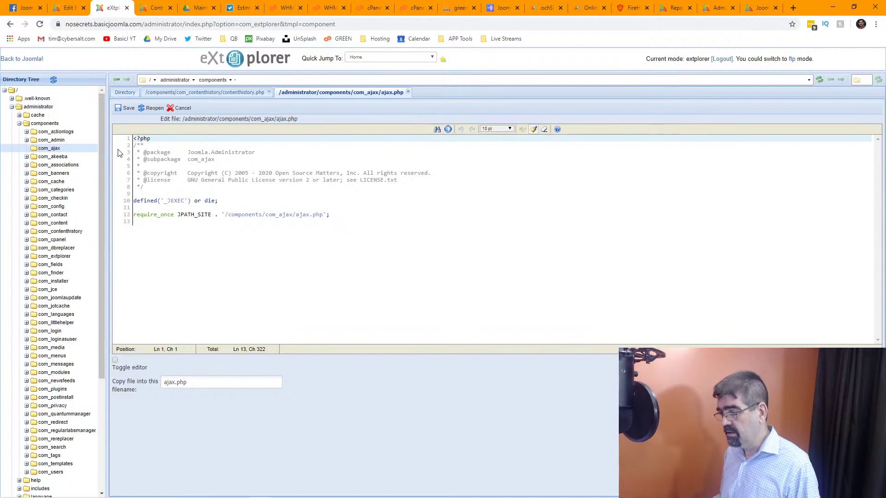
{"action": "left_click", "coordinate": [129, 94]}
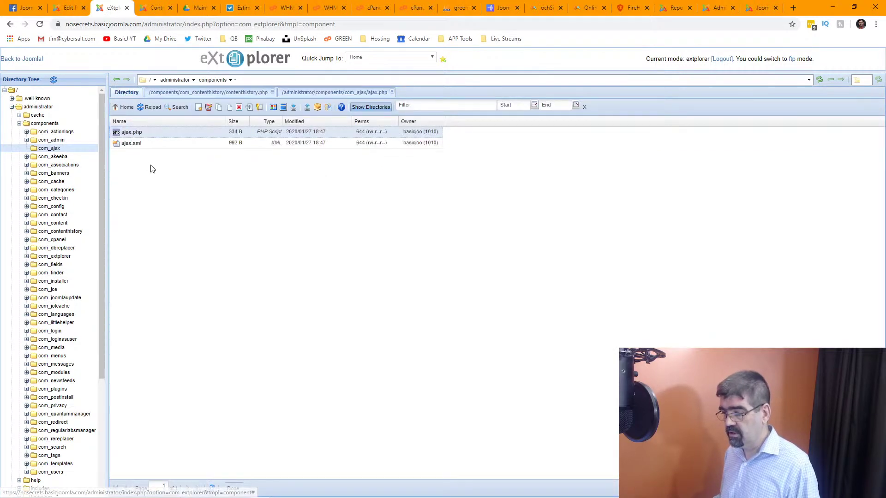
Open ajax.xml in the code editor and return to the folder listing.
{"action": "left_click", "coordinate": [157, 144]}
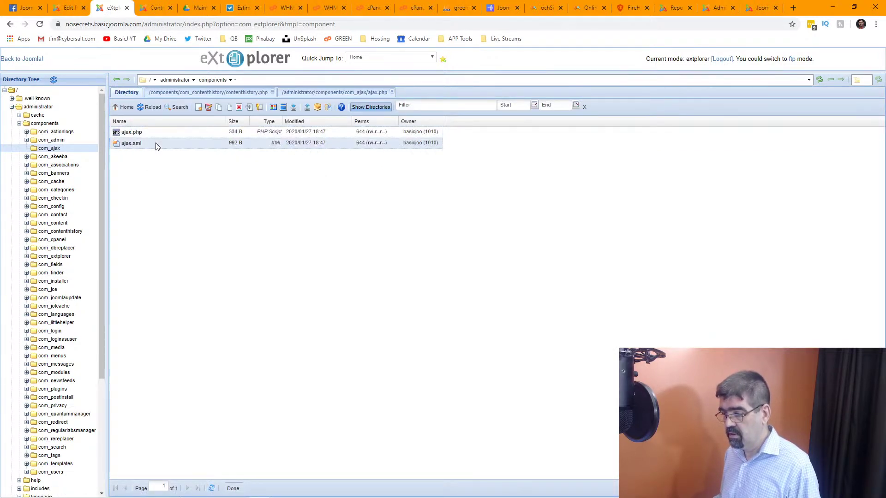
{"action": "right_click", "coordinate": [133, 133]}
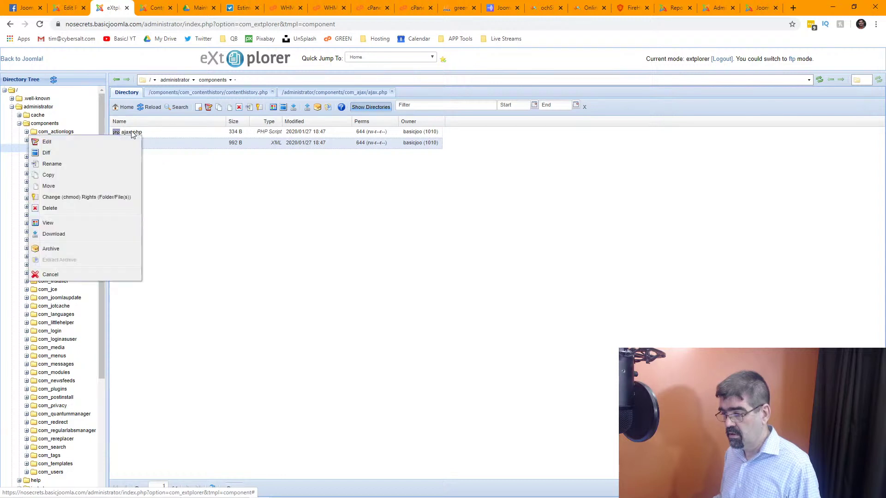
{"action": "left_click", "coordinate": [122, 139]}
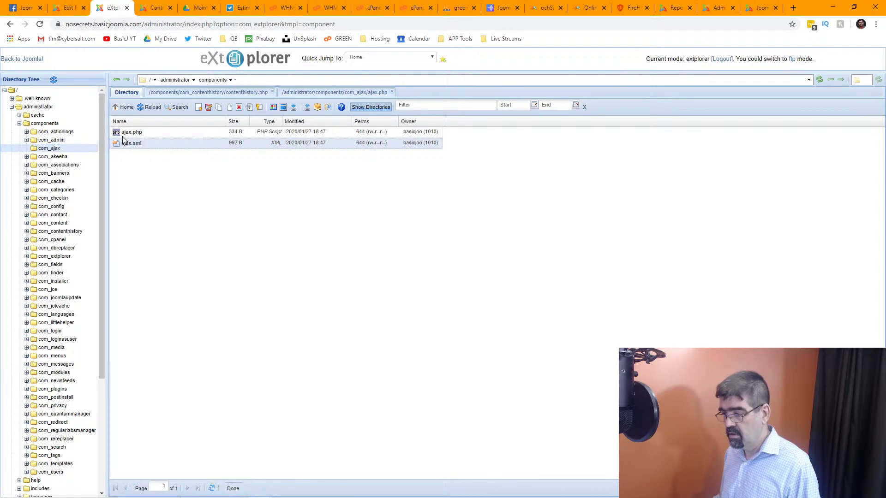
{"action": "left_click", "coordinate": [125, 92]}
In com_banners, open controller.php in the code editor after dismissing a JSON error.
{"action": "left_click", "coordinate": [57, 175]}
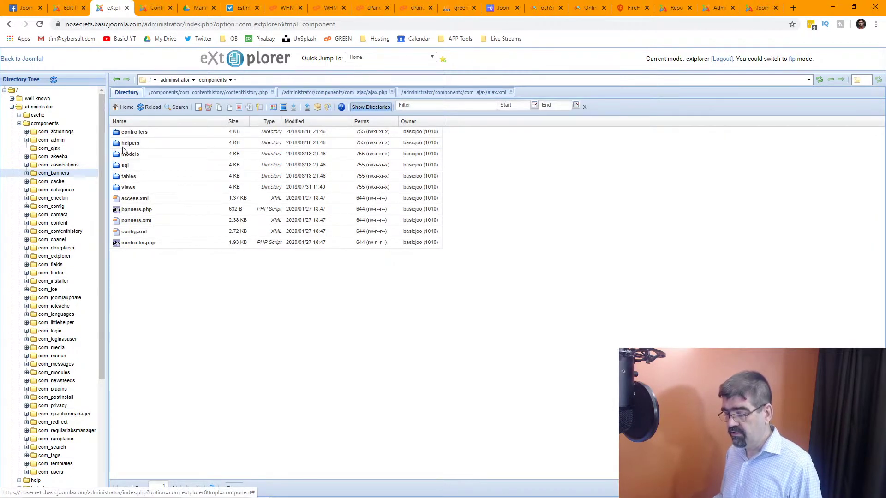
{"action": "right_click", "coordinate": [140, 248]}
{"action": "left_click", "coordinate": [135, 253]}
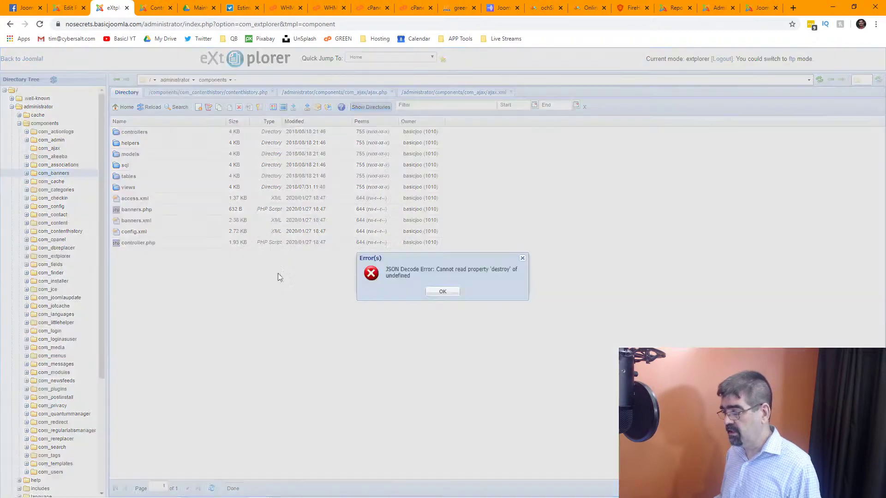
{"action": "left_click", "coordinate": [443, 294]}
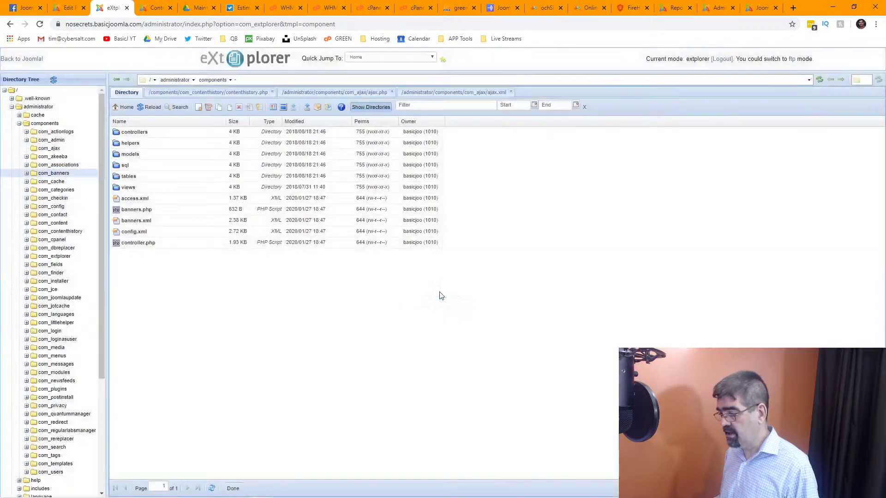
{"action": "left_click", "coordinate": [133, 244]}
{"action": "right_click", "coordinate": [133, 244]}
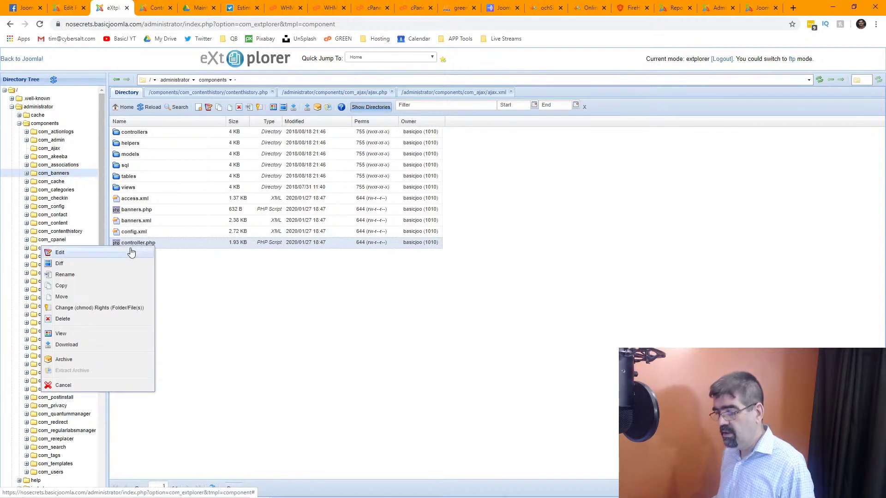
{"action": "left_click", "coordinate": [130, 251]}
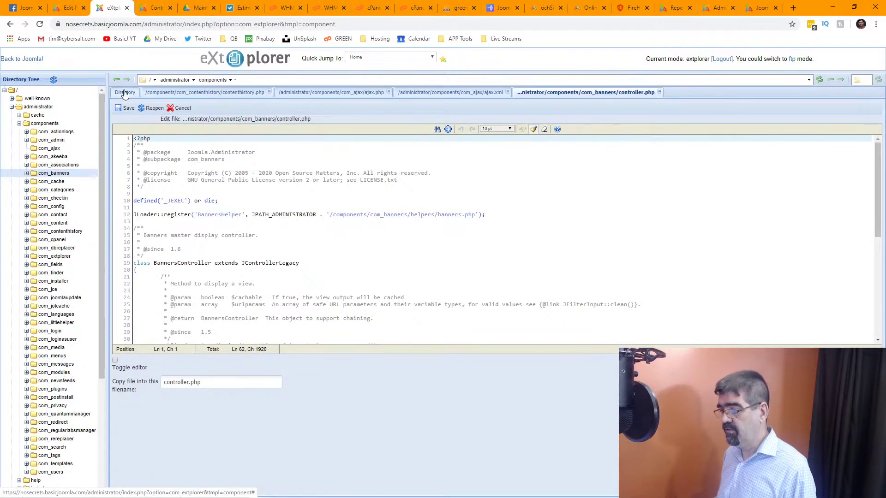
{"action": "left_click", "coordinate": [124, 94]}
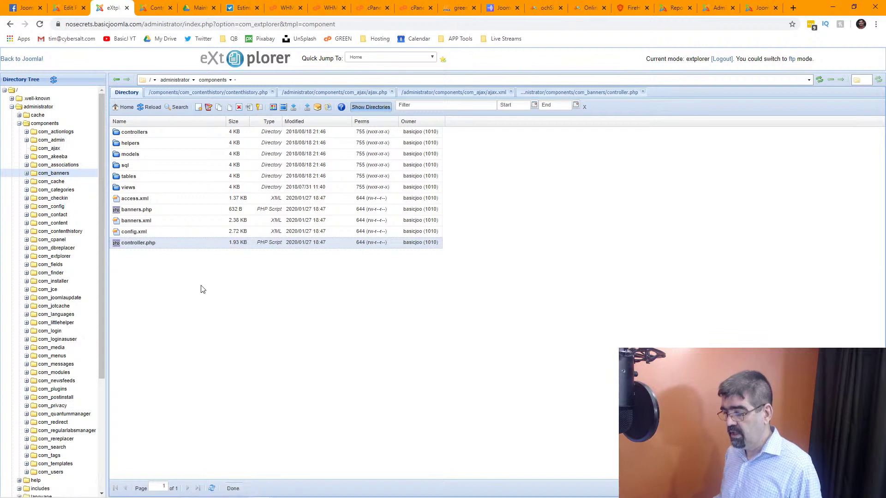
Open banners.php in the code editor, then reselect it in the com_banners listing.
{"action": "left_click", "coordinate": [143, 213]}
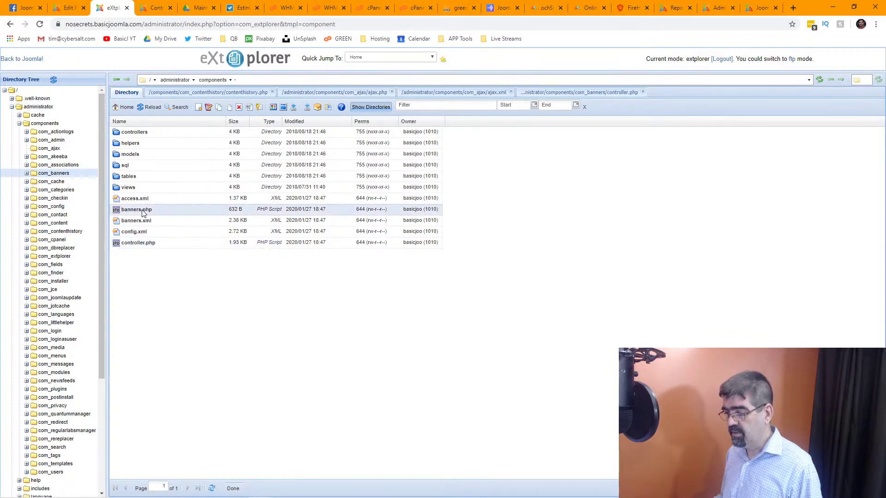
{"action": "right_click", "coordinate": [142, 246]}
{"action": "left_click", "coordinate": [134, 251]}
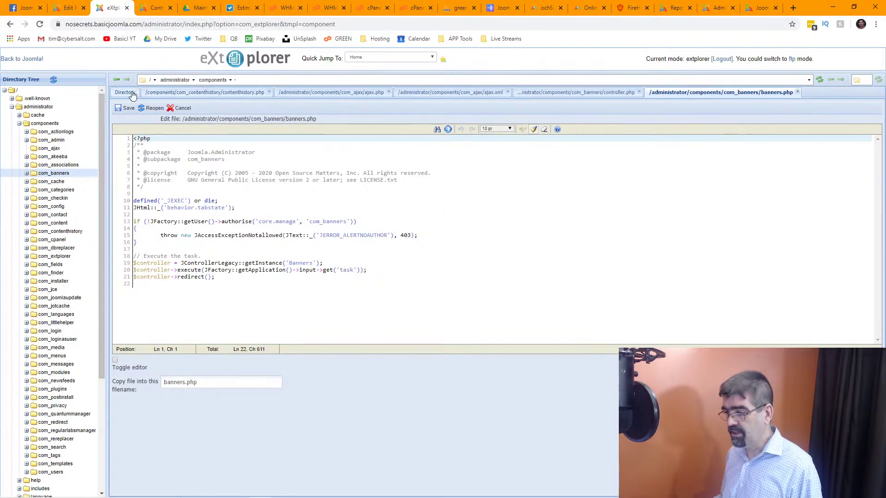
{"action": "left_click", "coordinate": [133, 93]}
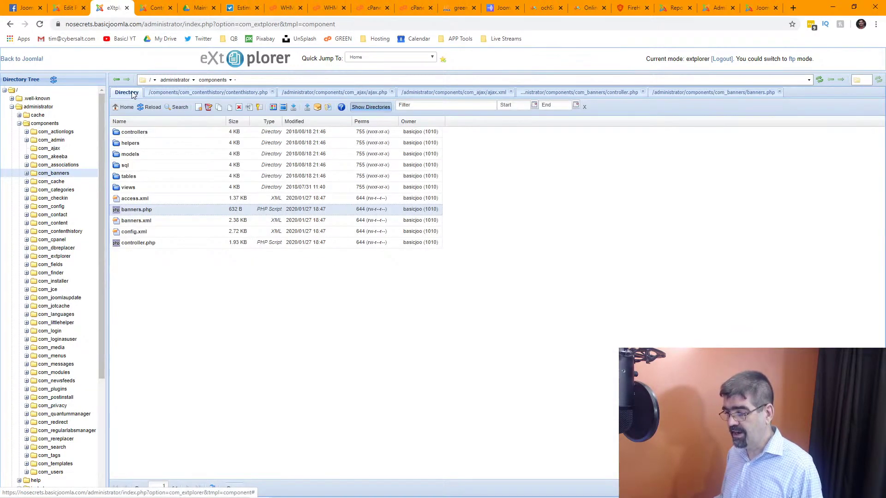
{"action": "left_click", "coordinate": [137, 222]}
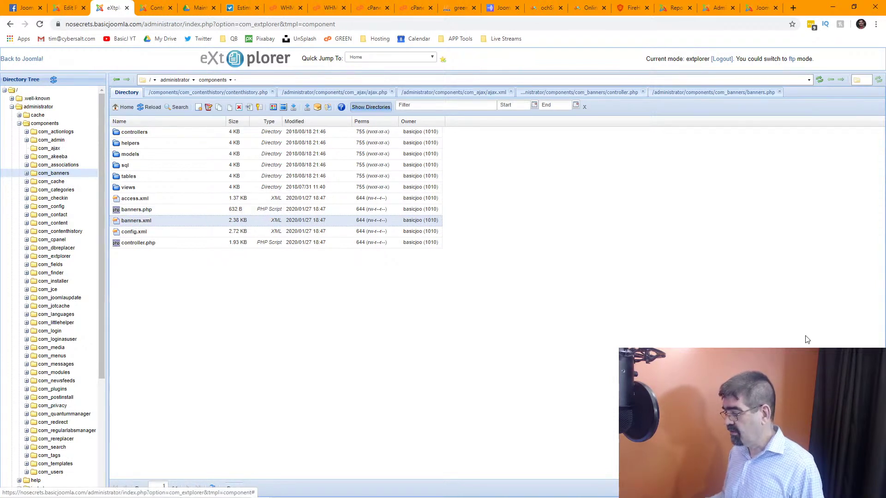
{"action": "right_click", "coordinate": [639, 277]}
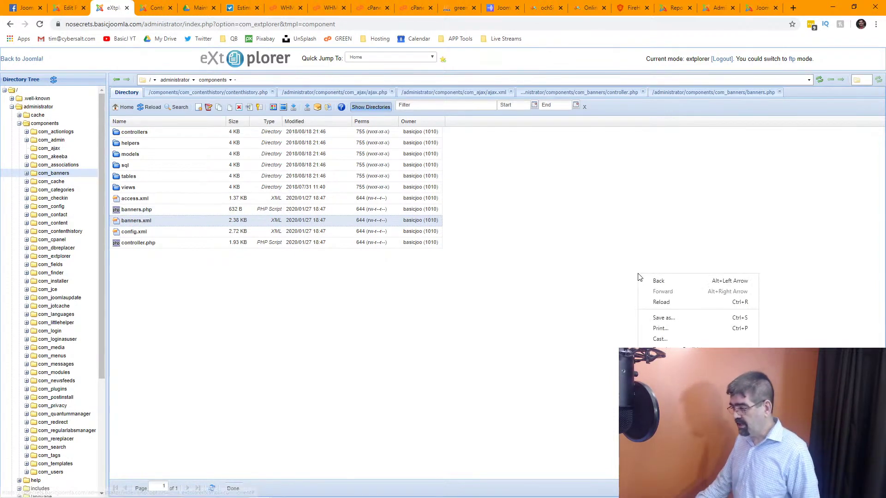
{"action": "right_click", "coordinate": [507, 263]}
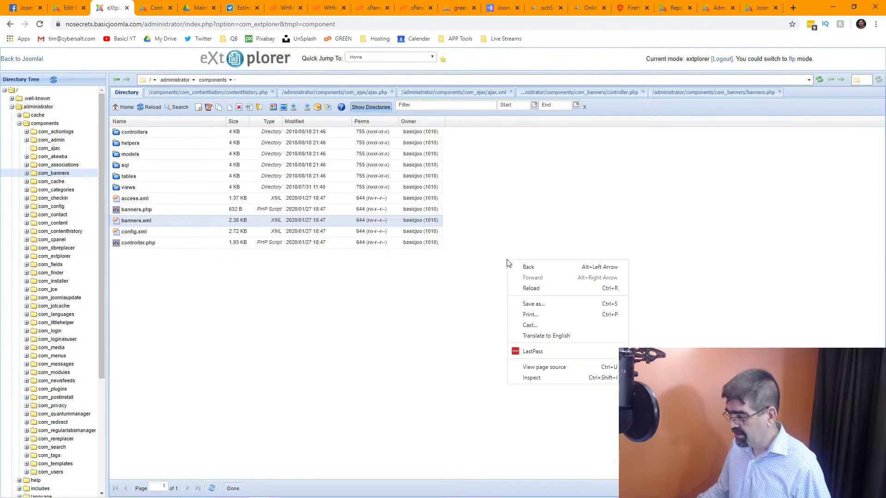
{"action": "right_click", "coordinate": [364, 278]}
{"action": "right_click", "coordinate": [304, 276]}
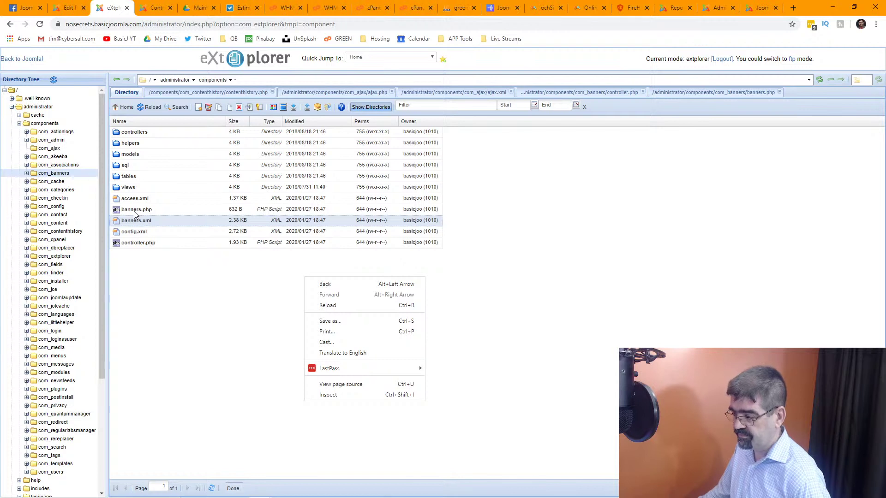
{"action": "left_click", "coordinate": [134, 211]}
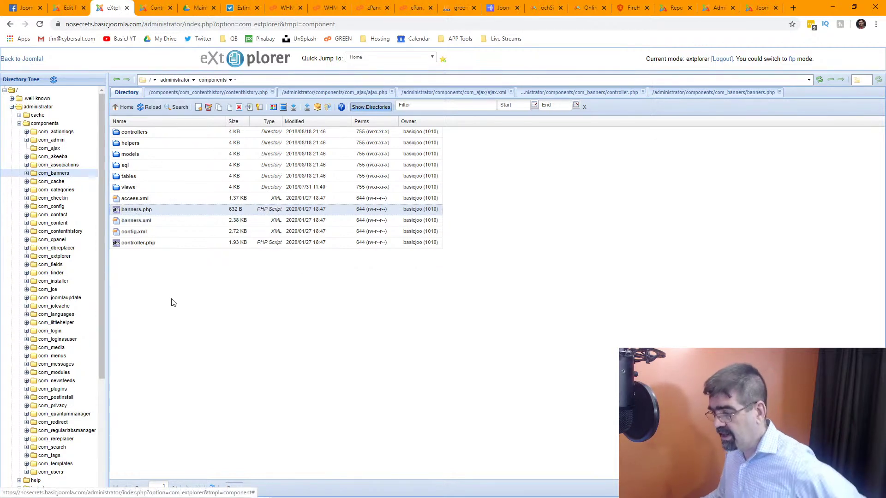
Close the contenthistory.php, ajax.php, ajax.xml, controller.php and banners.php editor tabs.
{"action": "left_click", "coordinate": [272, 92]}
{"action": "left_click", "coordinate": [259, 92]}
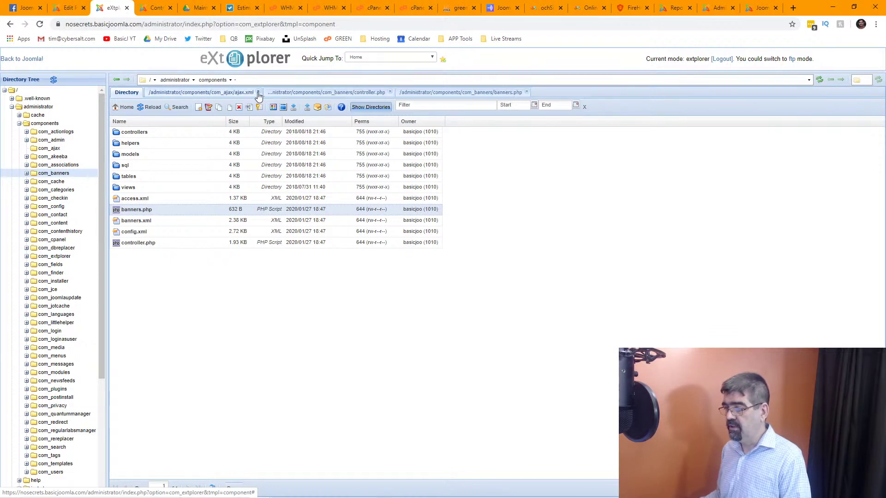
{"action": "left_click", "coordinate": [257, 93]}
{"action": "left_click", "coordinate": [271, 93]}
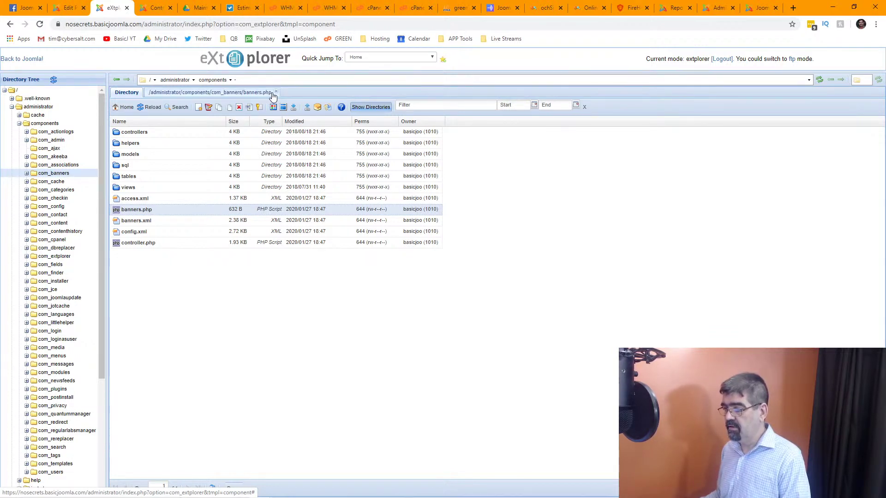
{"action": "left_click", "coordinate": [276, 92]}
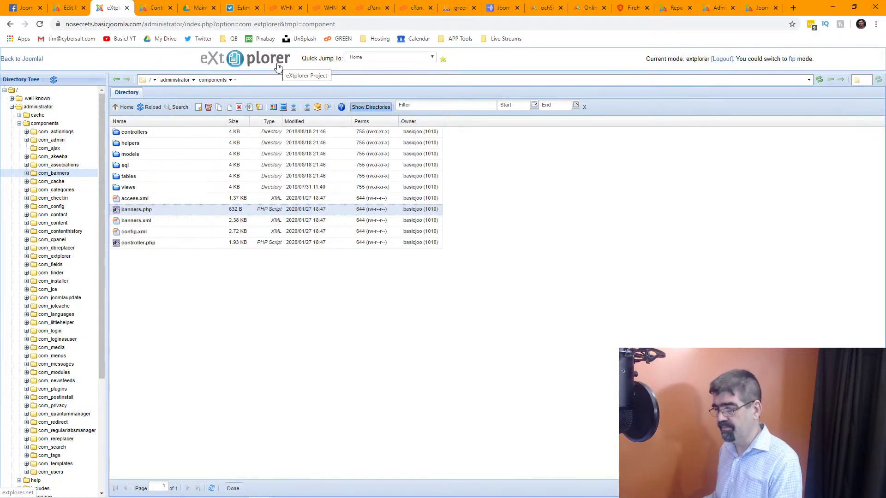
Close the JCE profile and go to Extensions: Manage.
{"action": "left_click", "coordinate": [67, 9]}
{"action": "left_click", "coordinate": [231, 102]}
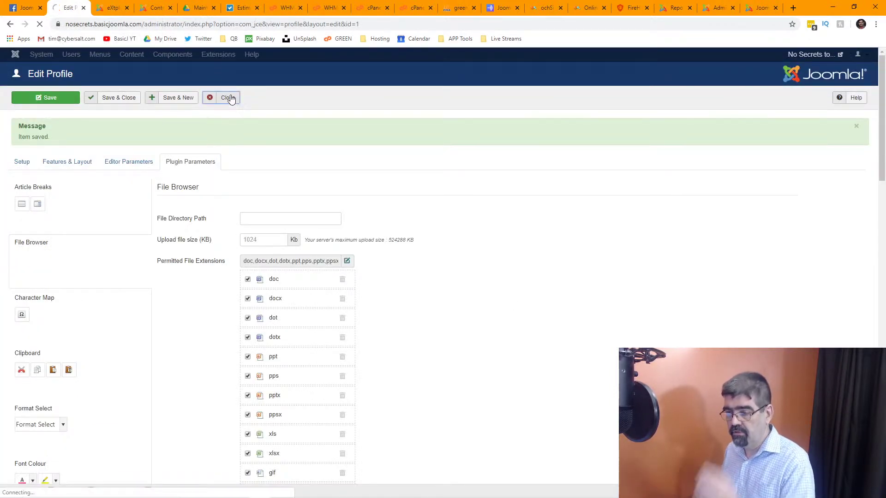
{"action": "left_click", "coordinate": [245, 56]}
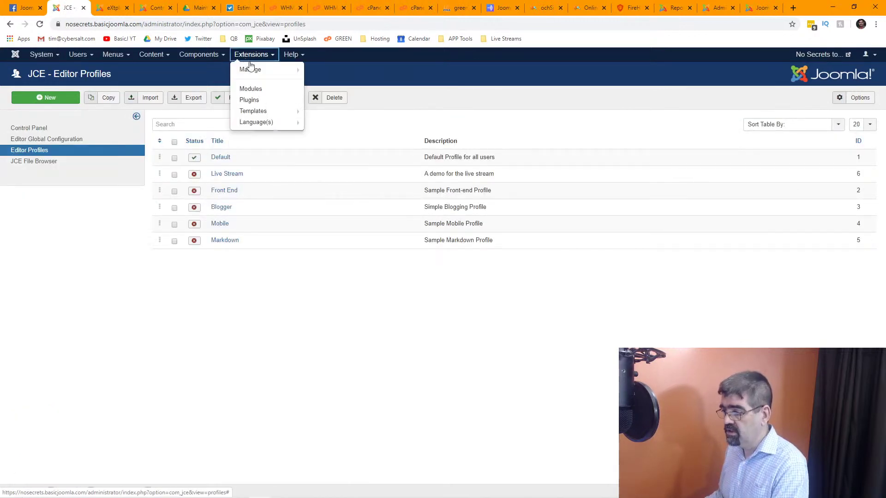
{"action": "mouse_move", "coordinate": [249, 69]}
{"action": "left_click", "coordinate": [337, 96]}
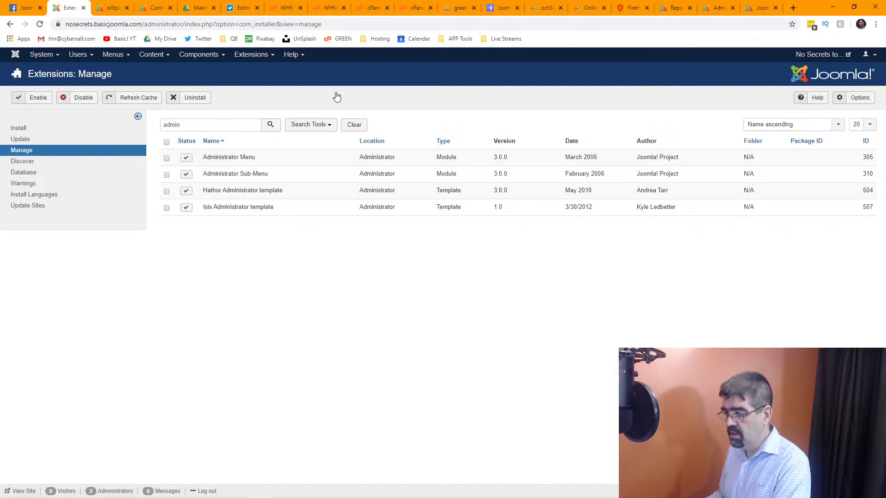
Search the extensions for 'plor' to find eXtplorer 2.1.13, then return to the Control Panel.
{"action": "left_click", "coordinate": [213, 124]}
{"action": "key", "text": "ctrl+a"}
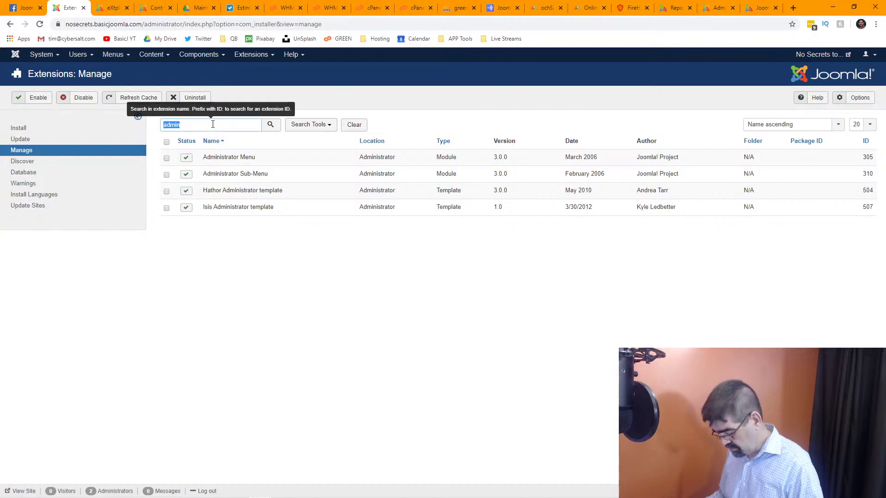
{"action": "type", "text": "plor"}
{"action": "key", "text": "Return"}
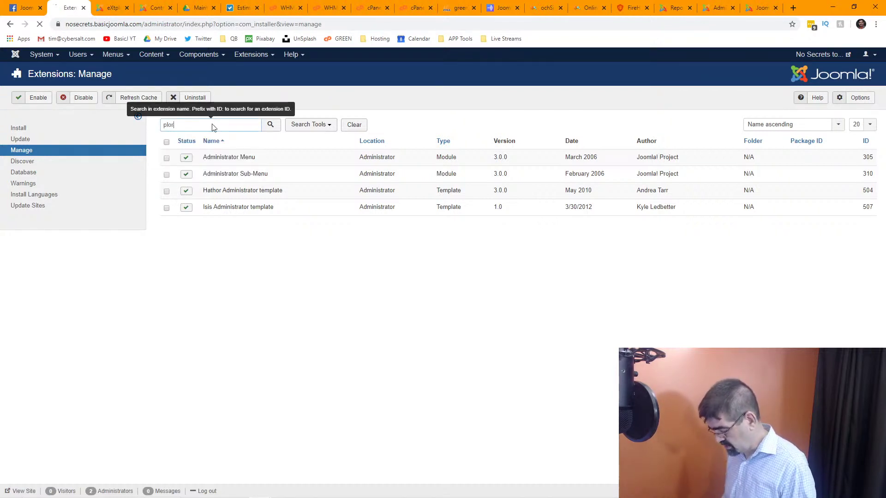
{"action": "mouse_move", "coordinate": [209, 165]}
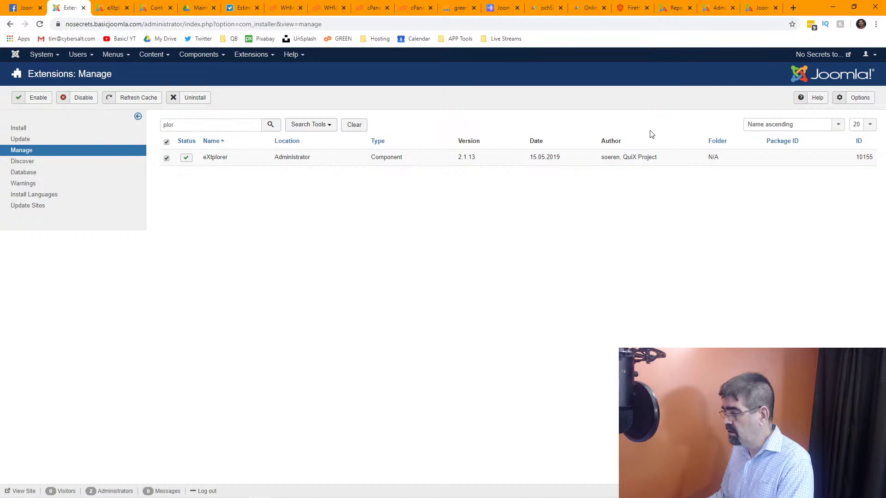
{"action": "right_click", "coordinate": [223, 164]}
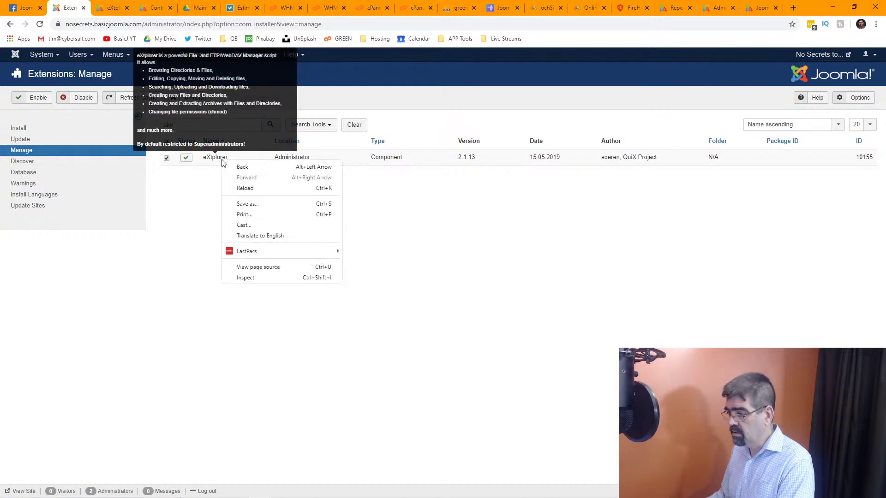
{"action": "left_click", "coordinate": [219, 163]}
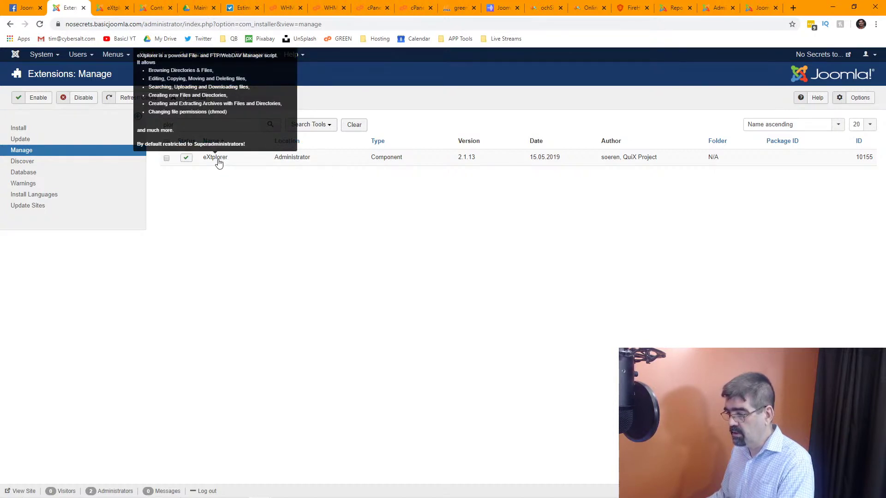
{"action": "right_click", "coordinate": [219, 163]}
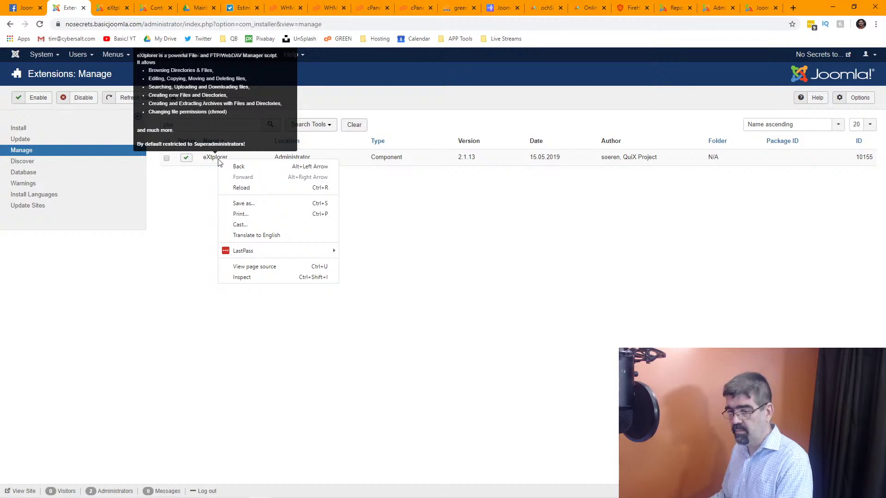
{"action": "mouse_move", "coordinate": [222, 250]}
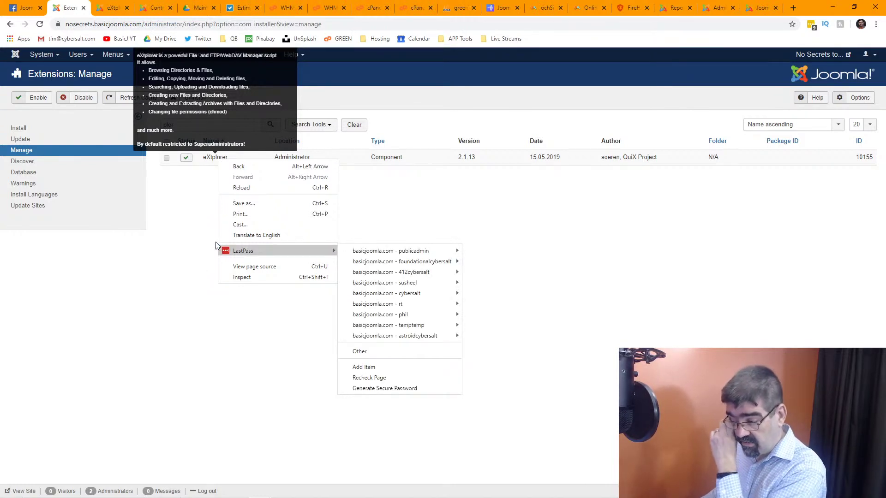
{"action": "left_click", "coordinate": [192, 233]}
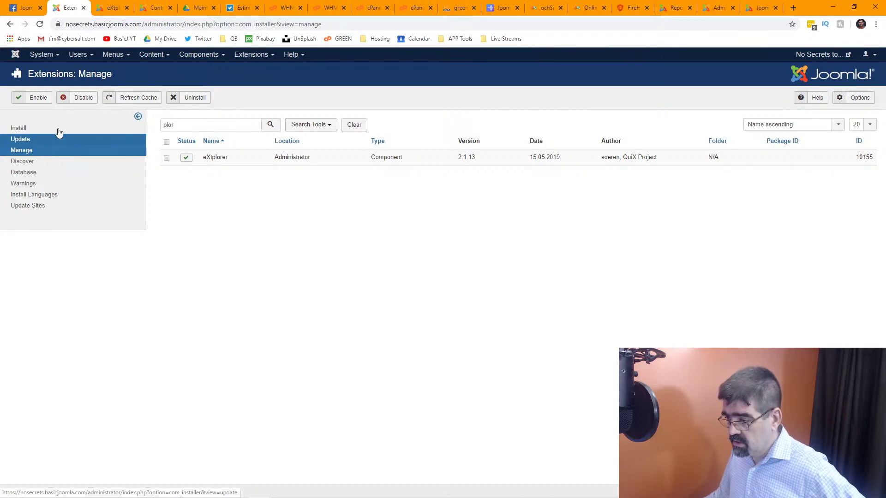
{"action": "left_click", "coordinate": [15, 58]}
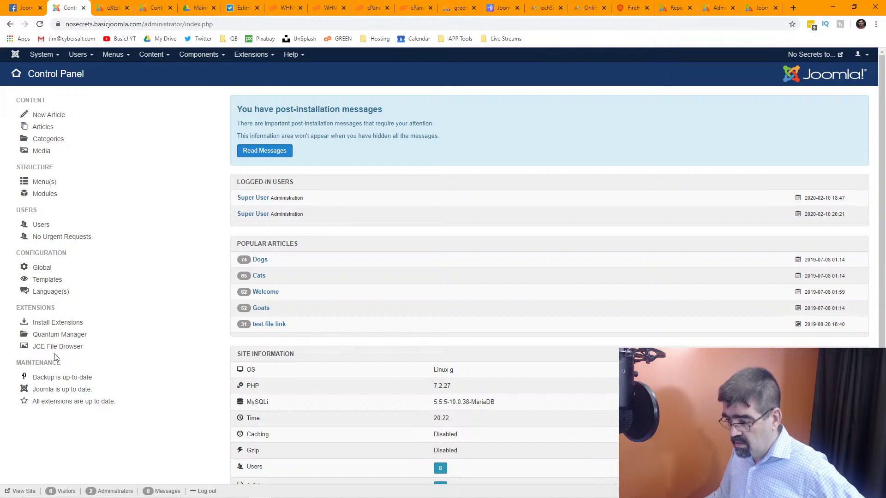
Look through the System, Users and Help menus, then browse for a package on Extensions: Install.
{"action": "left_click", "coordinate": [42, 55]}
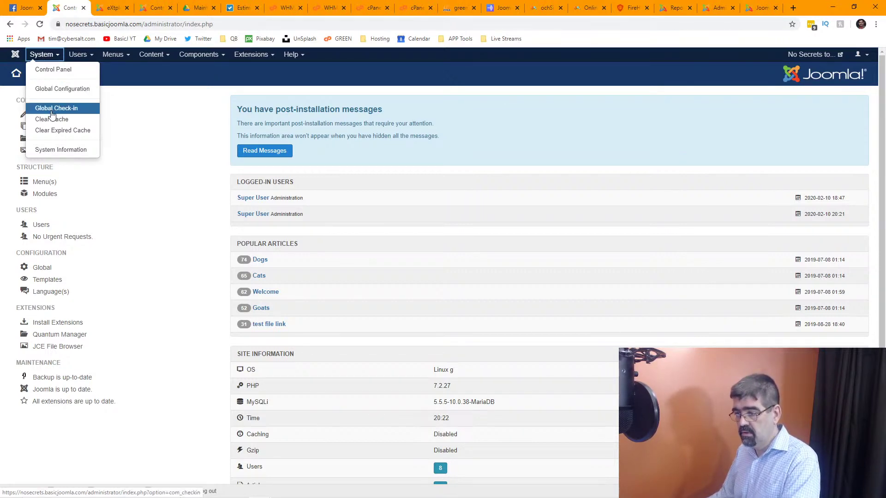
{"action": "left_click", "coordinate": [83, 55]}
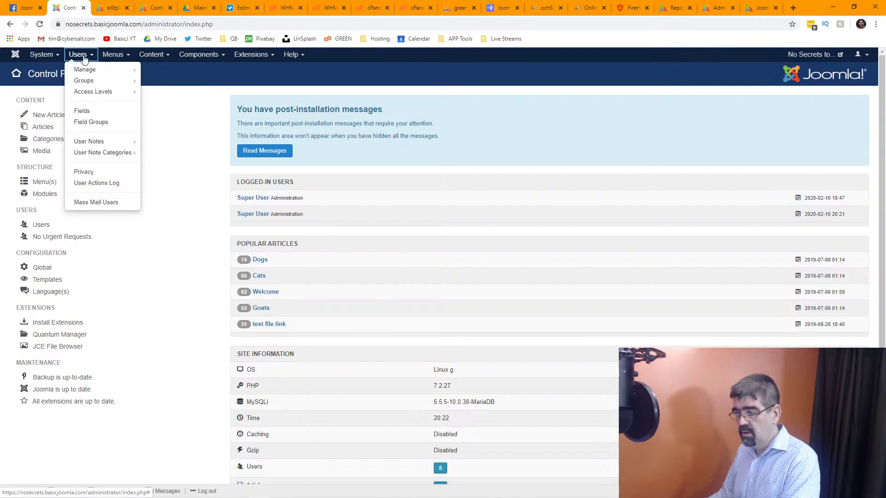
{"action": "mouse_move", "coordinate": [256, 59]}
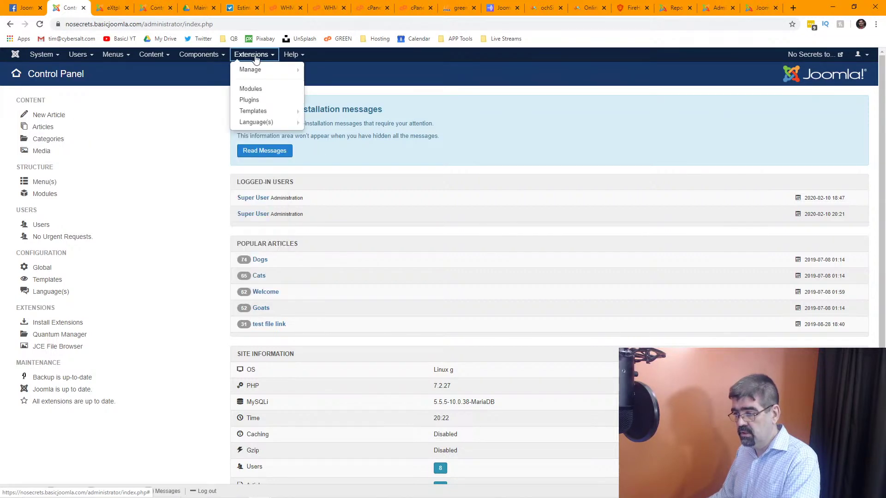
{"action": "left_click", "coordinate": [291, 58]}
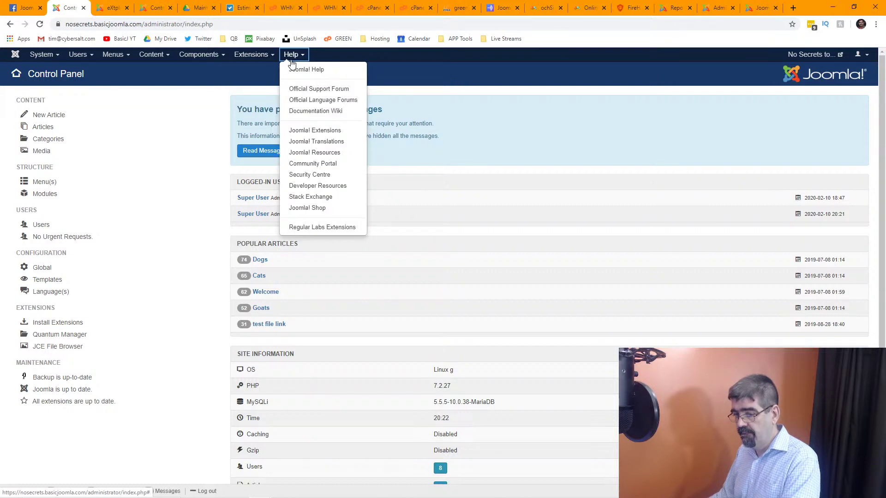
{"action": "mouse_move", "coordinate": [251, 55]}
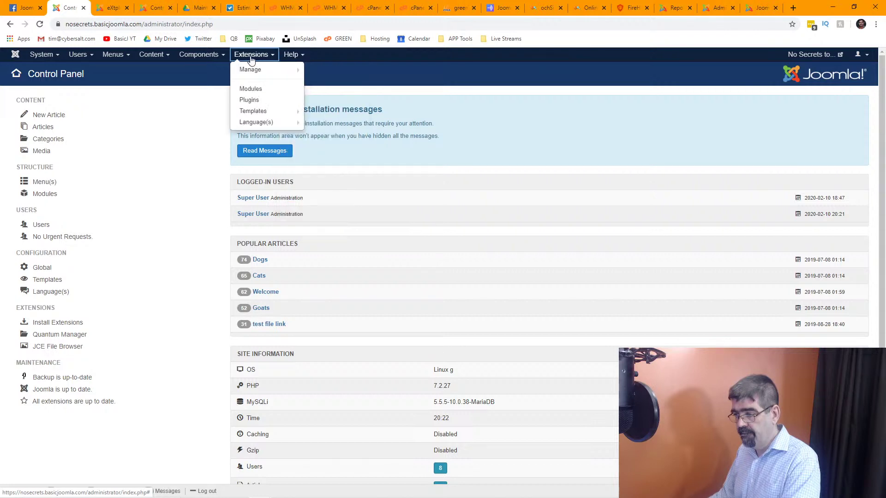
{"action": "left_click", "coordinate": [316, 69]}
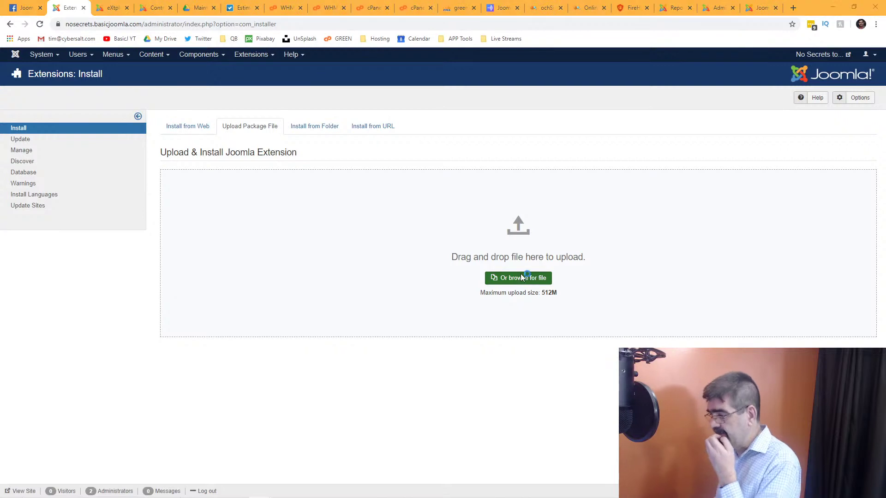
{"action": "left_click", "coordinate": [533, 278]}
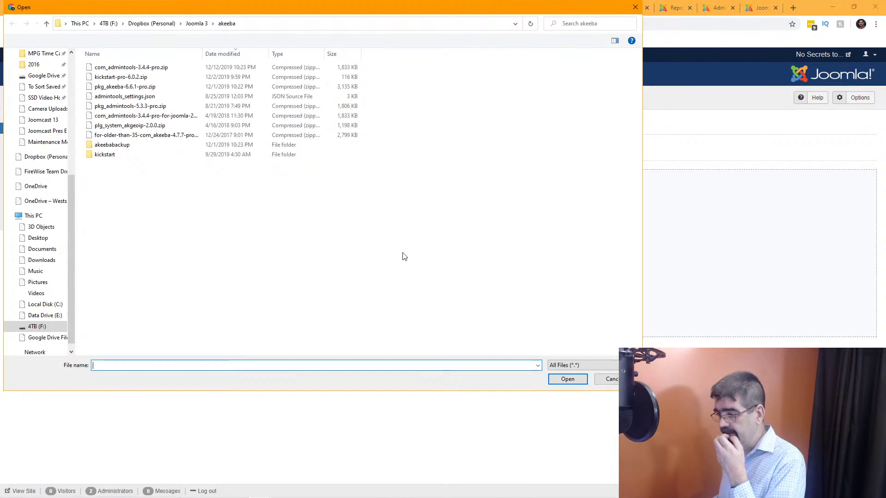
Choose the PWT ACL zip from Joomla 3 > ACL Manager to install it.
{"action": "left_click", "coordinate": [197, 23]}
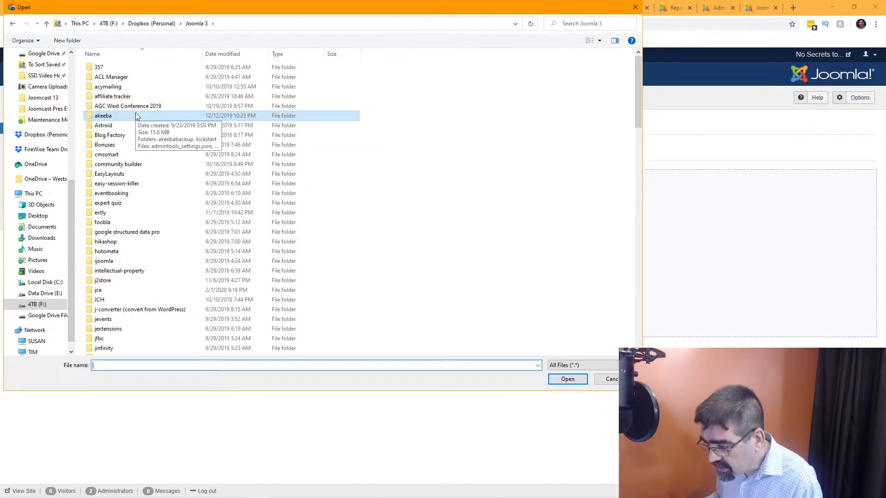
{"action": "double_click", "coordinate": [107, 77]}
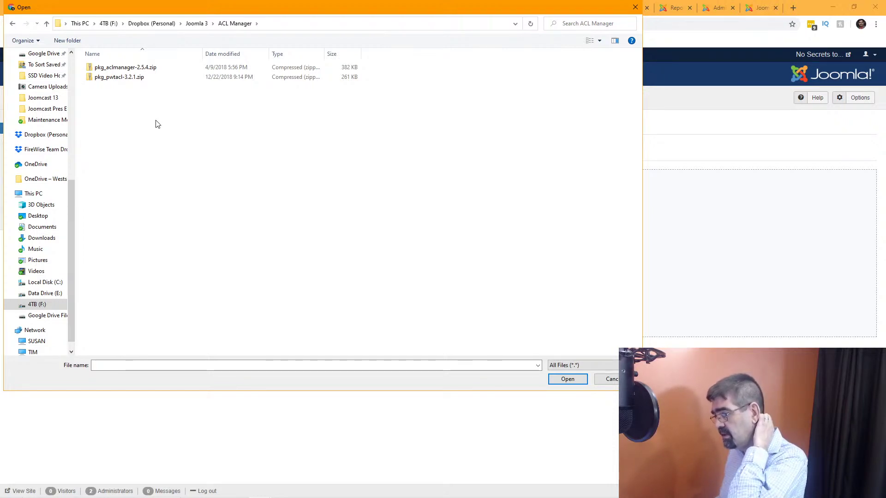
{"action": "double_click", "coordinate": [101, 80]}
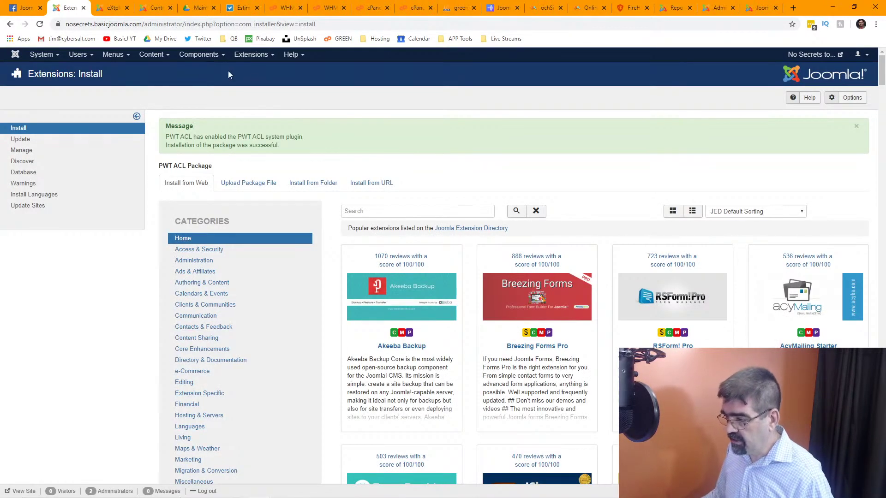
From the PWT ACL dashboard's Diagnostics, fix the asset issues, then switch to the Control Panel.
{"action": "left_click", "coordinate": [192, 58]}
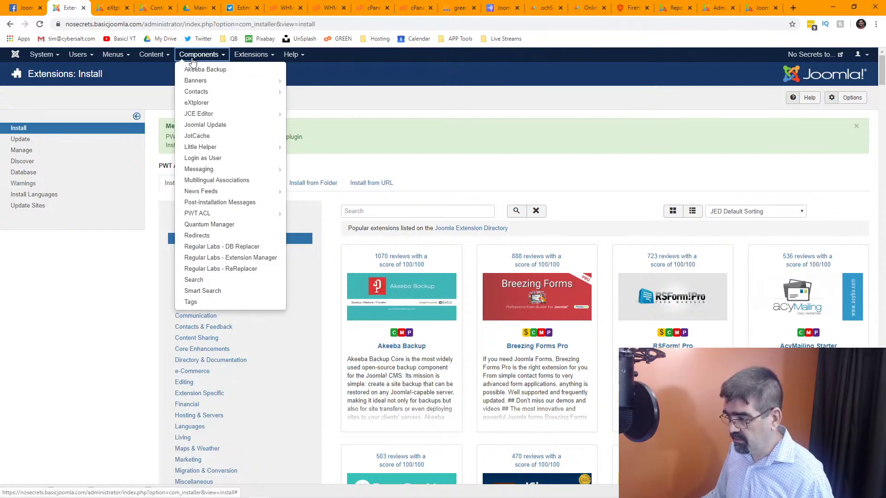
{"action": "left_click", "coordinate": [214, 212]}
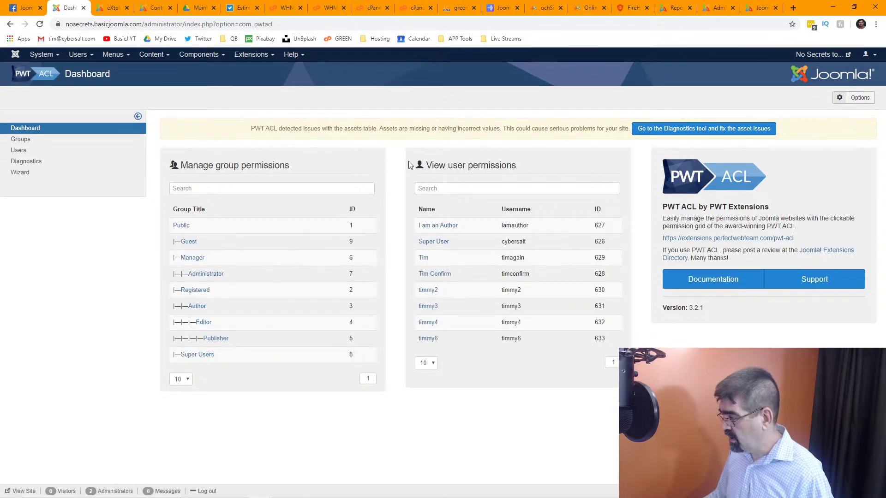
{"action": "left_click", "coordinate": [684, 131]}
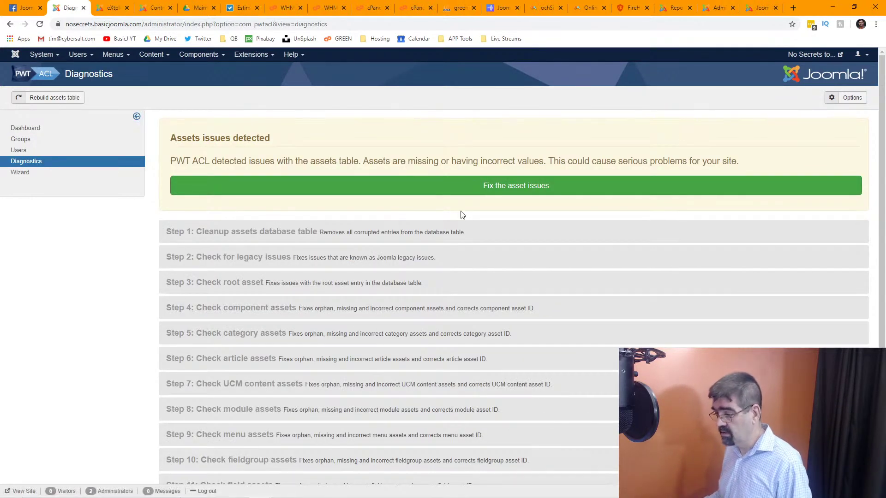
{"action": "left_click", "coordinate": [508, 190]}
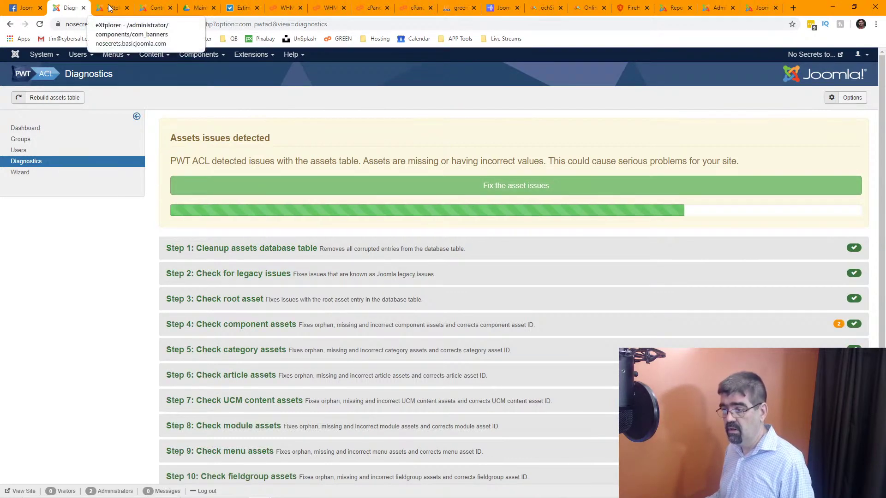
{"action": "left_click", "coordinate": [153, 4]}
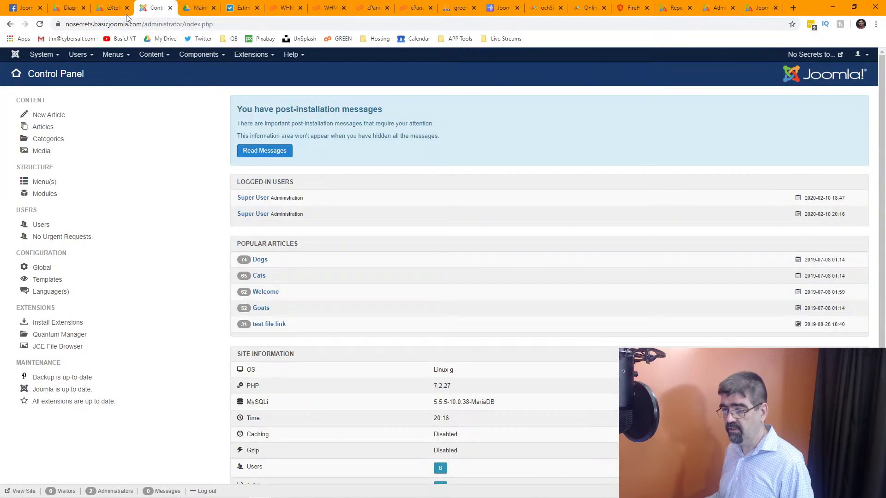
Review the Global Configuration Permissions settings, all Not Set, for each group.
{"action": "left_click", "coordinate": [37, 60]}
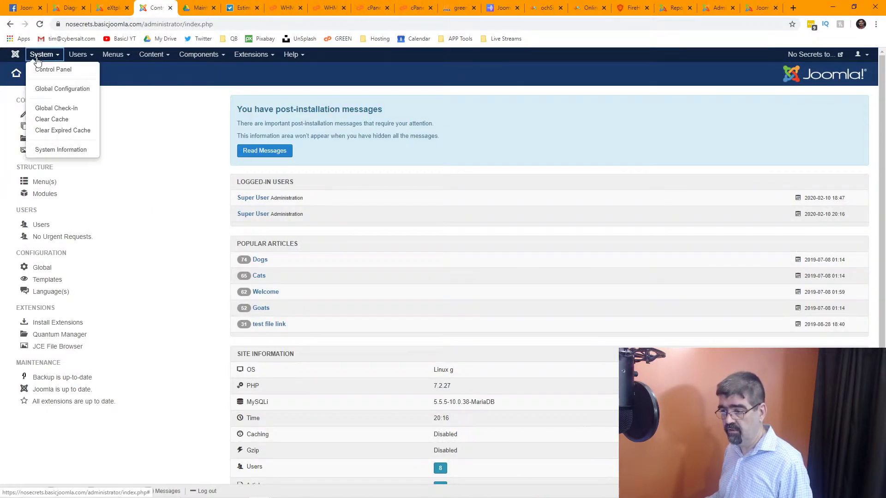
{"action": "left_click", "coordinate": [48, 92]}
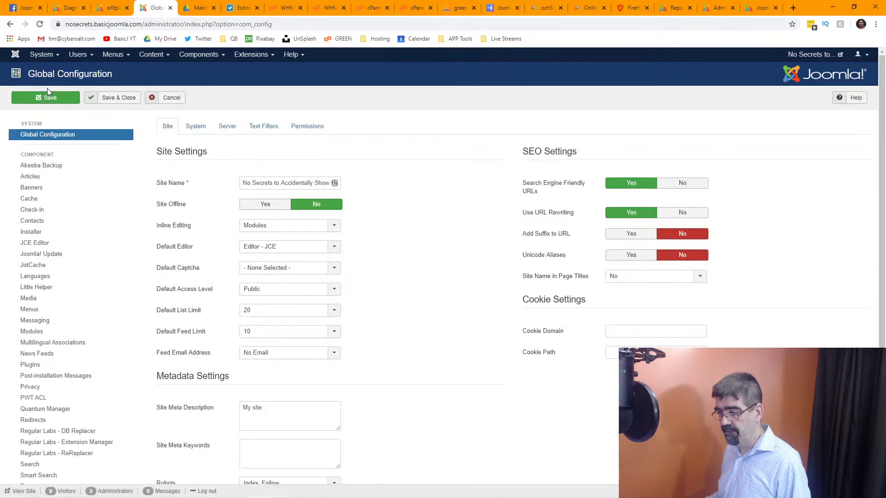
{"action": "left_click", "coordinate": [308, 127]}
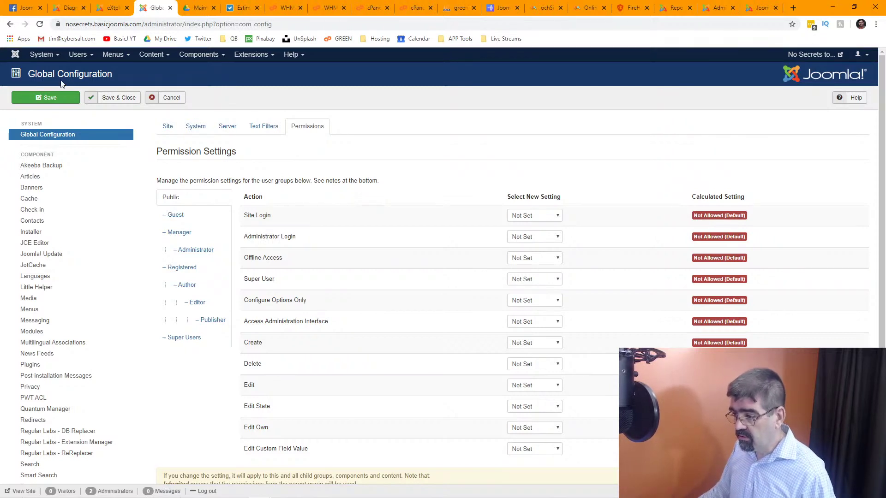
{"action": "scroll", "coordinate": [400, 259], "scroll_direction": "down", "scroll_amount": 2}
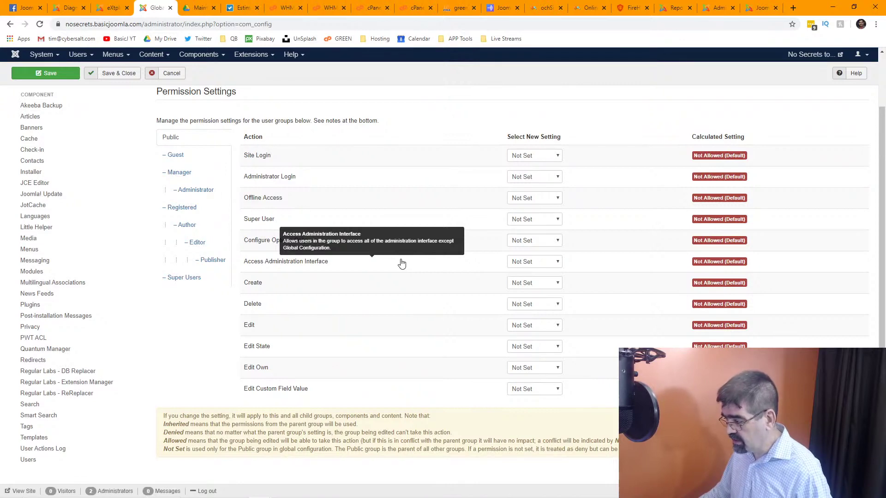
{"action": "scroll", "coordinate": [402, 263], "scroll_direction": "up", "scroll_amount": 2}
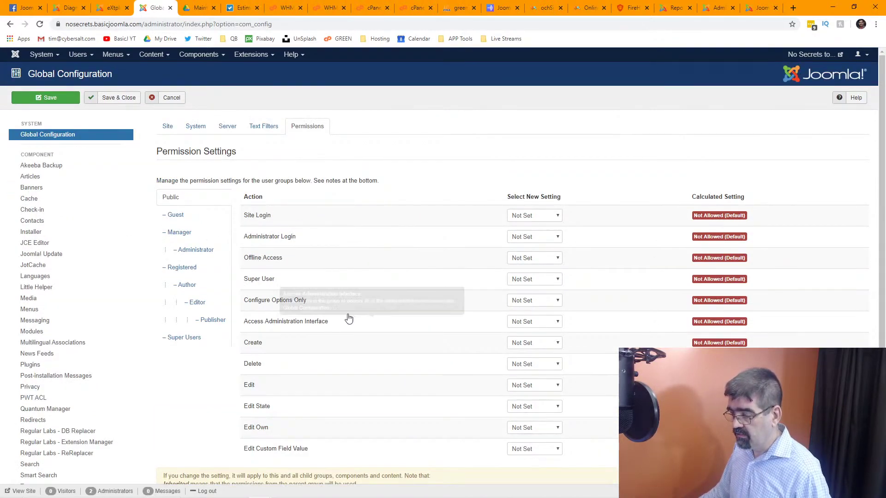
{"action": "mouse_move", "coordinate": [420, 266]}
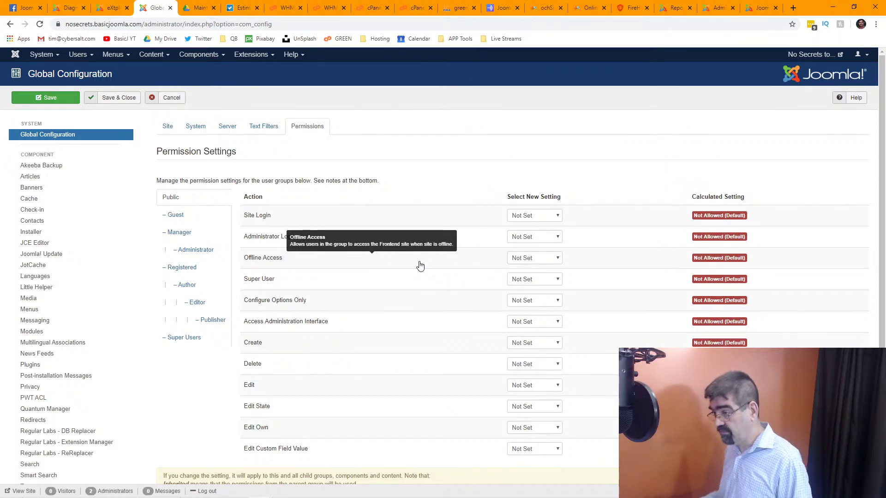
Close the Components menu without choosing and go to the eXtplorer tab.
{"action": "left_click", "coordinate": [197, 55]}
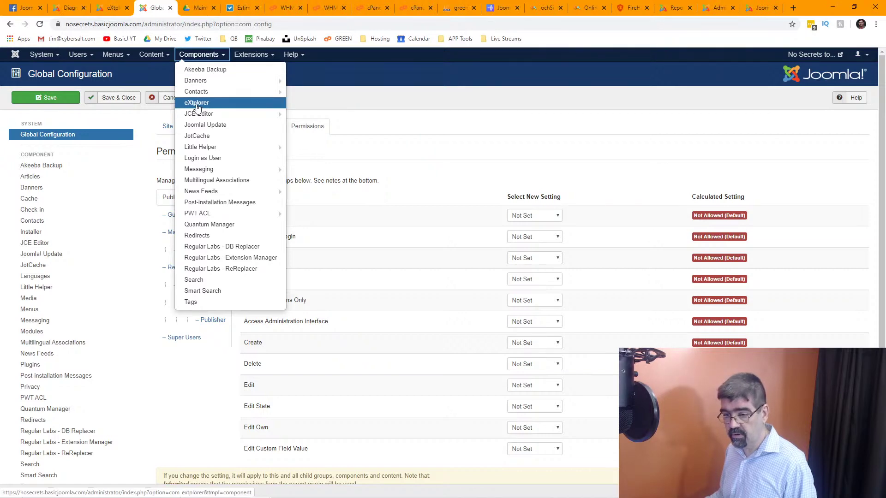
{"action": "left_click", "coordinate": [422, 91]}
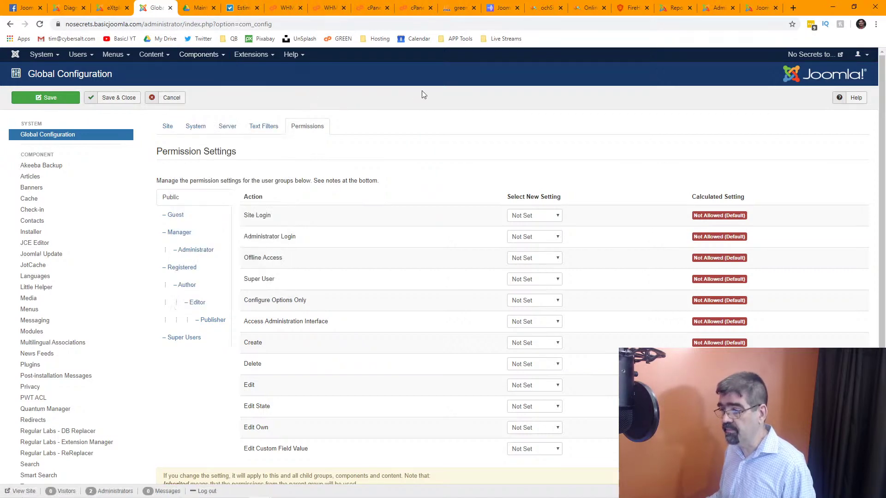
{"action": "left_click", "coordinate": [111, 9]}
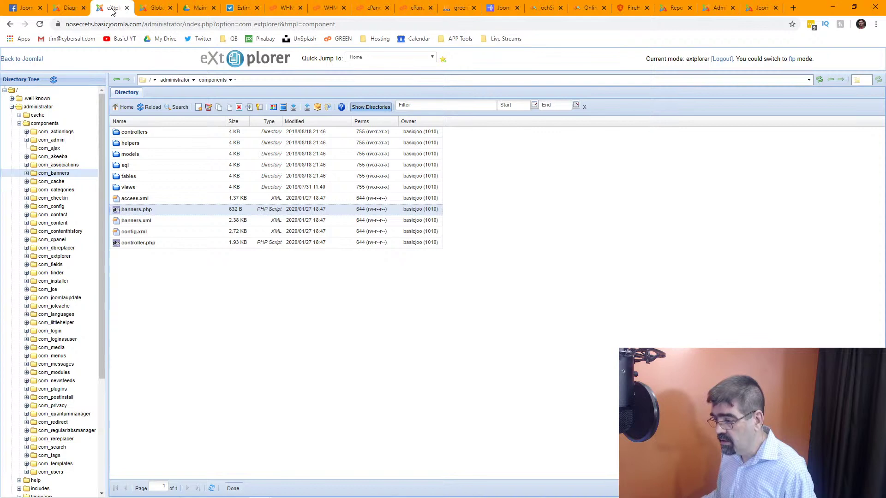
Scroll the PWT ACL Diagnostics results, expand Step 12 language assets, then open Groups.
{"action": "left_click", "coordinate": [69, 8]}
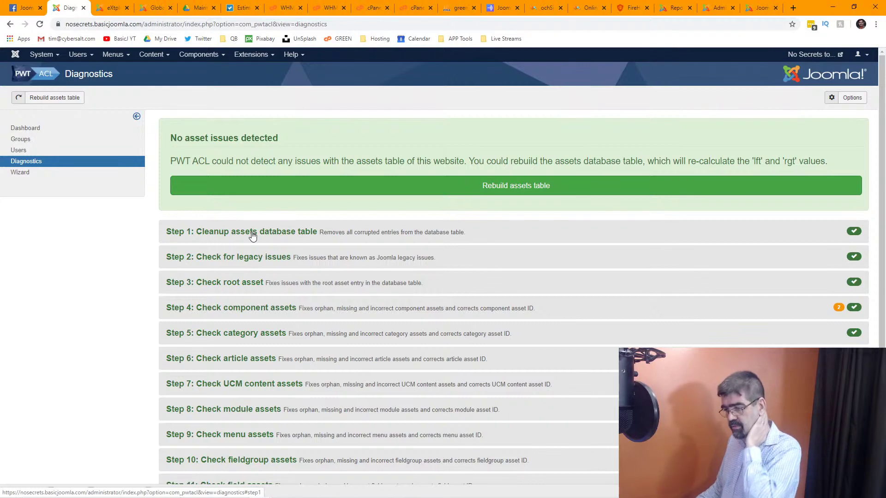
{"action": "scroll", "coordinate": [252, 237], "scroll_direction": "down", "scroll_amount": 1}
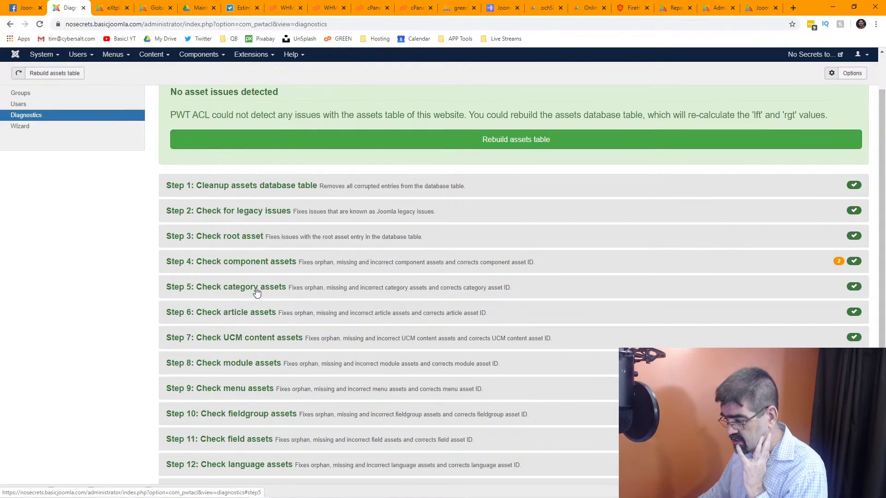
{"action": "scroll", "coordinate": [257, 292], "scroll_direction": "down", "scroll_amount": 2}
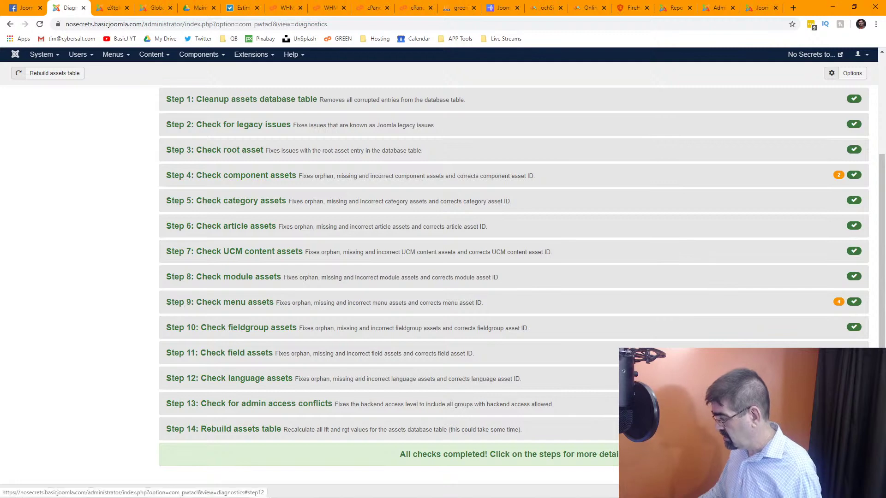
{"action": "left_click", "coordinate": [678, 380]}
{"action": "scroll", "coordinate": [583, 263], "scroll_direction": "down", "scroll_amount": 2}
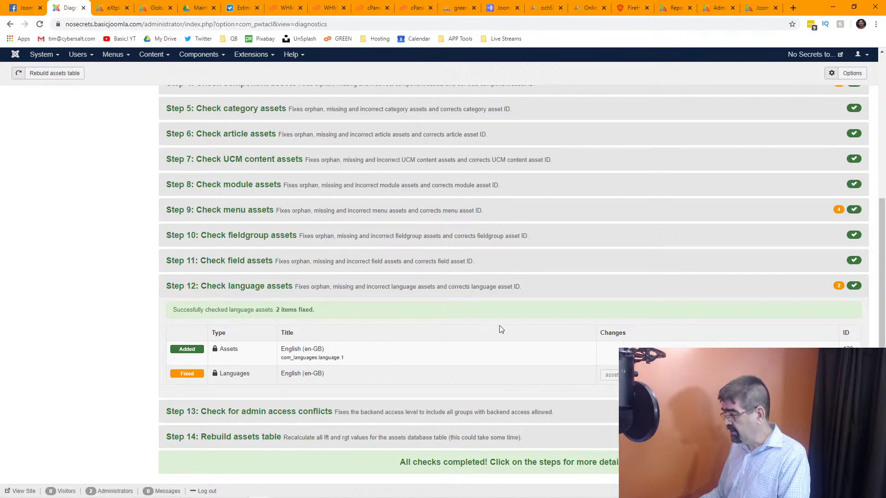
{"action": "scroll", "coordinate": [499, 326], "scroll_direction": "up", "scroll_amount": 5}
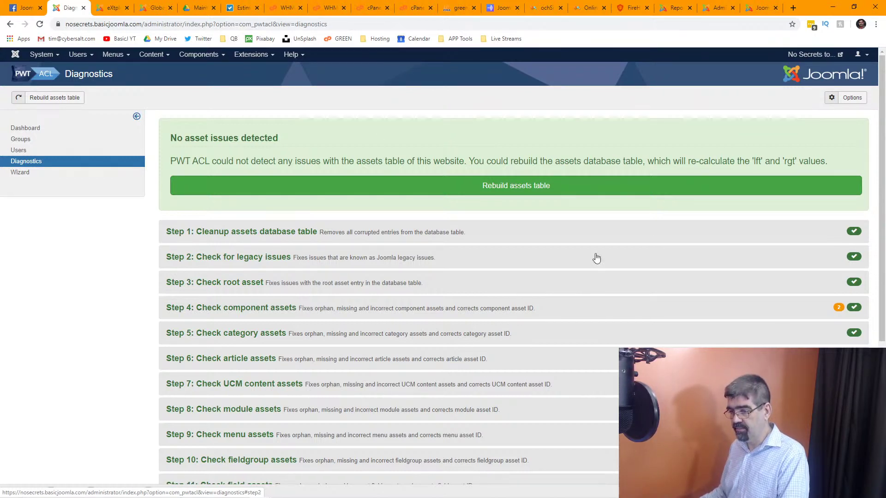
{"action": "left_click", "coordinate": [20, 139]}
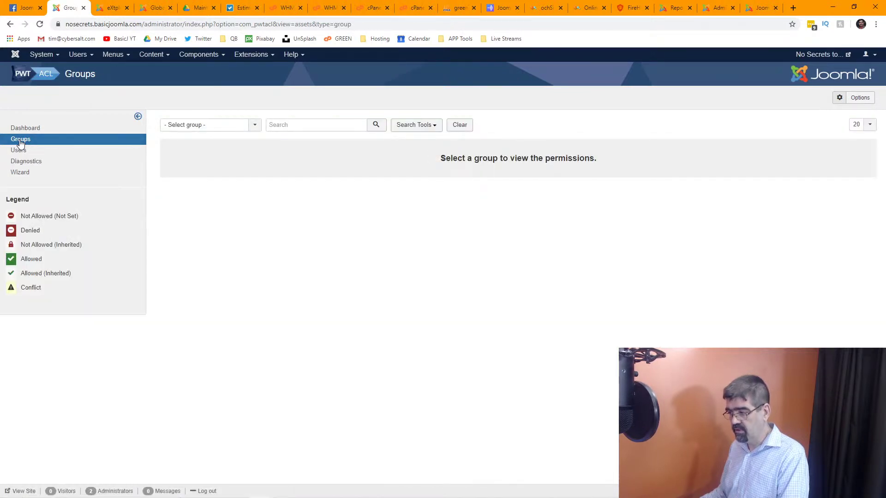
Filter PWT ACL to the Registered group and the com_extplorer component.
{"action": "left_click", "coordinate": [205, 128]}
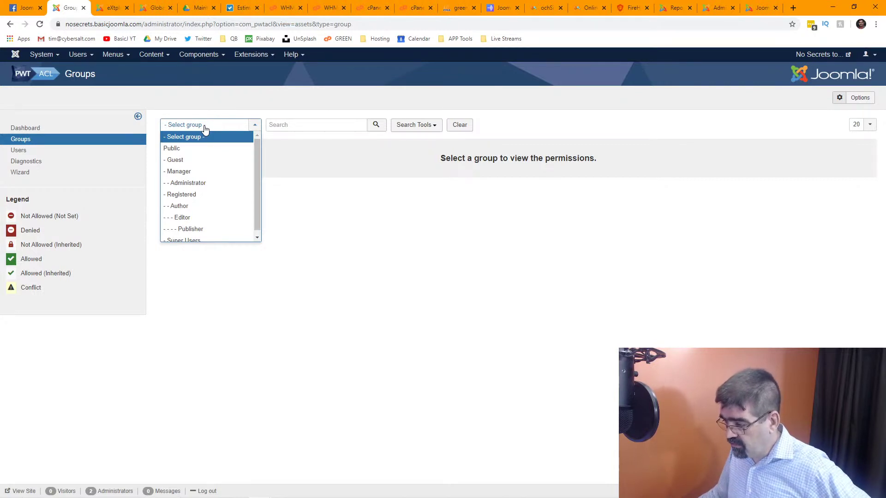
{"action": "left_click", "coordinate": [205, 193]}
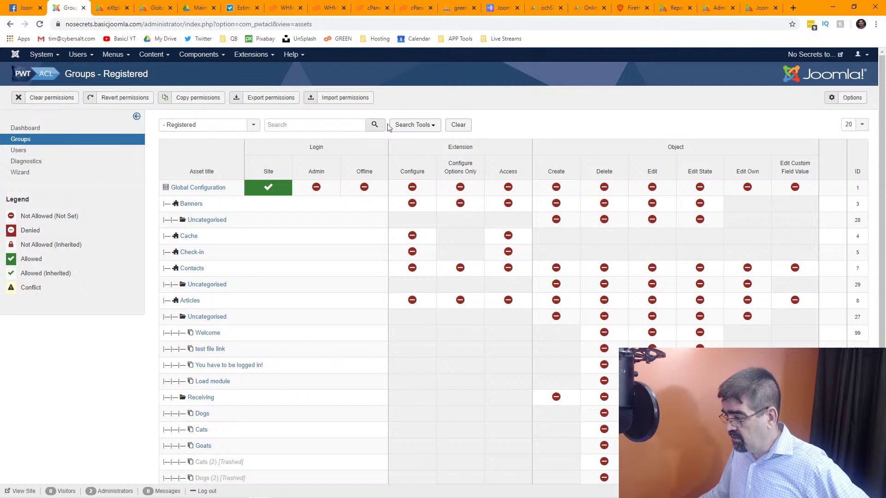
{"action": "left_click", "coordinate": [431, 125]}
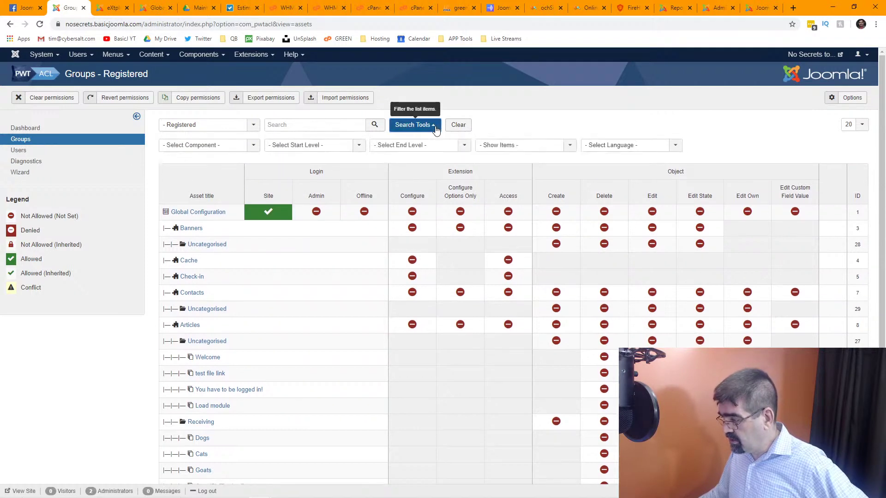
{"action": "left_click", "coordinate": [253, 145]}
{"action": "left_click_drag", "start_coordinate": [257, 169], "coordinate": [251, 250]}
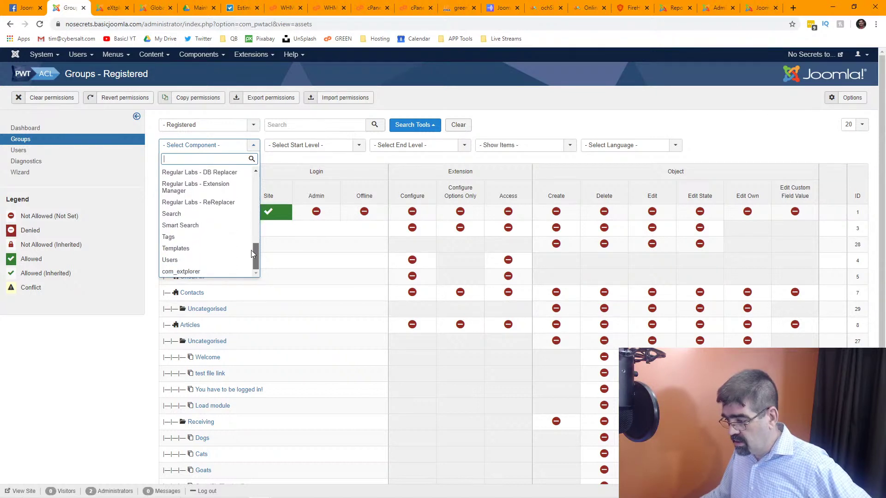
{"action": "left_click", "coordinate": [183, 272]}
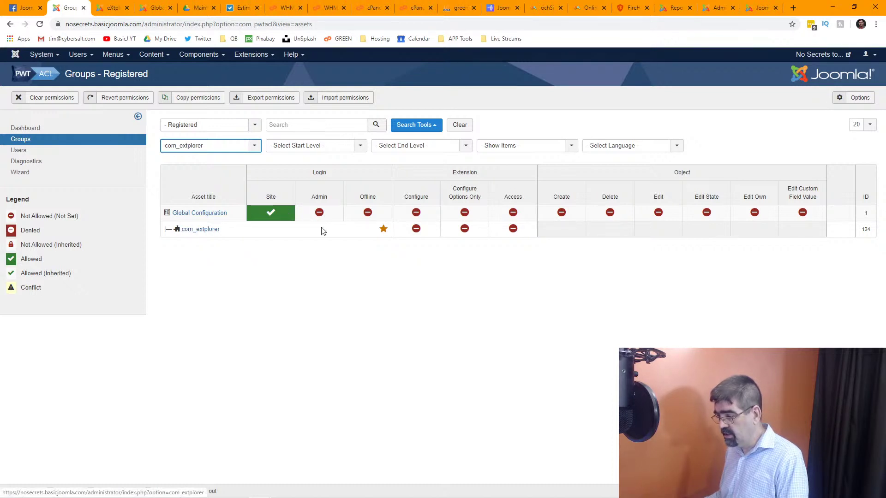
{"action": "mouse_move", "coordinate": [383, 229]}
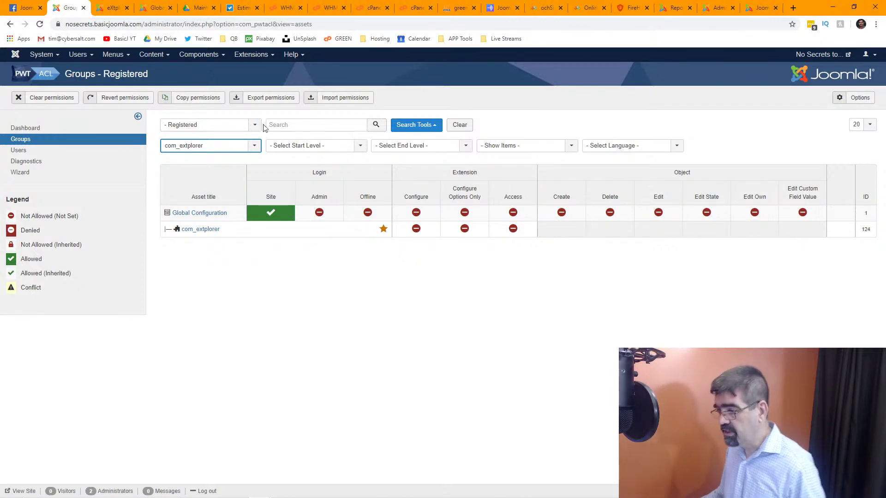
Open Users > Manage in a new browser tab and switch to it.
{"action": "left_click", "coordinate": [116, 55]}
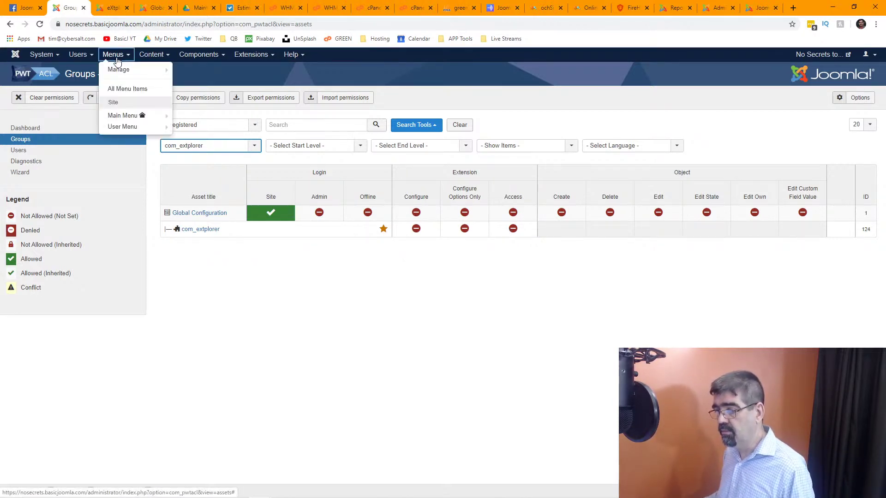
{"action": "left_click", "coordinate": [78, 55]}
{"action": "right_click", "coordinate": [95, 69]}
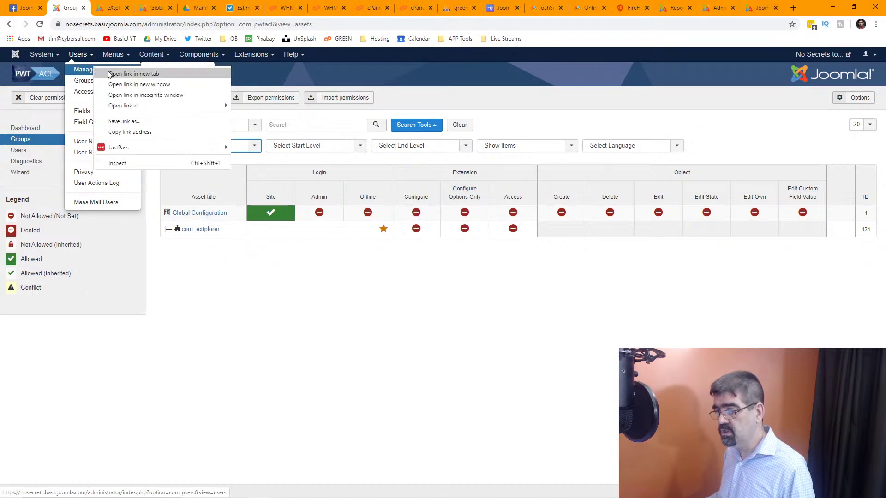
{"action": "left_click", "coordinate": [109, 73]}
{"action": "left_click", "coordinate": [106, 8]}
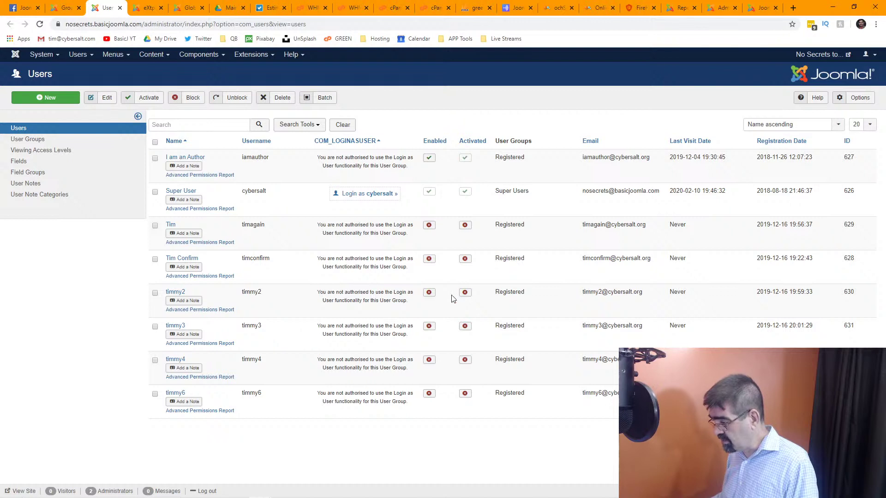
Enable and activate the fifth listed user, then open that account for editing.
{"action": "left_click", "coordinate": [430, 292]}
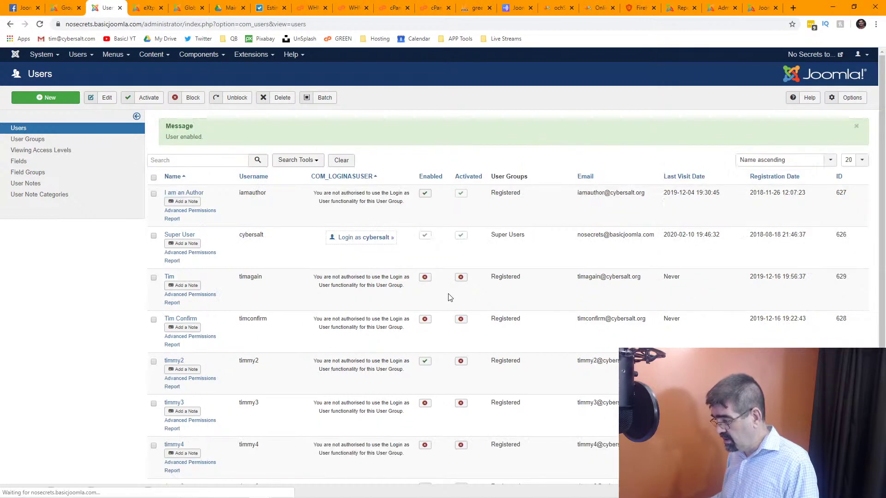
{"action": "left_click", "coordinate": [460, 364]}
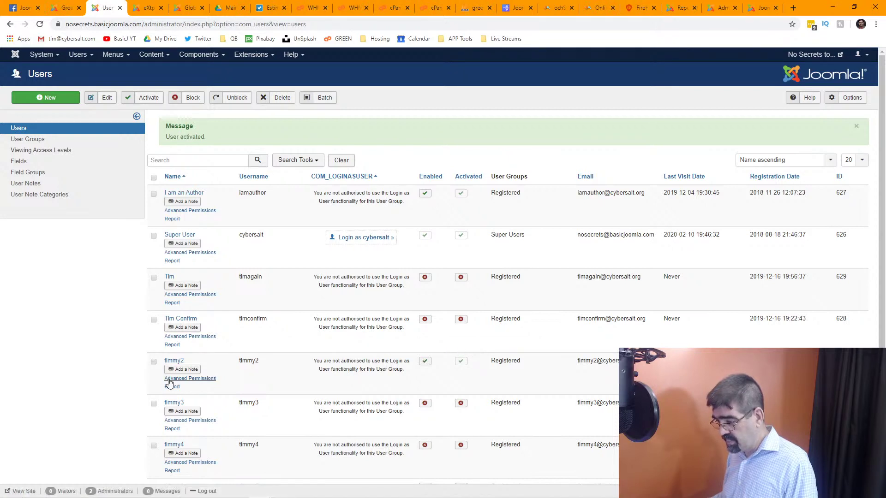
{"action": "left_click", "coordinate": [173, 362]}
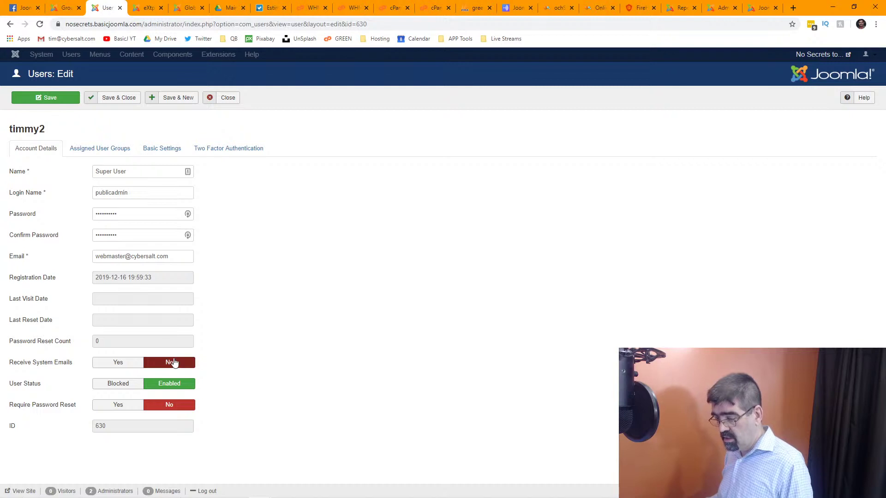
Save and close the user account, reviewing the Users list before going back a page.
{"action": "left_click", "coordinate": [121, 211]}
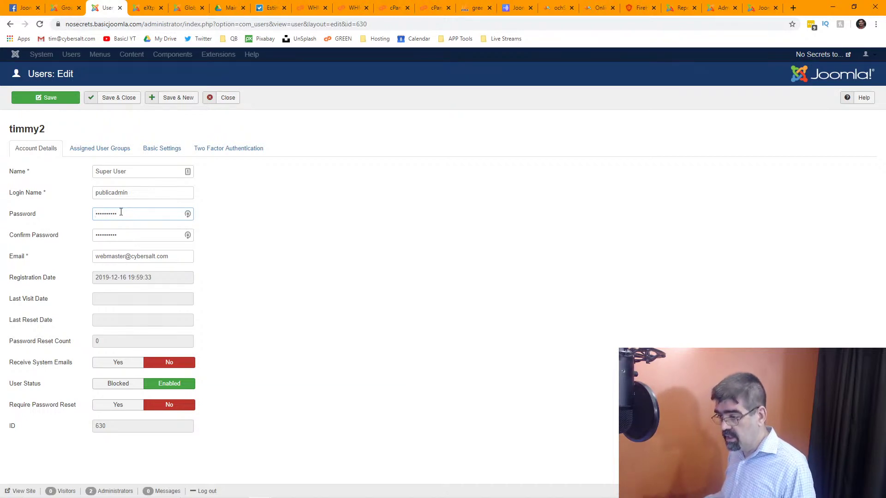
{"action": "left_click", "coordinate": [119, 103]}
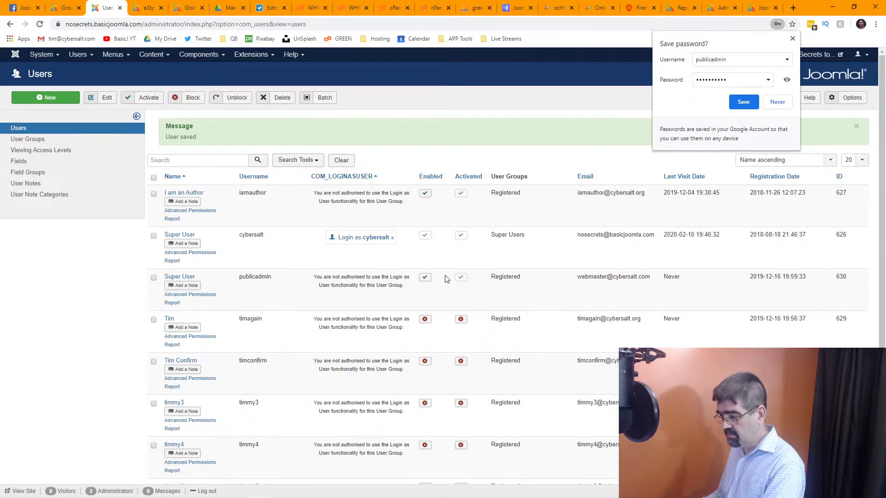
{"action": "scroll", "coordinate": [447, 281], "scroll_direction": "down", "scroll_amount": 2}
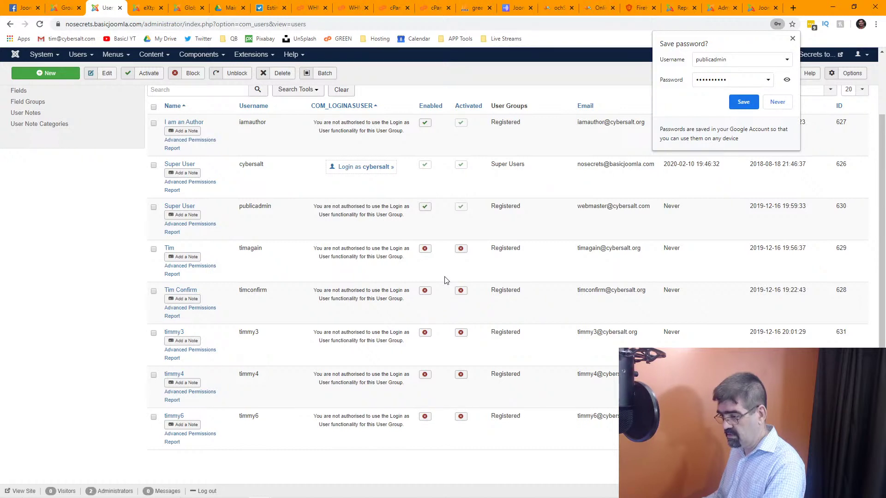
{"action": "scroll", "coordinate": [308, 319], "scroll_direction": "up", "scroll_amount": 2}
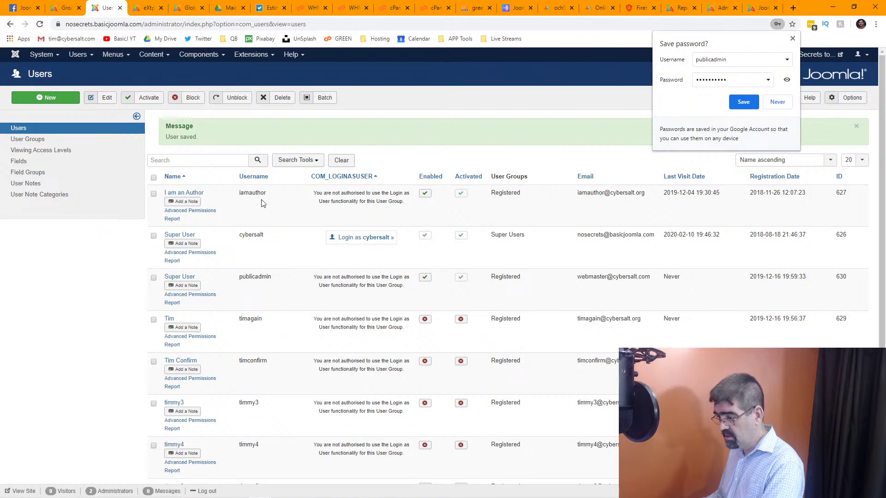
{"action": "scroll", "coordinate": [262, 203], "scroll_direction": "down", "scroll_amount": 2}
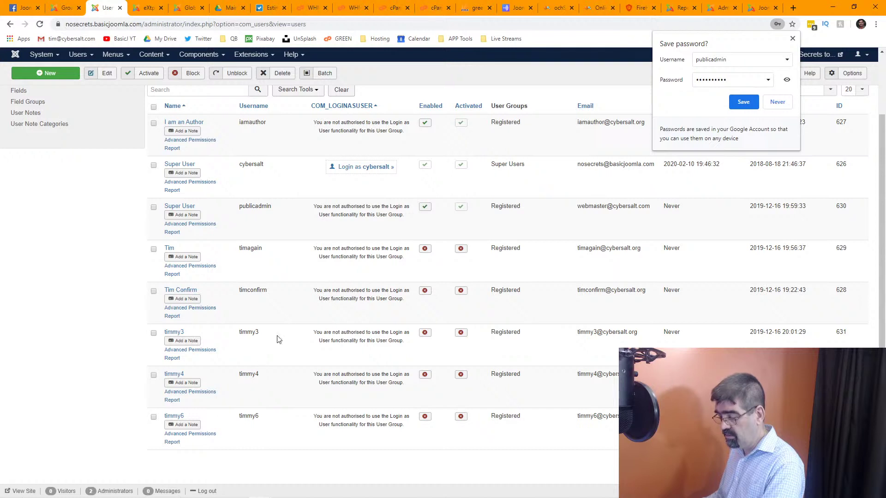
{"action": "scroll", "coordinate": [297, 284], "scroll_direction": "up", "scroll_amount": 2}
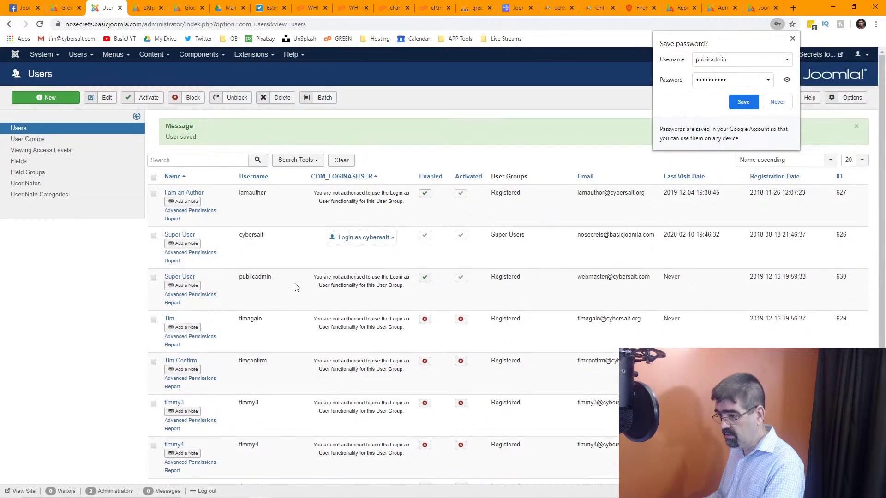
{"action": "left_click", "coordinate": [11, 27]}
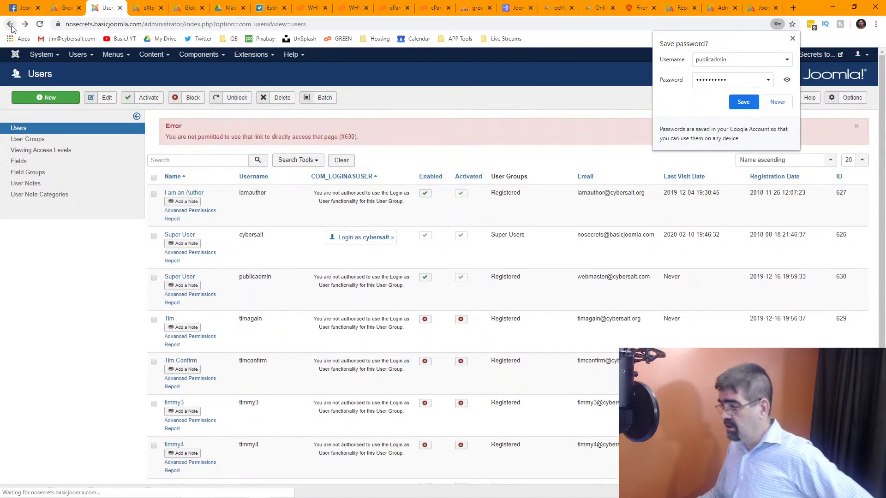
{"action": "scroll", "coordinate": [316, 192], "scroll_direction": "down", "scroll_amount": 2}
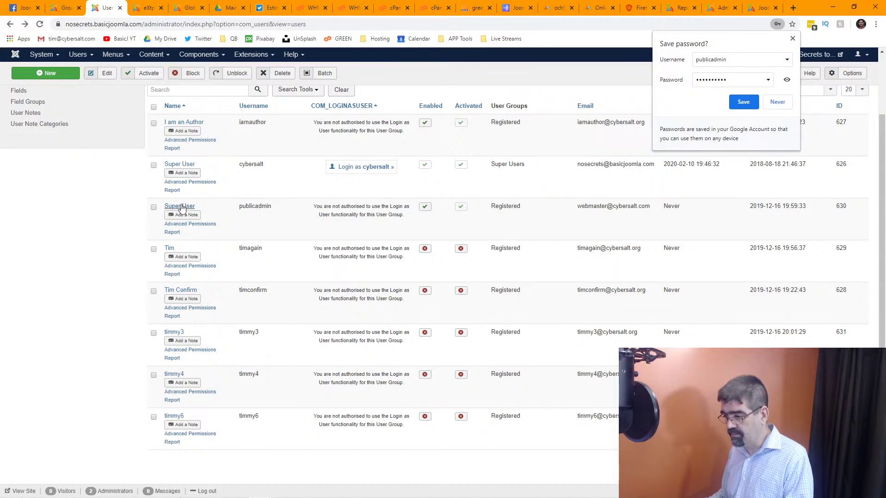
Open the next test user's account, then return to the PWT ACL Groups tab.
{"action": "left_click", "coordinate": [174, 334]}
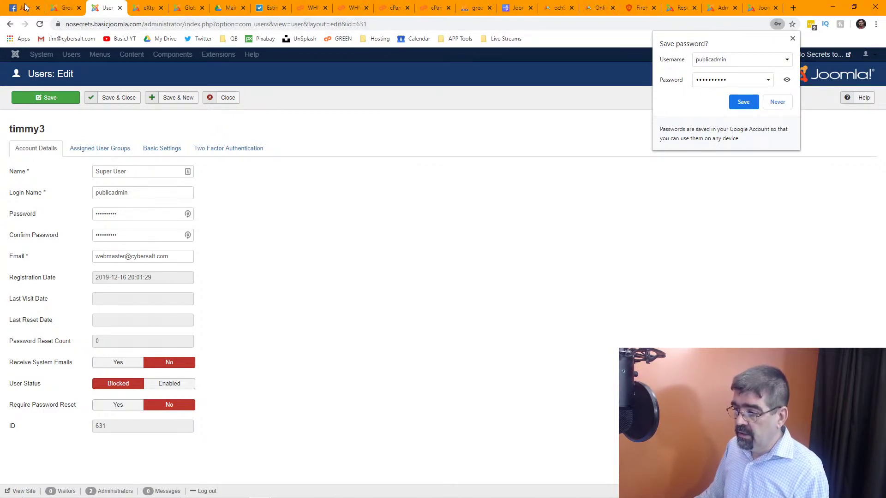
{"action": "left_click", "coordinate": [55, 8]}
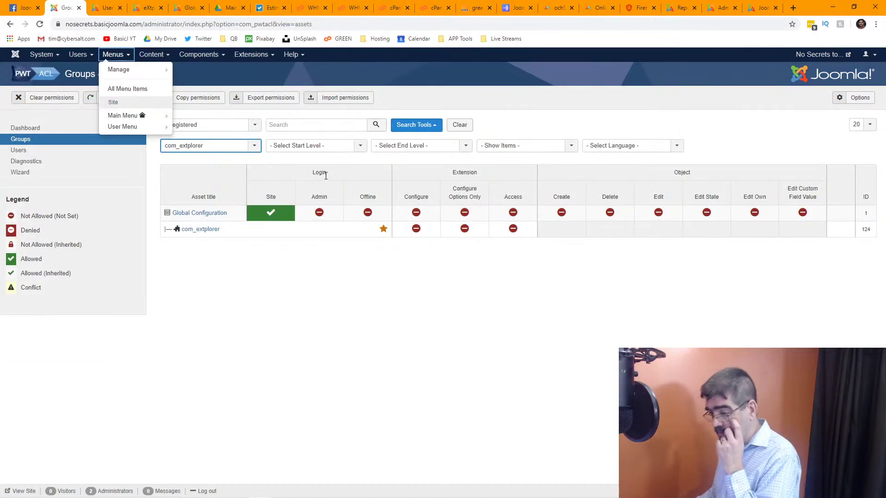
Review com_extplorer permissions for the Super Users group, then the Publisher group.
{"action": "left_click", "coordinate": [256, 337]}
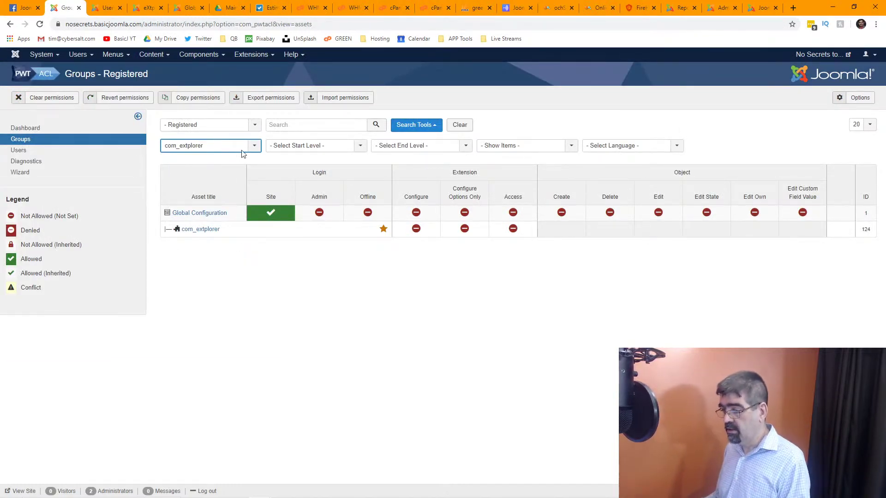
{"action": "left_click", "coordinate": [255, 125]}
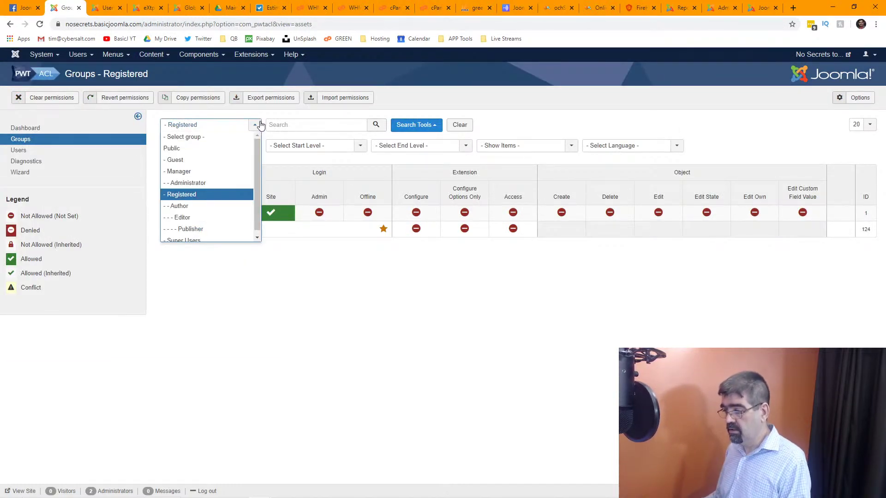
{"action": "left_click", "coordinate": [208, 235]}
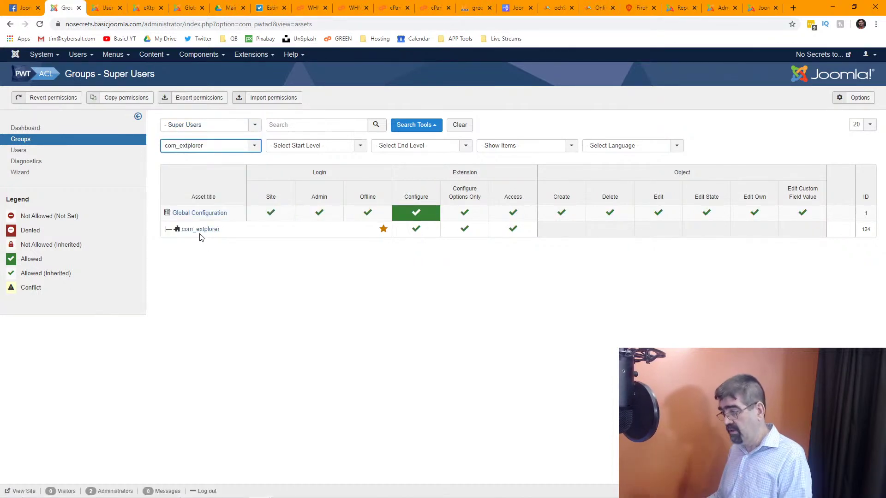
{"action": "left_click", "coordinate": [258, 147]}
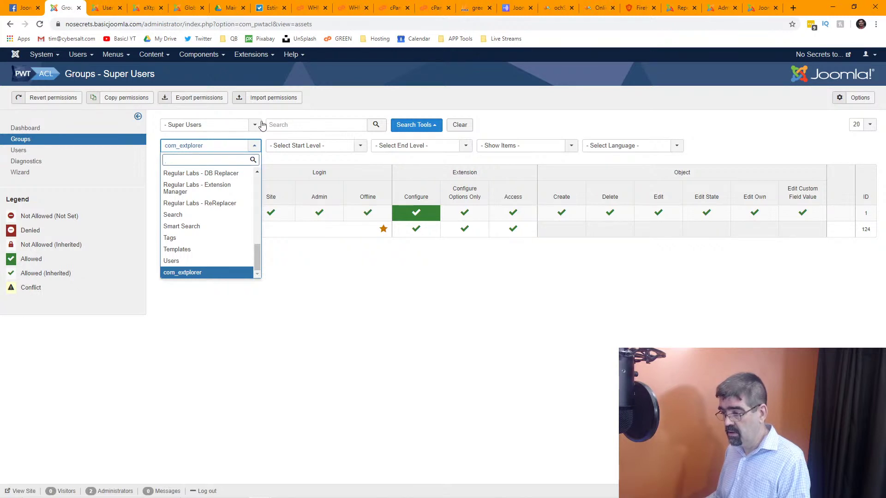
{"action": "left_click", "coordinate": [255, 126]}
{"action": "left_click", "coordinate": [219, 229]}
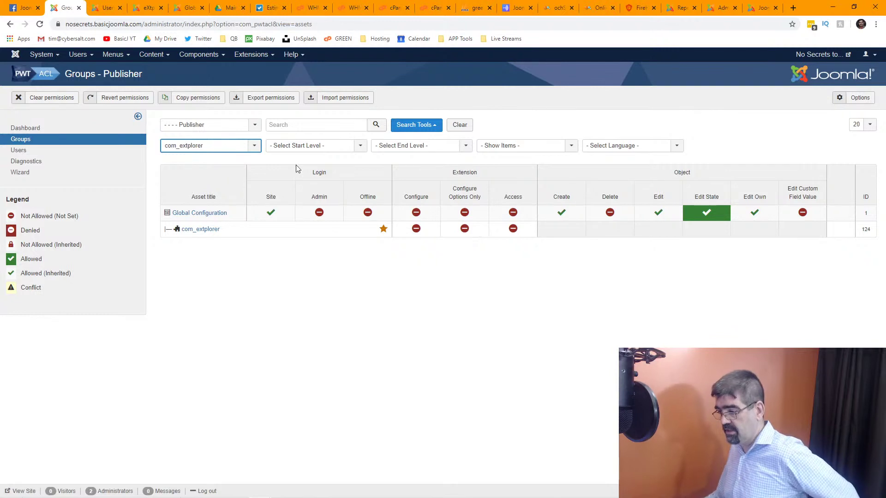
Check the Editor group's com_extplorer permissions, then switch to the Public group.
{"action": "left_click", "coordinate": [254, 125]}
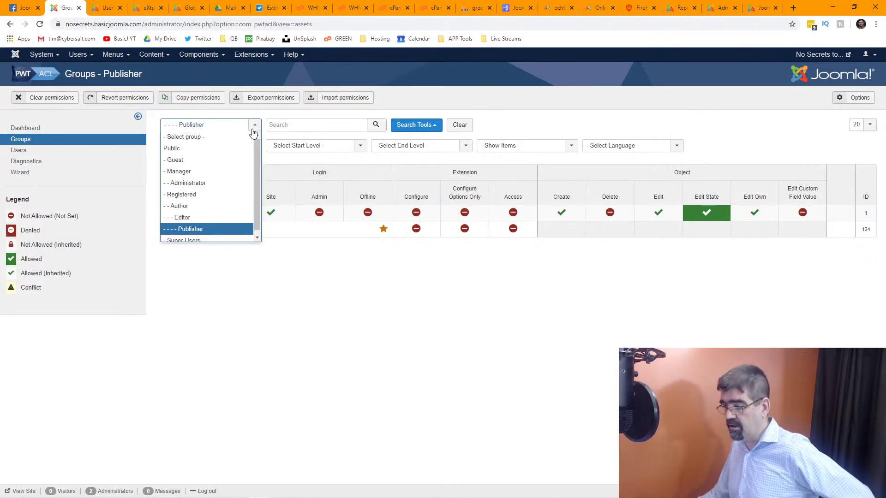
{"action": "left_click", "coordinate": [213, 221]}
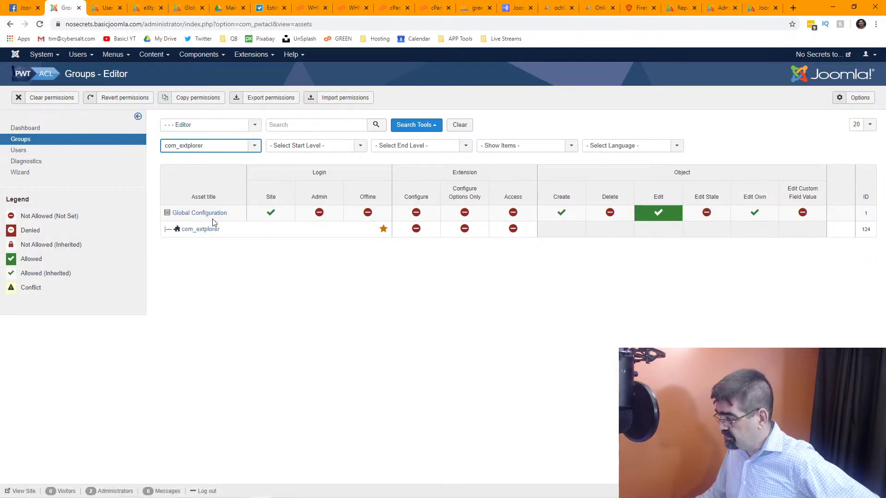
{"action": "left_click", "coordinate": [254, 147]}
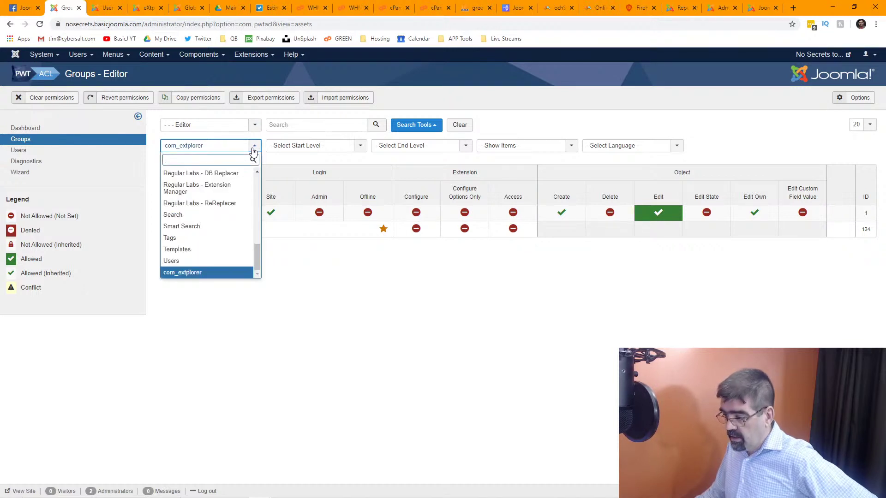
{"action": "left_click", "coordinate": [253, 124]}
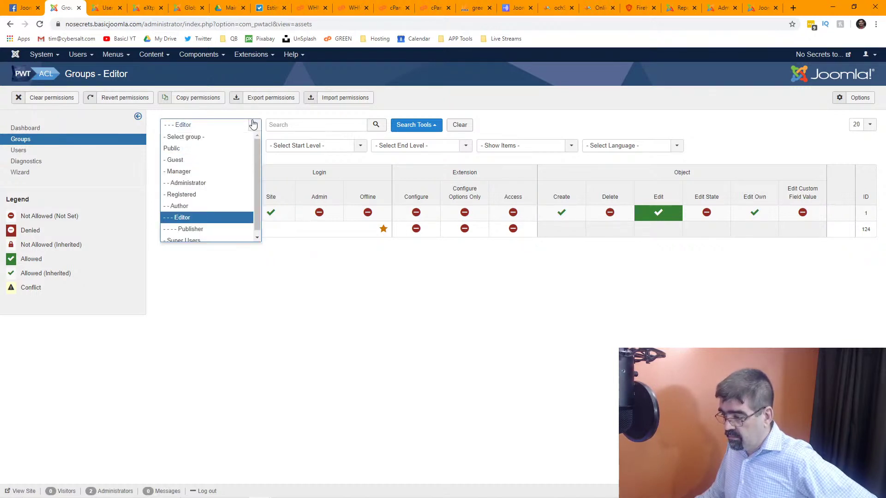
{"action": "left_click", "coordinate": [222, 149]}
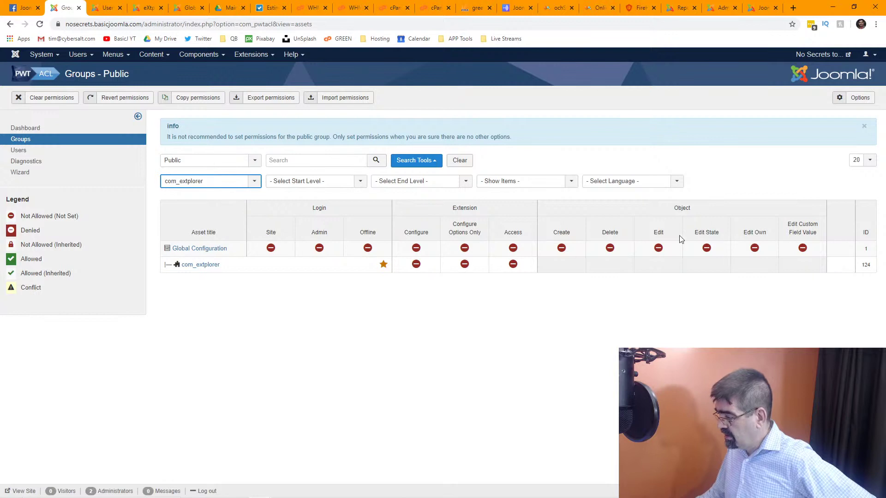
Review the Guest group's com_extplorer permissions and component list, then switch to Administrator.
{"action": "left_click", "coordinate": [255, 165]}
{"action": "left_click", "coordinate": [236, 196]}
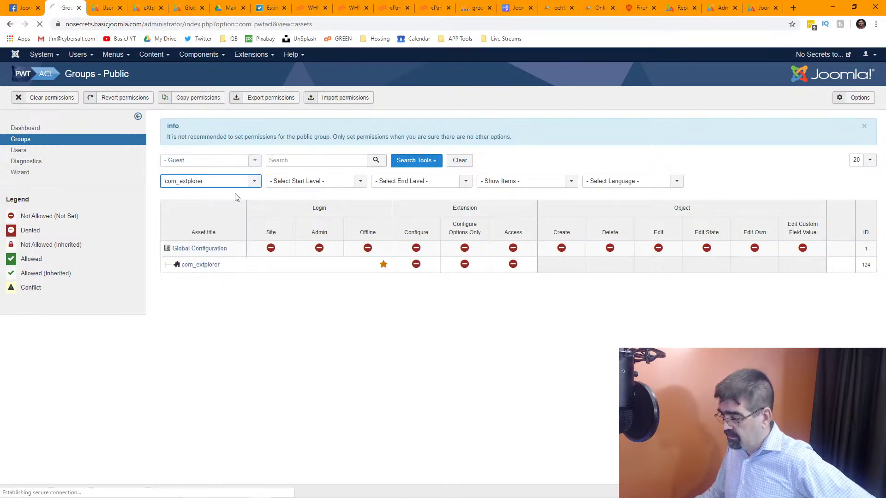
{"action": "left_click", "coordinate": [255, 146]}
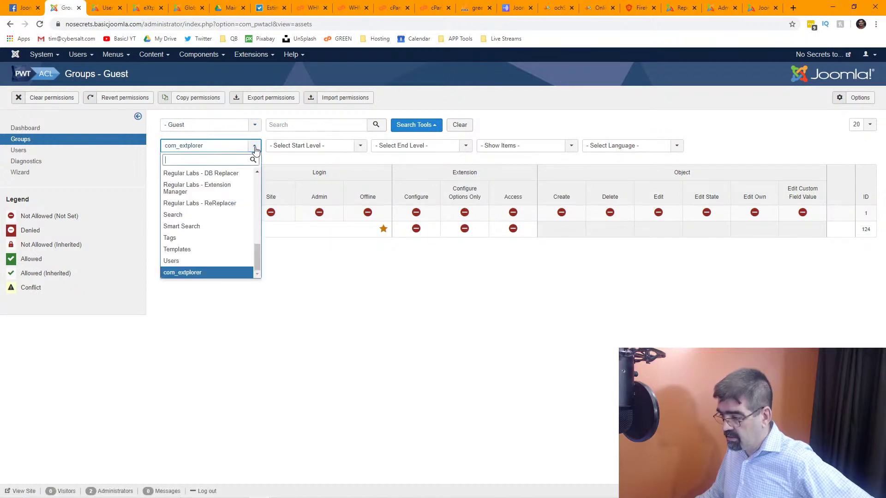
{"action": "left_click", "coordinate": [256, 148]}
{"action": "left_click", "coordinate": [255, 149]}
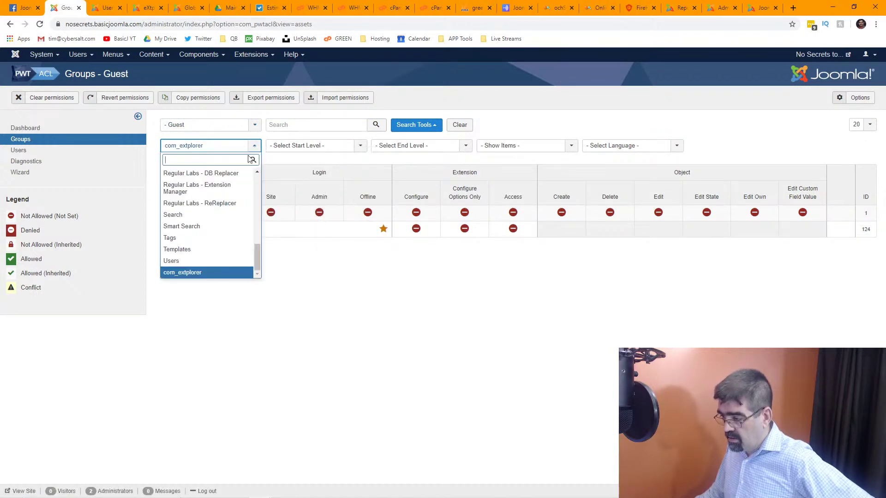
{"action": "scroll", "coordinate": [233, 198], "scroll_direction": "up", "scroll_amount": 10}
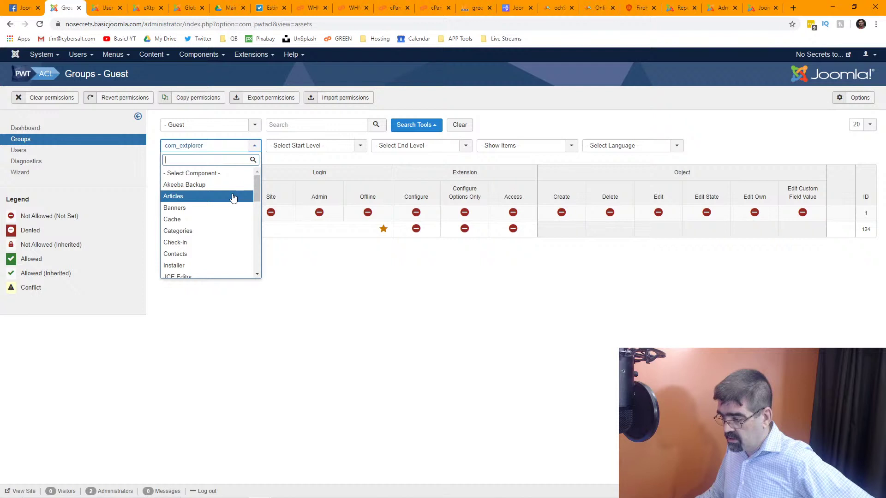
{"action": "left_click", "coordinate": [253, 128]}
{"action": "left_click", "coordinate": [253, 128]}
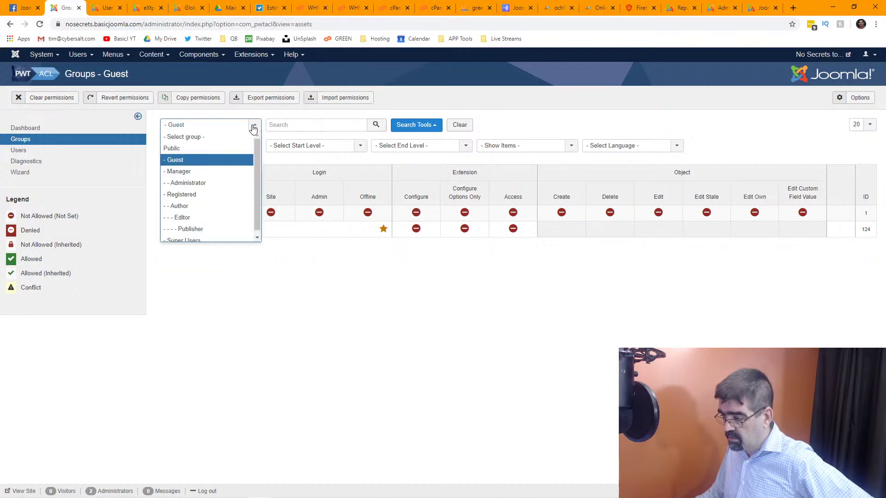
{"action": "left_click", "coordinate": [224, 183]}
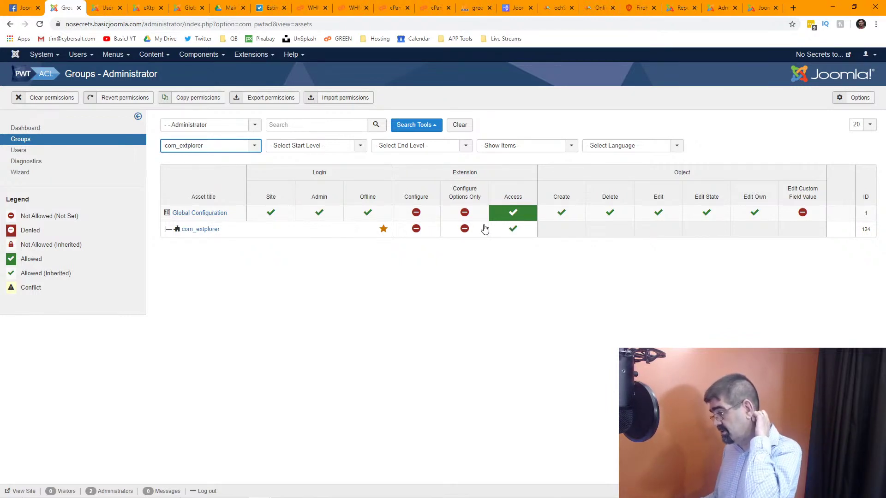
Set Administrator's com_extplorer Access to Denied, then compare it against Publisher's permissions.
{"action": "left_click", "coordinate": [513, 234]}
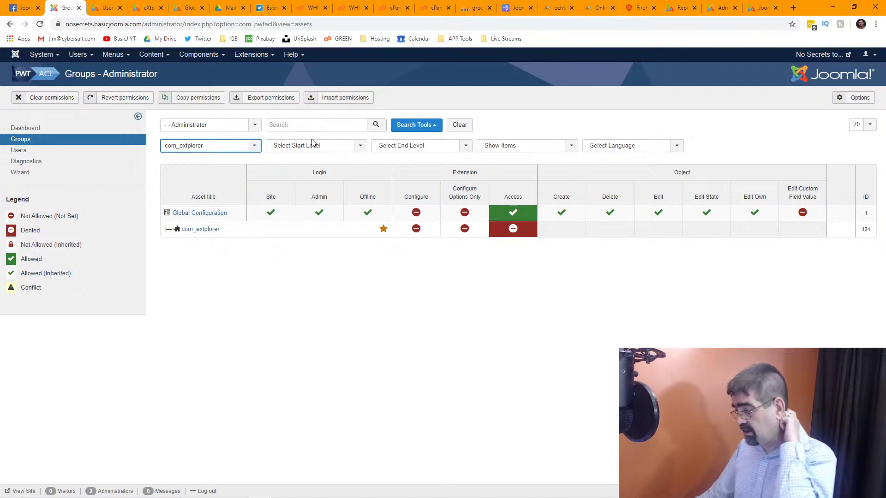
{"action": "left_click", "coordinate": [255, 126]}
{"action": "left_click", "coordinate": [218, 229]}
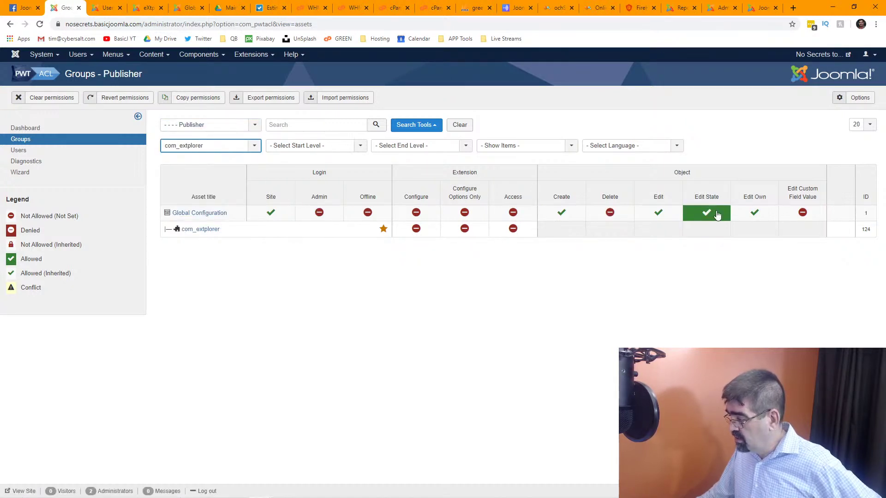
{"action": "left_click", "coordinate": [256, 127]}
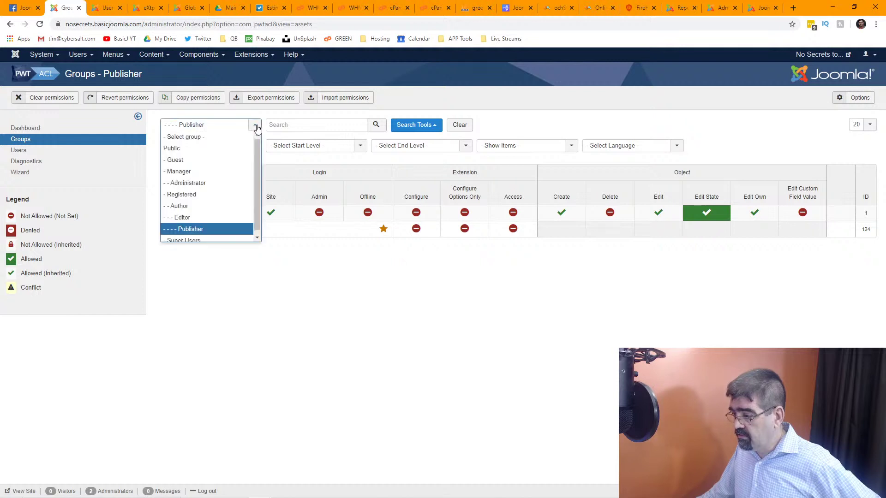
{"action": "left_click", "coordinate": [220, 183]}
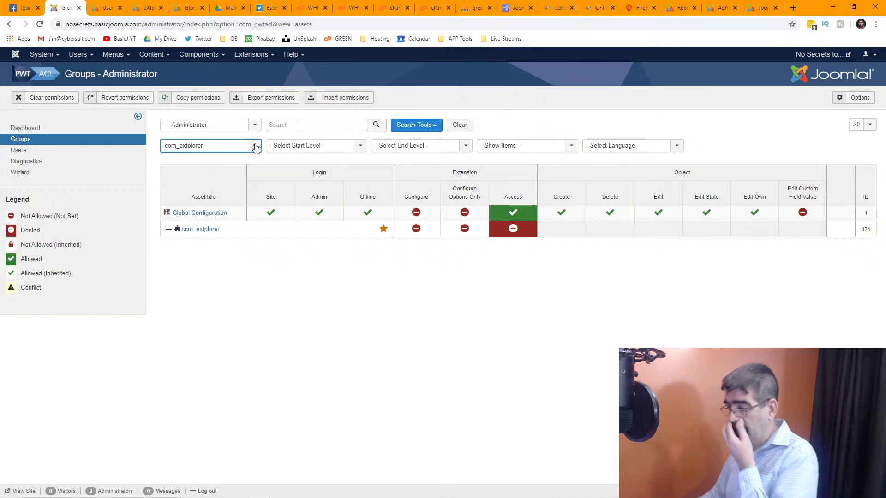
Switch the group filter back to Publisher to show its com_extplorer permissions.
{"action": "left_click", "coordinate": [254, 127]}
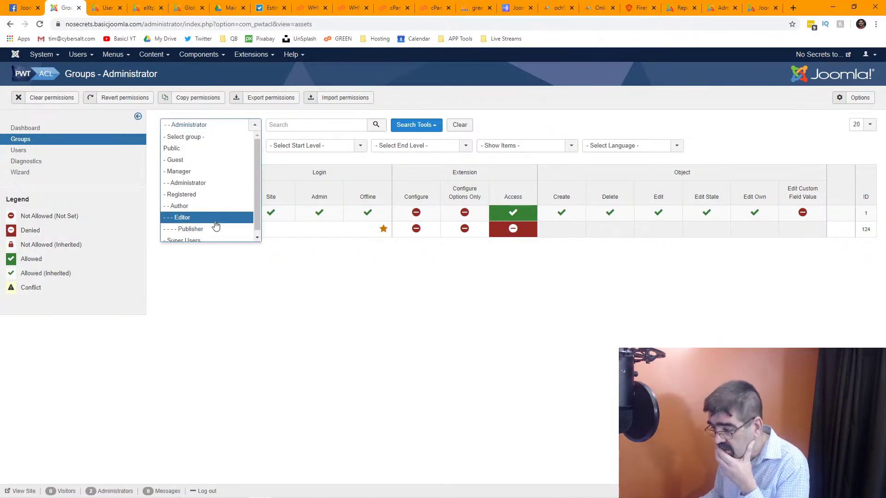
{"action": "left_click", "coordinate": [220, 179]}
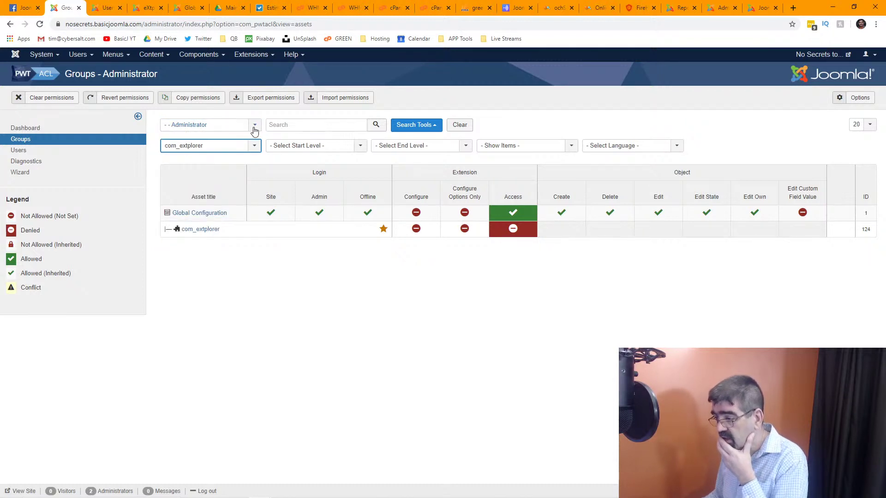
{"action": "left_click", "coordinate": [254, 131]}
{"action": "scroll", "coordinate": [221, 189], "scroll_direction": "up", "scroll_amount": 1}
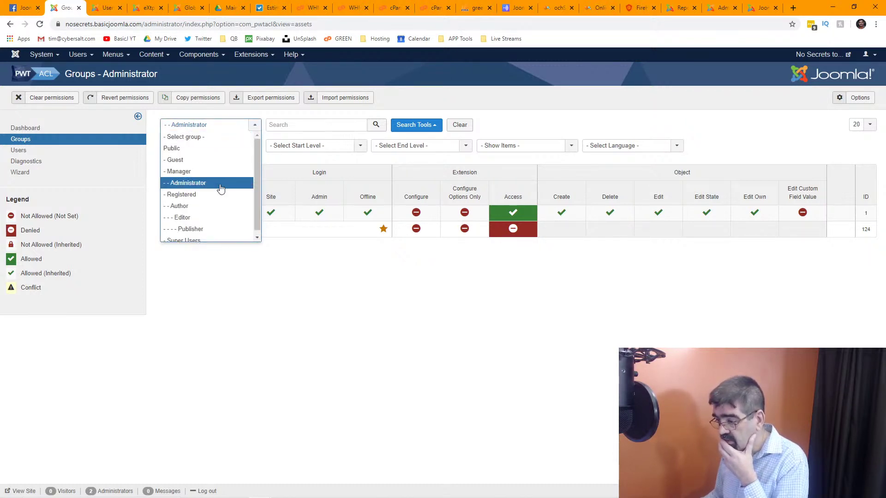
{"action": "left_click", "coordinate": [209, 228]}
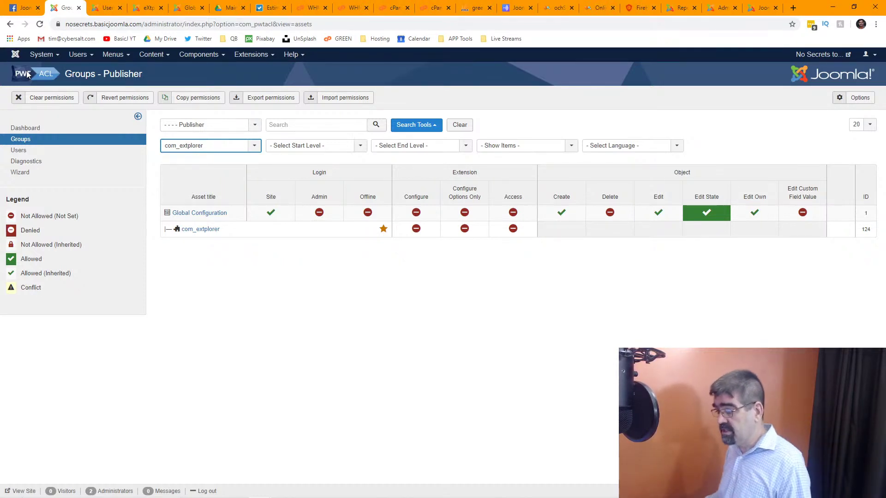
Switch the component filter to Smart Search and read the Edit Custom Field Value tooltip.
{"action": "left_click", "coordinate": [255, 147]}
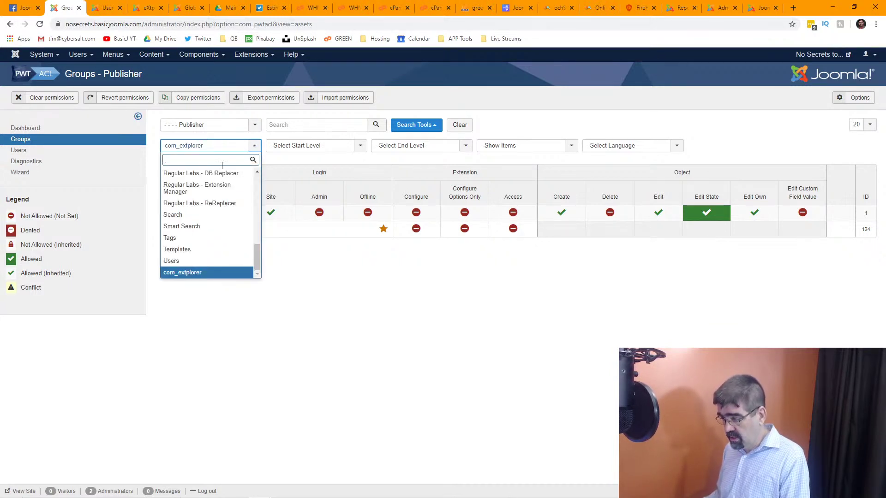
{"action": "left_click", "coordinate": [187, 226]}
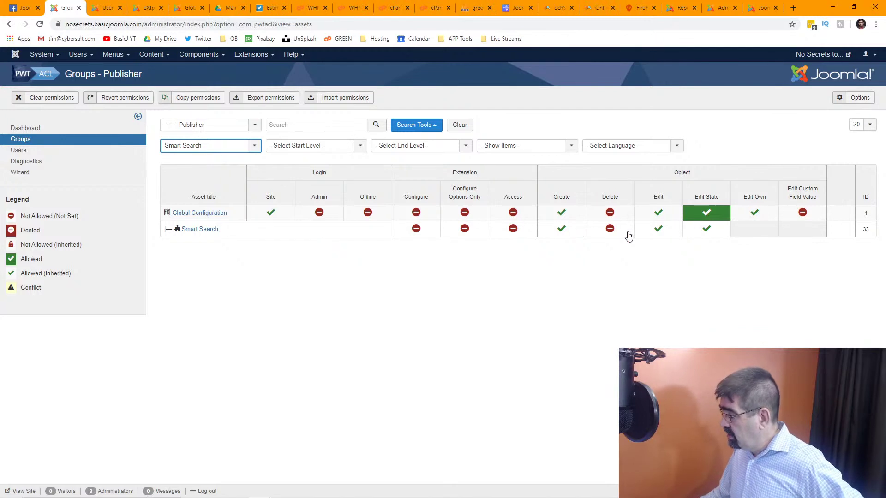
{"action": "mouse_move", "coordinate": [799, 200]}
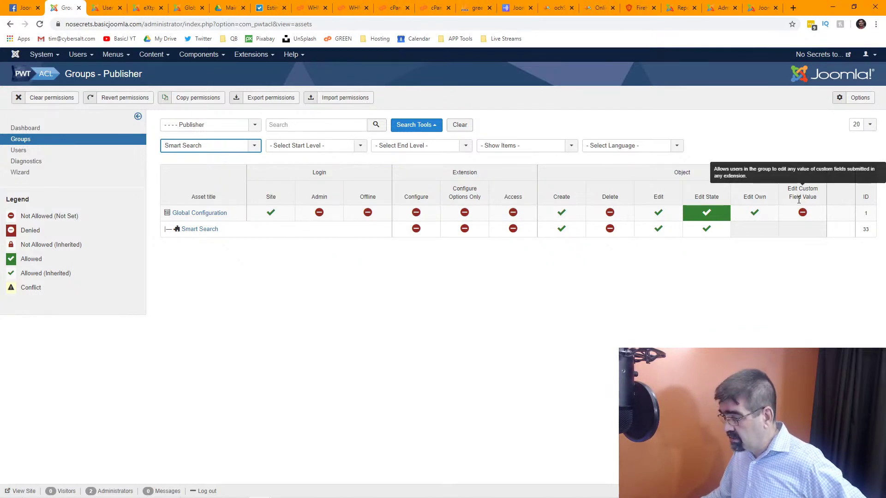